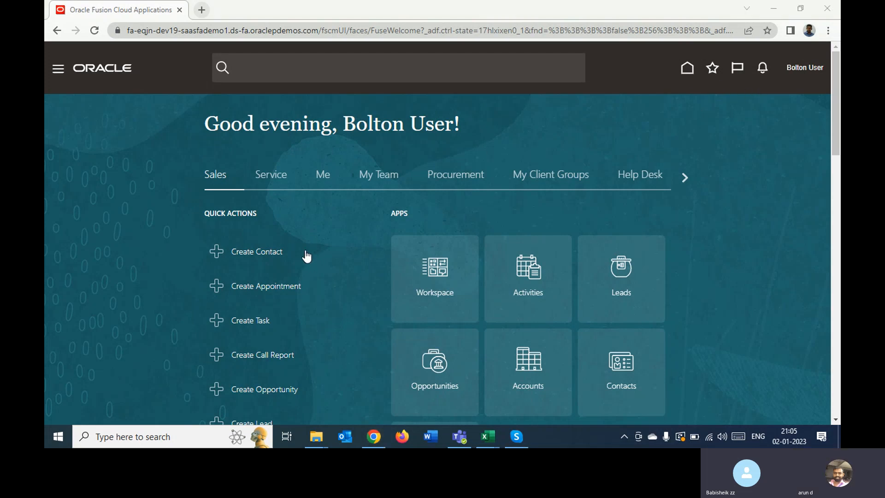
{"action": "left_click", "coordinate": [796, 70]}
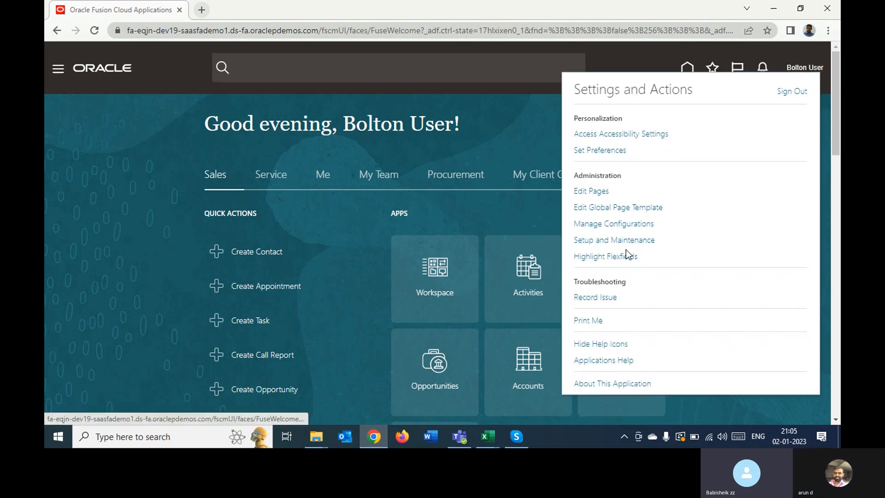
{"action": "left_click", "coordinate": [613, 240]}
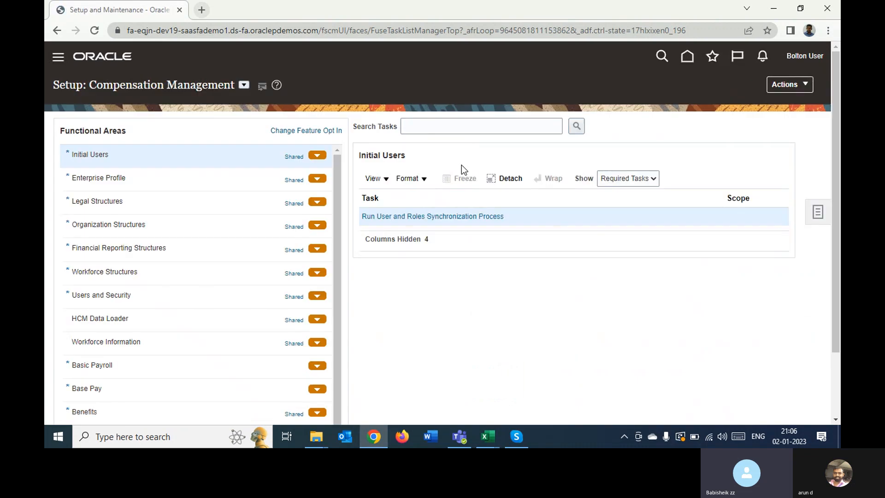
{"action": "scroll", "coordinate": [164, 207], "scroll_direction": "down", "scroll_amount": 2}
{"action": "scroll", "coordinate": [147, 221], "scroll_direction": "up", "scroll_amount": 2}
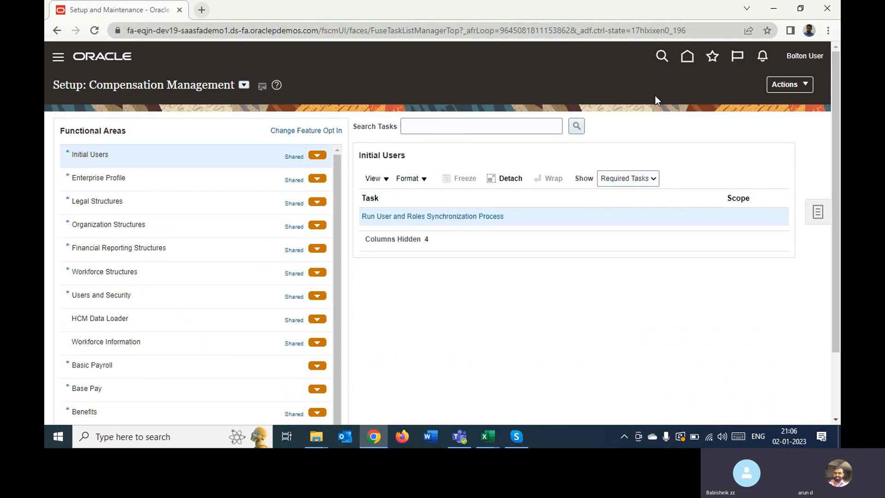
{"action": "left_click", "coordinate": [686, 57]}
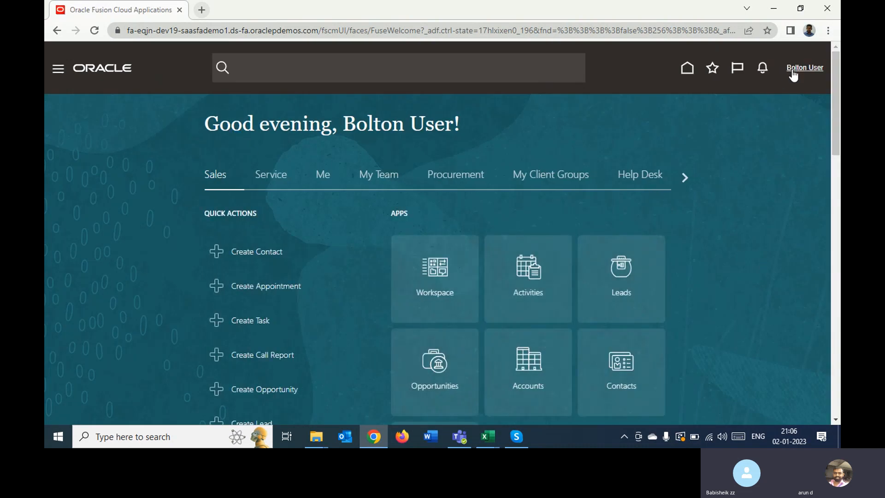
Open Setup and Maintenance and switch the setup offering to Financials.
{"action": "left_click", "coordinate": [792, 69]}
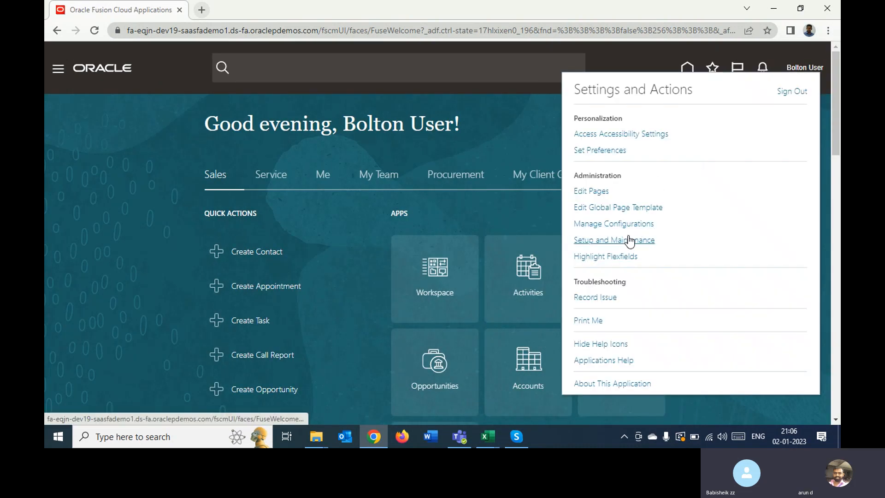
{"action": "left_click", "coordinate": [628, 240]}
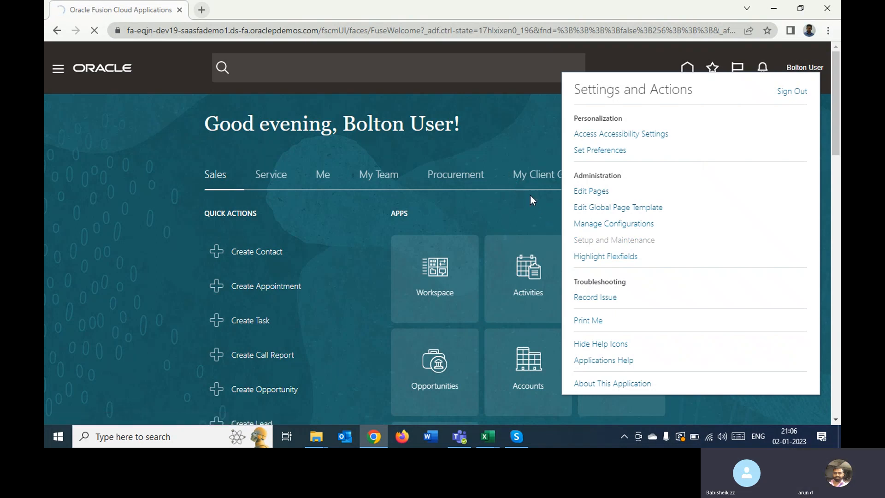
{"action": "scroll", "coordinate": [117, 238], "scroll_direction": "down", "scroll_amount": 1}
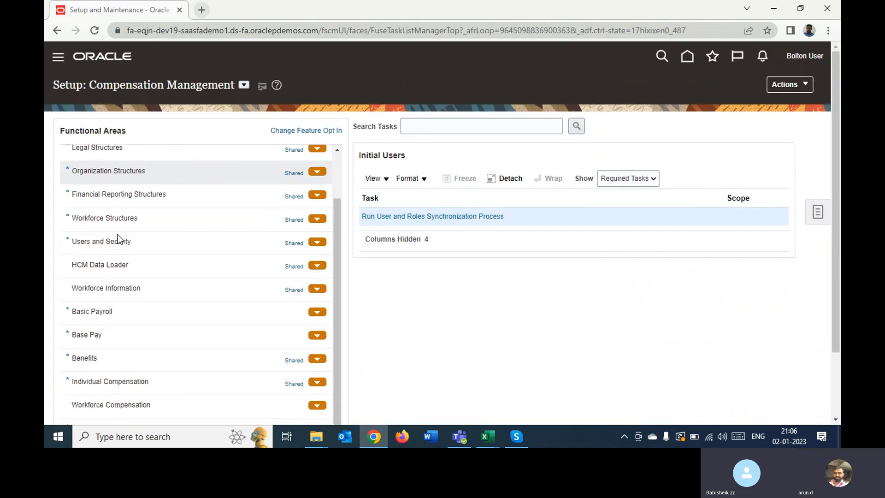
{"action": "left_click", "coordinate": [243, 85]}
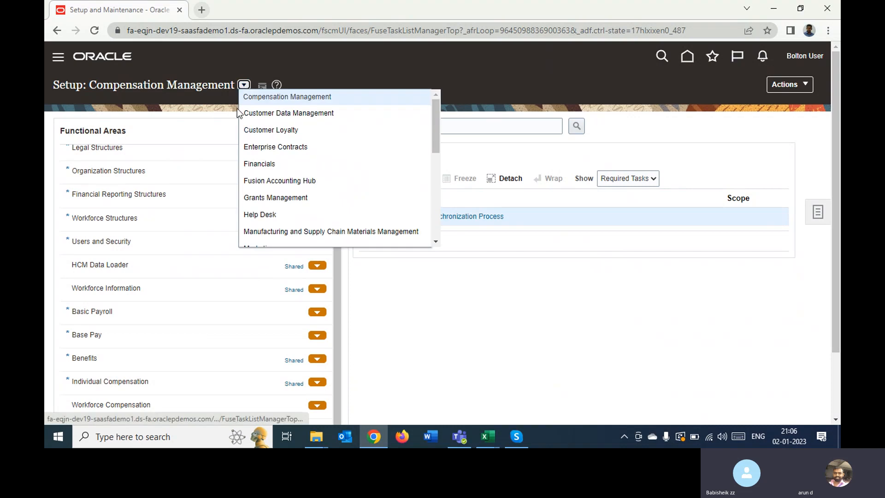
{"action": "left_click", "coordinate": [268, 165]}
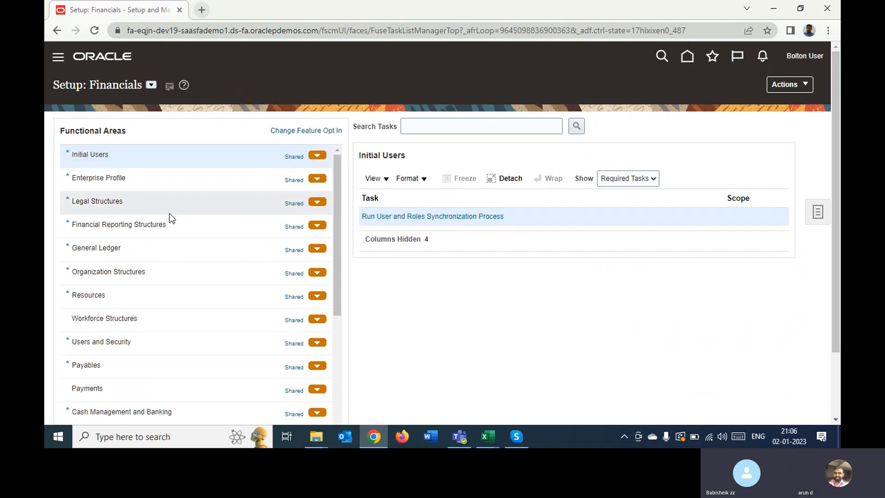
Open the Manage Banks task in the Cash Management and Banking functional area.
{"action": "scroll", "coordinate": [170, 213], "scroll_direction": "down", "scroll_amount": 4}
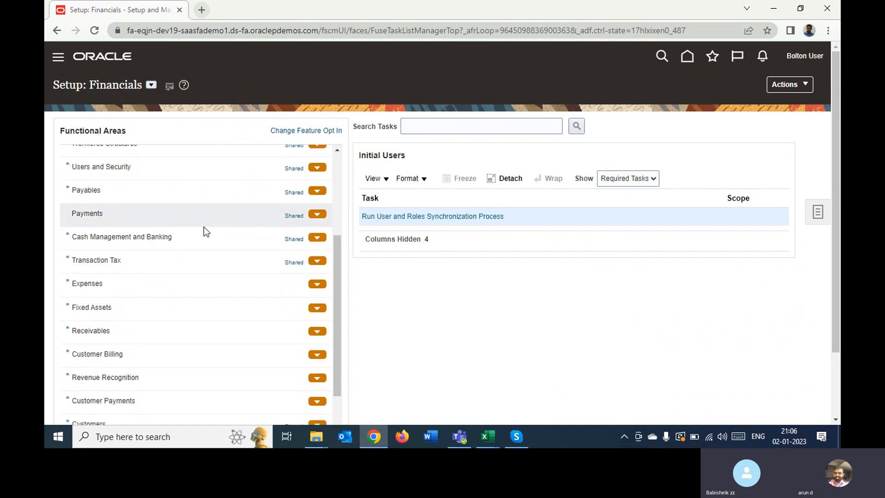
{"action": "left_click", "coordinate": [199, 232]}
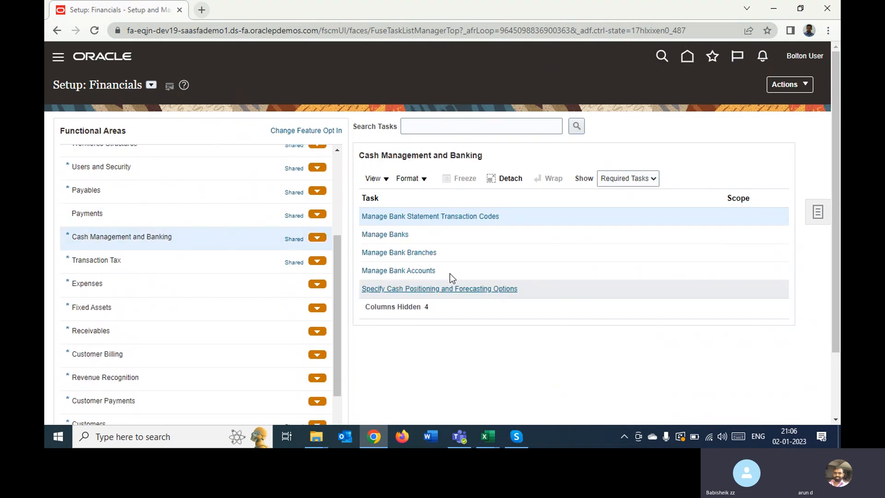
{"action": "left_click", "coordinate": [393, 235]}
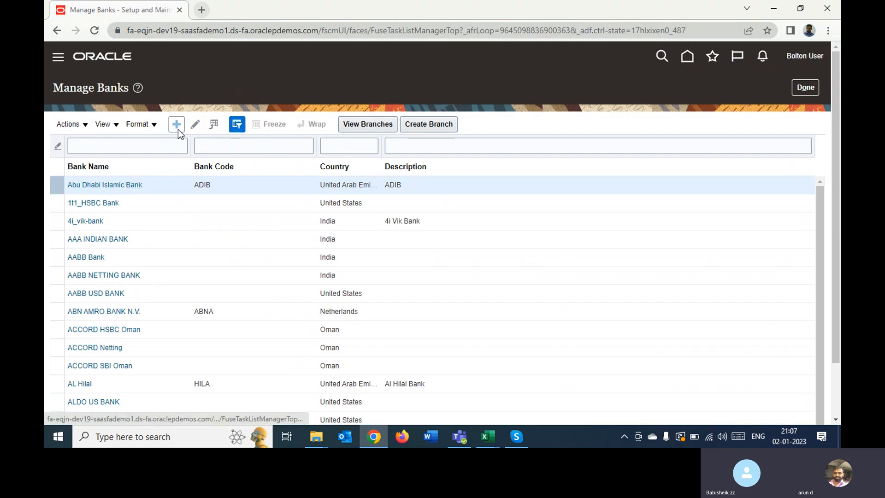
Filter the banks list by the bank name HDFC.
{"action": "left_click", "coordinate": [104, 146]}
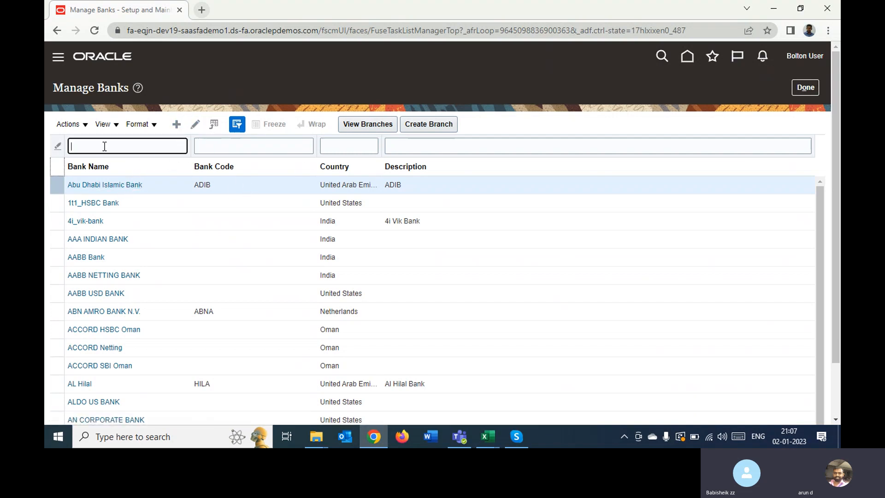
{"action": "type", "text": "HDFC"}
{"action": "key", "text": "Return"}
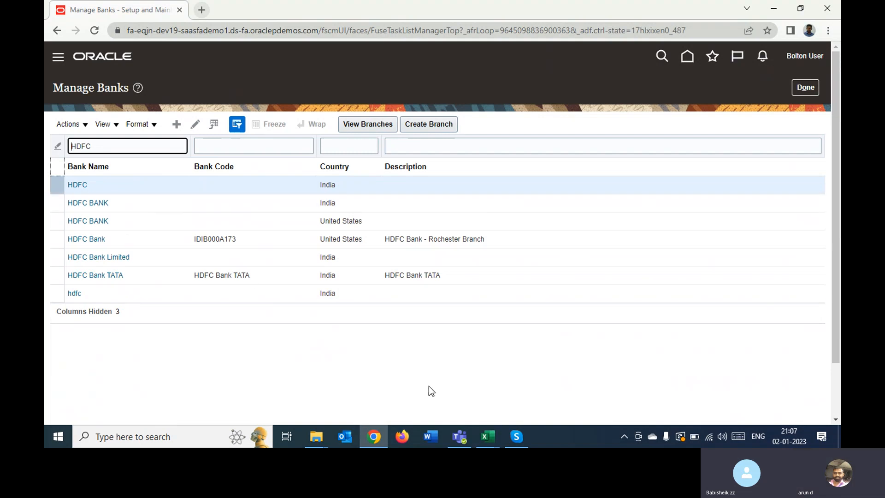
{"action": "mouse_move", "coordinate": [374, 436]}
{"action": "left_click", "coordinate": [96, 293]}
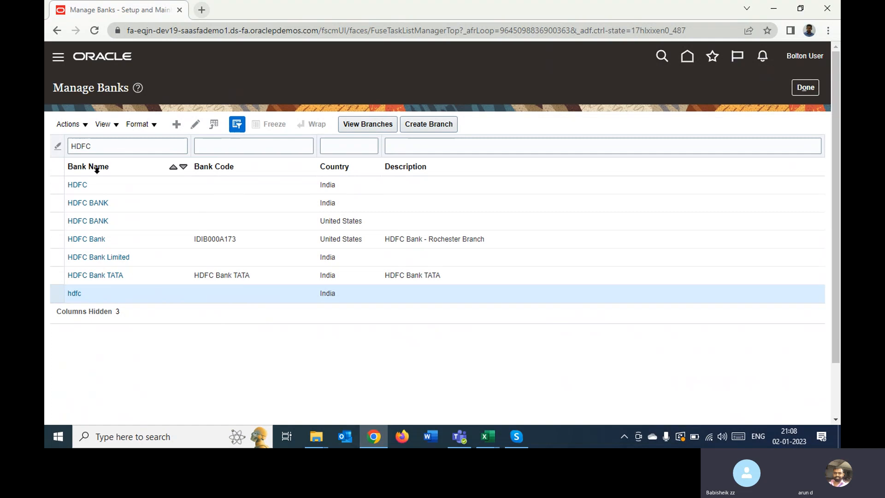
Open the bank named HDFC in India and bring up its details for editing.
{"action": "left_click", "coordinate": [78, 184]}
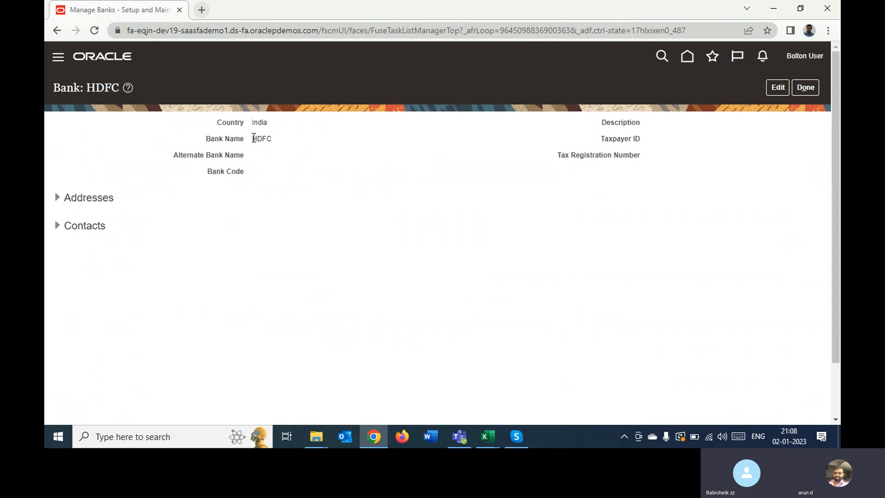
{"action": "left_click_drag", "start_coordinate": [254, 138], "coordinate": [276, 143]}
{"action": "left_click", "coordinate": [768, 86]}
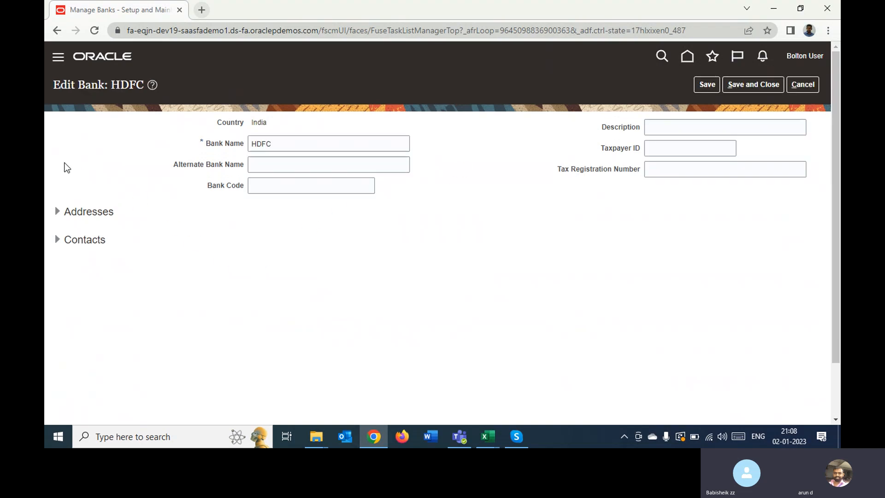
Review the HDFC bank's name, bank code and Addresses section, and leave the edit page without saving.
{"action": "double_click", "coordinate": [259, 143]}
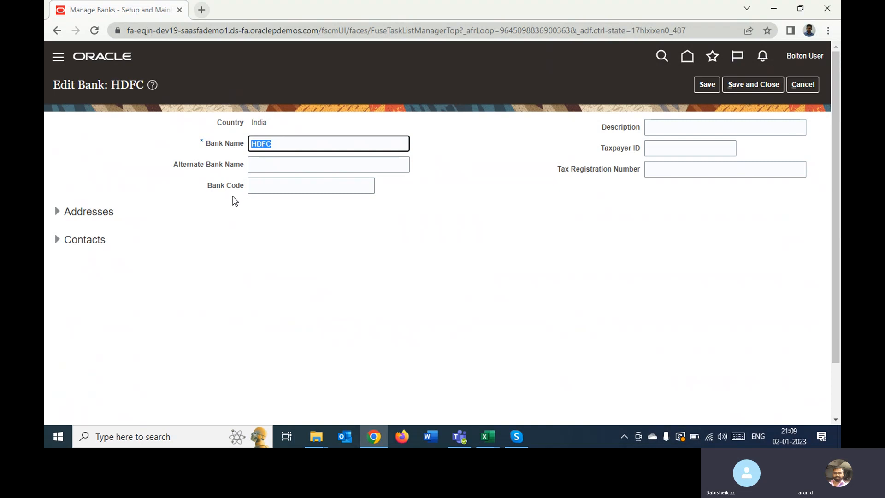
{"action": "left_click", "coordinate": [59, 211]}
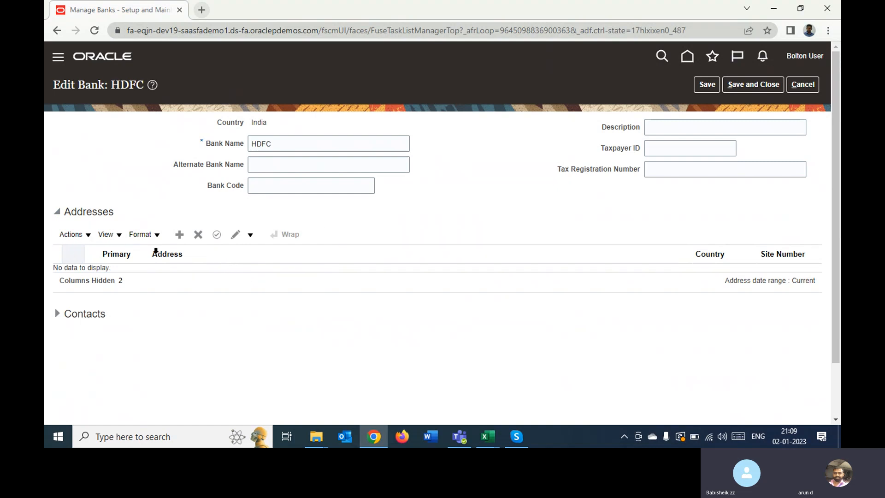
{"action": "double_click", "coordinate": [213, 186]}
{"action": "triple_click", "coordinate": [213, 186]}
{"action": "left_click", "coordinate": [516, 163]}
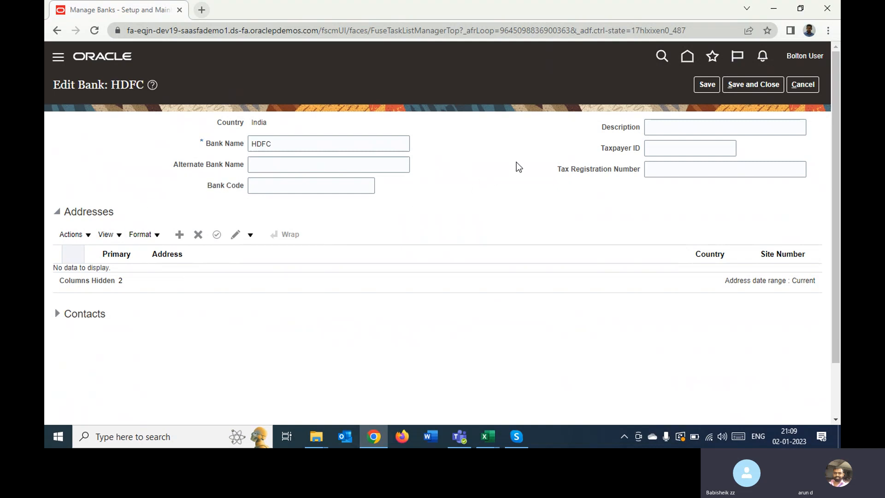
{"action": "left_click", "coordinate": [803, 85]}
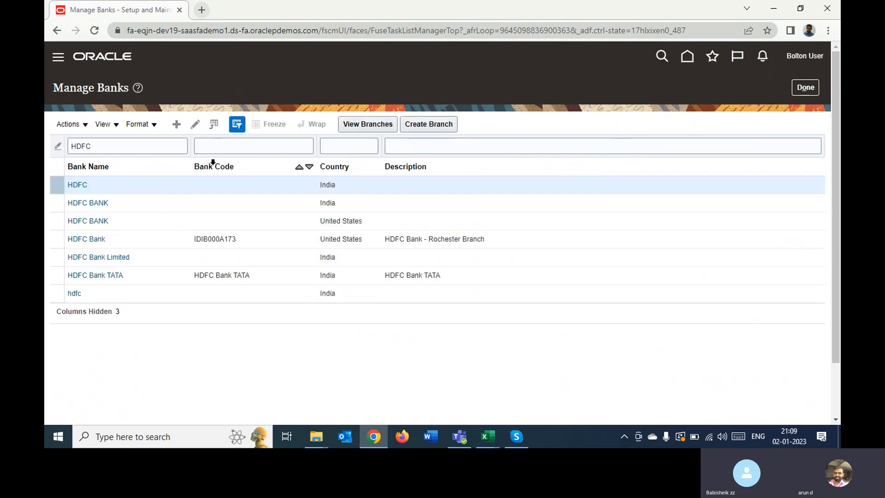
Open HDFC's Anna Nagar branch for editing and review its bank, branch name and IFSC code.
{"action": "left_click", "coordinate": [359, 126]}
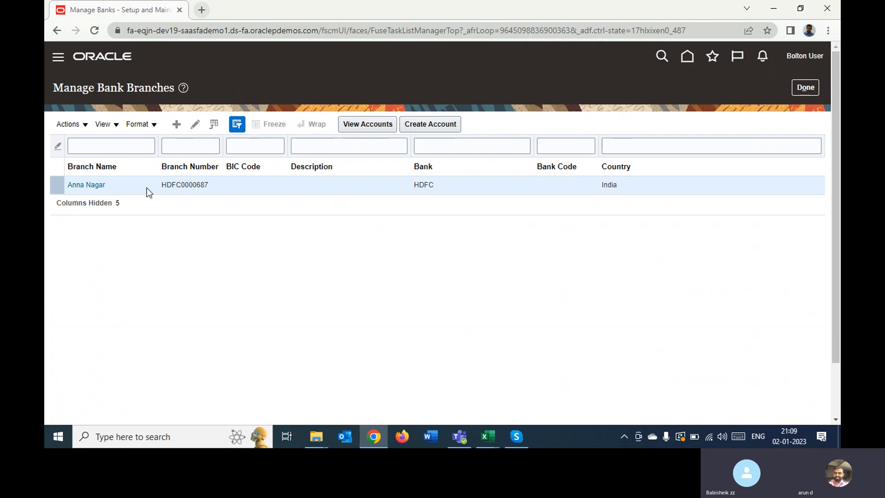
{"action": "left_click", "coordinate": [196, 123]}
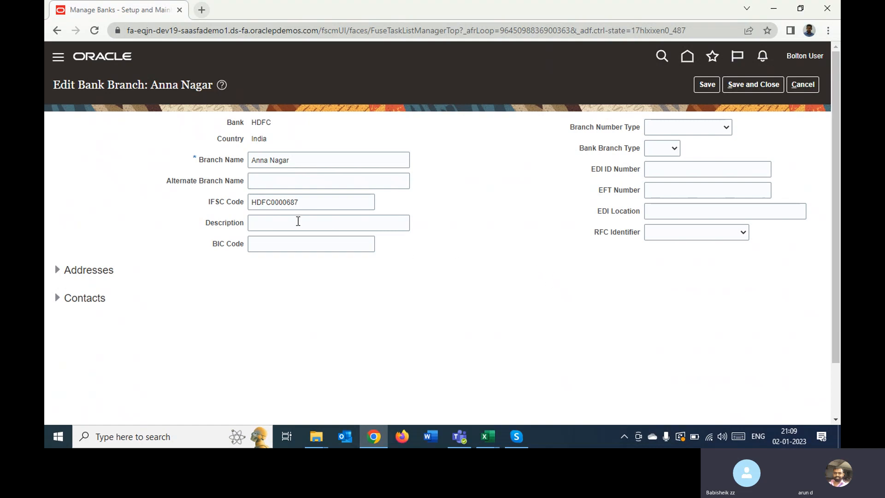
{"action": "double_click", "coordinate": [255, 122]}
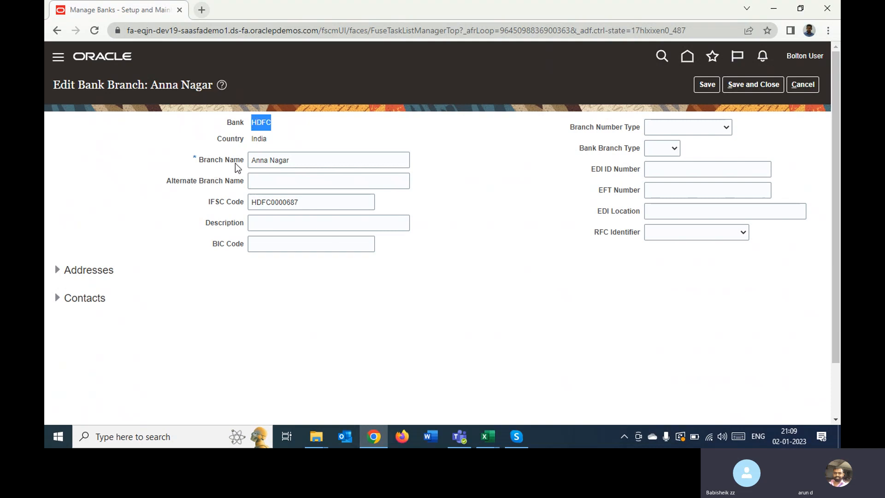
{"action": "triple_click", "coordinate": [261, 161]}
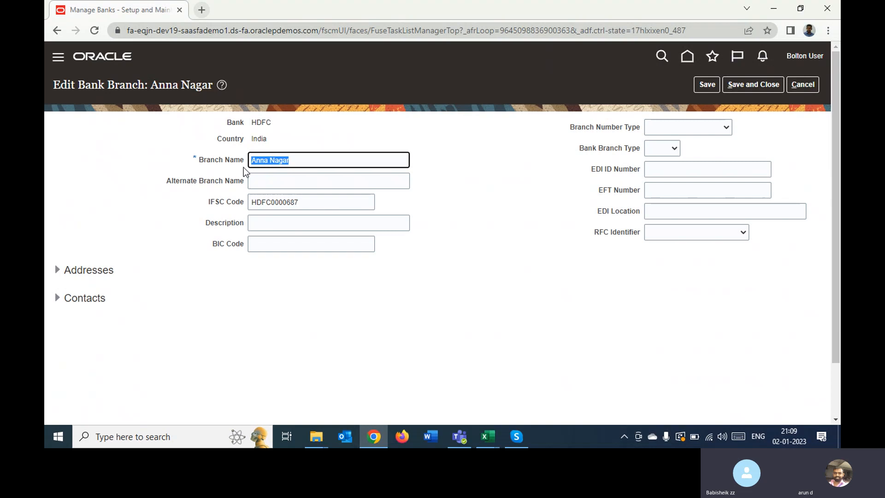
{"action": "left_click_drag", "start_coordinate": [204, 160], "coordinate": [244, 161]}
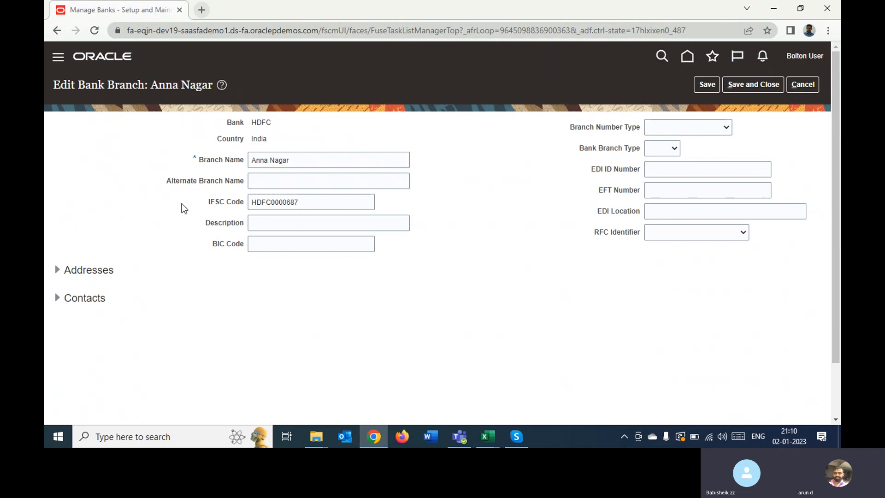
{"action": "double_click", "coordinate": [215, 203]}
{"action": "double_click", "coordinate": [260, 201]}
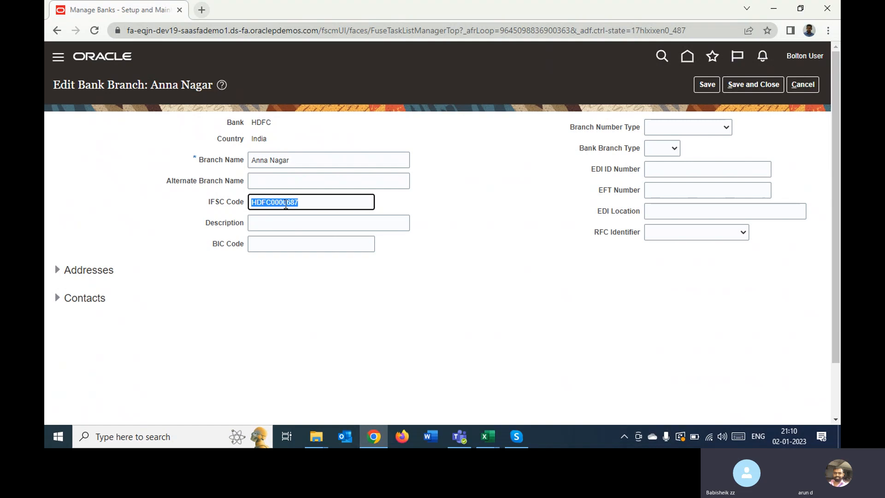
{"action": "left_click", "coordinate": [508, 313]}
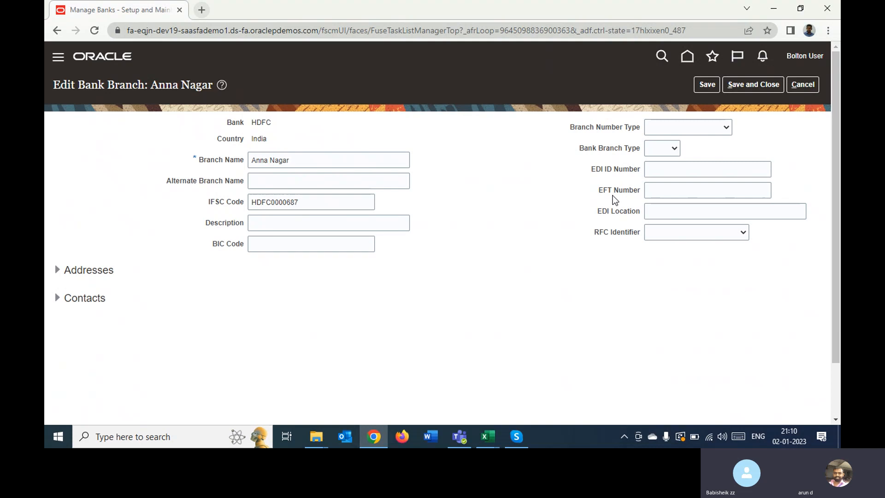
Expand the Addresses and Contacts sections of the Anna Nagar branch and look through them.
{"action": "left_click", "coordinate": [57, 269]}
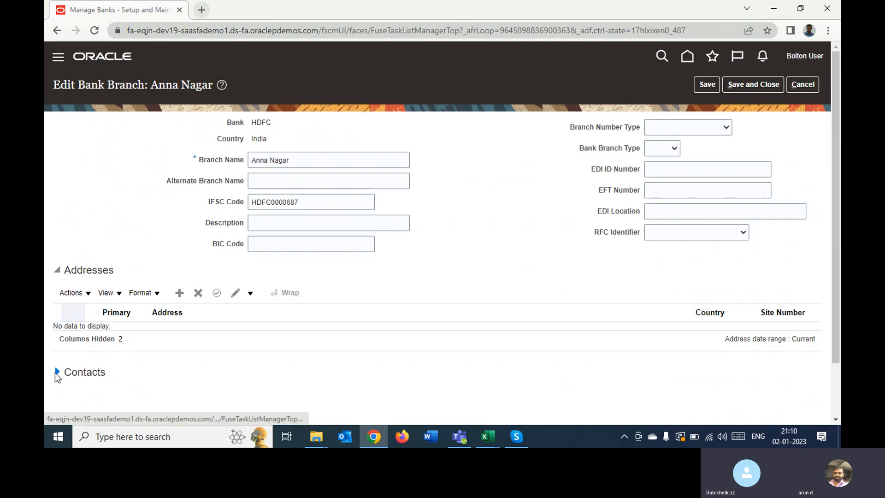
{"action": "left_click", "coordinate": [56, 372]}
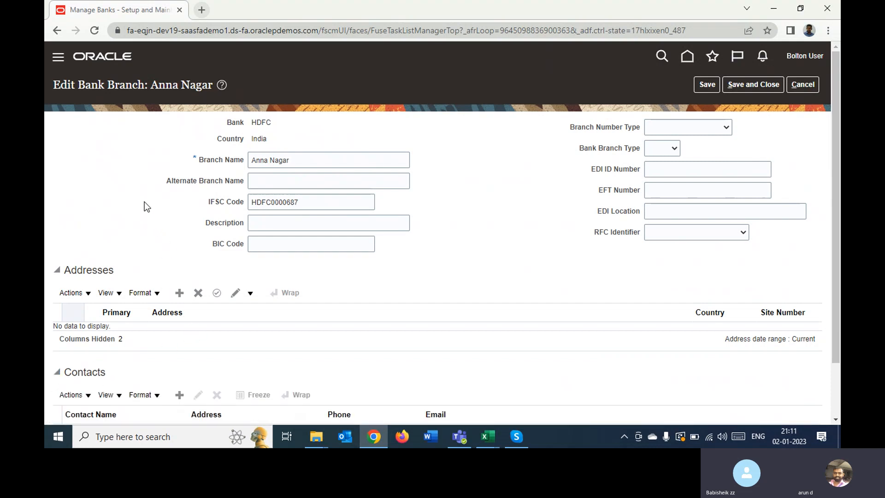
{"action": "scroll", "coordinate": [144, 203], "scroll_direction": "down", "scroll_amount": 2}
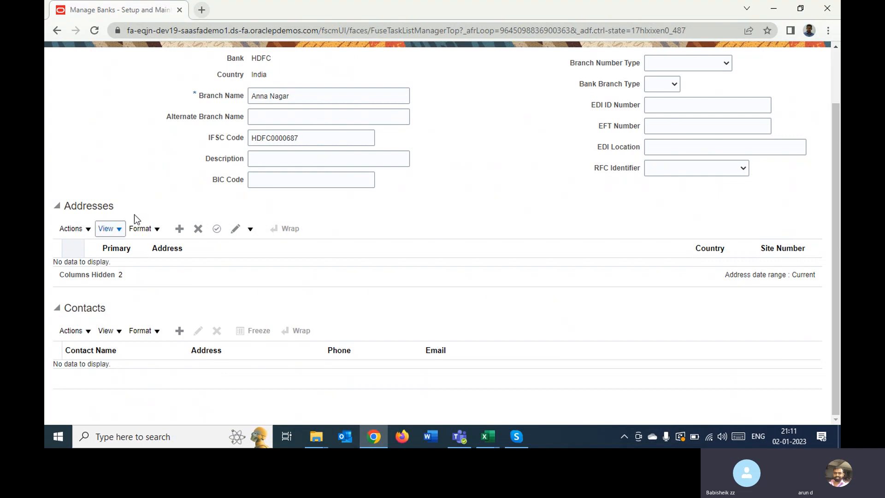
{"action": "scroll", "coordinate": [181, 180], "scroll_direction": "up", "scroll_amount": 2}
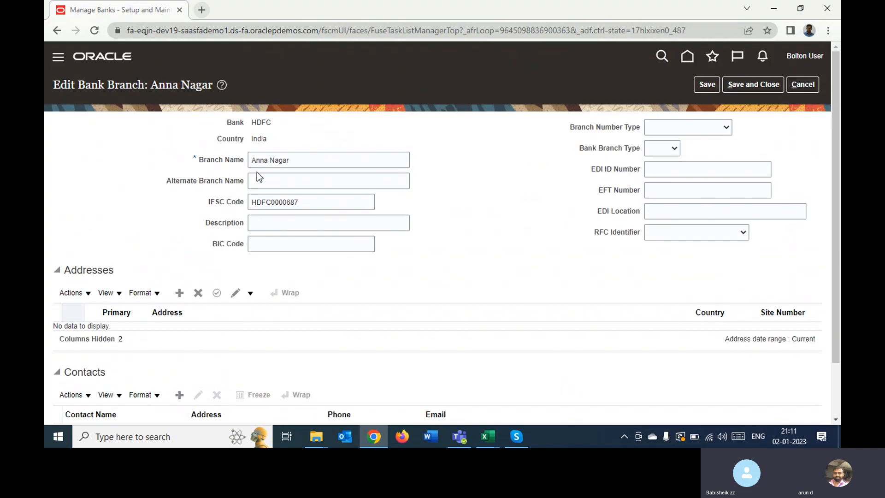
Check the Anna Nagar branch's name, country and IFSC code fields again.
{"action": "triple_click", "coordinate": [253, 159]}
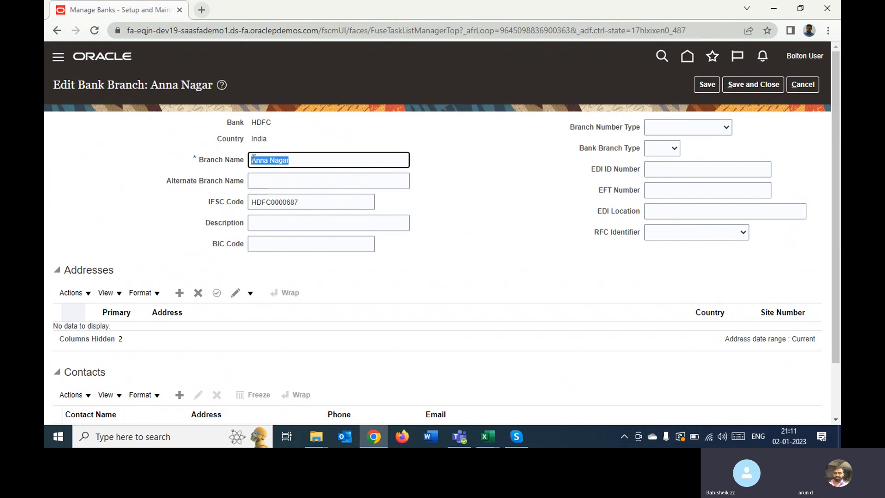
{"action": "left_click", "coordinate": [215, 203]}
{"action": "triple_click", "coordinate": [215, 203]}
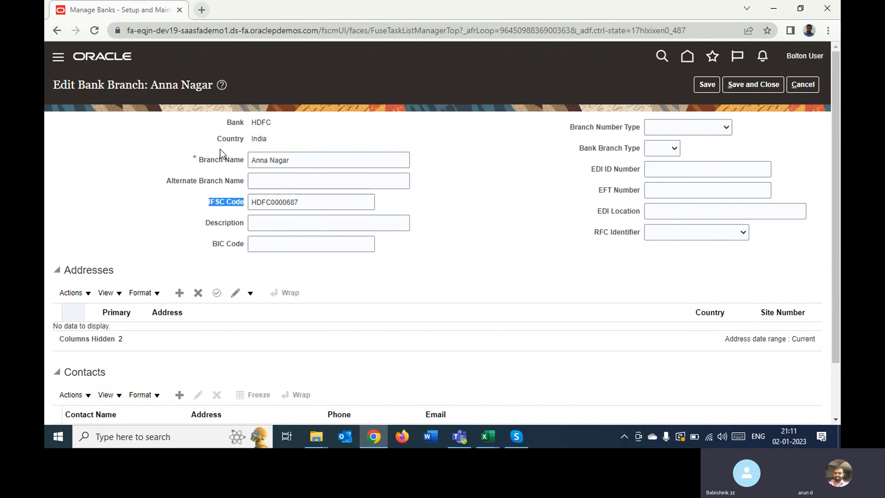
{"action": "double_click", "coordinate": [258, 139]}
{"action": "double_click", "coordinate": [271, 202]}
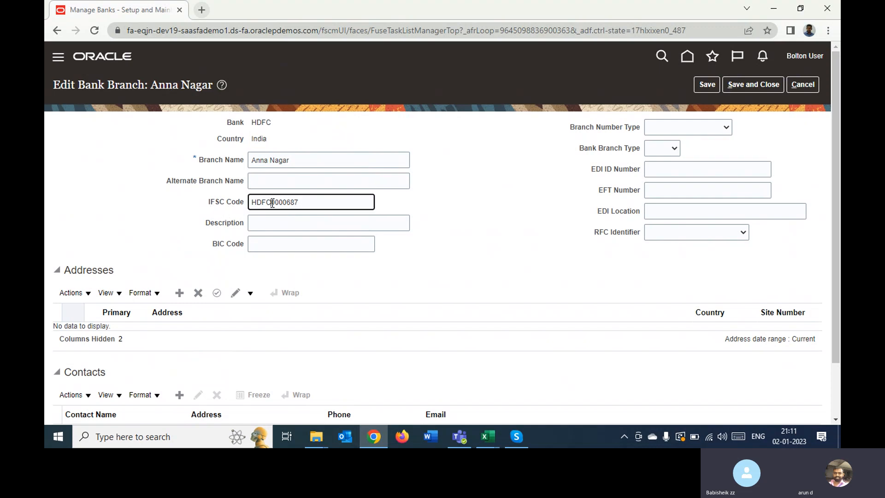
Leave the Anna Nagar branch without saving, and close the bank branches and banks pages to return to the Financials setup tasks.
{"action": "left_click", "coordinate": [535, 223]}
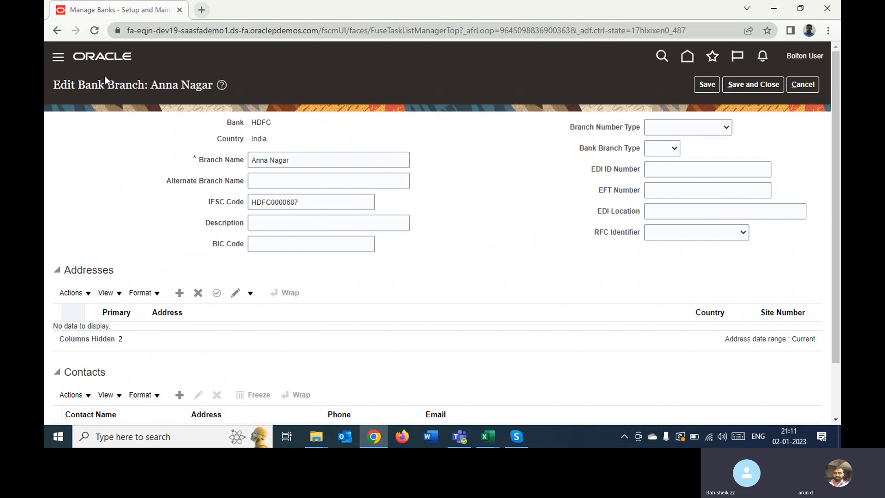
{"action": "left_click", "coordinate": [795, 84]}
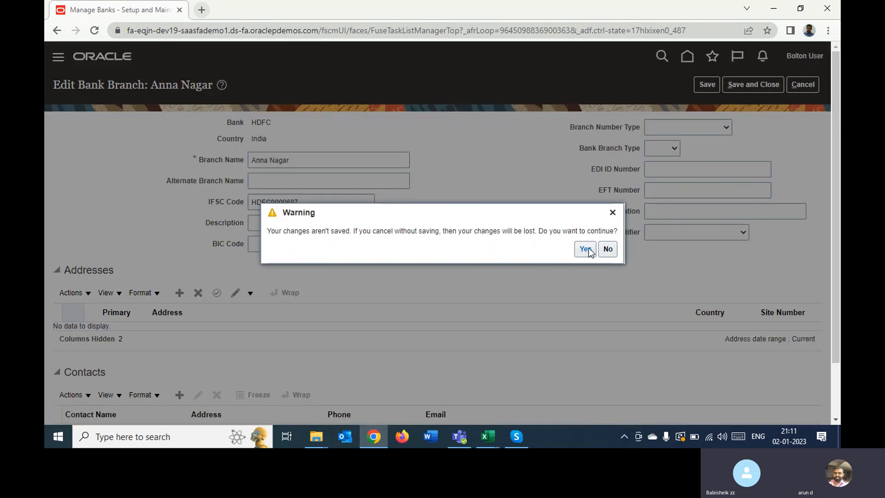
{"action": "left_click", "coordinate": [585, 248]}
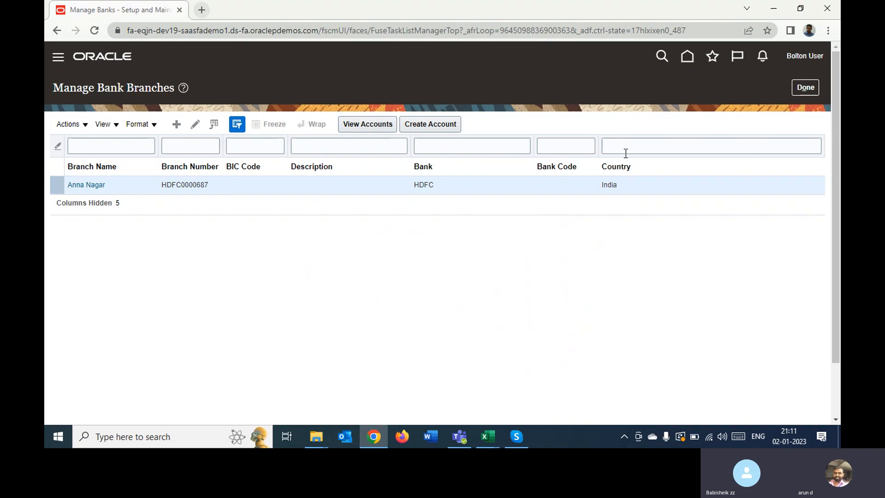
{"action": "left_click", "coordinate": [804, 88]}
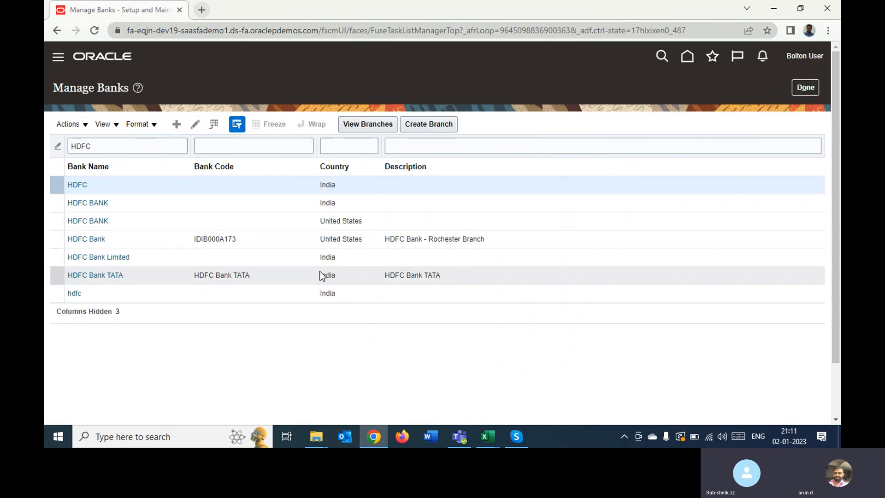
{"action": "left_click", "coordinate": [804, 87]}
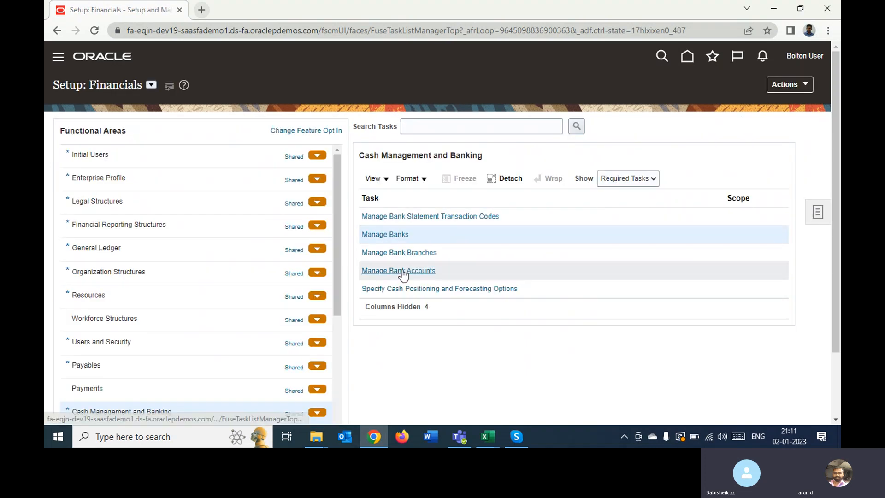
Open the Manage Bank Accounts task and set the search currency to INR - Indian Rupee.
{"action": "left_click", "coordinate": [398, 271]}
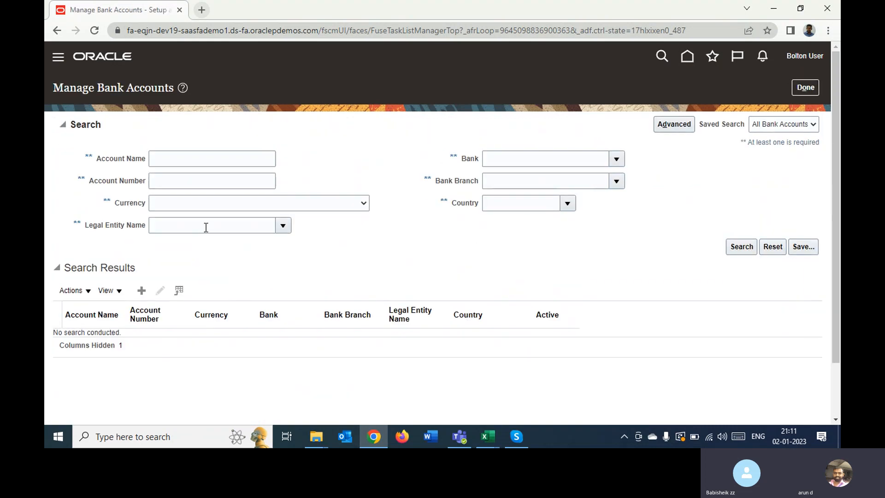
{"action": "left_click", "coordinate": [742, 249]}
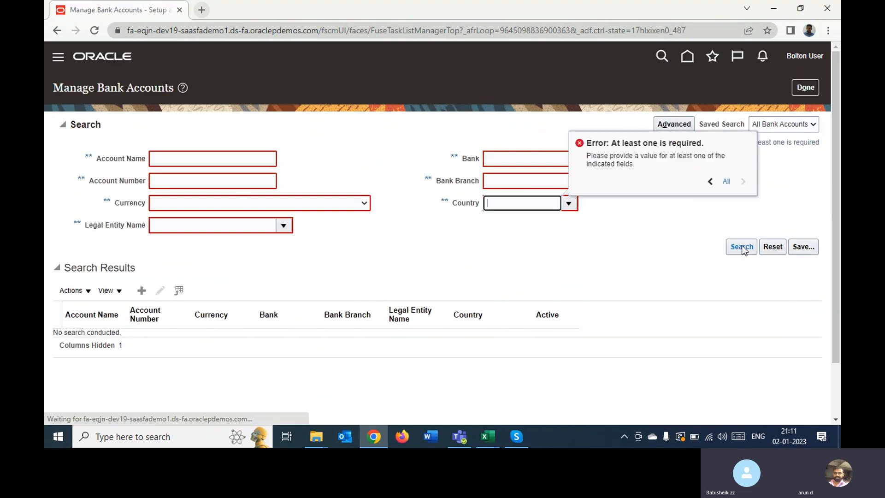
{"action": "left_click", "coordinate": [224, 202]}
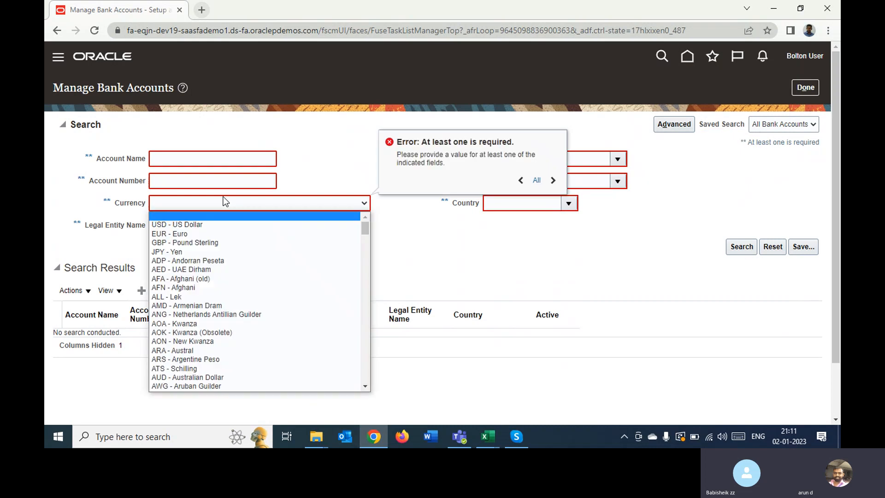
{"action": "key", "text": "i"}
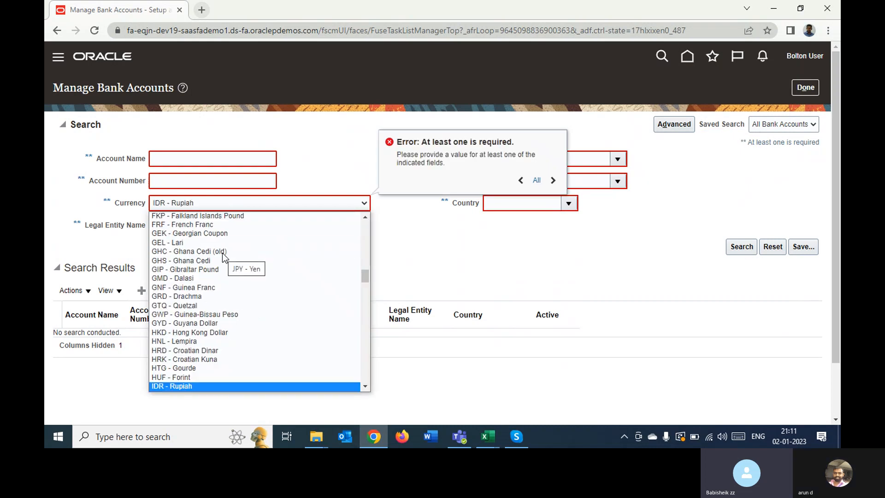
{"action": "left_click", "coordinate": [322, 148]}
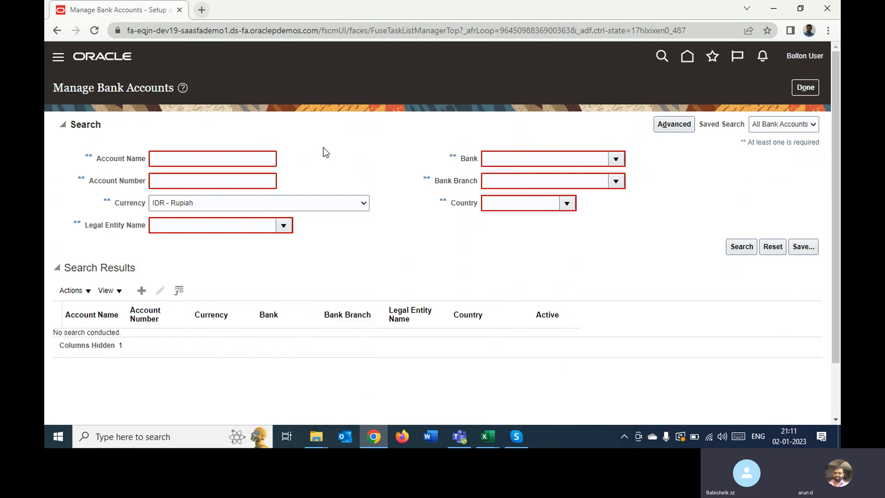
{"action": "left_click", "coordinate": [257, 203]}
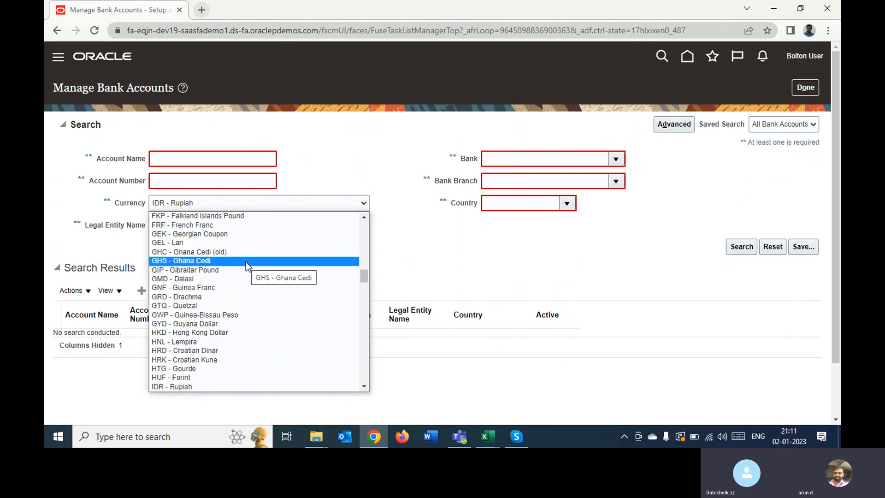
{"action": "key", "text": "Down"}
{"action": "key", "text": "Down"}
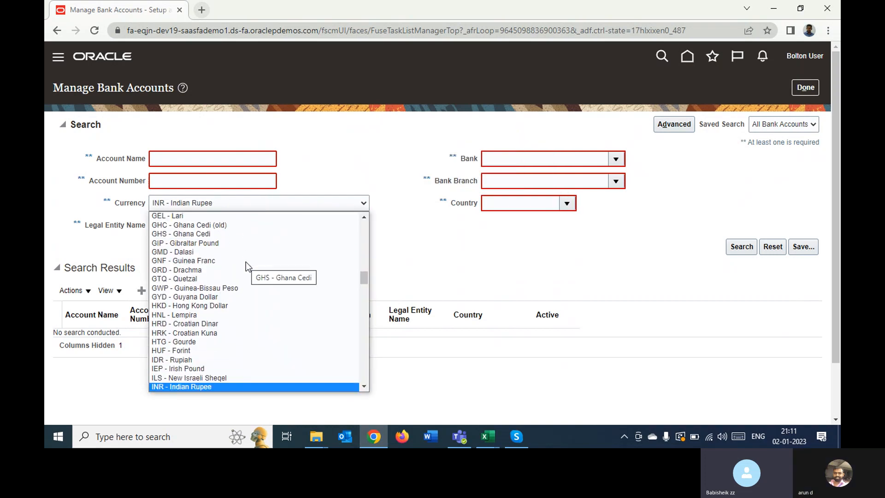
{"action": "key", "text": "Return"}
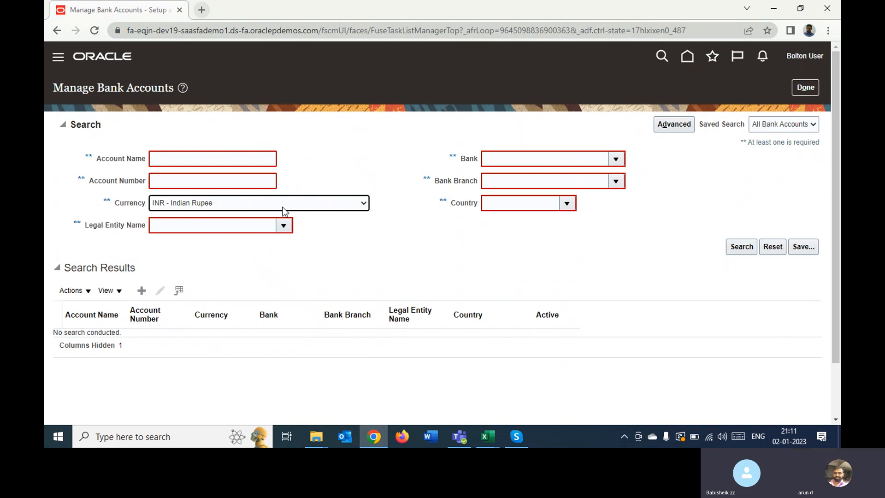
Enter Anna as the bank branch criterion and try to run the bank account search with it.
{"action": "left_click", "coordinate": [594, 158]}
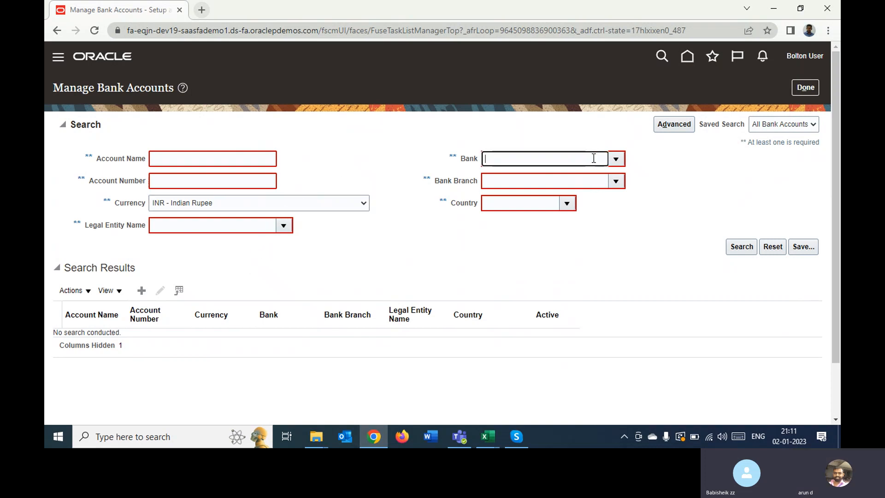
{"action": "left_click", "coordinate": [545, 180]}
{"action": "type", "text": "Anna"}
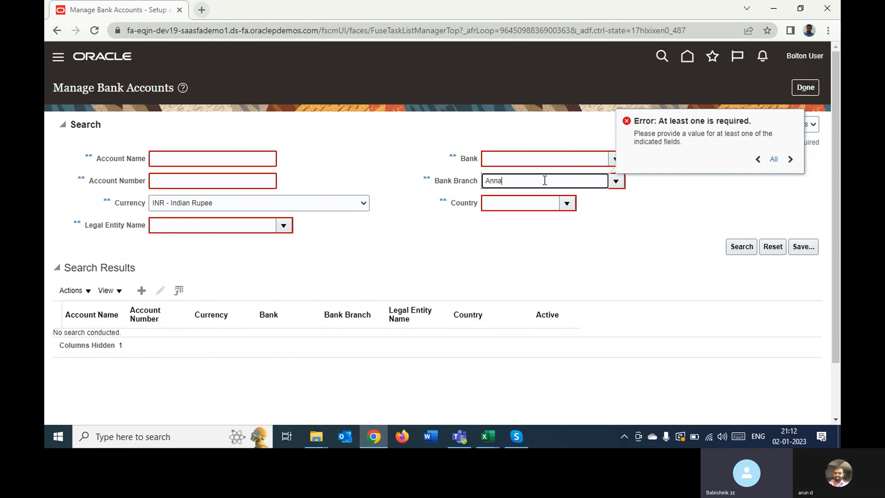
{"action": "key", "text": "Tab"}
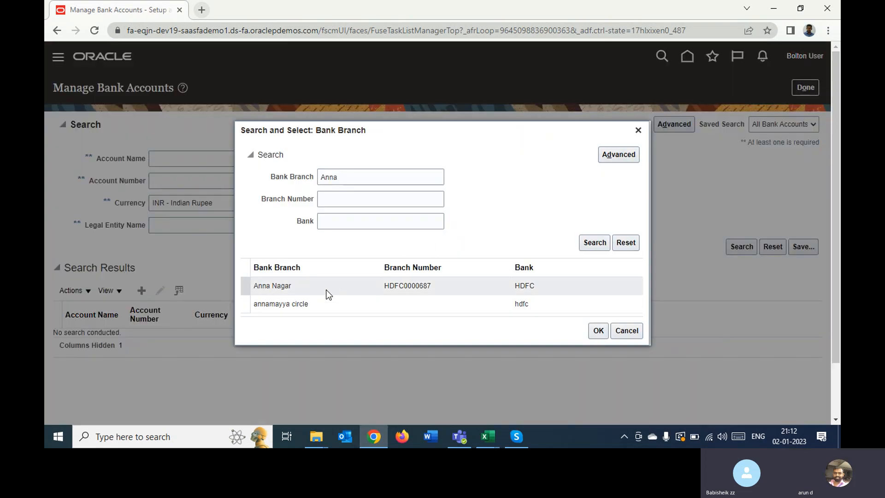
{"action": "left_click", "coordinate": [601, 328]}
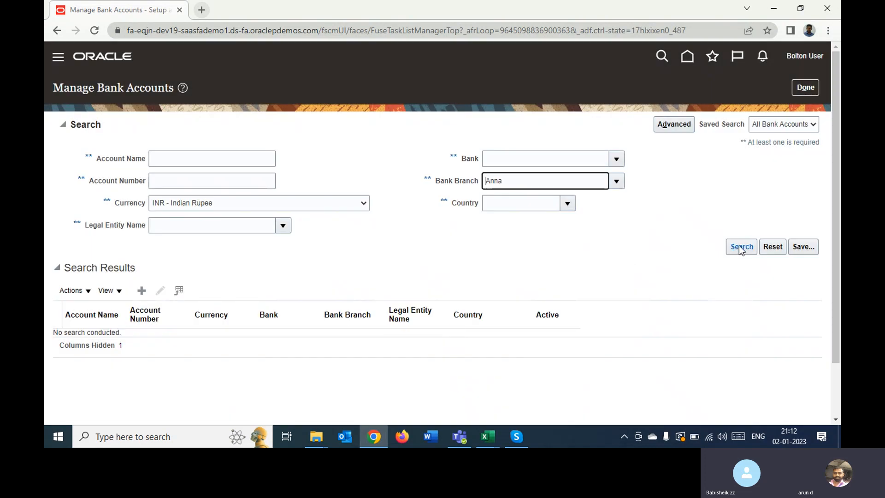
{"action": "left_click", "coordinate": [747, 247]}
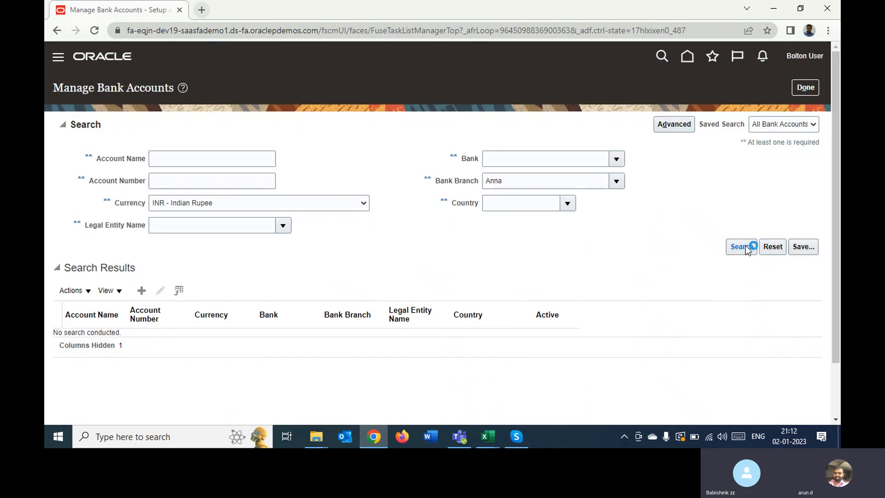
{"action": "left_click", "coordinate": [614, 183]}
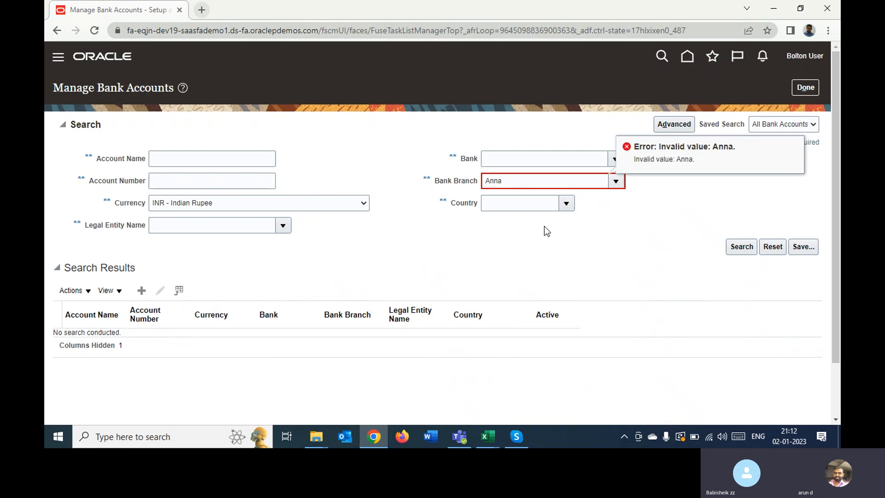
{"action": "left_click", "coordinate": [533, 185]}
{"action": "key", "text": "Tab"}
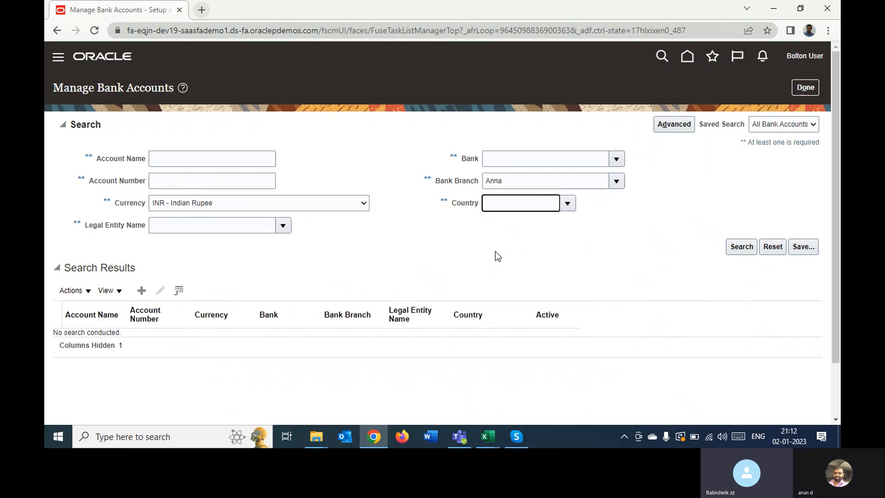
Look up branches matching Anna, select HDFC's Anna Nagar branch as the criterion and search for its bank accounts.
{"action": "left_click", "coordinate": [615, 181]}
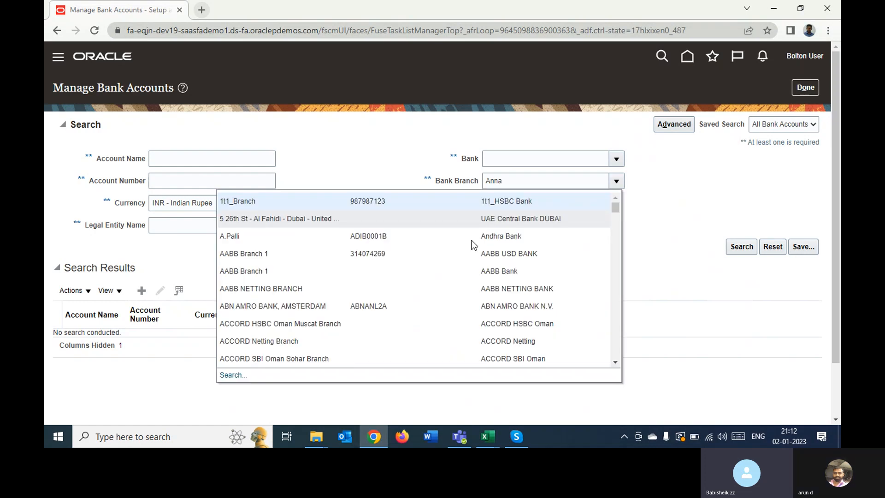
{"action": "left_click", "coordinate": [235, 375]}
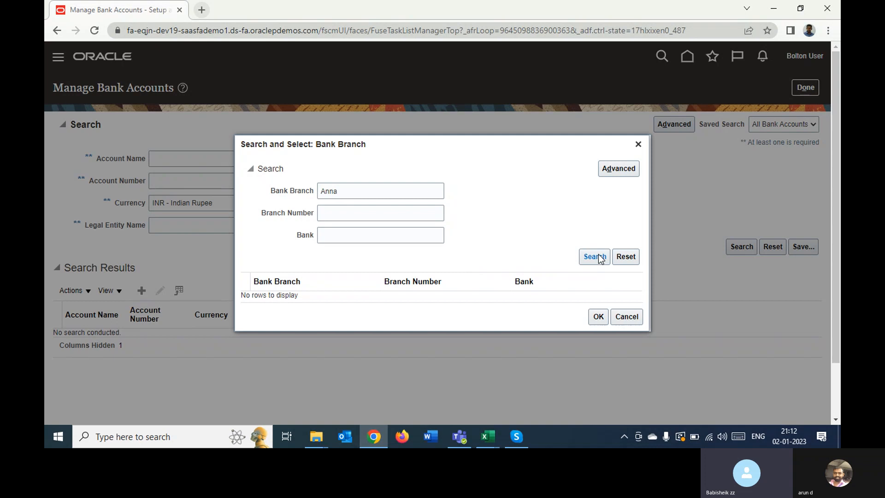
{"action": "left_click", "coordinate": [601, 259]}
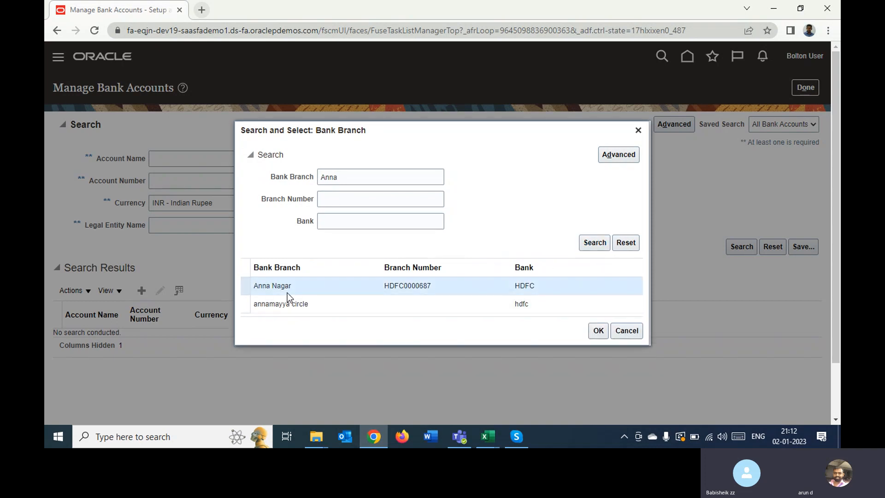
{"action": "left_click", "coordinate": [598, 331]}
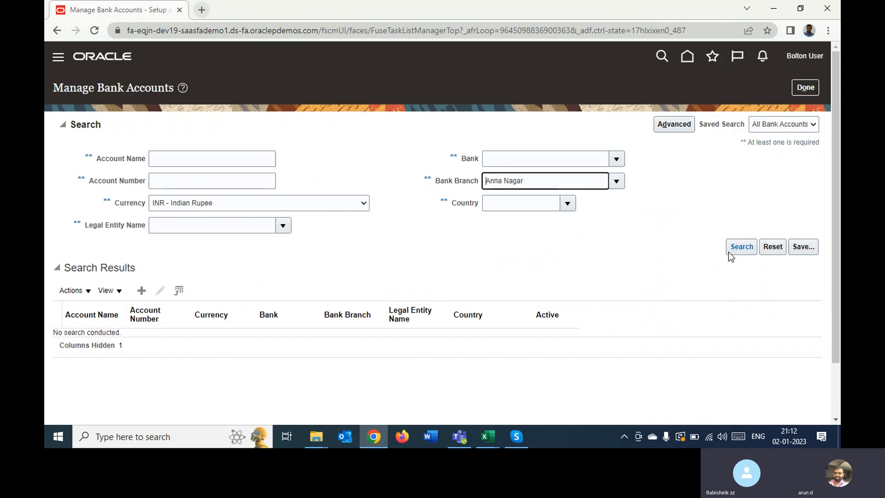
{"action": "left_click", "coordinate": [739, 247]}
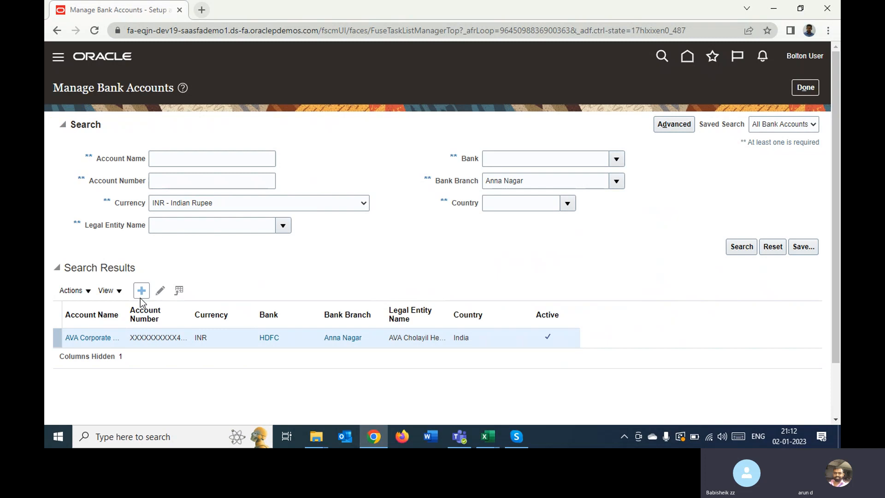
Open the AVA Corporate payment account for editing and review its bank, bank branch and account number.
{"action": "left_click", "coordinate": [161, 291]}
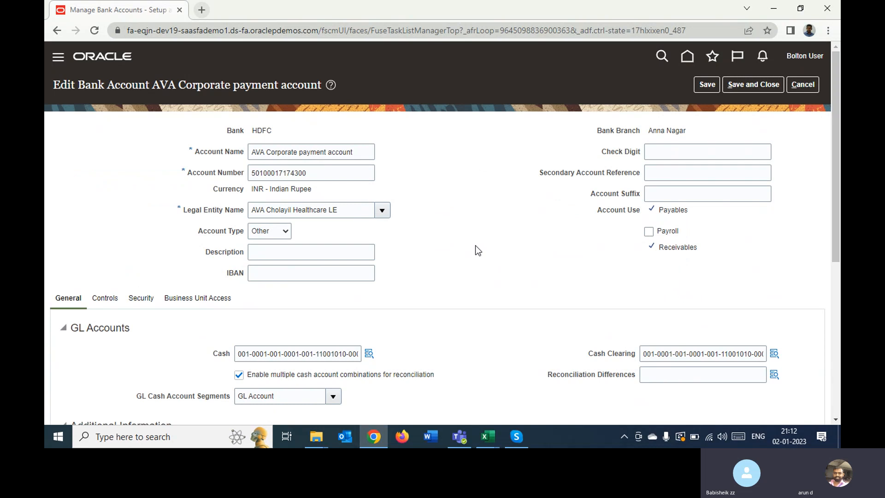
{"action": "double_click", "coordinate": [258, 132]}
{"action": "left_click", "coordinate": [601, 133]}
{"action": "triple_click", "coordinate": [661, 131]}
{"action": "left_click", "coordinate": [468, 148]}
{"action": "double_click", "coordinate": [264, 173]}
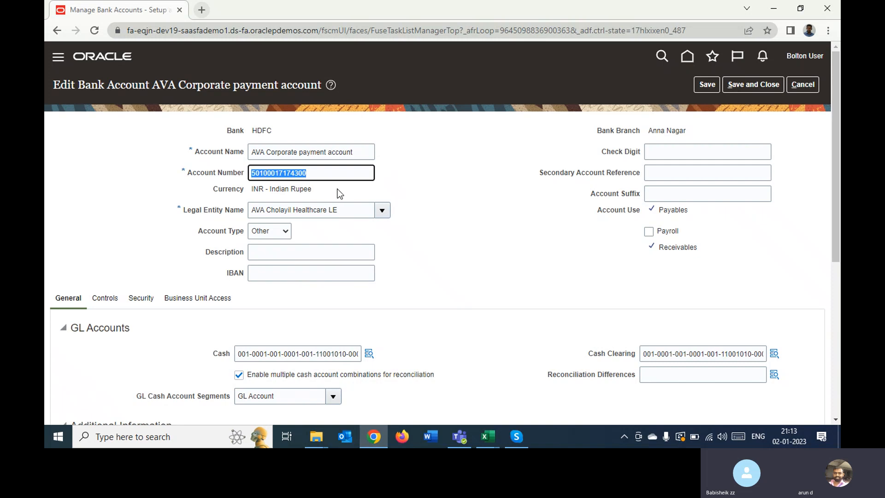
Review the account's bank name, currency and legal entity name.
{"action": "double_click", "coordinate": [257, 132]}
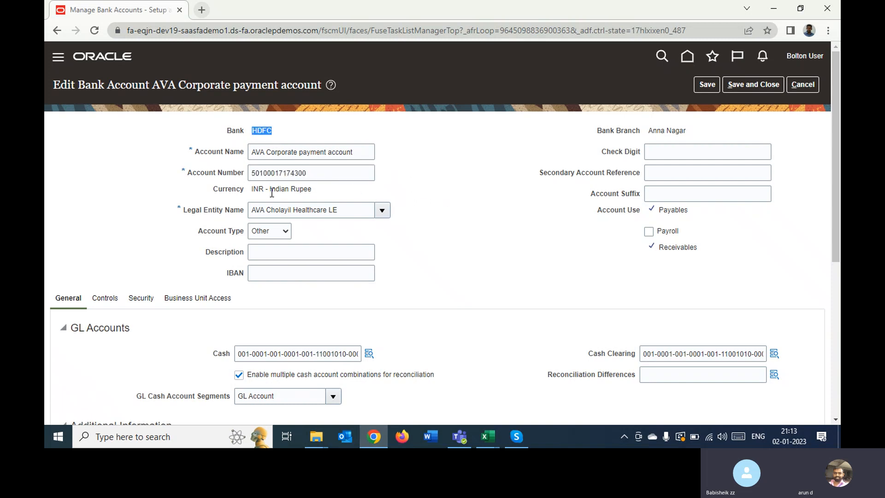
{"action": "left_click_drag", "start_coordinate": [254, 189], "coordinate": [350, 189]}
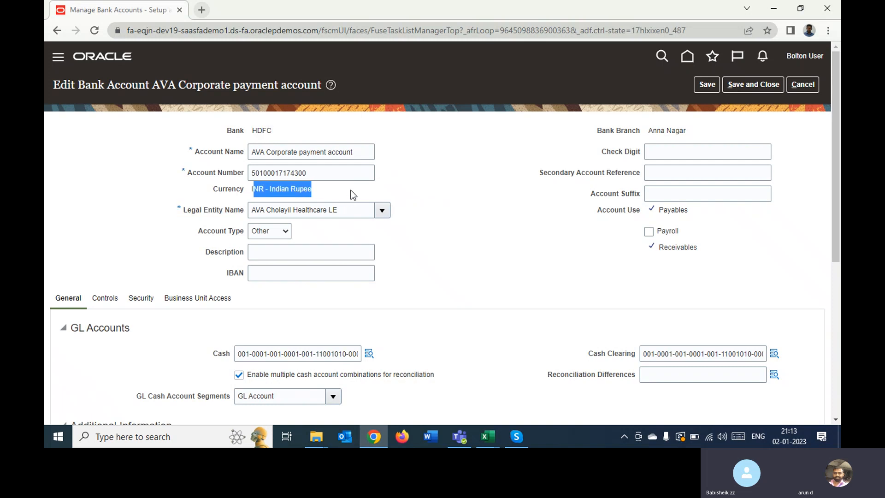
{"action": "left_click", "coordinate": [356, 190]}
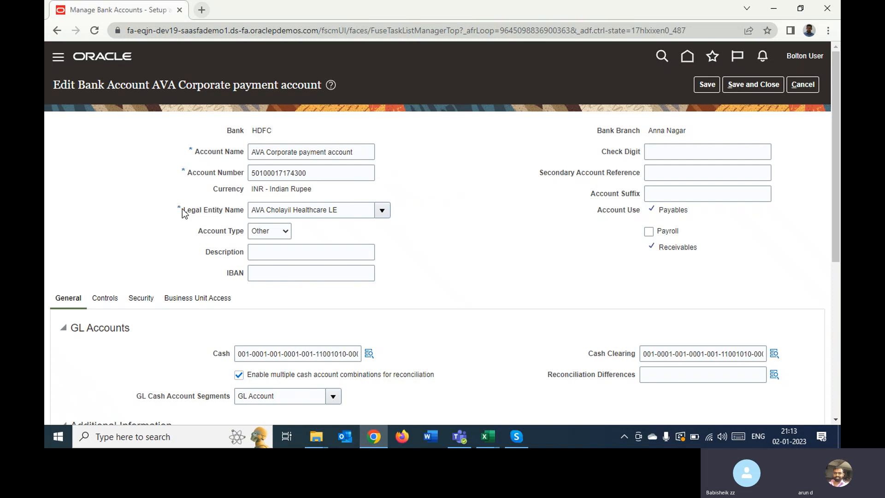
{"action": "left_click_drag", "start_coordinate": [185, 210], "coordinate": [243, 213]}
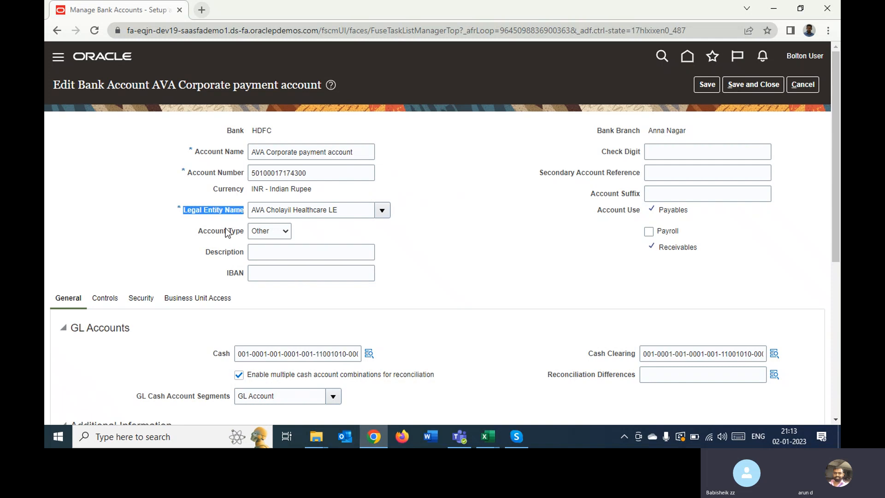
{"action": "left_click", "coordinate": [448, 203]}
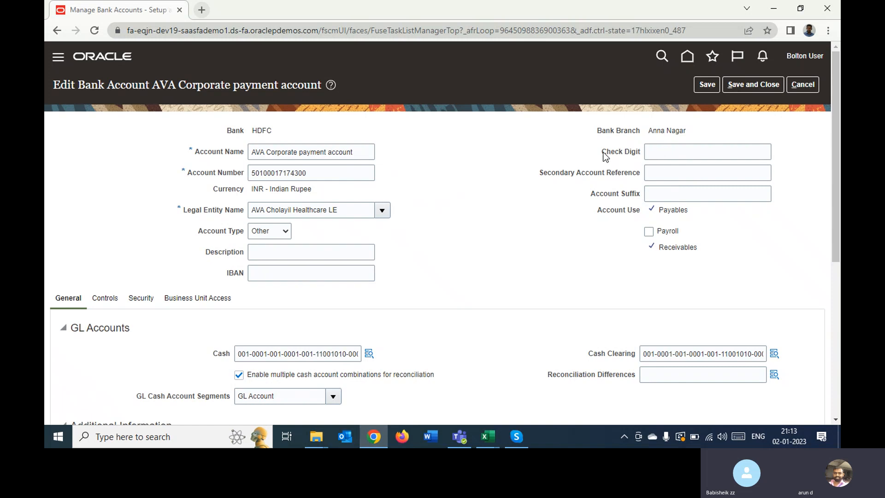
Go over the account's Check Digit, Secondary Account Reference, Account Name and Account Suffix fields.
{"action": "left_click_drag", "start_coordinate": [611, 156], "coordinate": [640, 158]}
{"action": "left_click_drag", "start_coordinate": [543, 173], "coordinate": [607, 175]}
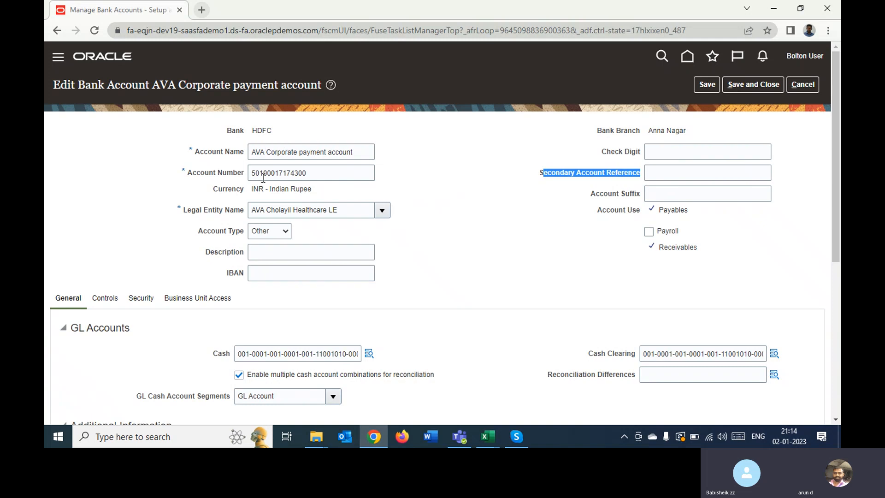
{"action": "left_click_drag", "start_coordinate": [197, 153], "coordinate": [253, 154]}
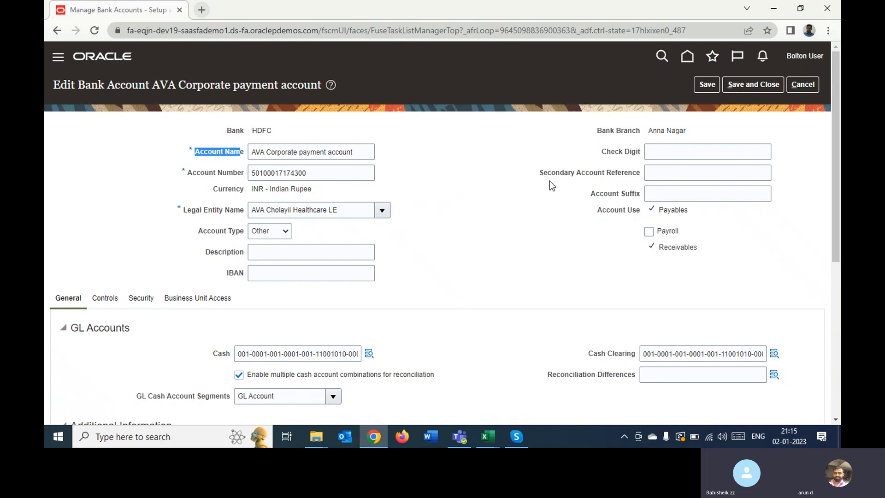
{"action": "left_click", "coordinate": [610, 195]}
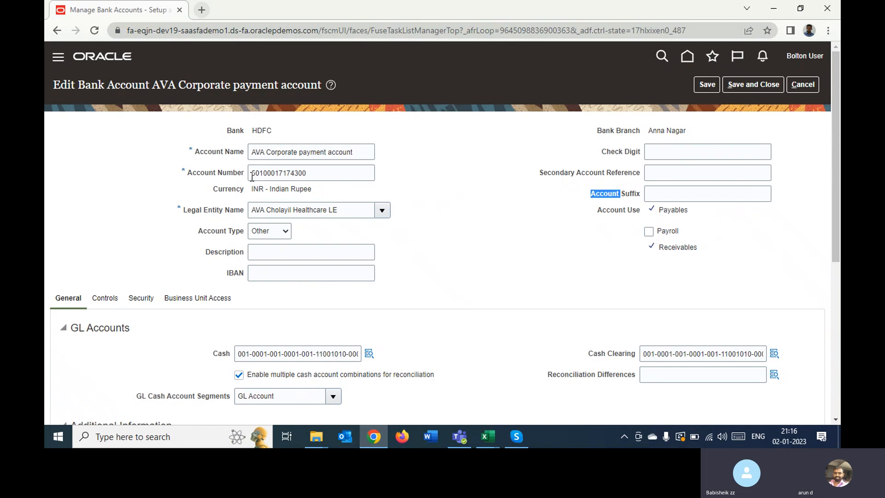
Review the account's Payables, Payroll and Receivables uses and its IBAN field.
{"action": "left_click_drag", "start_coordinate": [660, 212], "coordinate": [738, 227]}
{"action": "left_click_drag", "start_coordinate": [671, 248], "coordinate": [688, 249]}
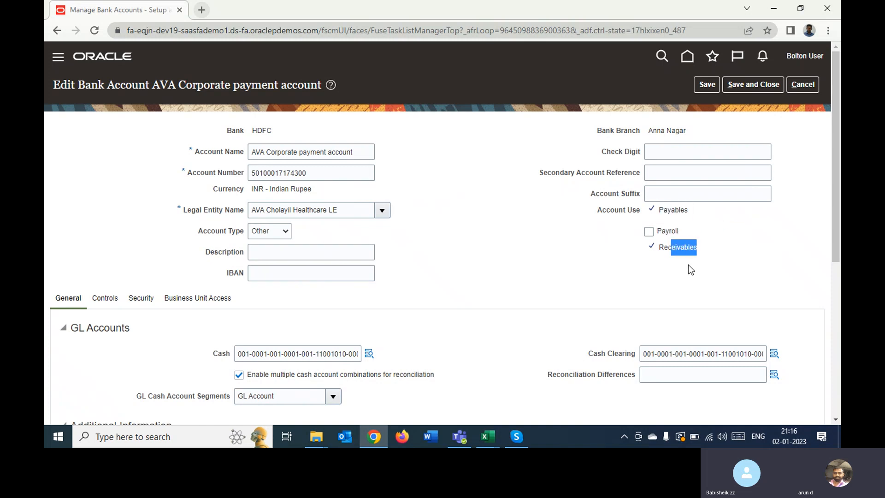
{"action": "left_click", "coordinate": [393, 275]}
{"action": "left_click", "coordinate": [232, 275]}
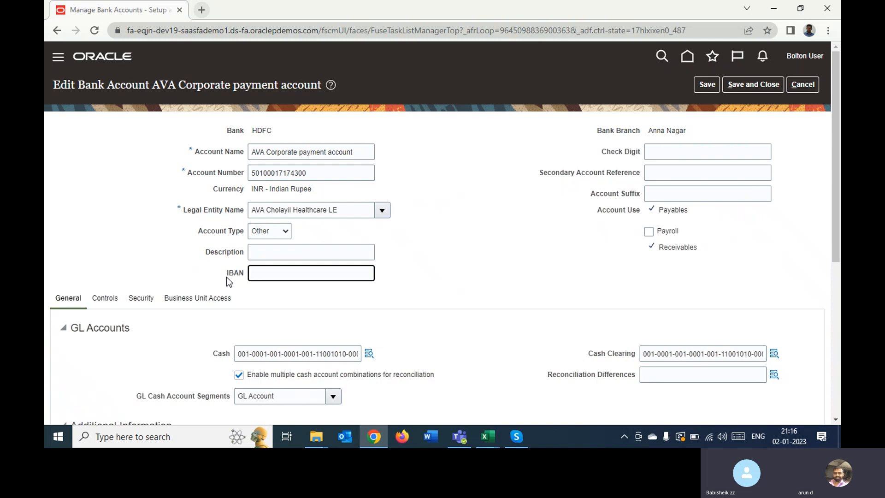
{"action": "double_click", "coordinate": [233, 273]}
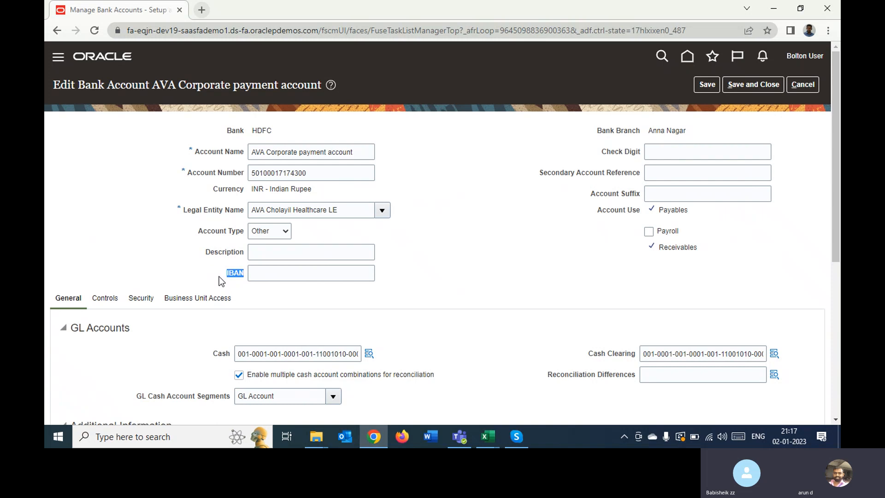
{"action": "left_click", "coordinate": [235, 275]}
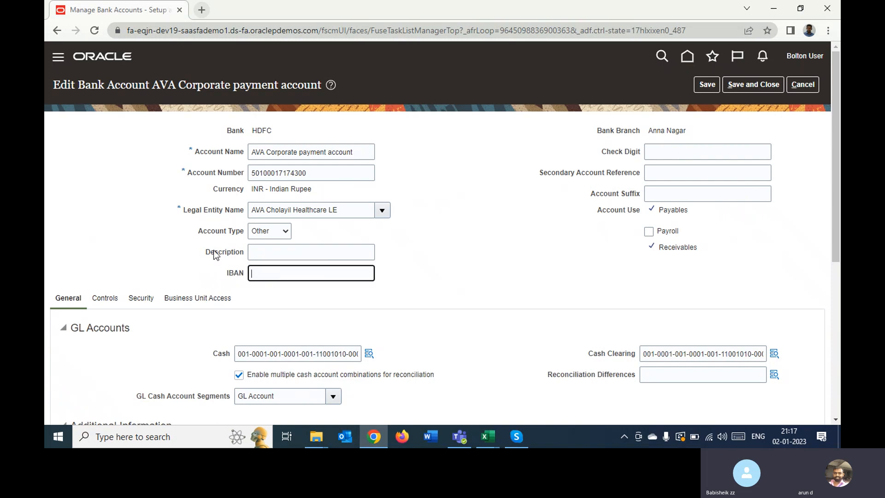
{"action": "double_click", "coordinate": [229, 273]}
{"action": "left_click", "coordinate": [85, 228]}
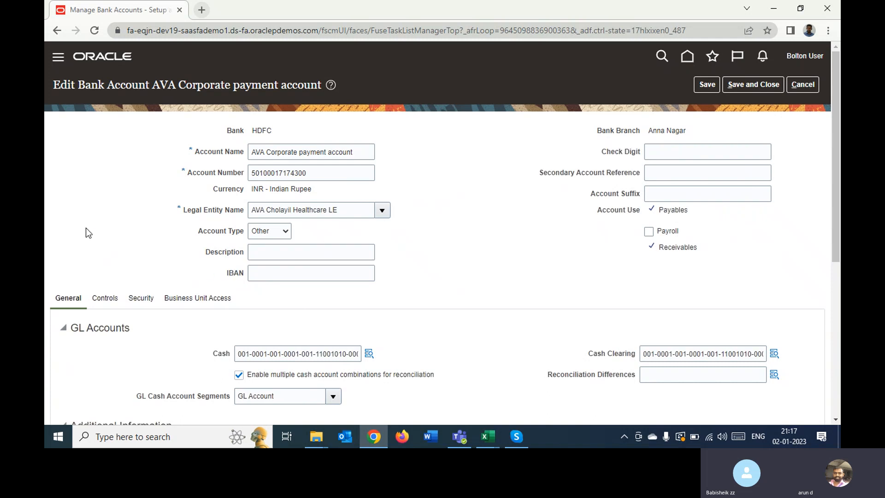
Look over the GL Accounts and Additional Information sections of the bank account's general details.
{"action": "scroll", "coordinate": [45, 200], "scroll_direction": "down", "scroll_amount": 1}
{"action": "scroll", "coordinate": [44, 204], "scroll_direction": "down", "scroll_amount": 2}
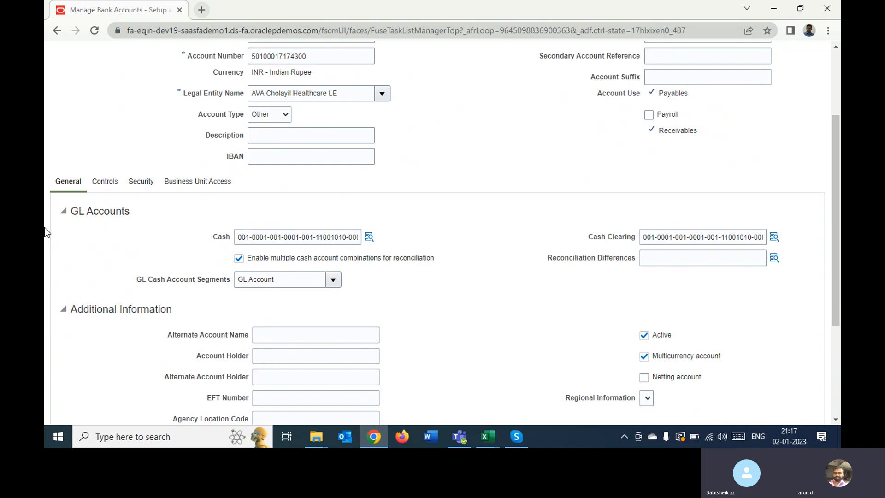
{"action": "scroll", "coordinate": [46, 232], "scroll_direction": "down", "scroll_amount": 1}
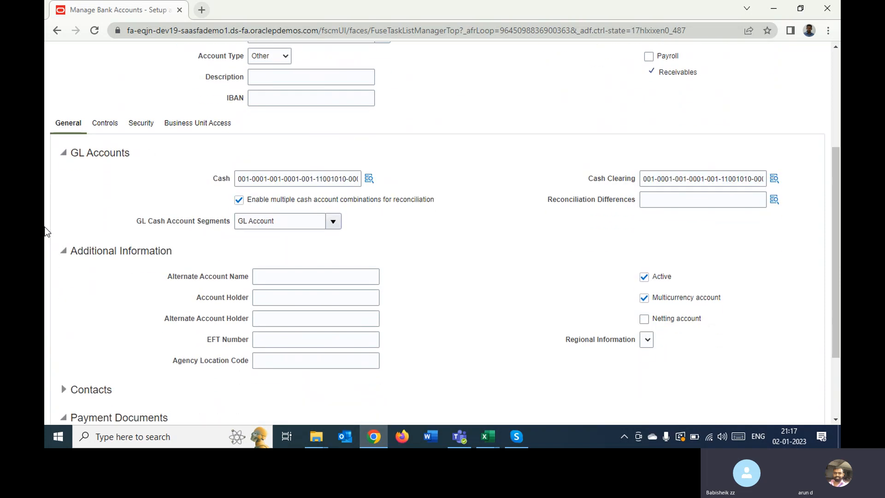
{"action": "scroll", "coordinate": [46, 232], "scroll_direction": "up", "scroll_amount": 2}
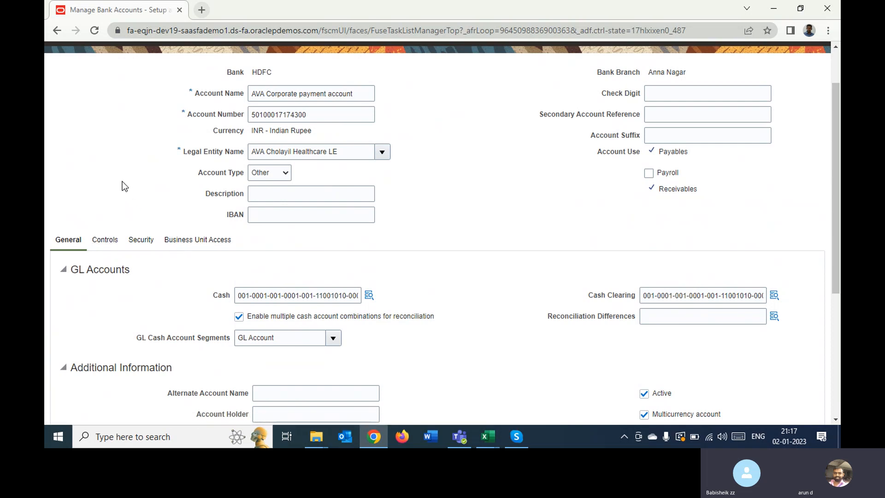
{"action": "scroll", "coordinate": [118, 180], "scroll_direction": "up", "scroll_amount": 1}
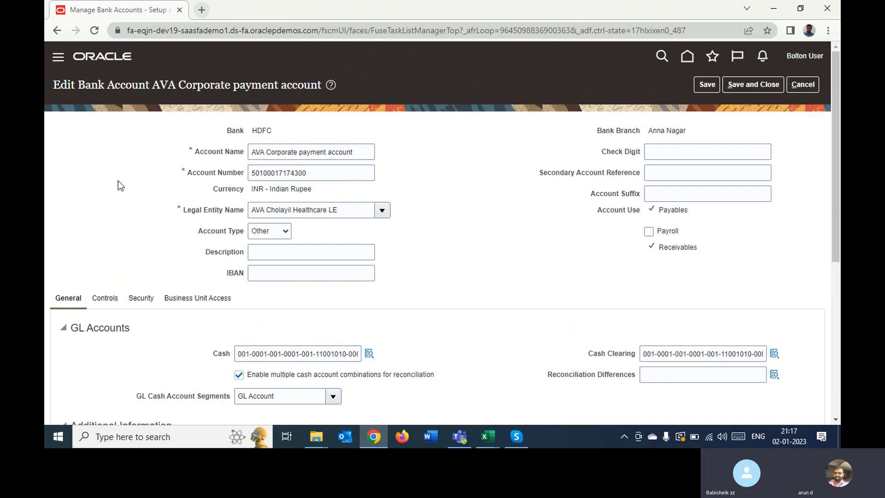
Compare the Cash and Cash Clearing accounts under the bank account's GL Accounts.
{"action": "scroll", "coordinate": [118, 186], "scroll_direction": "down", "scroll_amount": 5}
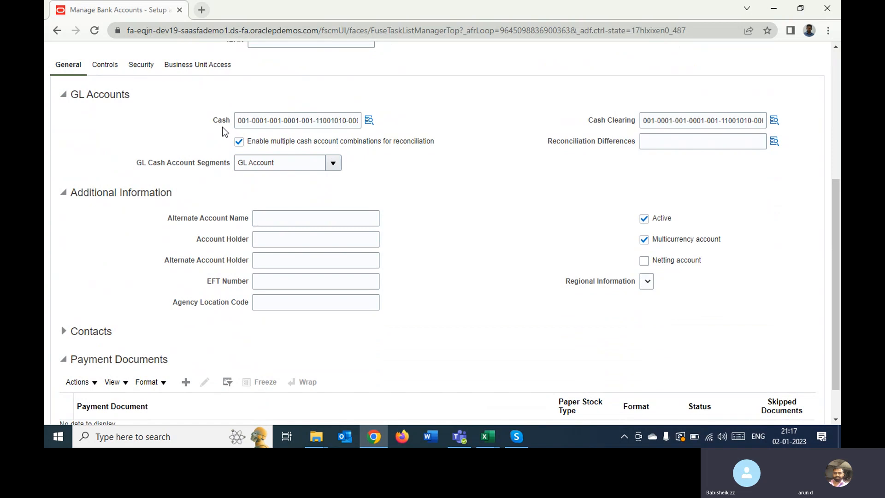
{"action": "triple_click", "coordinate": [592, 121]}
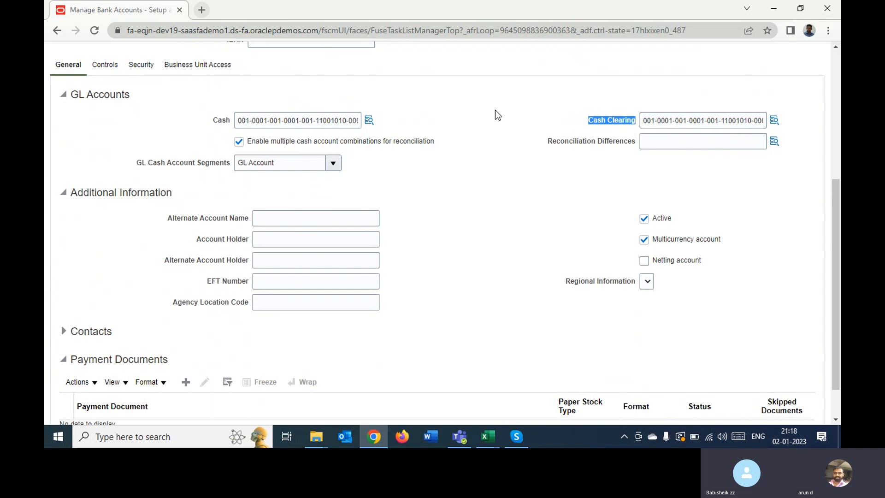
{"action": "left_click", "coordinate": [216, 121]}
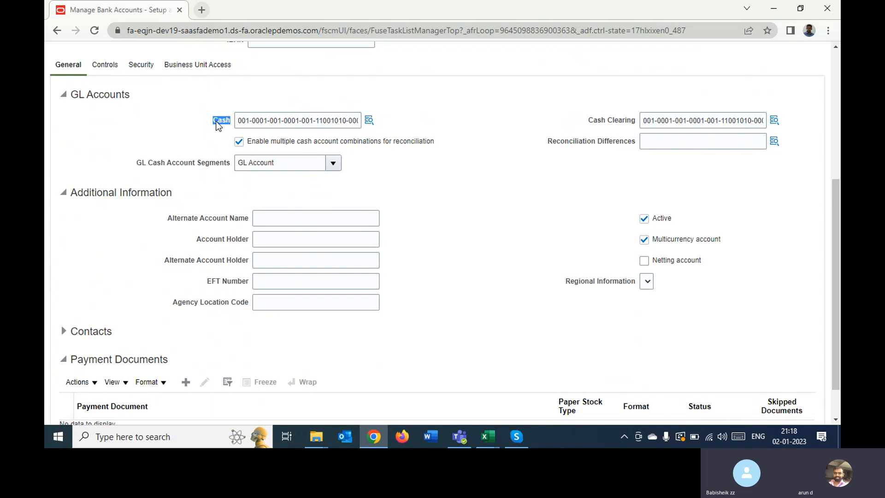
{"action": "left_click", "coordinate": [204, 124]}
{"action": "double_click", "coordinate": [221, 122]}
{"action": "left_click_drag", "start_coordinate": [589, 121], "coordinate": [593, 122]}
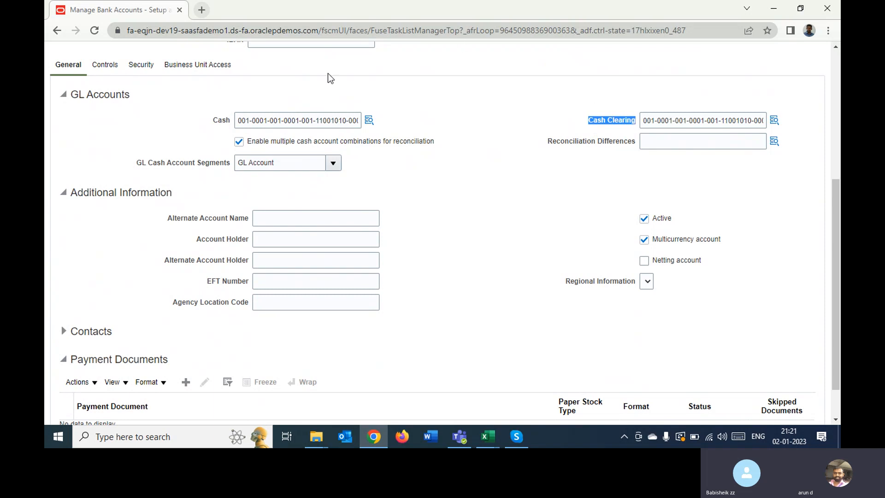
{"action": "double_click", "coordinate": [218, 122]}
{"action": "double_click", "coordinate": [217, 119]}
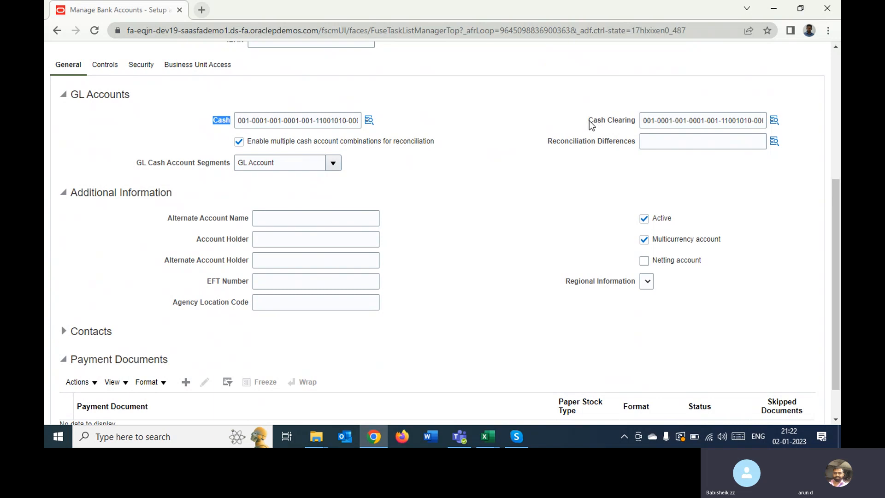
{"action": "left_click_drag", "start_coordinate": [589, 121], "coordinate": [634, 120]}
{"action": "double_click", "coordinate": [217, 120]}
Go over the Reconciliation Differences field in the GL Accounts section.
{"action": "left_click_drag", "start_coordinate": [548, 142], "coordinate": [562, 146]}
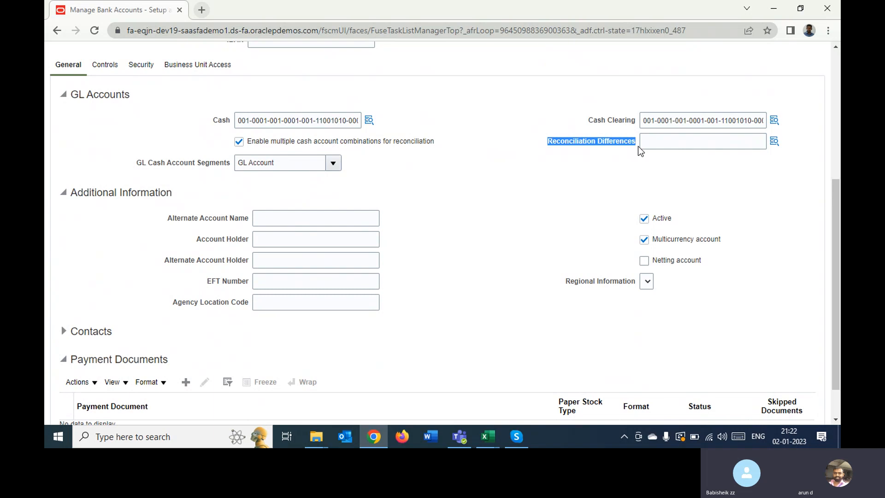
{"action": "left_click", "coordinate": [543, 156]}
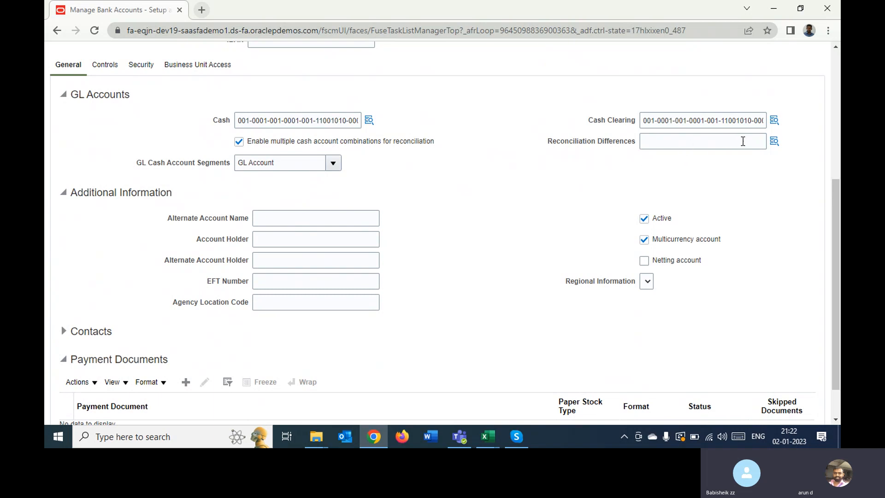
{"action": "triple_click", "coordinate": [555, 140]}
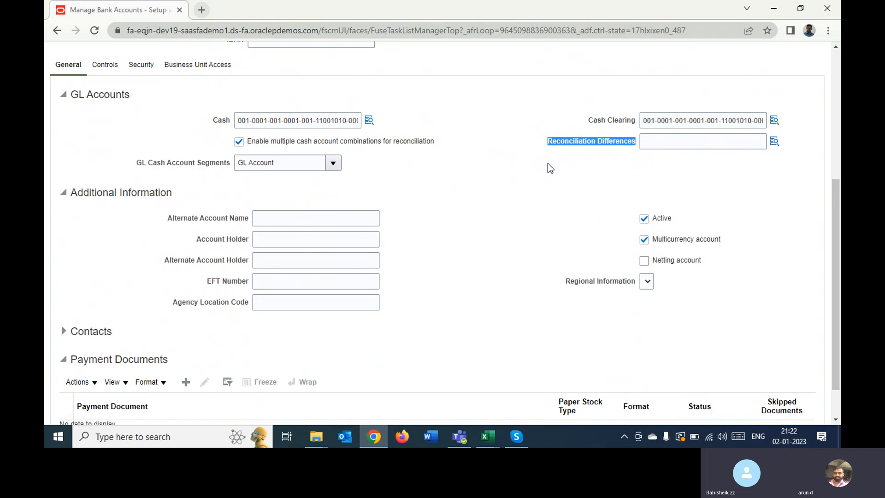
{"action": "left_click", "coordinate": [530, 172]}
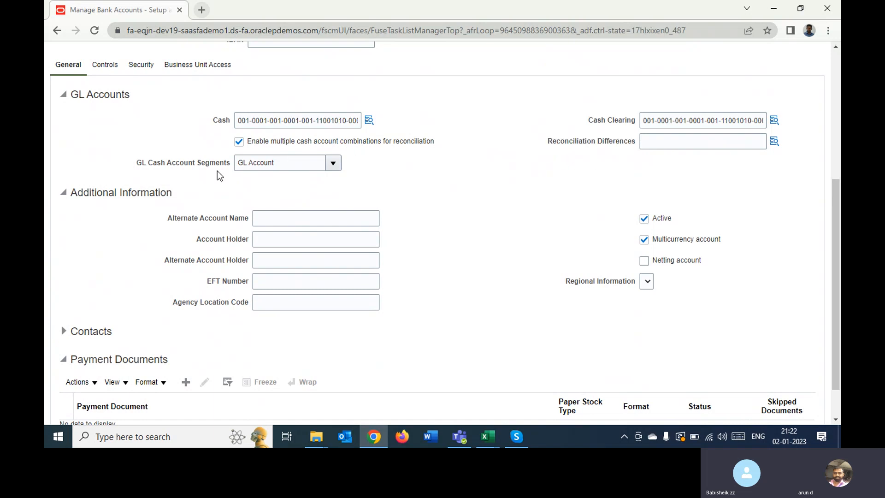
Examine the Multicurrency account option in the additional information together with the account's currency.
{"action": "scroll", "coordinate": [217, 161], "scroll_direction": "down", "scroll_amount": 2}
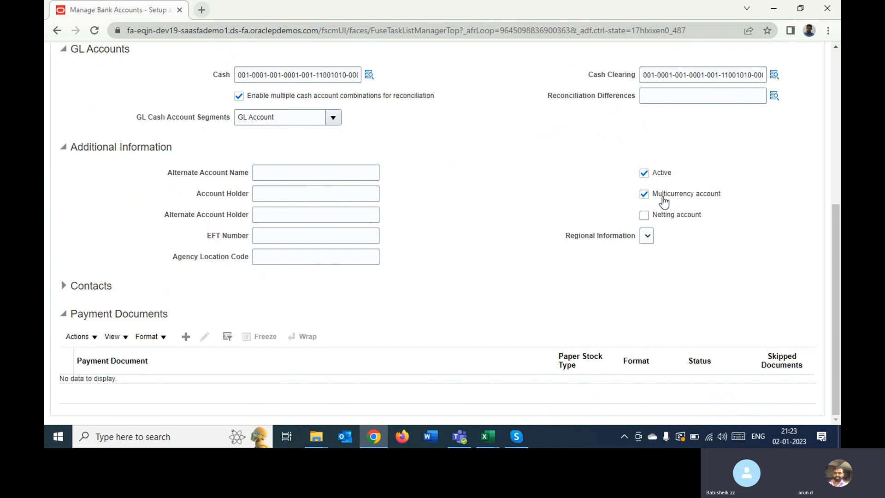
{"action": "scroll", "coordinate": [388, 157], "scroll_direction": "up", "scroll_amount": 6}
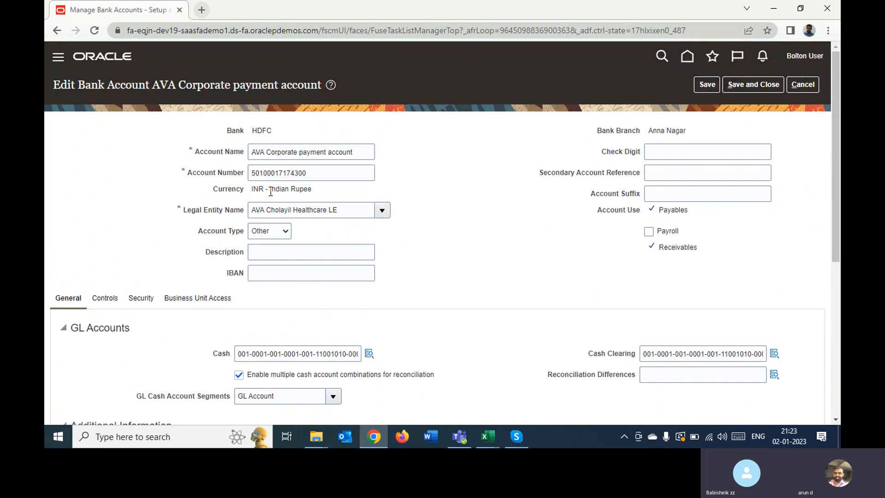
{"action": "left_click_drag", "start_coordinate": [270, 189], "coordinate": [343, 182]}
{"action": "scroll", "coordinate": [575, 206], "scroll_direction": "down", "scroll_amount": 6}
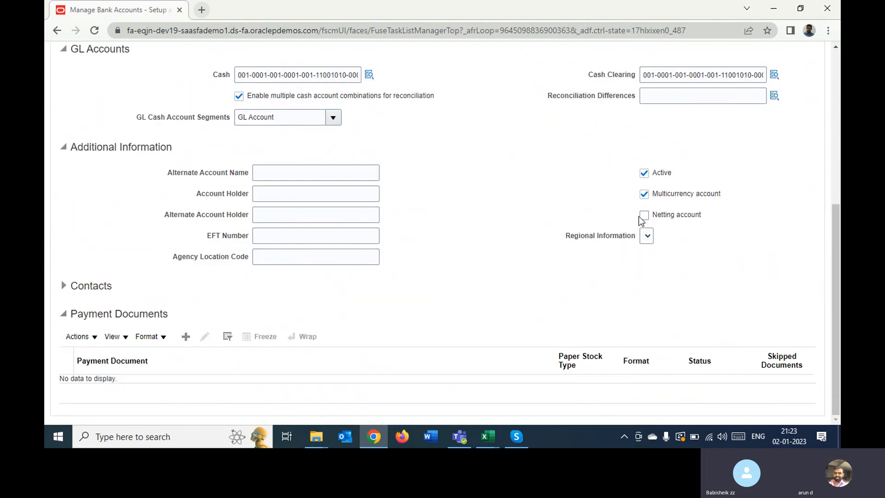
{"action": "left_click", "coordinate": [643, 194]}
{"action": "scroll", "coordinate": [381, 156], "scroll_direction": "up", "scroll_amount": 6}
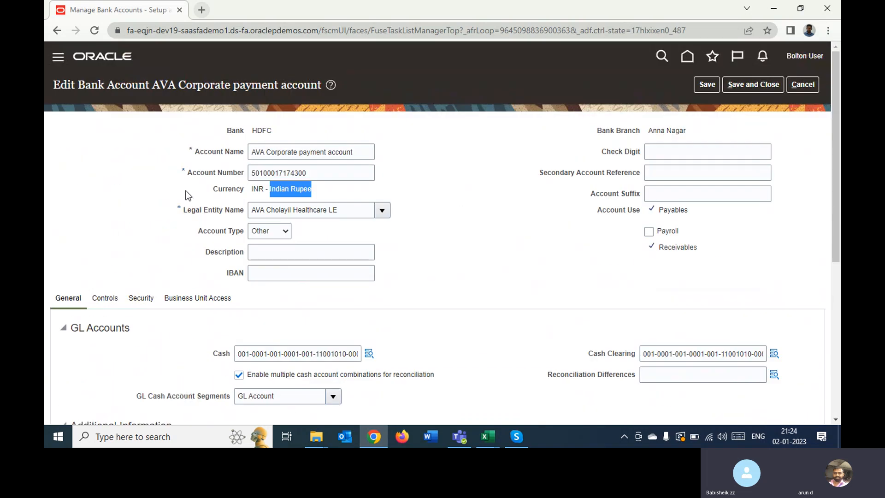
Review the Account Holder, Alternate Account Holder and EFT Number fields in the additional information.
{"action": "scroll", "coordinate": [548, 226], "scroll_direction": "down", "scroll_amount": 6}
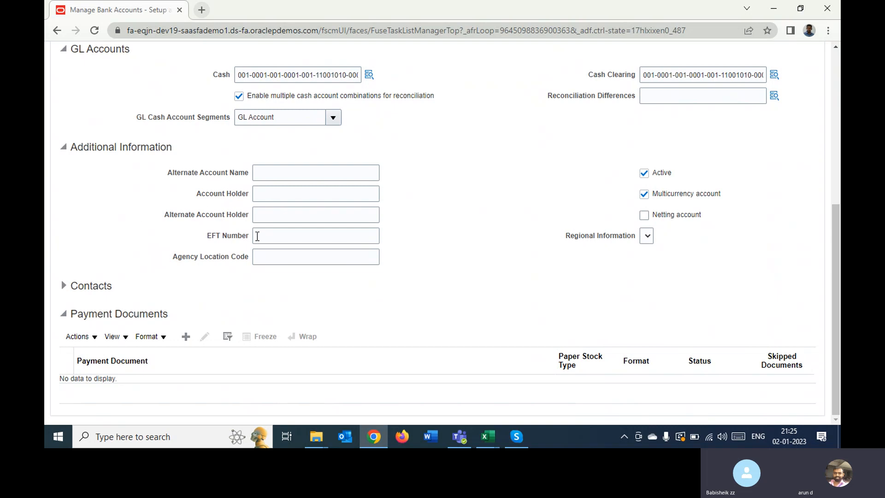
{"action": "left_click_drag", "start_coordinate": [197, 194], "coordinate": [295, 205]}
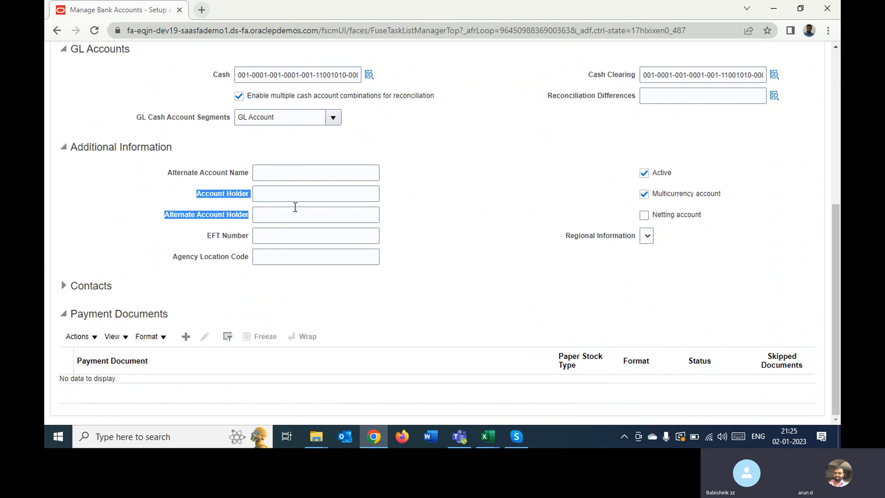
{"action": "left_click", "coordinate": [220, 236]}
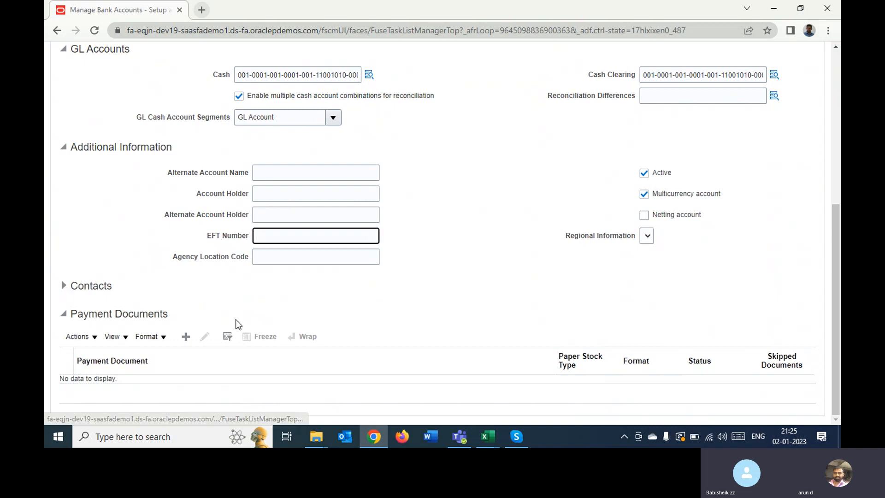
{"action": "scroll", "coordinate": [231, 286], "scroll_direction": "up", "scroll_amount": 5}
{"action": "scroll", "coordinate": [230, 286], "scroll_direction": "down", "scroll_amount": 5}
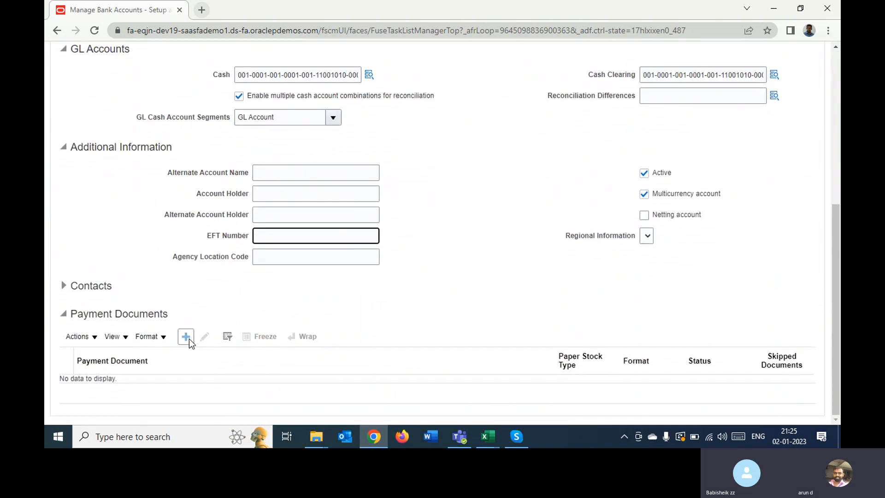
Start creating a payment document for the bank account and check the available paper stock types, keeping Blank Stock.
{"action": "left_click", "coordinate": [190, 333]}
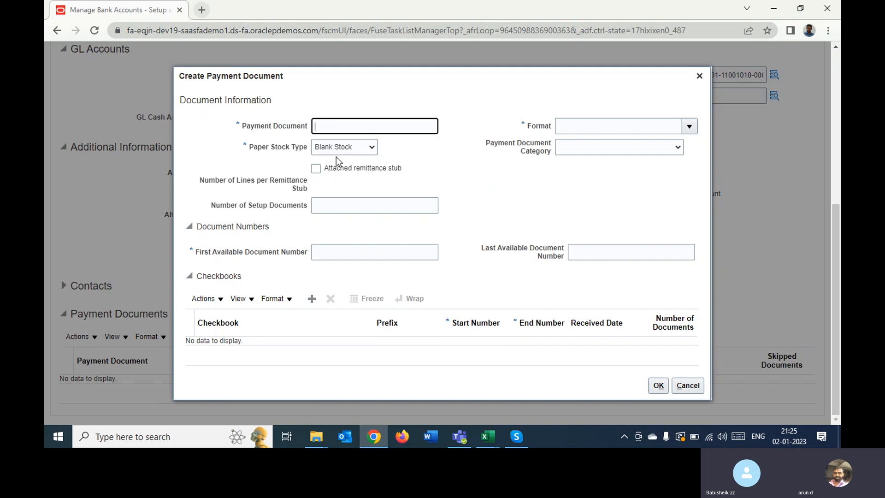
{"action": "left_click", "coordinate": [298, 369]}
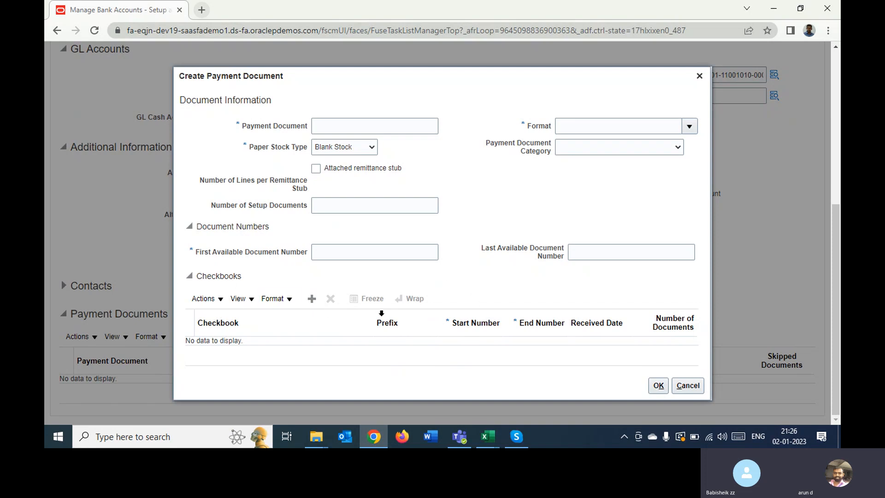
{"action": "left_click", "coordinate": [316, 126]}
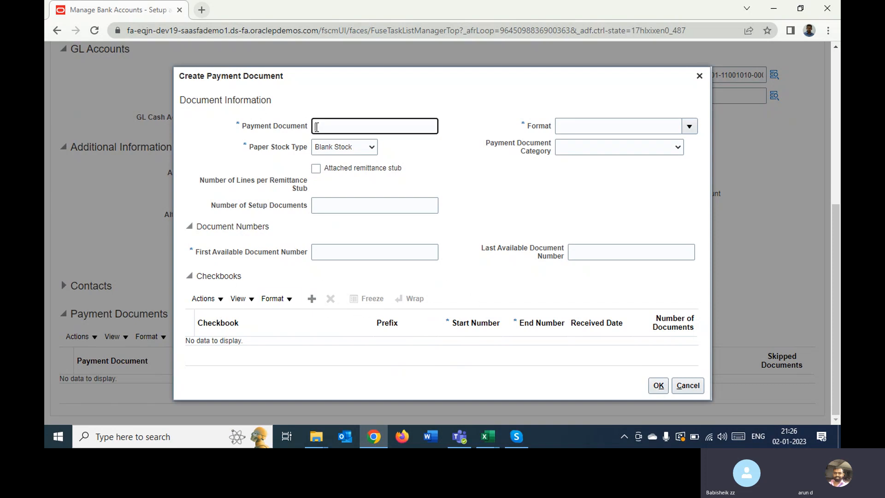
{"action": "left_click", "coordinate": [331, 148]}
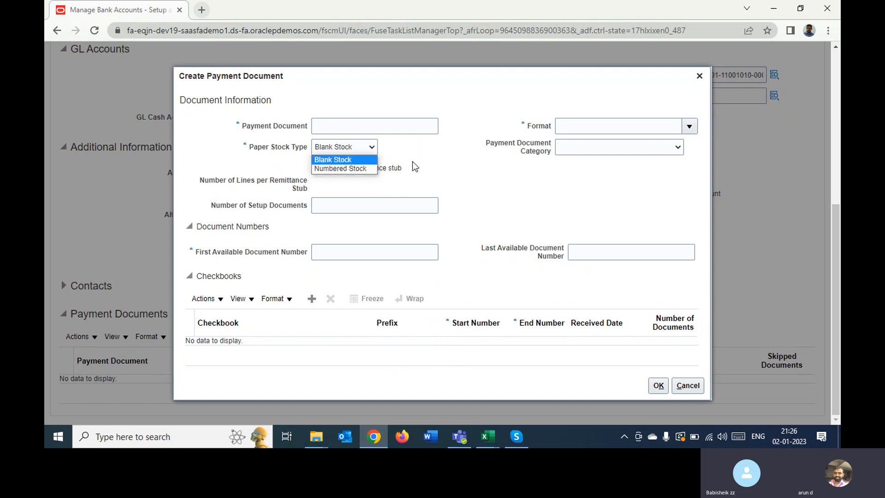
{"action": "left_click", "coordinate": [444, 159]}
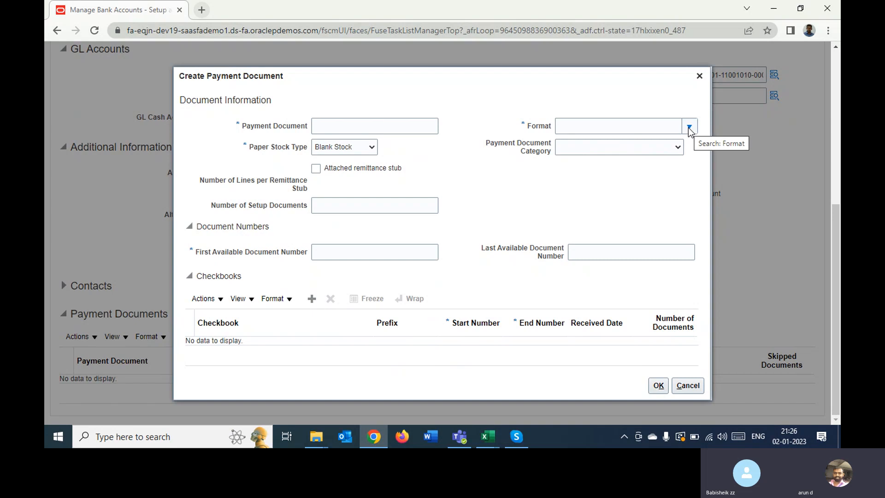
Set the new payment document's format to Standard Check Format.
{"action": "left_click", "coordinate": [676, 128]}
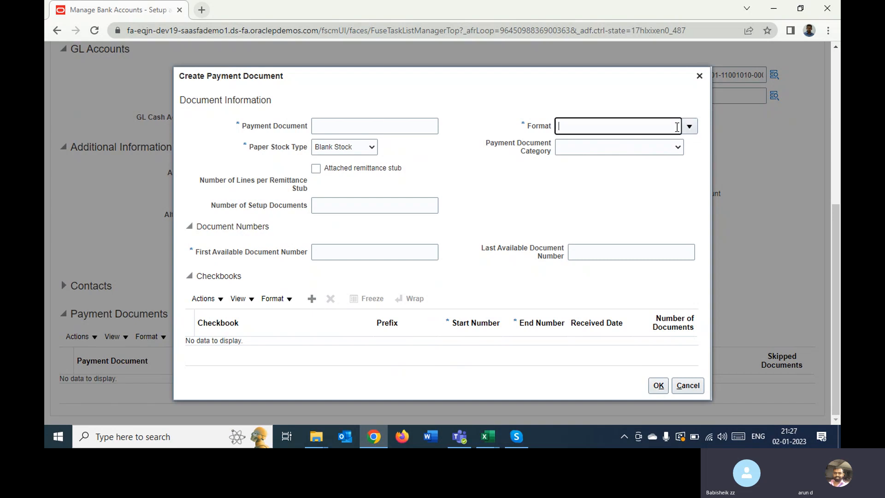
{"action": "type", "text": "standa"}
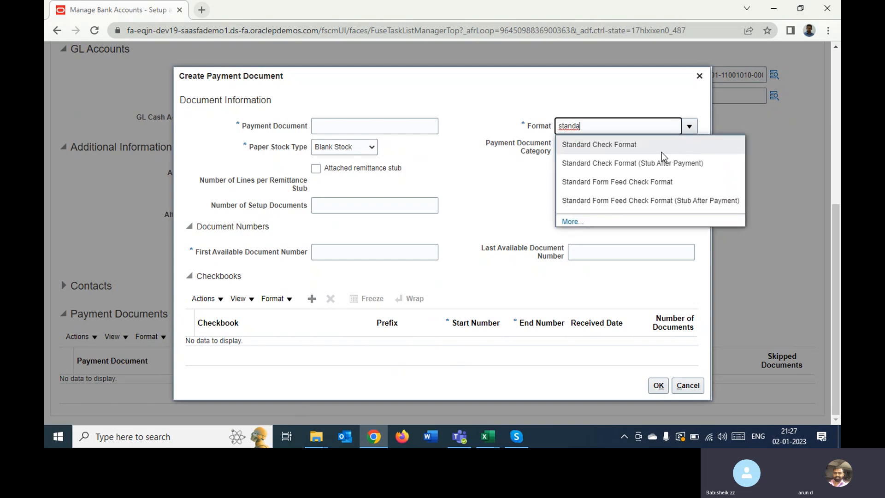
{"action": "left_click", "coordinate": [659, 151]}
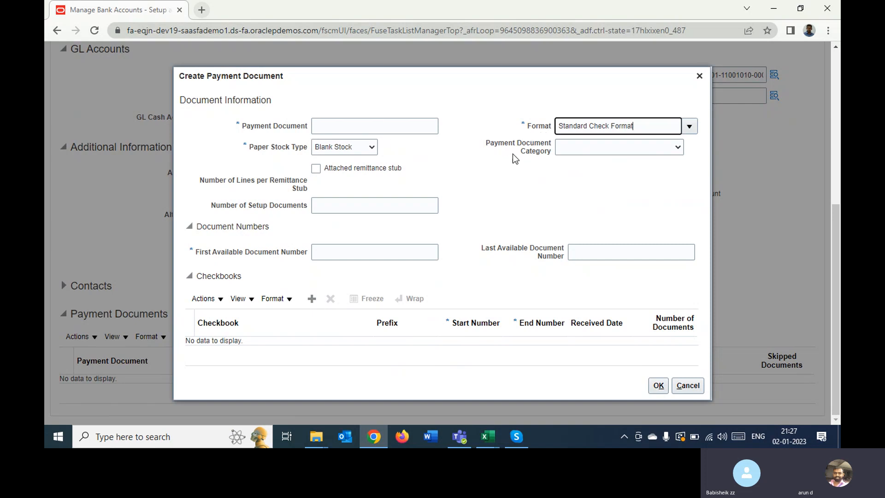
Check the payment document categories and the first and last available document number fields, then discard the new payment document.
{"action": "left_click", "coordinate": [568, 152]}
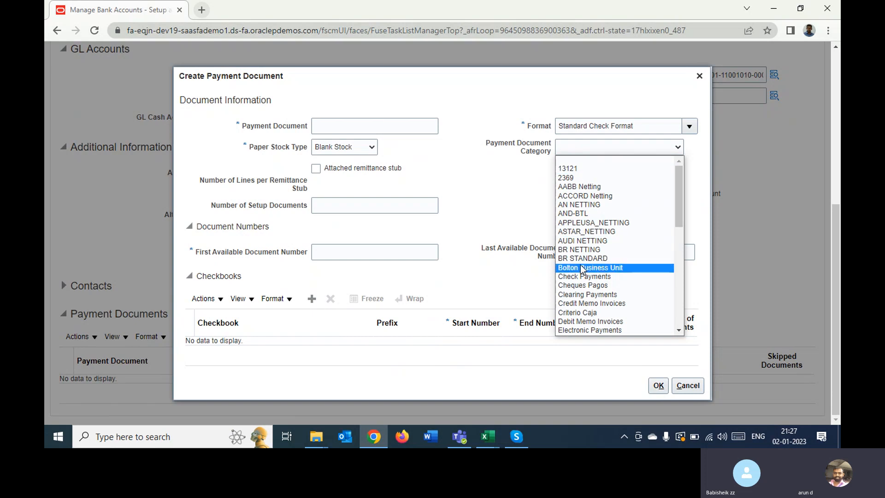
{"action": "scroll", "coordinate": [590, 229], "scroll_direction": "down", "scroll_amount": 10}
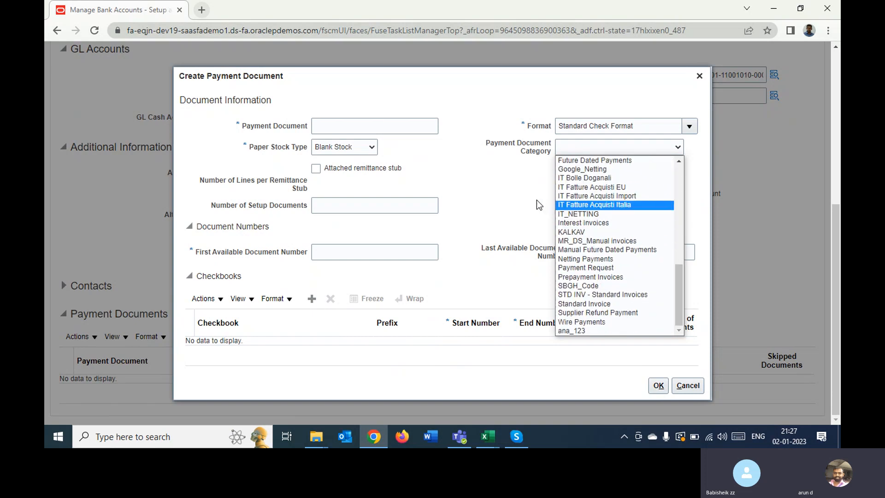
{"action": "left_click", "coordinate": [477, 176]}
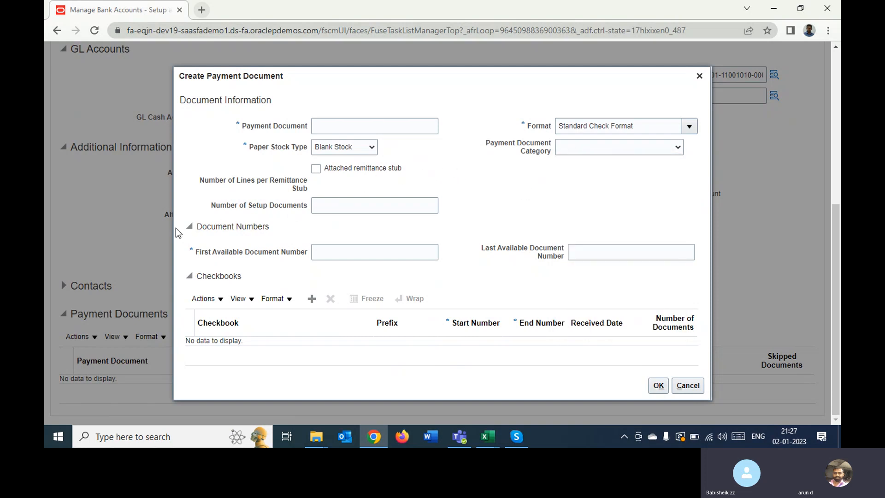
{"action": "left_click", "coordinate": [410, 252]}
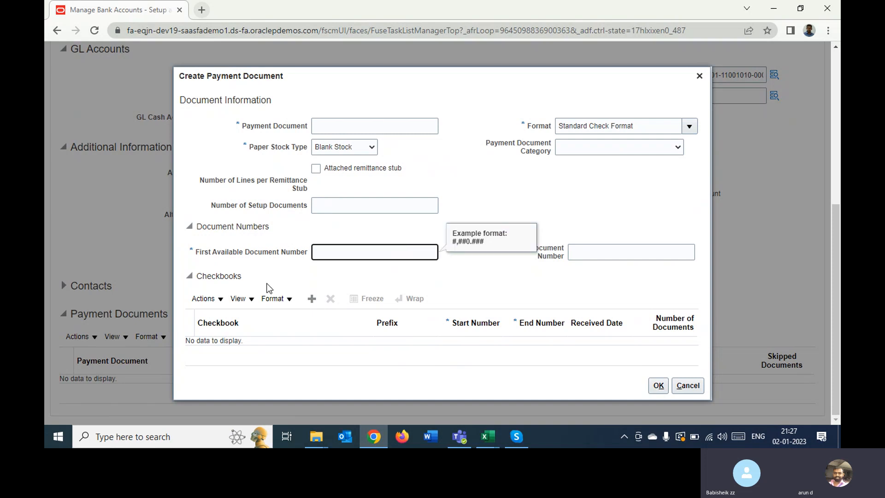
{"action": "left_click", "coordinate": [612, 252]}
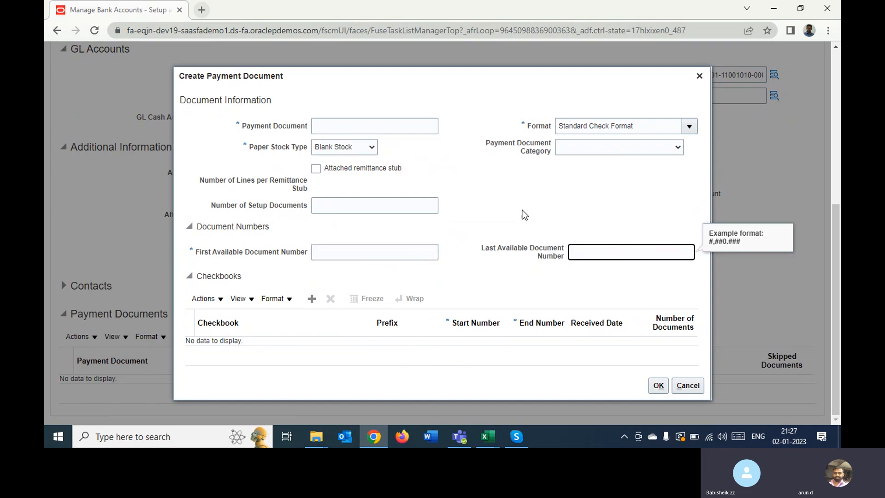
{"action": "left_click", "coordinate": [507, 192]}
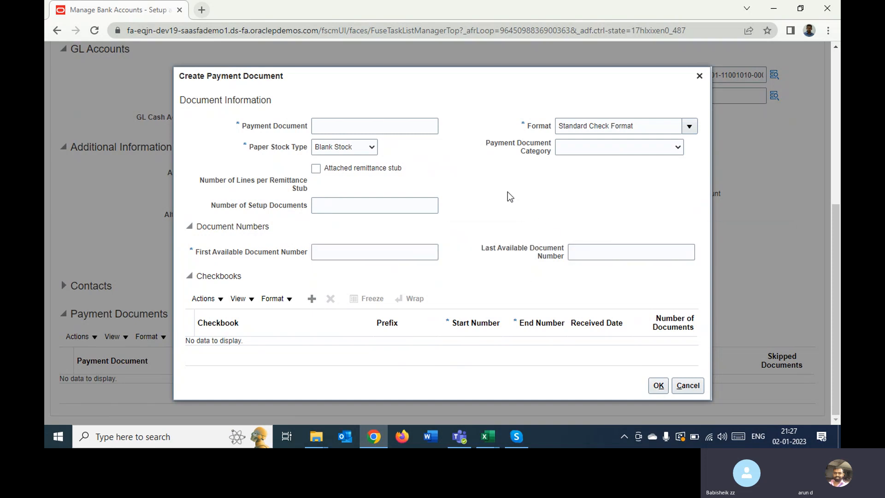
{"action": "left_click", "coordinate": [687, 386]}
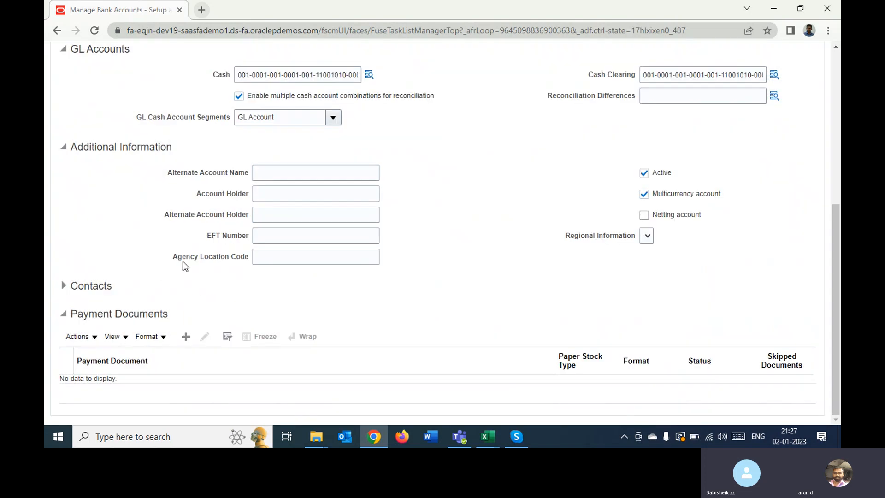
Show the bank account's cash management controls and review the available manual reconciliation tolerance rules.
{"action": "scroll", "coordinate": [206, 258], "scroll_direction": "up", "scroll_amount": 6}
{"action": "left_click", "coordinate": [105, 298]}
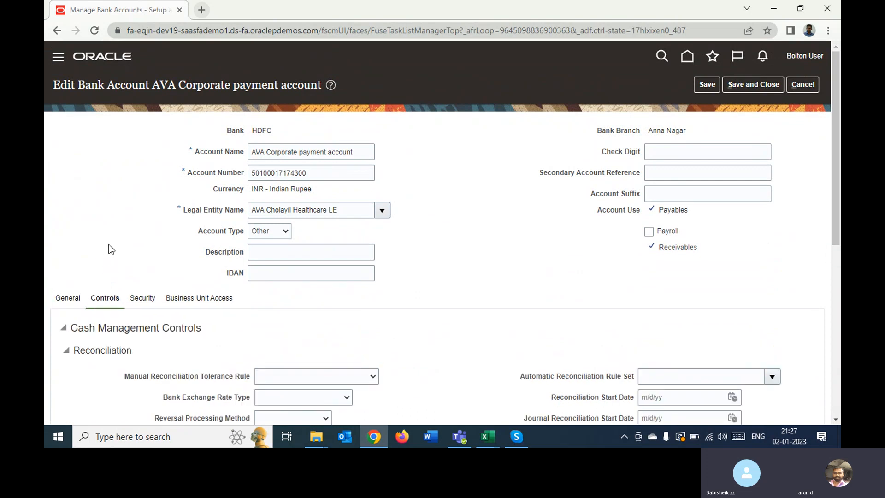
{"action": "scroll", "coordinate": [128, 234], "scroll_direction": "down", "scroll_amount": 5}
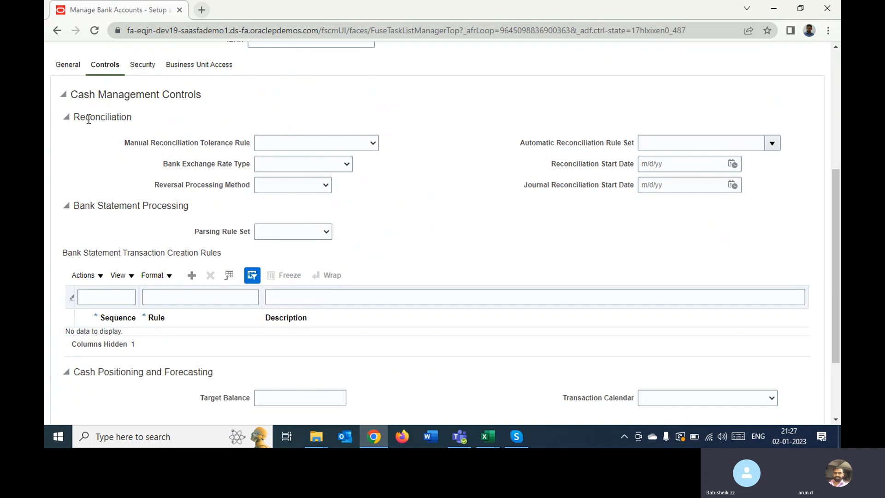
{"action": "left_click_drag", "start_coordinate": [86, 117], "coordinate": [138, 118]}
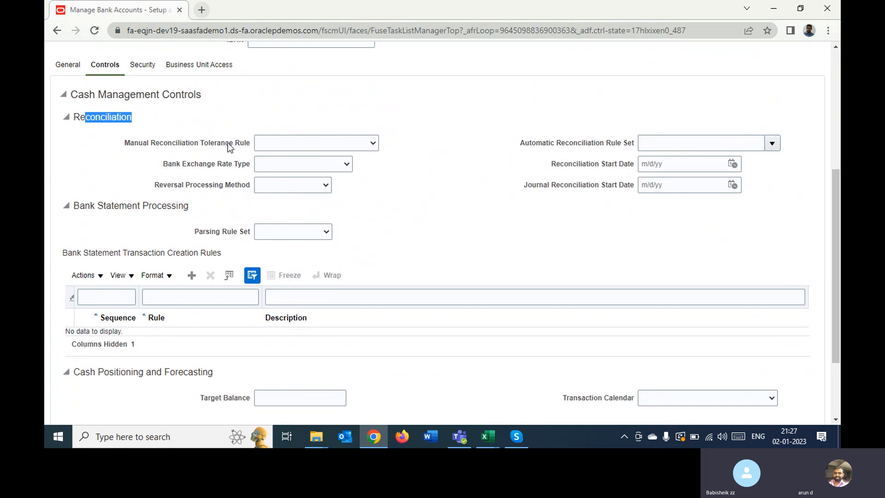
{"action": "left_click", "coordinate": [264, 143]}
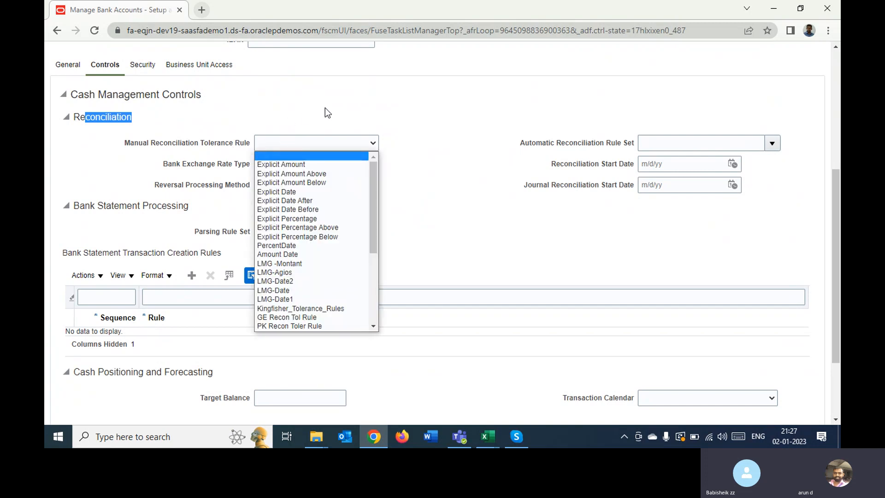
{"action": "scroll", "coordinate": [342, 191], "scroll_direction": "down", "scroll_amount": 4}
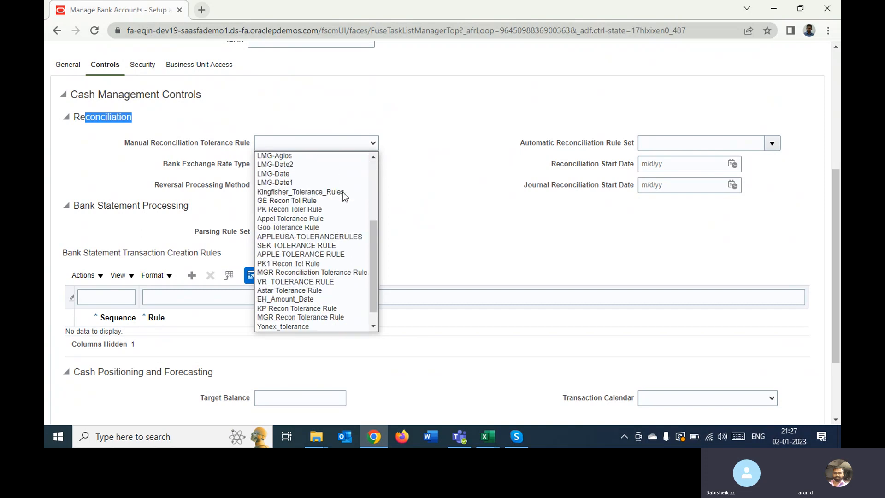
{"action": "scroll", "coordinate": [341, 191], "scroll_direction": "down", "scroll_amount": 1}
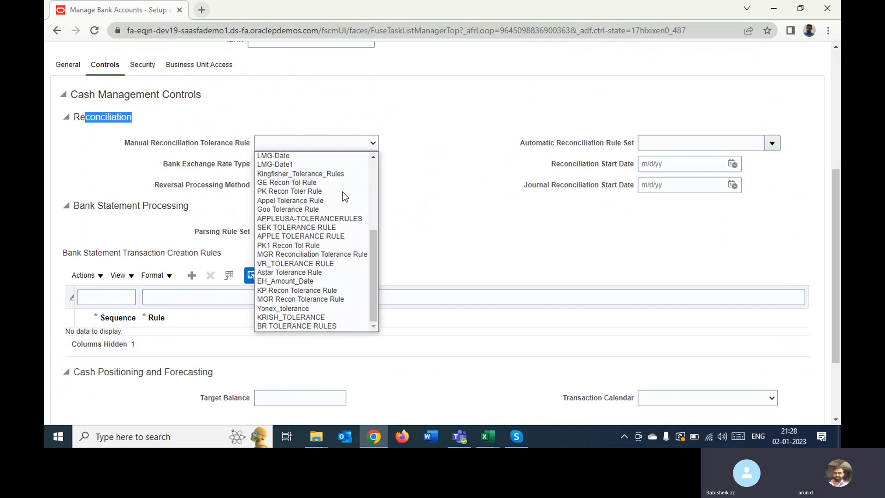
{"action": "left_click", "coordinate": [438, 161]}
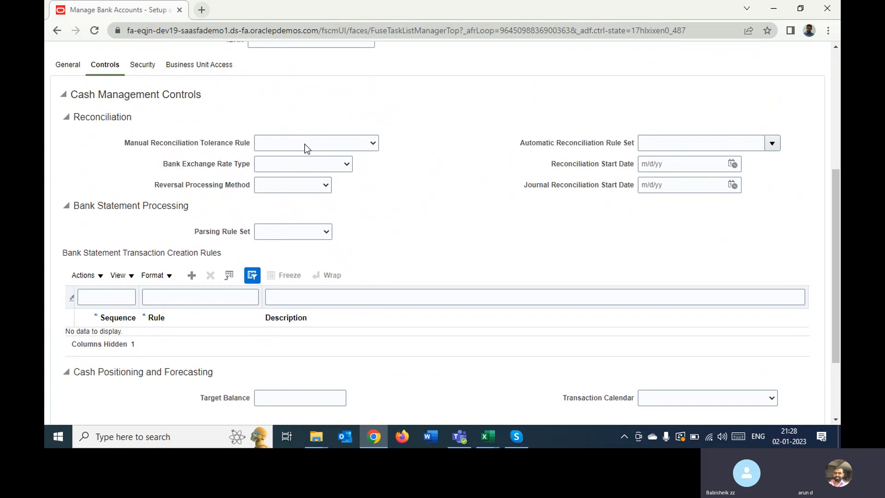
Review the Bank Exchange Rate Type and Reversal Processing Method options in the reconciliation controls without choosing any.
{"action": "left_click", "coordinate": [291, 164]}
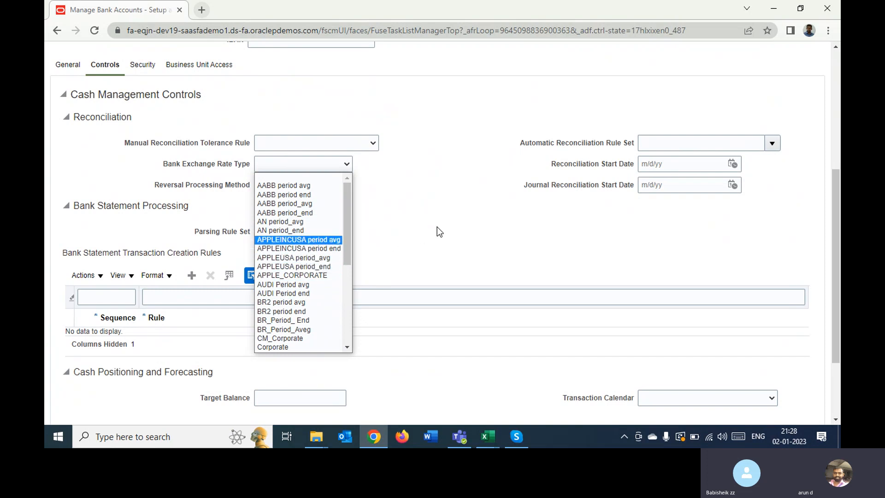
{"action": "left_click", "coordinate": [402, 201]}
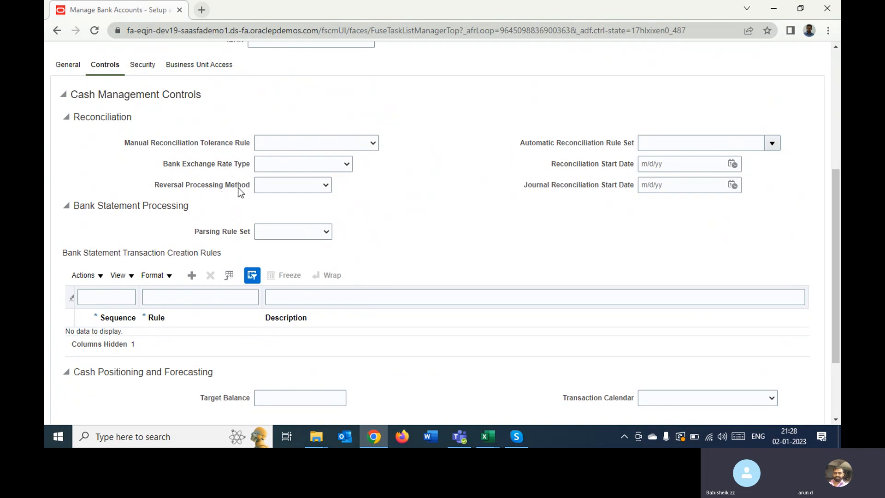
{"action": "left_click", "coordinate": [268, 184]}
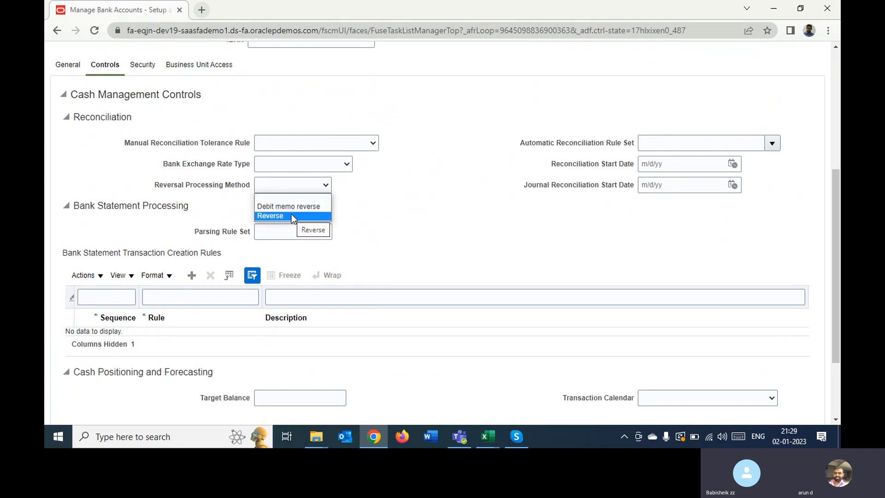
{"action": "left_click", "coordinate": [461, 205]}
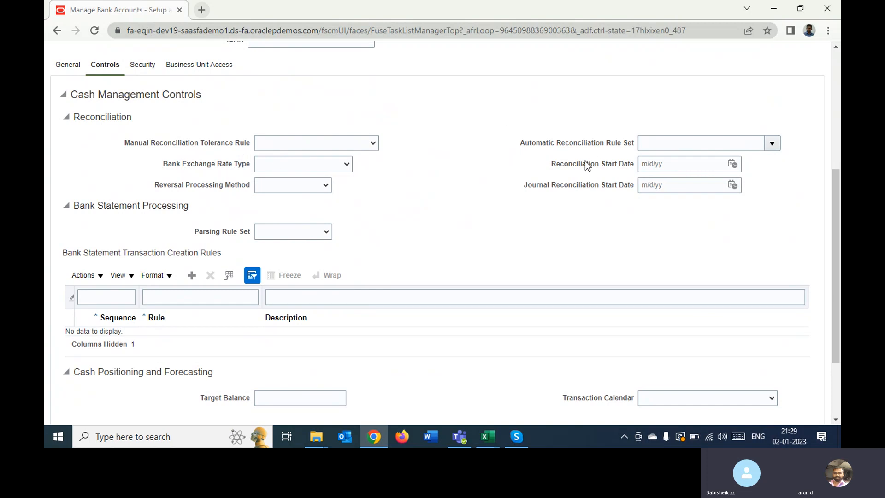
Look through the available automatic reconciliation rule sets and refer back to the bank account's header details.
{"action": "left_click", "coordinate": [772, 143]}
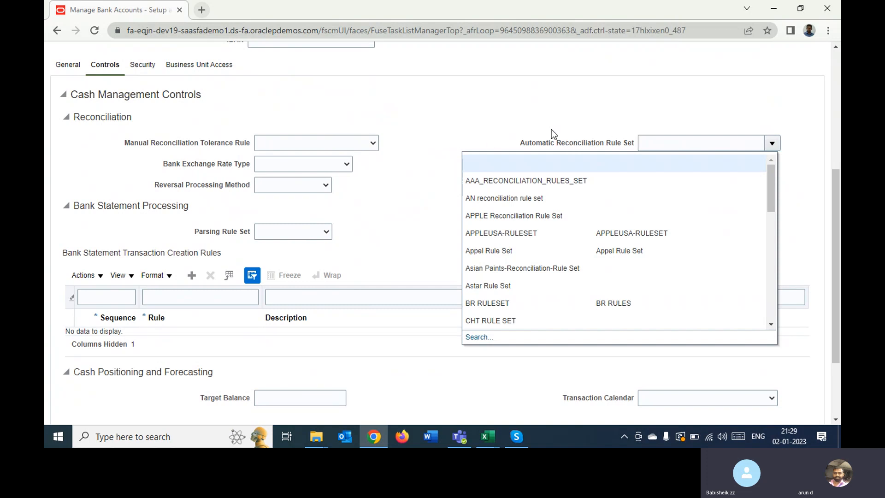
{"action": "left_click", "coordinate": [470, 133]}
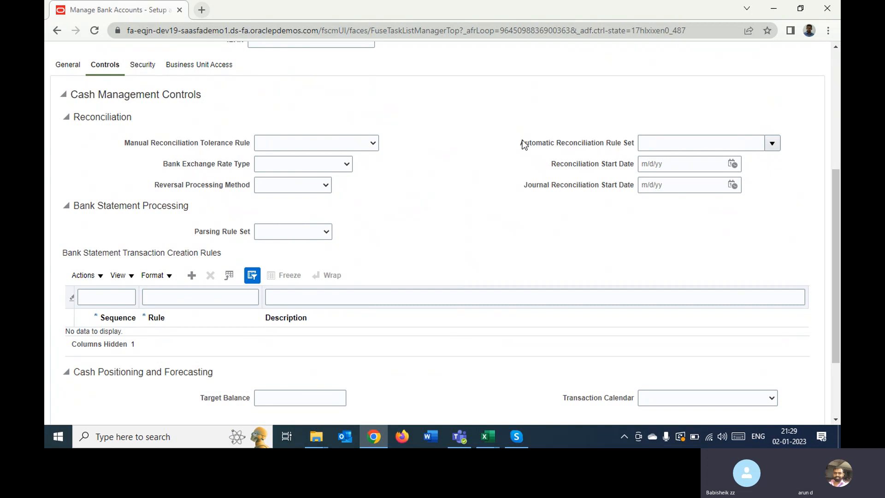
{"action": "scroll", "coordinate": [406, 192], "scroll_direction": "up", "scroll_amount": 5}
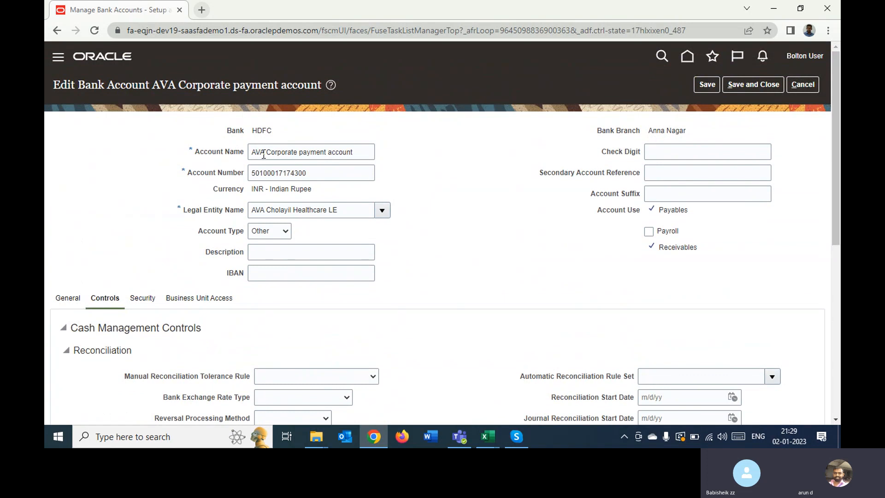
{"action": "scroll", "coordinate": [461, 184], "scroll_direction": "down", "scroll_amount": 5}
{"action": "scroll", "coordinate": [461, 186], "scroll_direction": "up", "scroll_amount": 1}
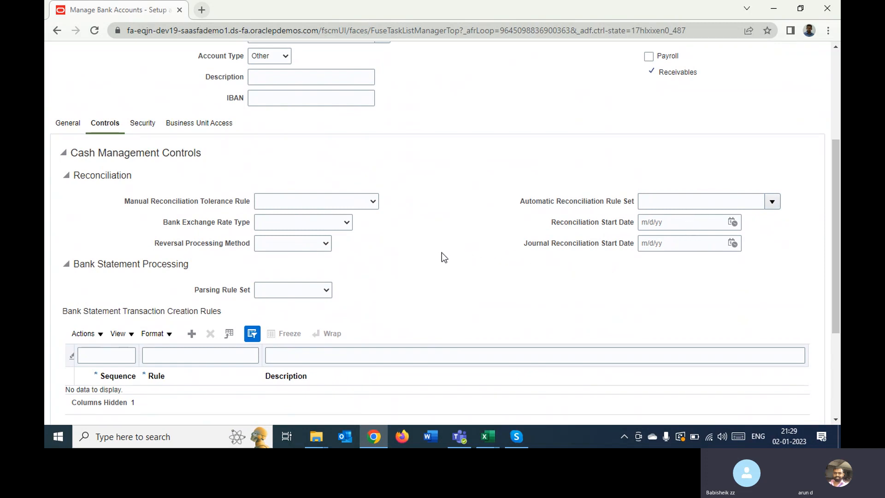
Examine the parsing rule set choices and the Bank Statement Transaction Creation Rules under Bank Statement Processing.
{"action": "scroll", "coordinate": [396, 193], "scroll_direction": "down", "scroll_amount": 2}
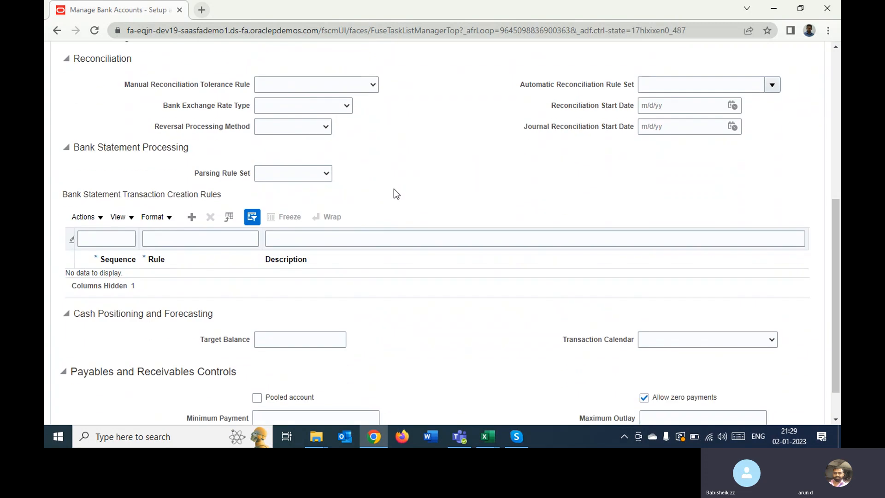
{"action": "left_click", "coordinate": [295, 179]}
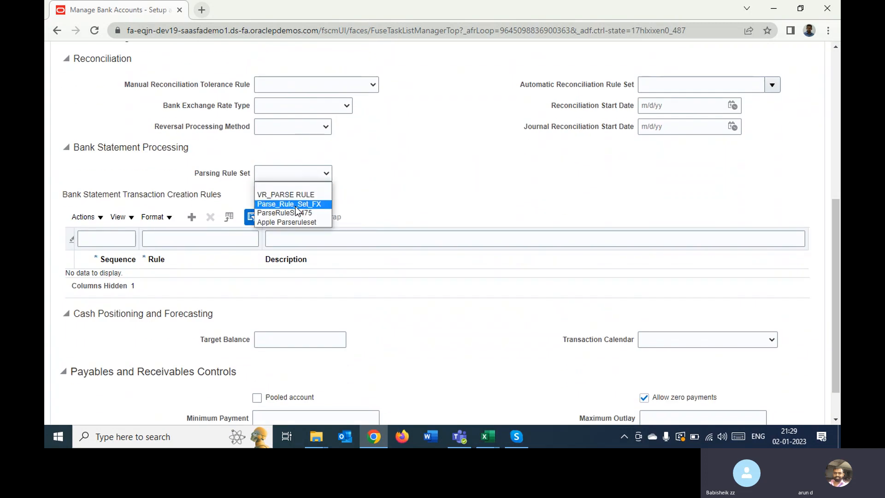
{"action": "left_click", "coordinate": [400, 159]}
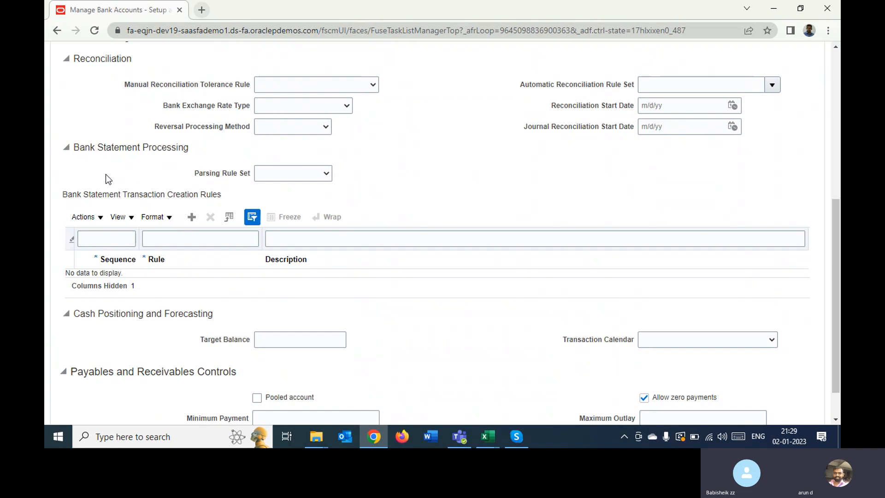
{"action": "scroll", "coordinate": [106, 177], "scroll_direction": "down", "scroll_amount": 1}
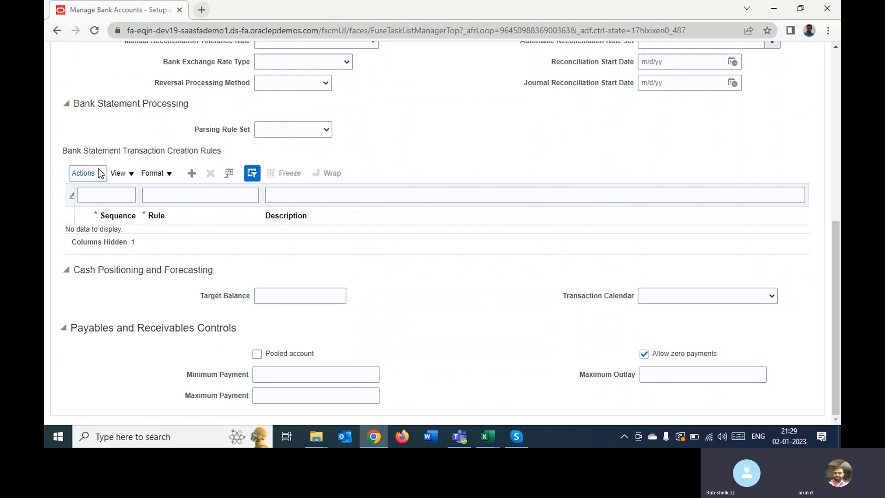
{"action": "left_click_drag", "start_coordinate": [96, 151], "coordinate": [173, 155]}
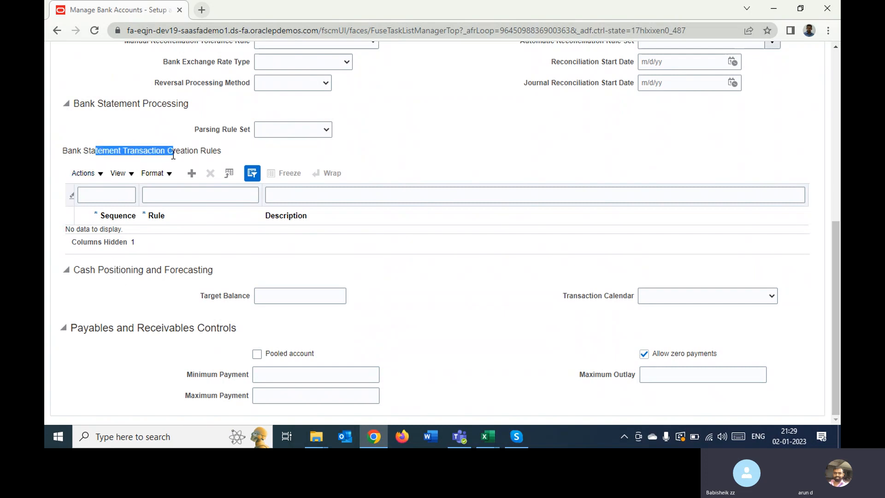
{"action": "triple_click", "coordinate": [468, 138]}
{"action": "left_click", "coordinate": [469, 139]}
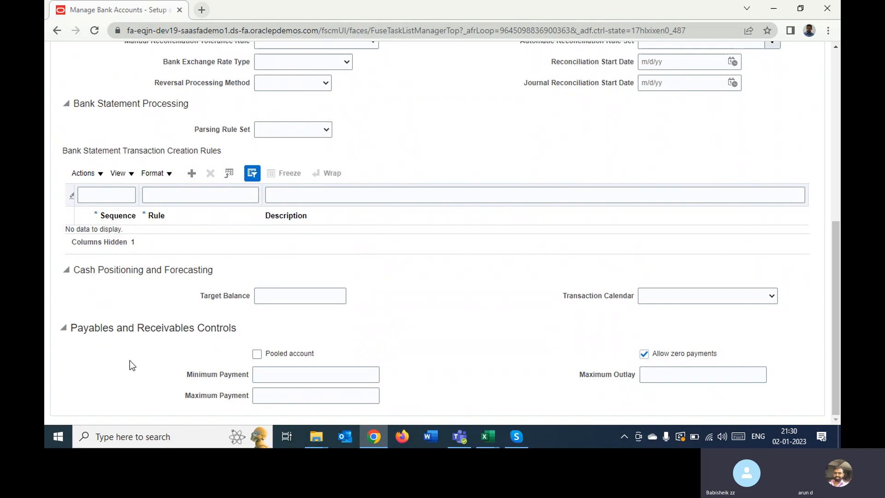
Go over the Cash Positioning and Forecasting section and the Payables and Receivables Controls of the bank account.
{"action": "left_click_drag", "start_coordinate": [109, 271], "coordinate": [230, 281]}
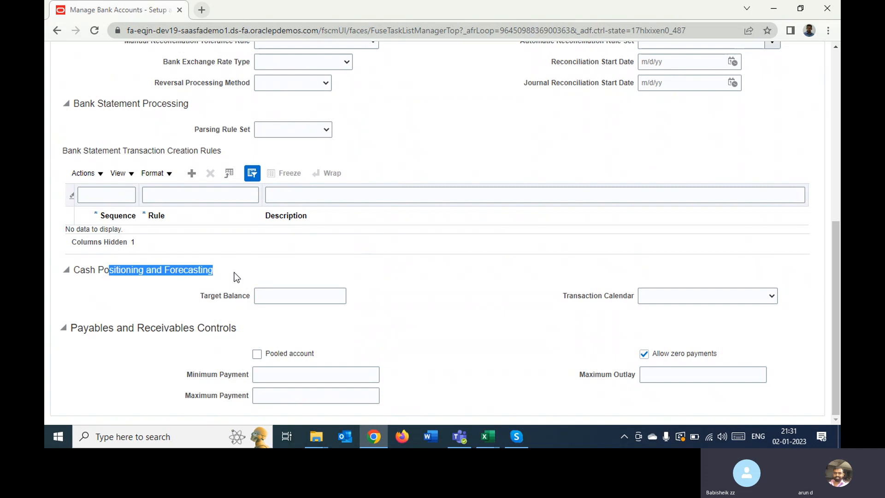
{"action": "left_click", "coordinate": [447, 294]}
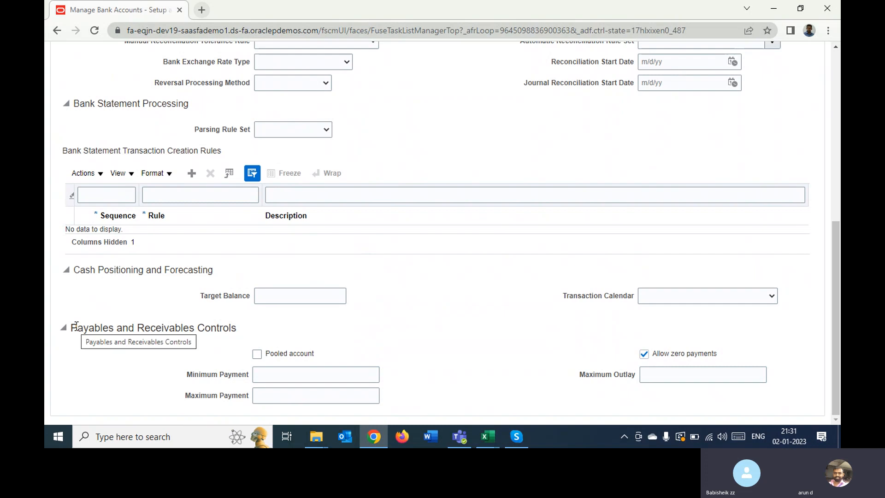
{"action": "left_click_drag", "start_coordinate": [76, 325], "coordinate": [283, 330]}
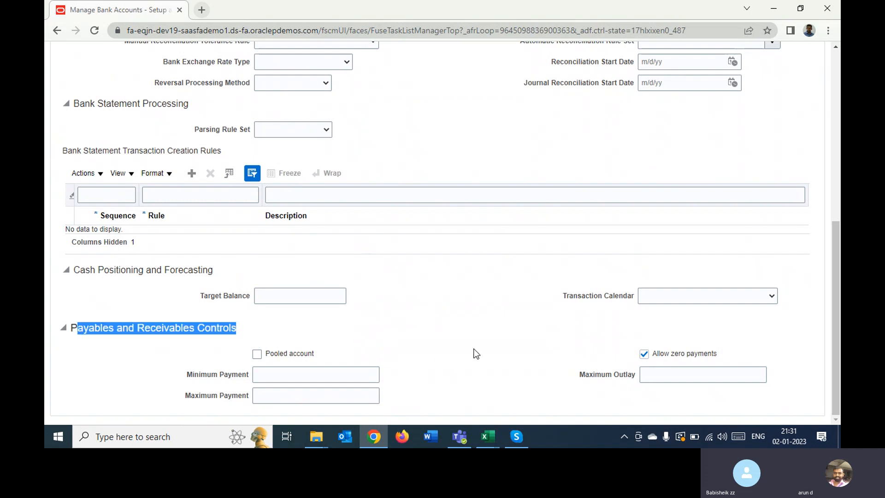
{"action": "left_click", "coordinate": [475, 348]}
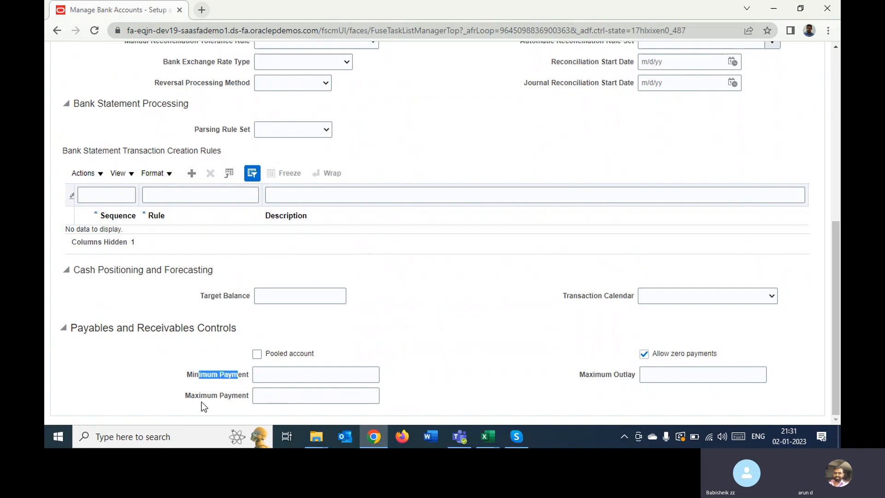
Review the Maximum Payment limit in the Payables and Receivables Controls and refer back to the bank named in the account header.
{"action": "left_click_drag", "start_coordinate": [188, 395], "coordinate": [248, 400]}
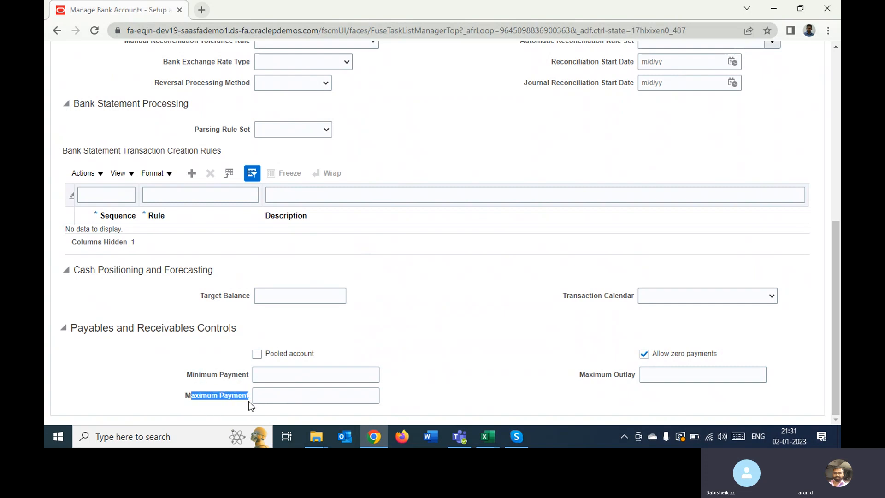
{"action": "left_click", "coordinate": [450, 332]}
{"action": "triple_click", "coordinate": [205, 396]}
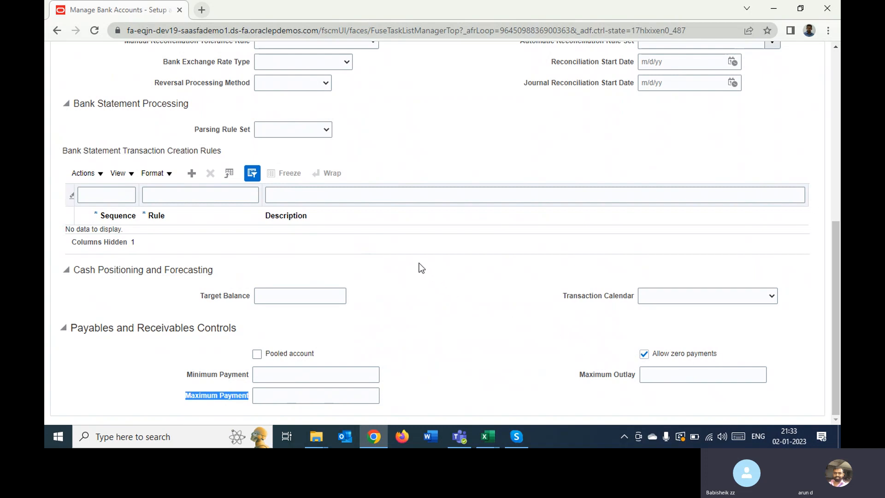
{"action": "scroll", "coordinate": [419, 262], "scroll_direction": "up", "scroll_amount": 10}
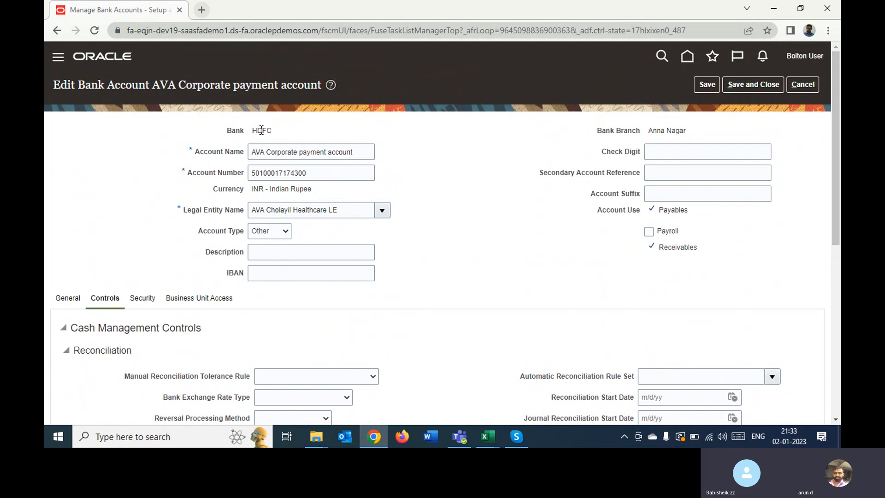
{"action": "double_click", "coordinate": [260, 130]}
{"action": "scroll", "coordinate": [506, 219], "scroll_direction": "down", "scroll_amount": 7}
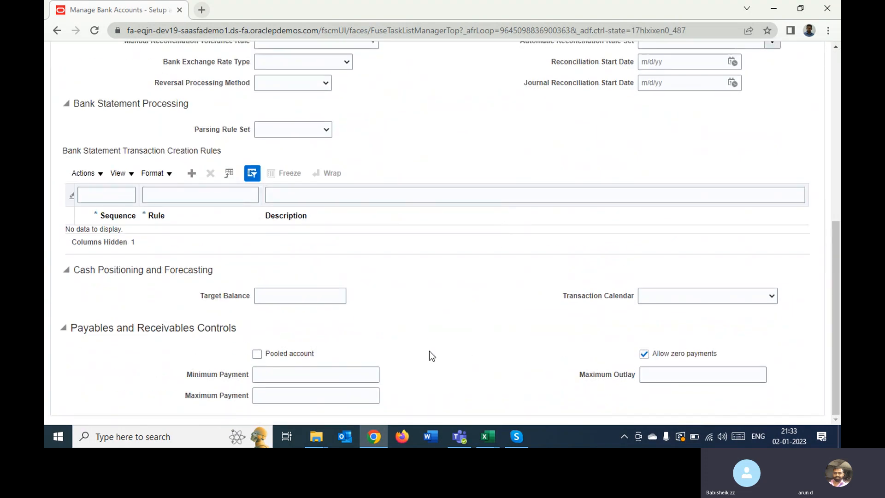
{"action": "scroll", "coordinate": [156, 280], "scroll_direction": "up", "scroll_amount": 1}
{"action": "scroll", "coordinate": [156, 280], "scroll_direction": "up", "scroll_amount": 3}
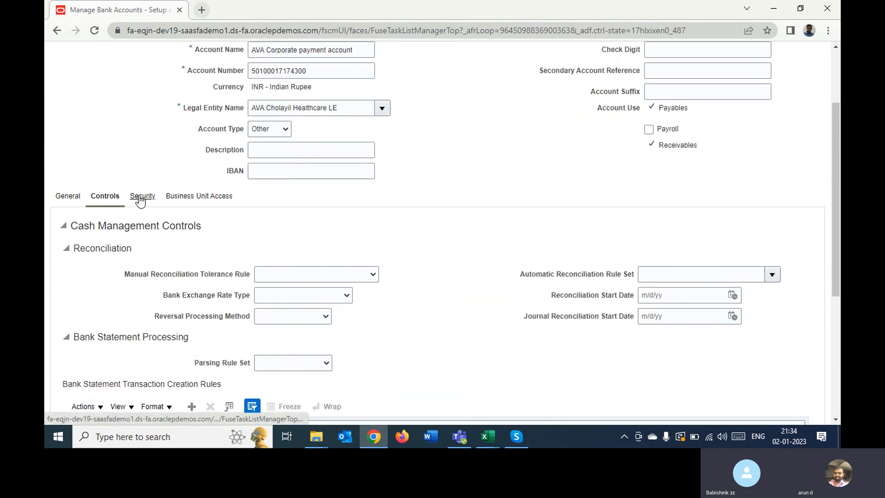
Check the bank account's user and role security, and open the AVACHPL Puducherry business unit access for editing.
{"action": "left_click", "coordinate": [140, 198]}
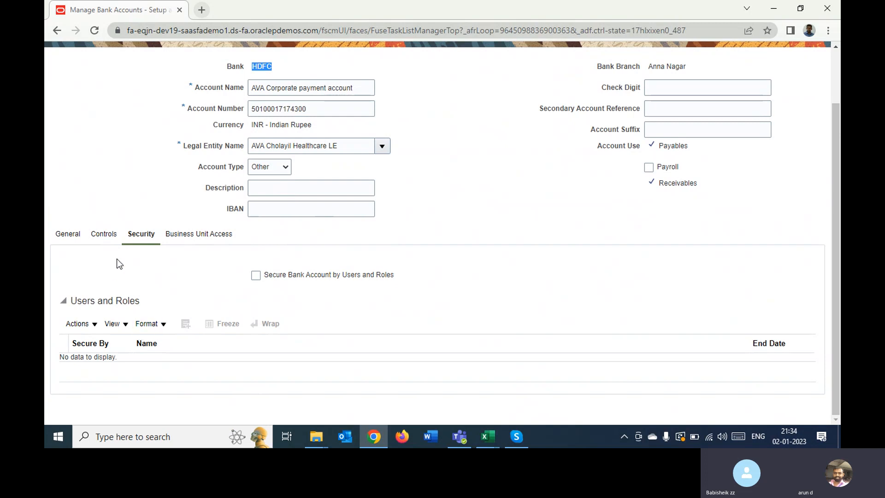
{"action": "left_click", "coordinate": [191, 235]}
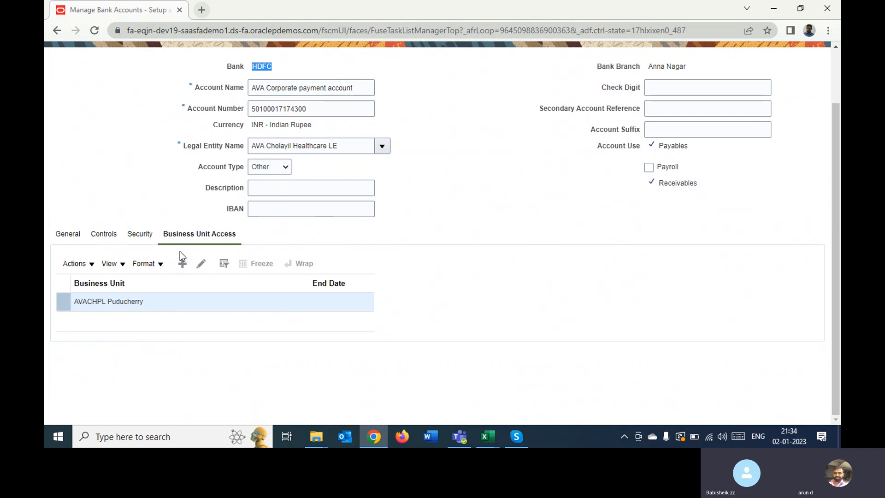
{"action": "left_click", "coordinate": [201, 264]}
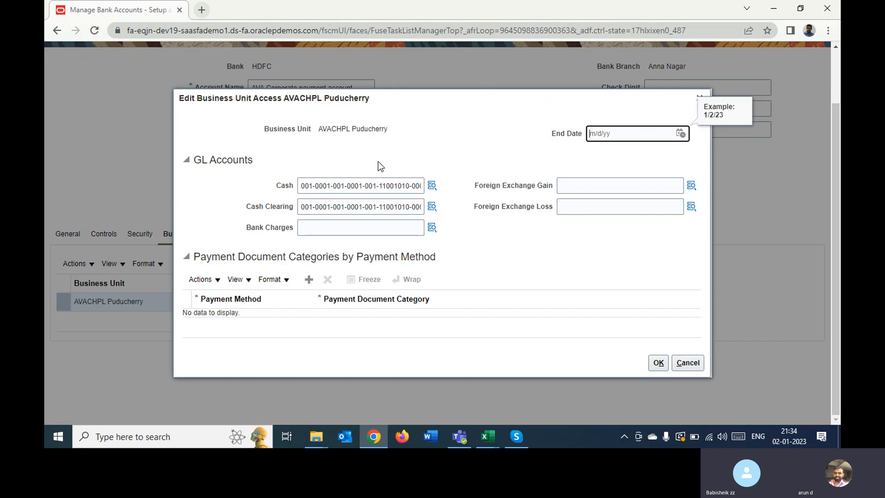
{"action": "left_click_drag", "start_coordinate": [316, 128], "coordinate": [385, 139]}
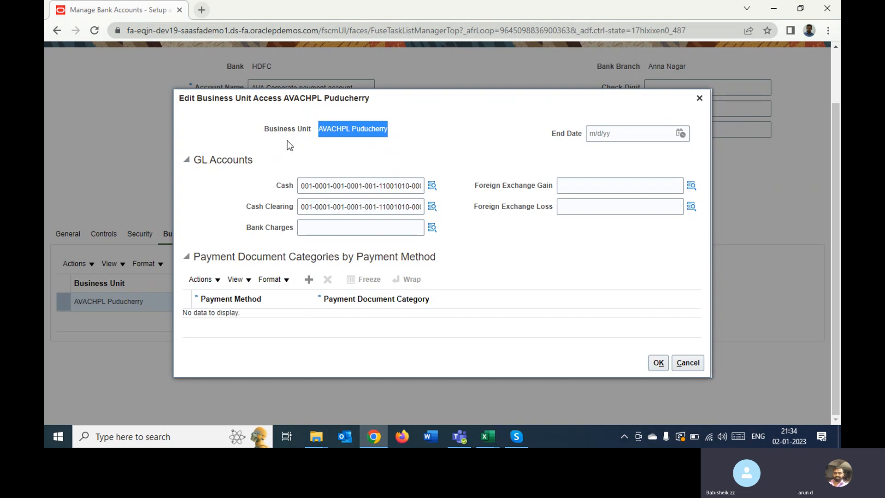
Go over the Cash, Bank Charges and Foreign Exchange Gain GL accounts for the AVACHPL Puducherry business unit.
{"action": "left_click", "coordinate": [308, 189]}
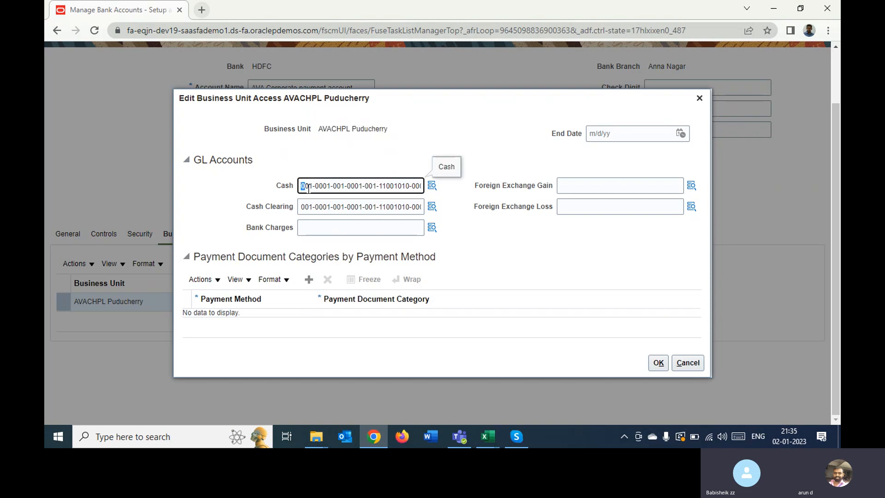
{"action": "left_click_drag", "start_coordinate": [301, 188], "coordinate": [312, 188]}
{"action": "left_click", "coordinate": [527, 245]}
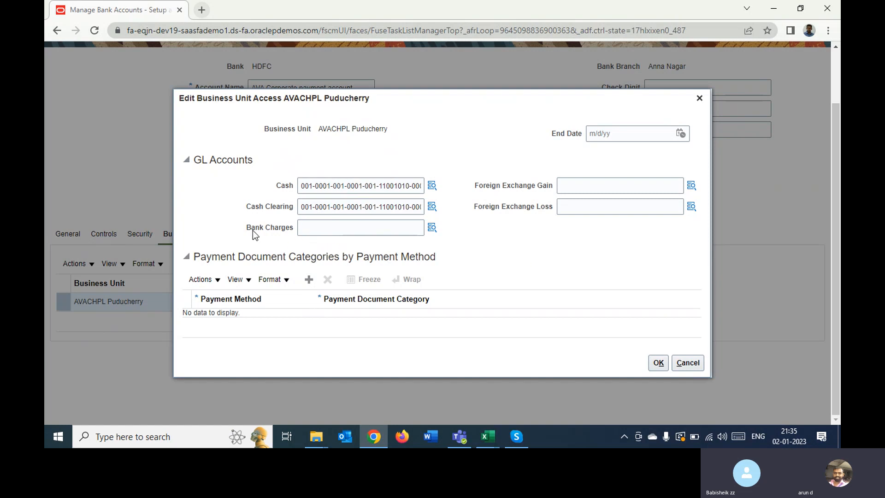
{"action": "double_click", "coordinate": [508, 184]}
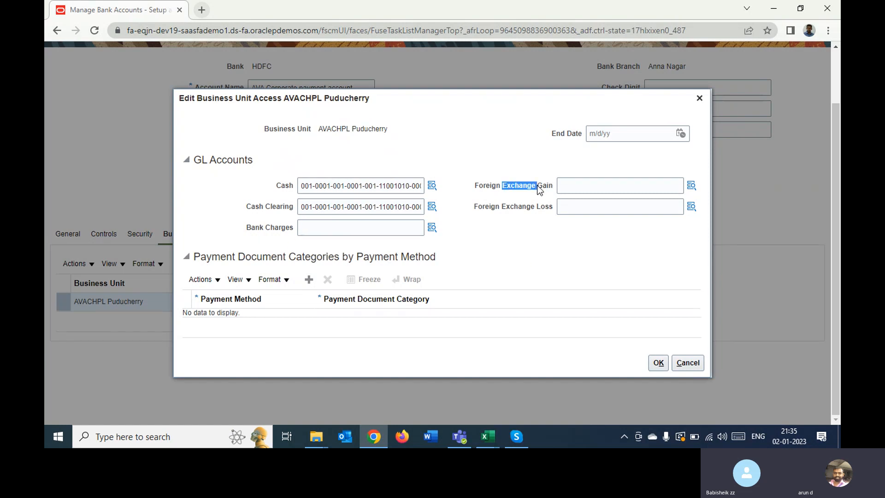
{"action": "left_click_drag", "start_coordinate": [247, 230], "coordinate": [295, 229]}
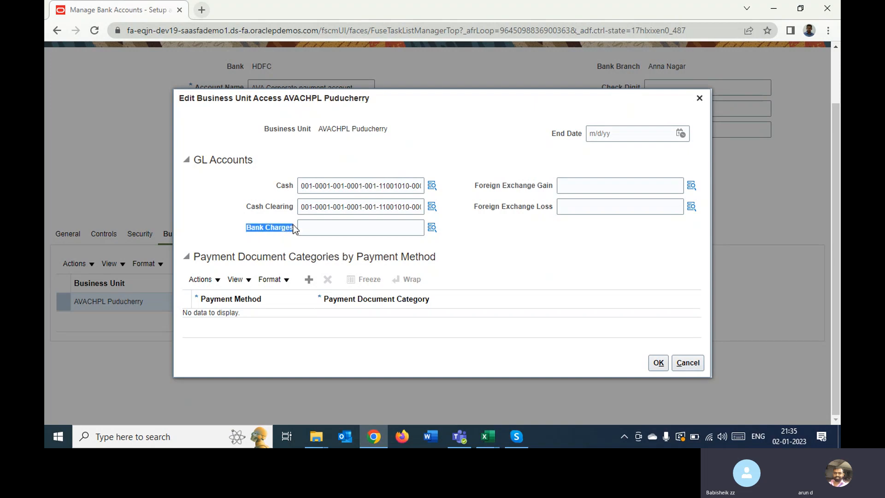
{"action": "left_click", "coordinate": [548, 233]}
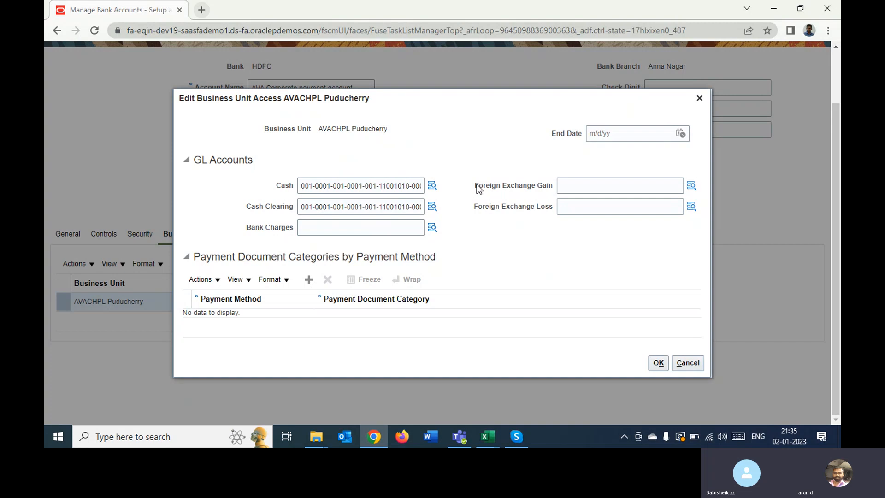
{"action": "left_click_drag", "start_coordinate": [475, 186], "coordinate": [542, 193]}
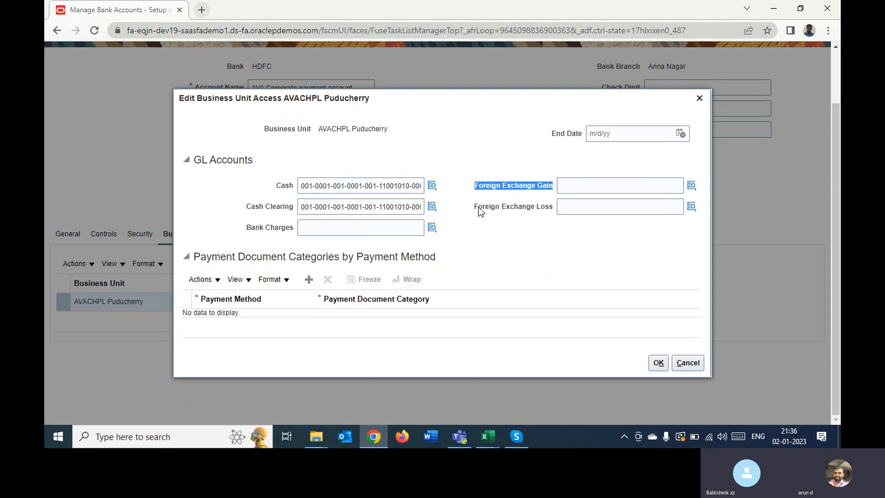
{"action": "left_click", "coordinate": [486, 169]}
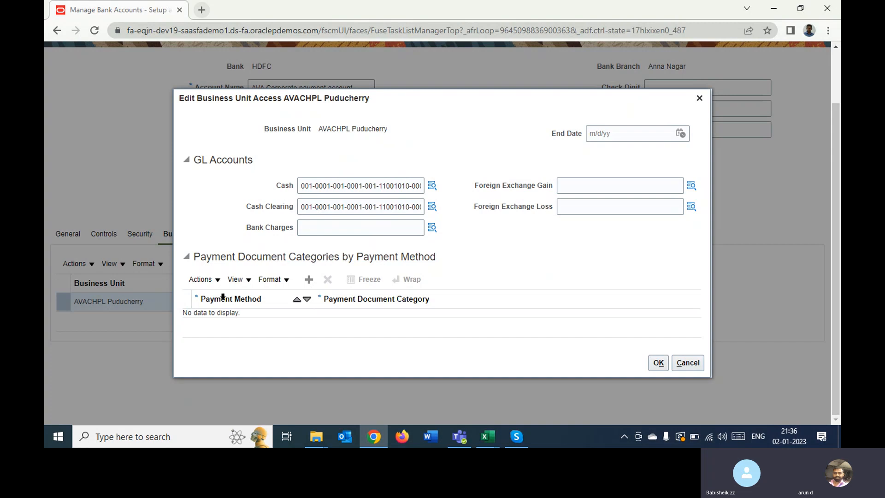
Look through the payment method and payment document category choices on a new line, and close the business unit access without keeping it.
{"action": "left_click", "coordinate": [308, 279]}
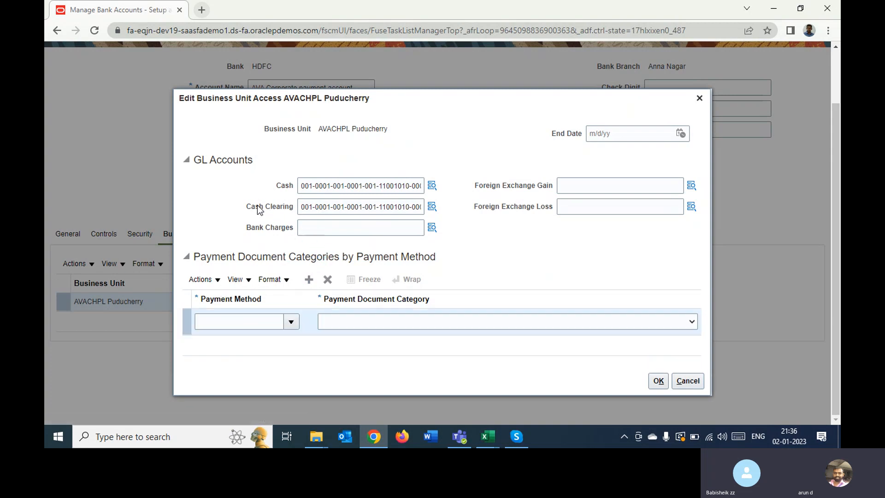
{"action": "left_click", "coordinate": [292, 313]}
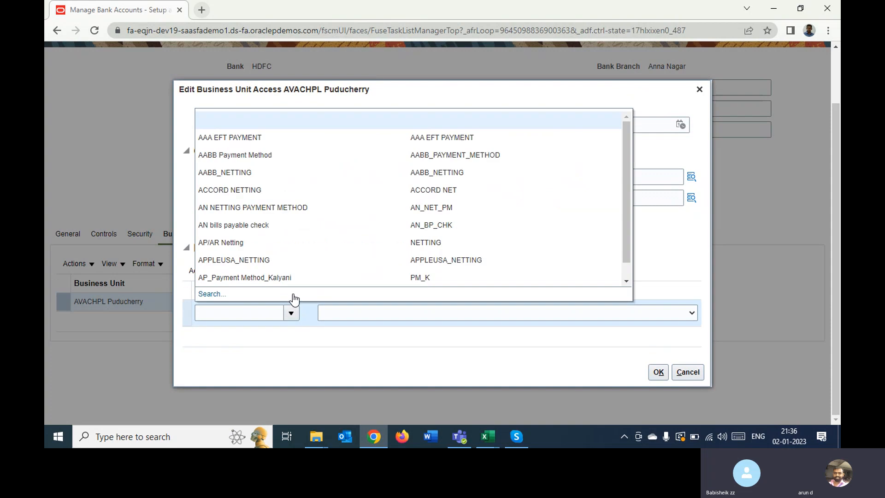
{"action": "left_click", "coordinate": [353, 339]}
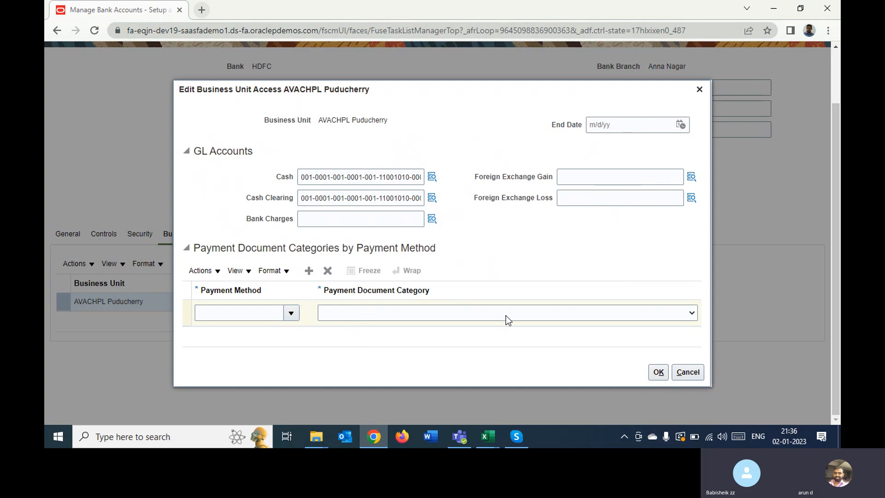
{"action": "left_click", "coordinate": [385, 314]}
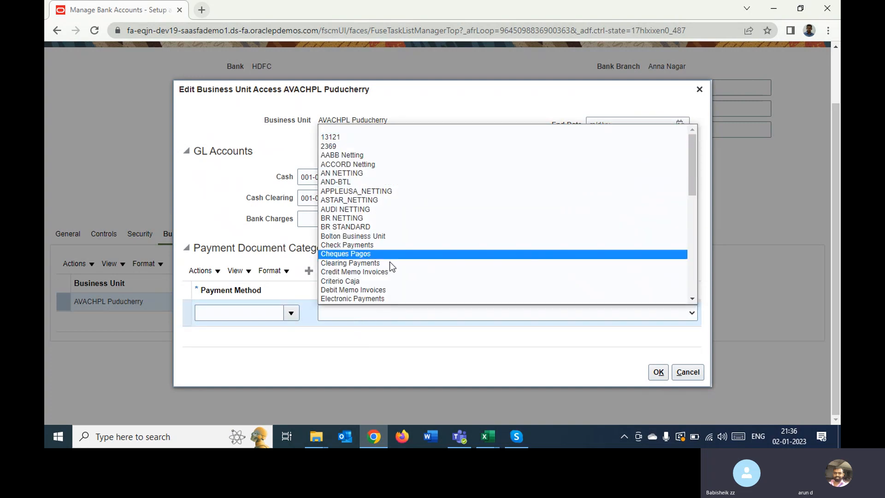
{"action": "left_click", "coordinate": [688, 372]}
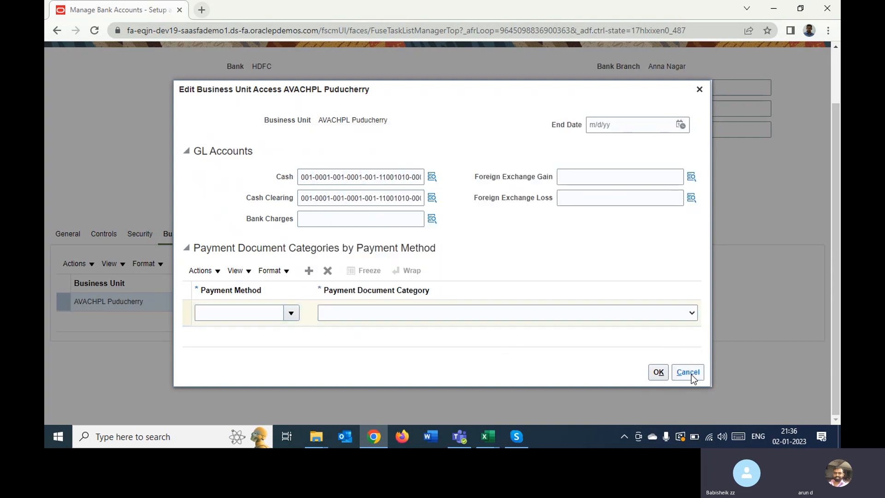
{"action": "left_click", "coordinate": [698, 90]}
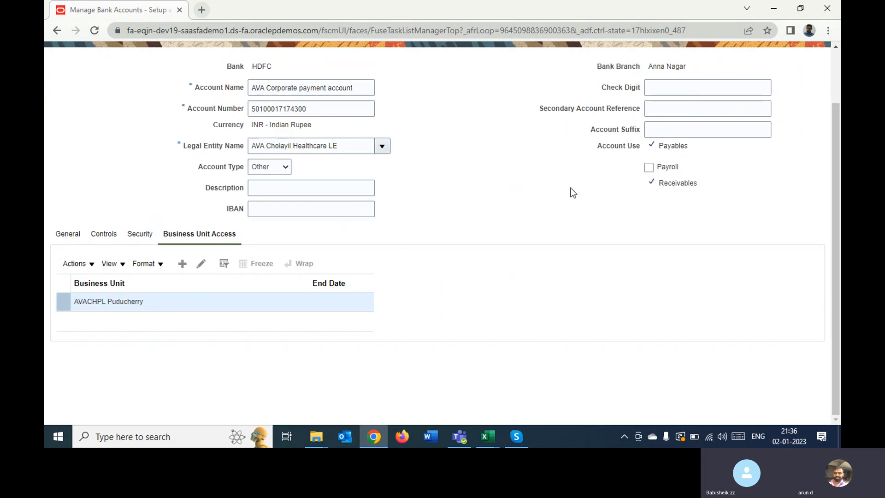
Save and close the AVA Corporate payment account, and finish Manage Bank Accounts to return to the Financials setup tasks.
{"action": "scroll", "coordinate": [572, 190], "scroll_direction": "up", "scroll_amount": 2}
{"action": "left_click", "coordinate": [705, 85]}
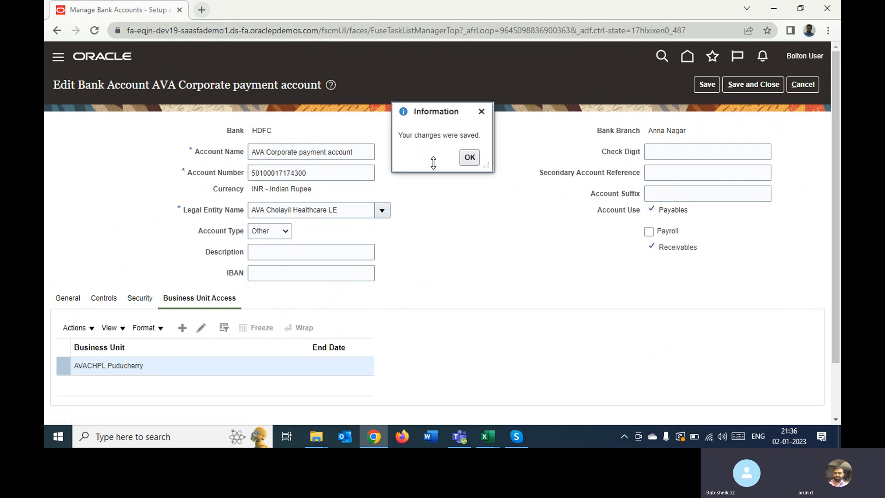
{"action": "left_click", "coordinate": [469, 157]}
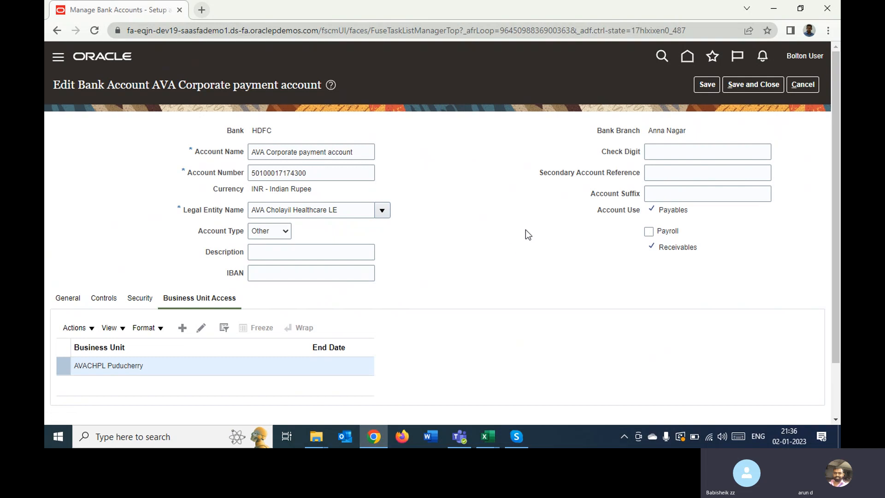
{"action": "left_click", "coordinate": [742, 85]}
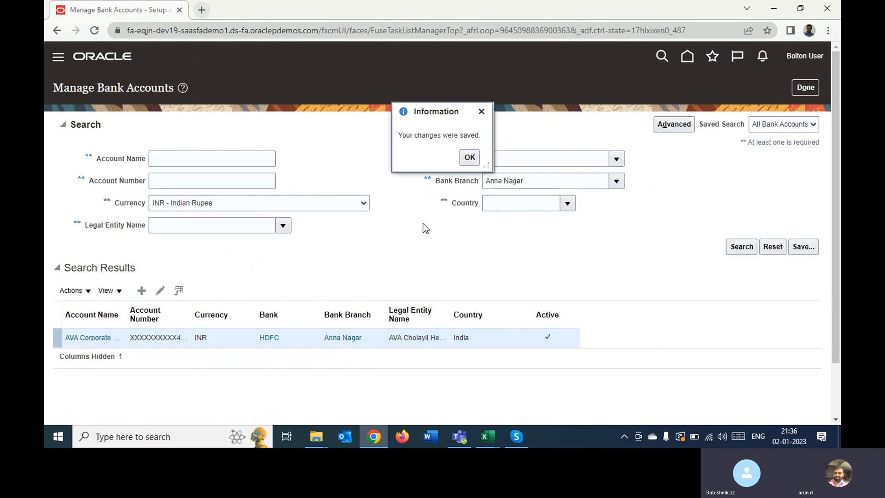
{"action": "left_click", "coordinate": [469, 157]}
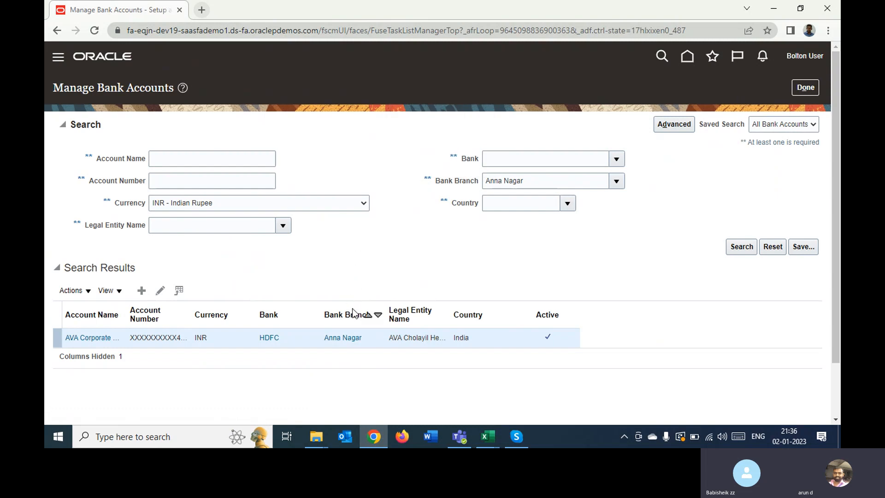
{"action": "left_click", "coordinate": [805, 87]}
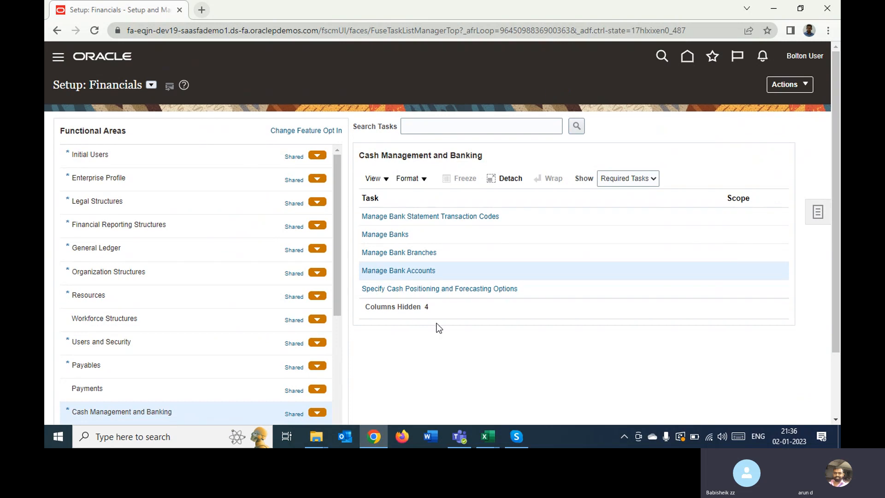
Go to the home page and open the Invoices work area under Payables.
{"action": "left_click", "coordinate": [687, 60]}
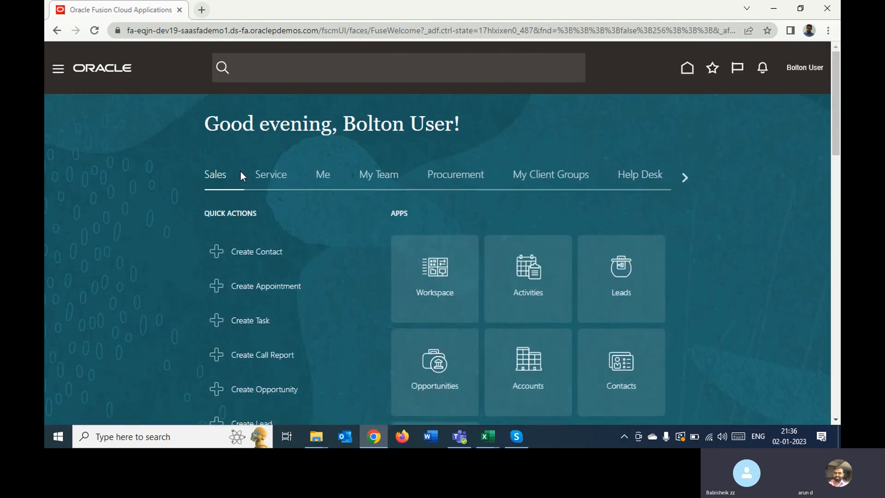
{"action": "left_click", "coordinate": [684, 176]}
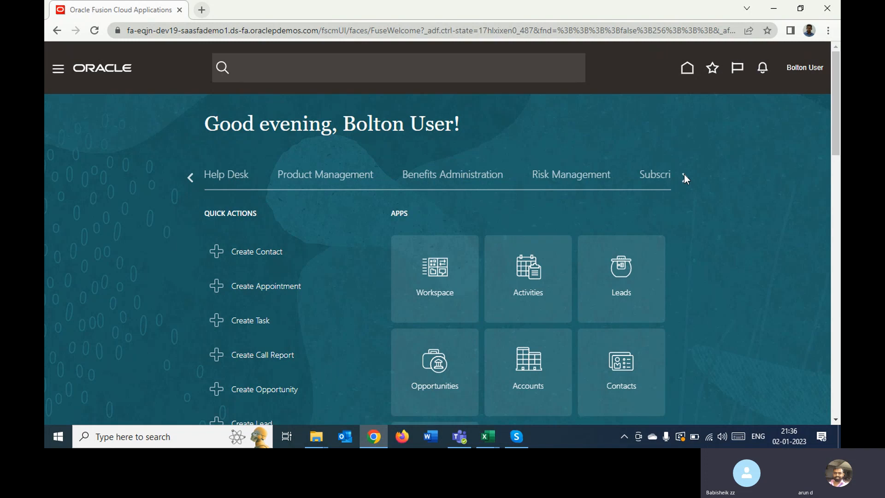
{"action": "left_click", "coordinate": [684, 175]}
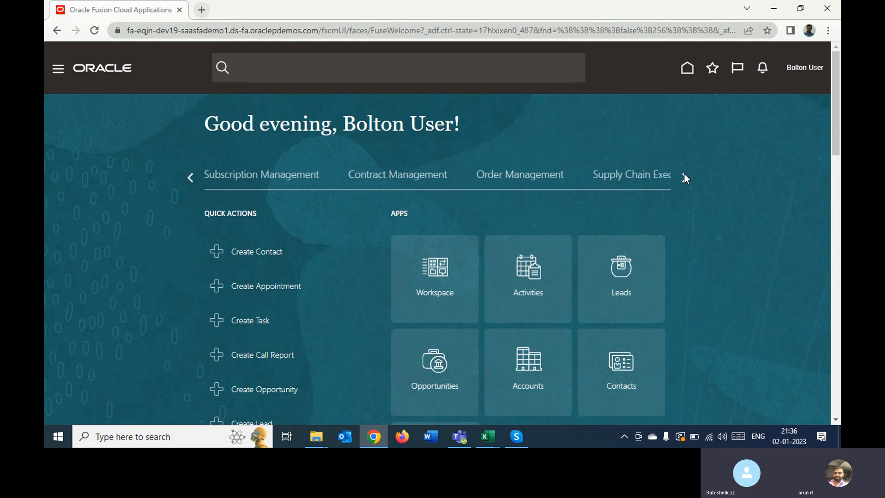
{"action": "left_click", "coordinate": [683, 178]}
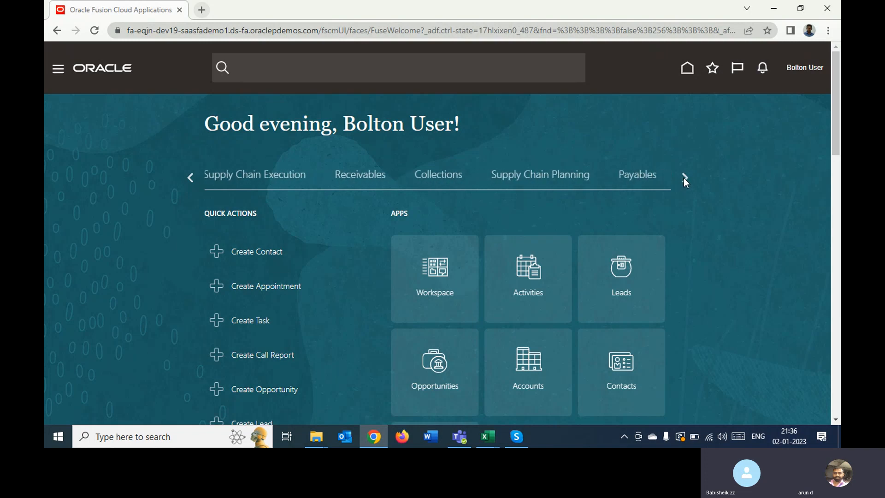
{"action": "left_click", "coordinate": [642, 174]}
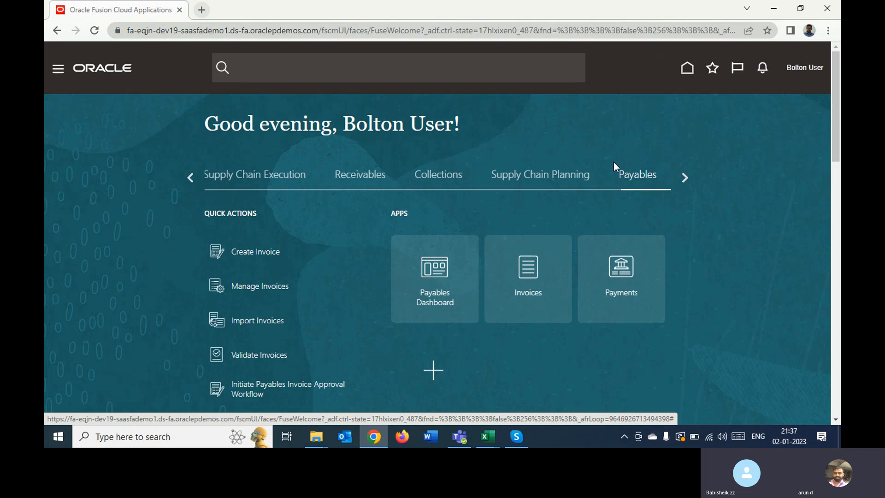
{"action": "left_click", "coordinate": [522, 265]}
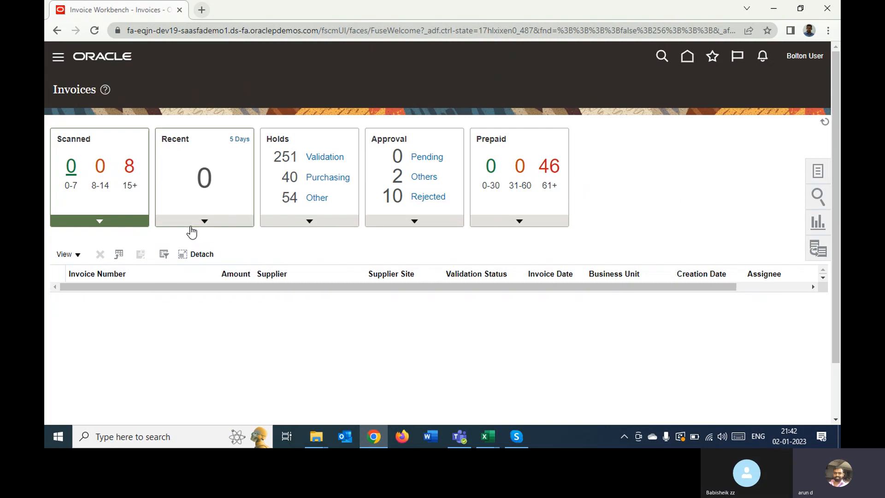
Examine the Recent and Scanned invoice tiles, listing the scanned invoices aged 15+ days.
{"action": "left_click", "coordinate": [207, 226]}
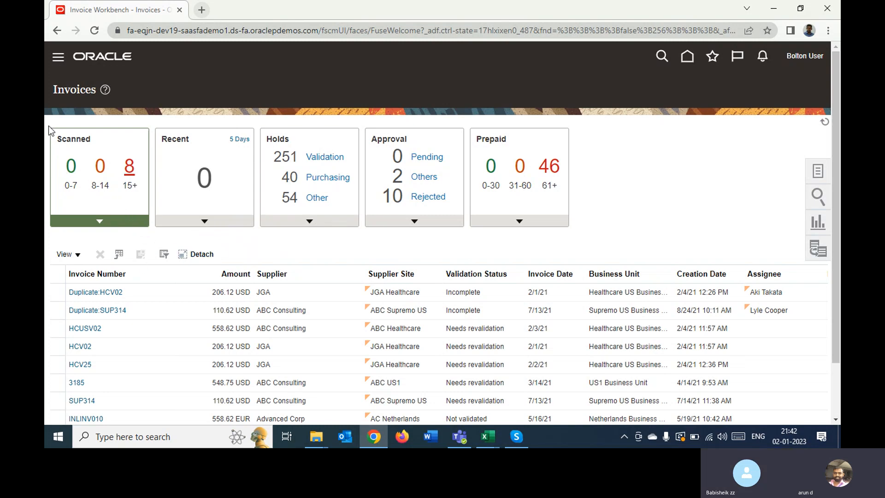
{"action": "double_click", "coordinate": [88, 139]}
{"action": "left_click", "coordinate": [107, 119]}
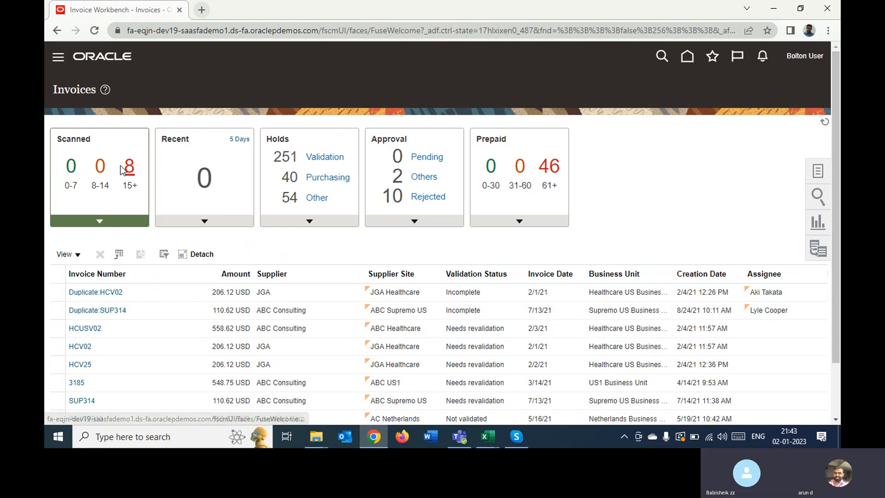
Show the Recent invoices and set the tile's period to 3 days.
{"action": "left_click", "coordinate": [228, 169]}
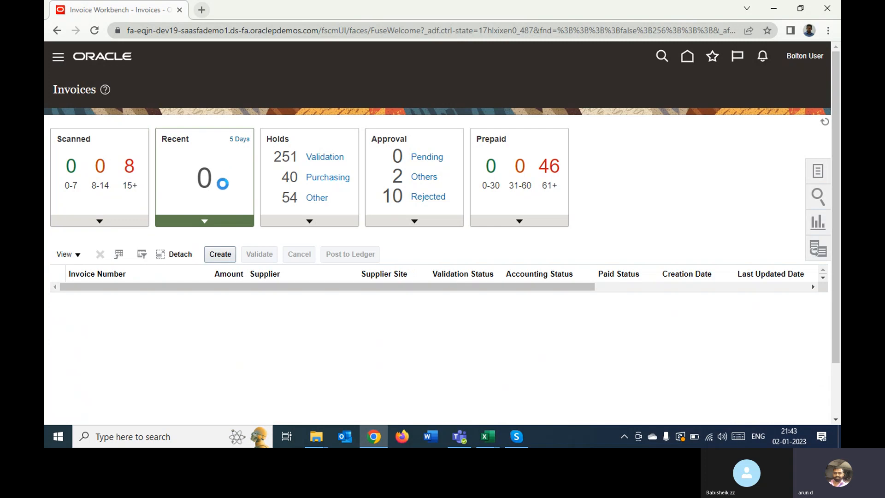
{"action": "left_click", "coordinate": [236, 139]}
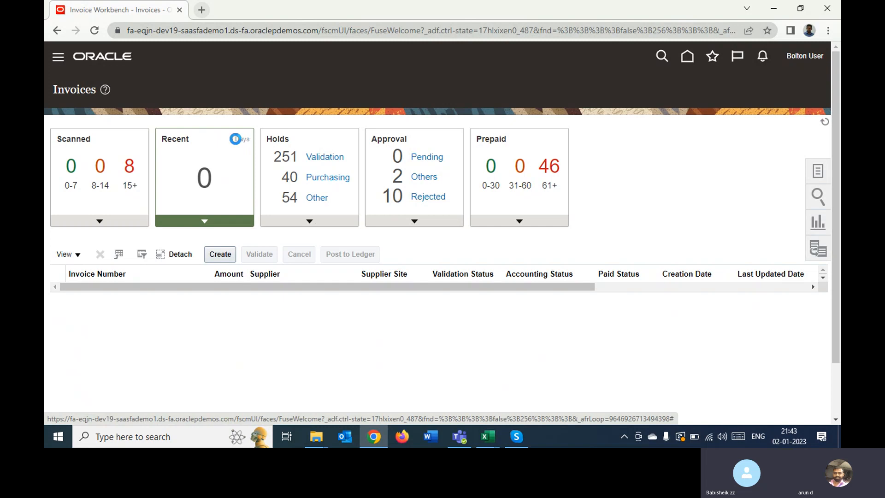
{"action": "left_click", "coordinate": [236, 139]}
{"action": "left_click", "coordinate": [236, 138]}
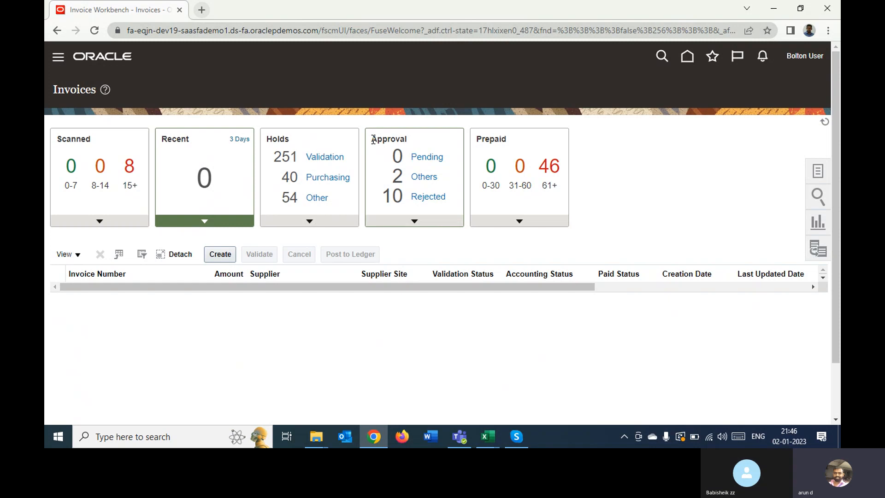
Look through the Approval and Prepaid invoice lists, and return to the Recent invoices.
{"action": "double_click", "coordinate": [403, 139]}
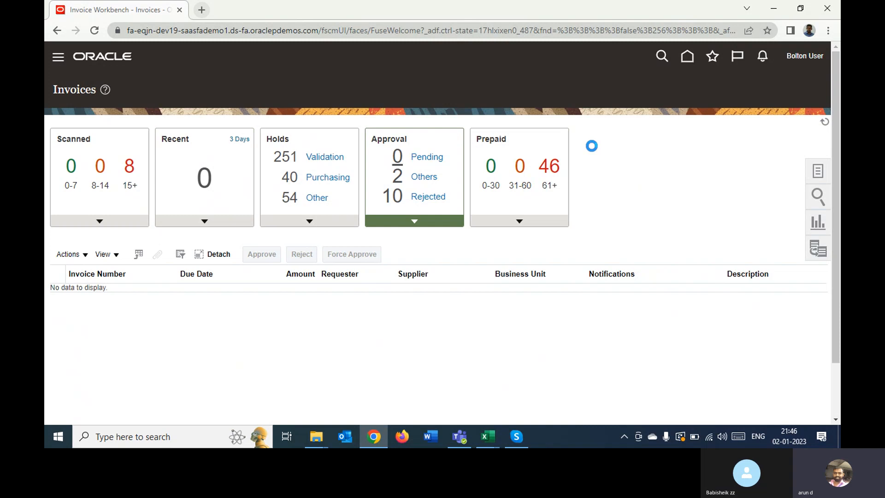
{"action": "left_click", "coordinate": [512, 225]}
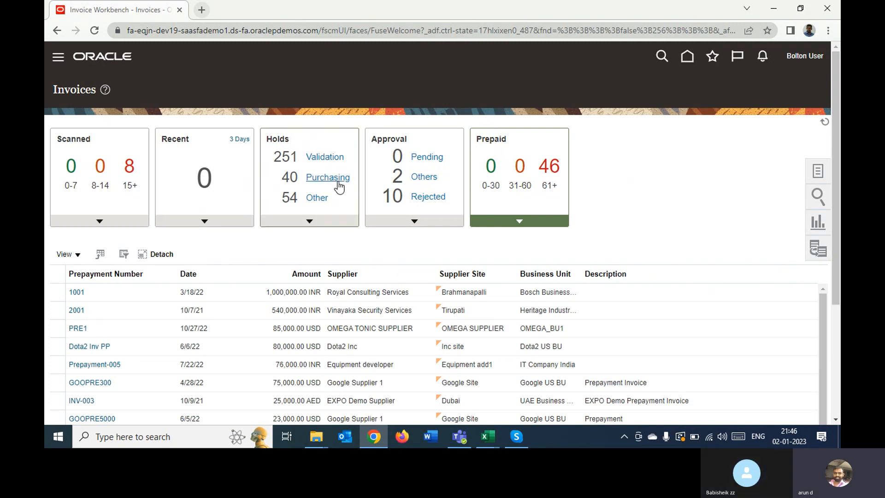
{"action": "left_click", "coordinate": [221, 224]}
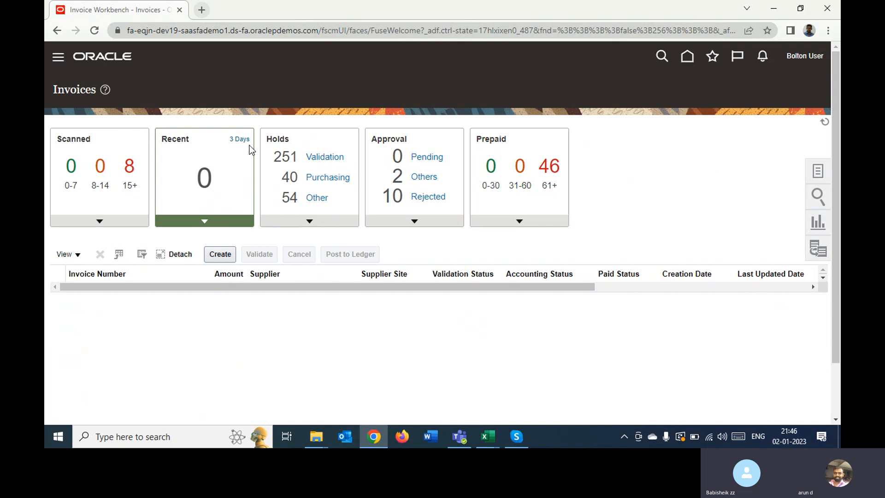
Start creating an invoice and look through the available invoice types, keeping Standard.
{"action": "left_click", "coordinate": [226, 256]}
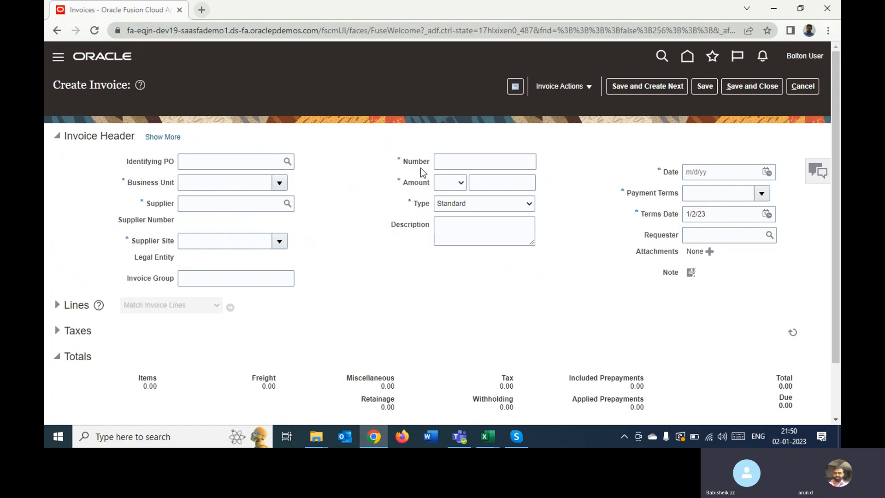
{"action": "left_click", "coordinate": [459, 204]}
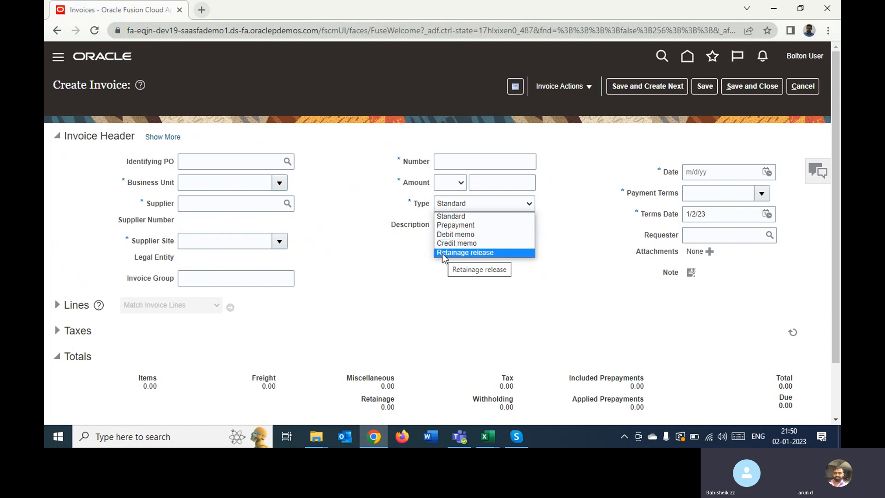
{"action": "left_click", "coordinate": [391, 254]}
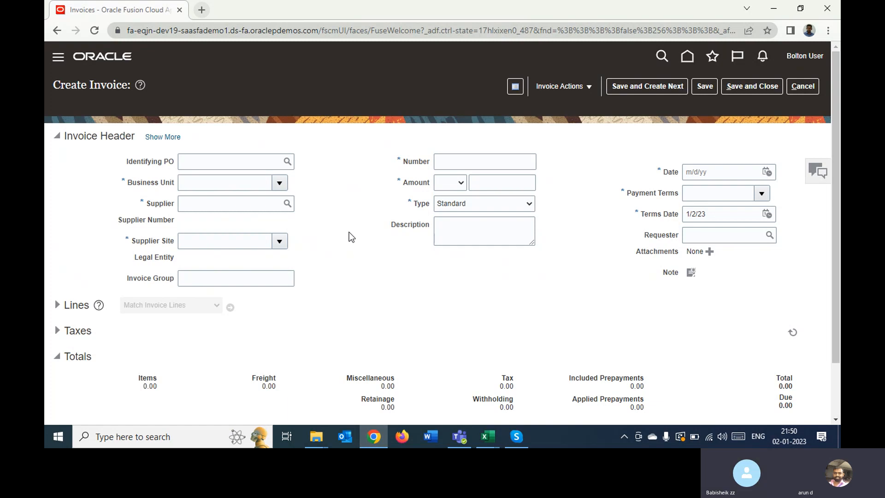
{"action": "left_click", "coordinate": [477, 206]}
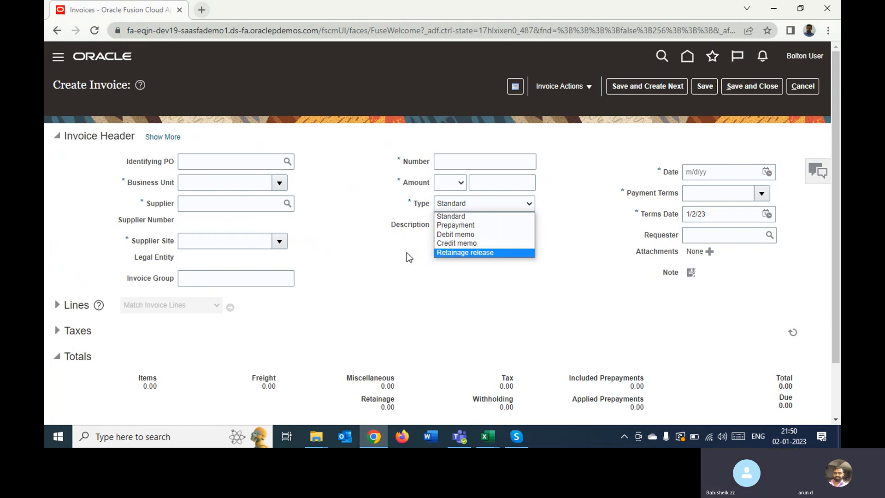
{"action": "left_click", "coordinate": [359, 239]}
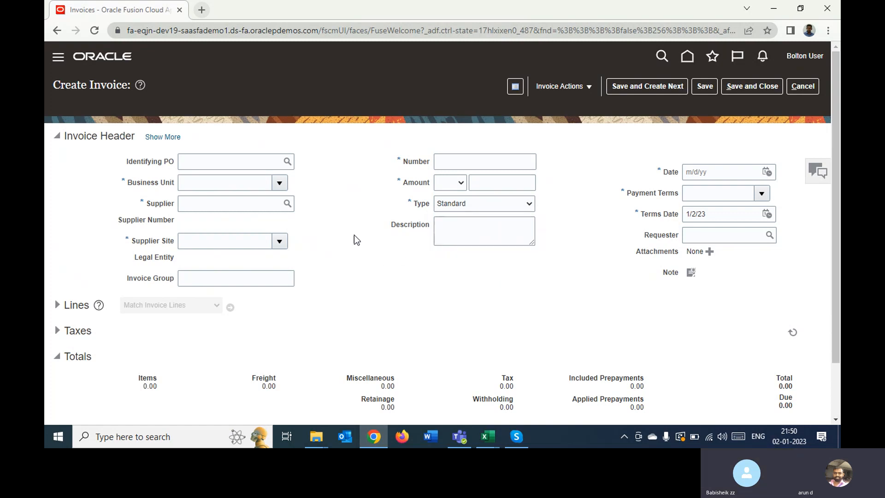
Set the new invoice's business unit to Bolton Business Unit.
{"action": "left_click", "coordinate": [279, 184]}
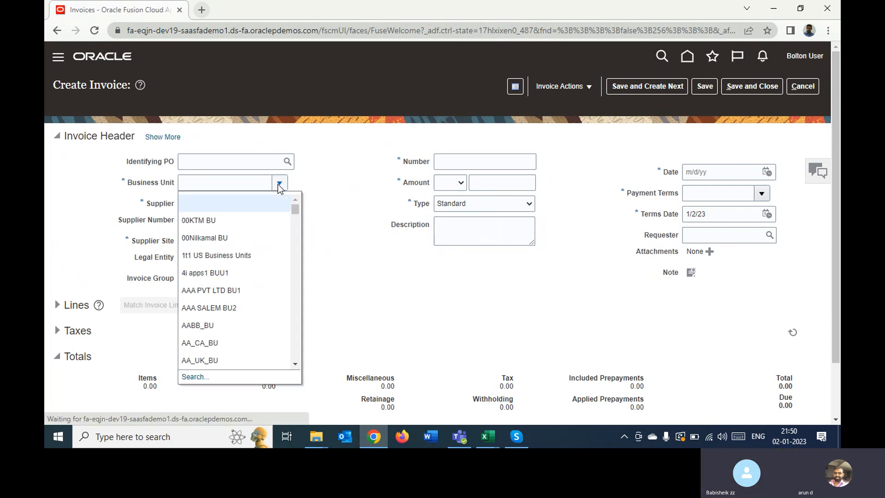
{"action": "left_click", "coordinate": [223, 182]}
{"action": "type", "text": "B"}
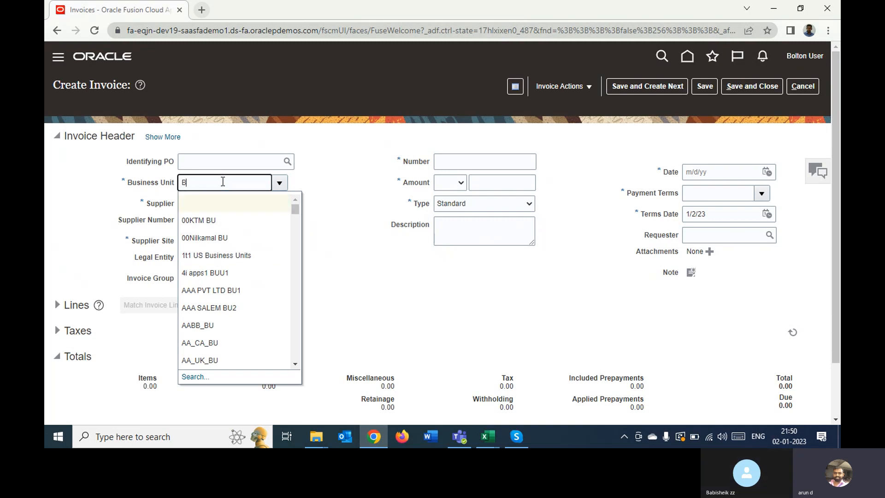
{"action": "type", "text": "ol"}
{"action": "key", "text": "Tab"}
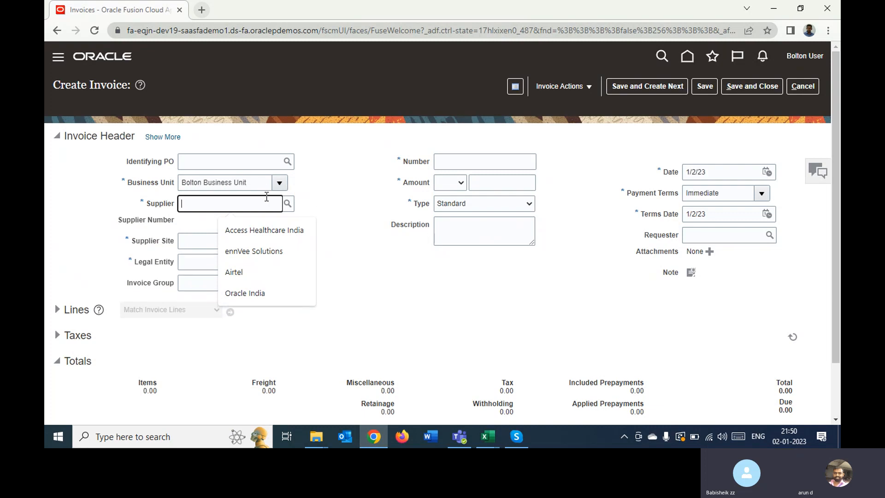
Open the invoice's supplier search and look for suppliers named ABC.
{"action": "left_click", "coordinate": [288, 204]}
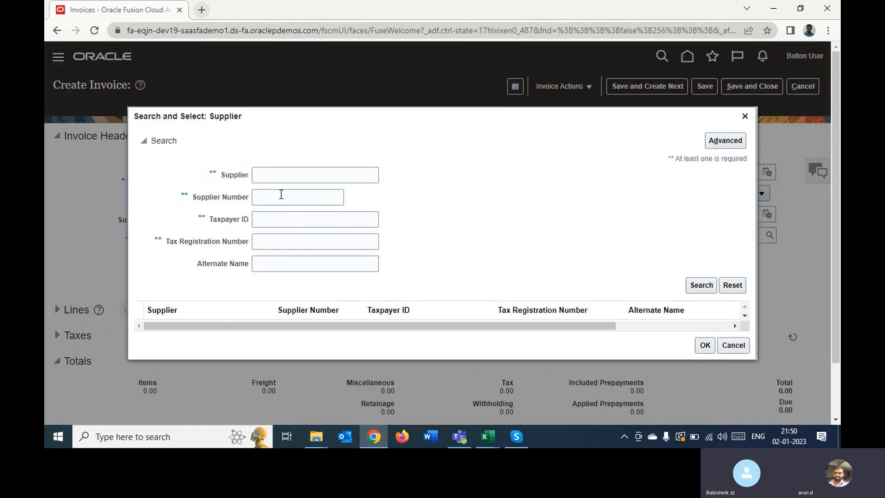
{"action": "left_click", "coordinate": [289, 175]}
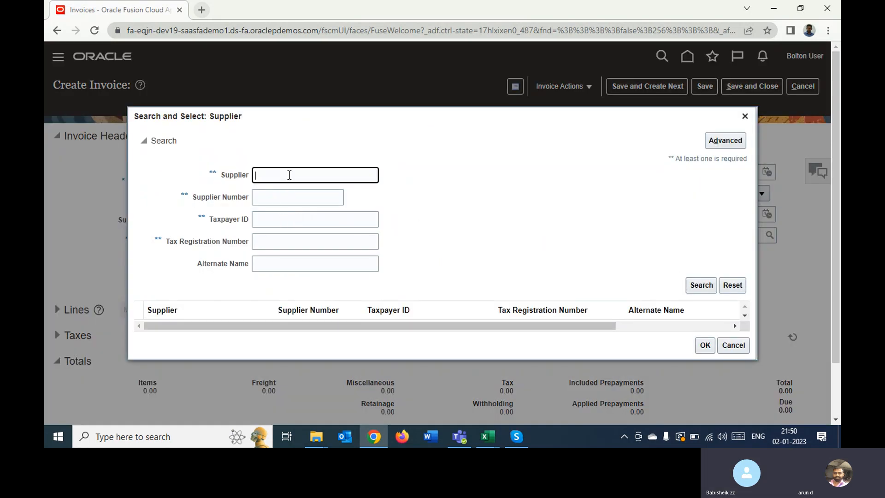
{"action": "type", "text": "ABC"}
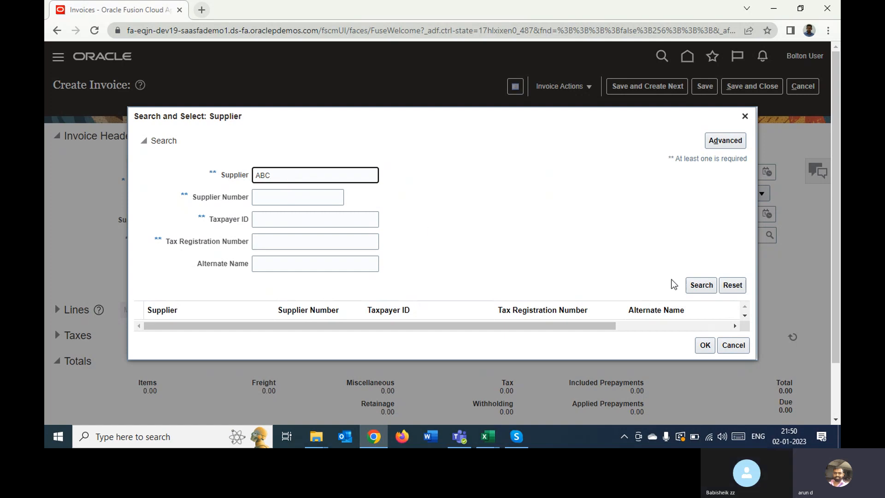
{"action": "left_click", "coordinate": [704, 285]}
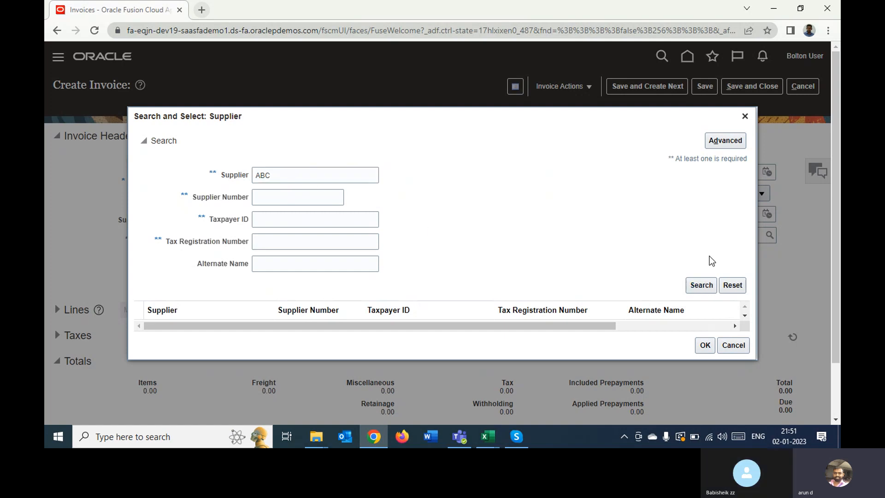
Run an advanced search for suppliers whose name does not contain "@" and choose AVK Supplier for the invoice.
{"action": "left_click", "coordinate": [727, 139]}
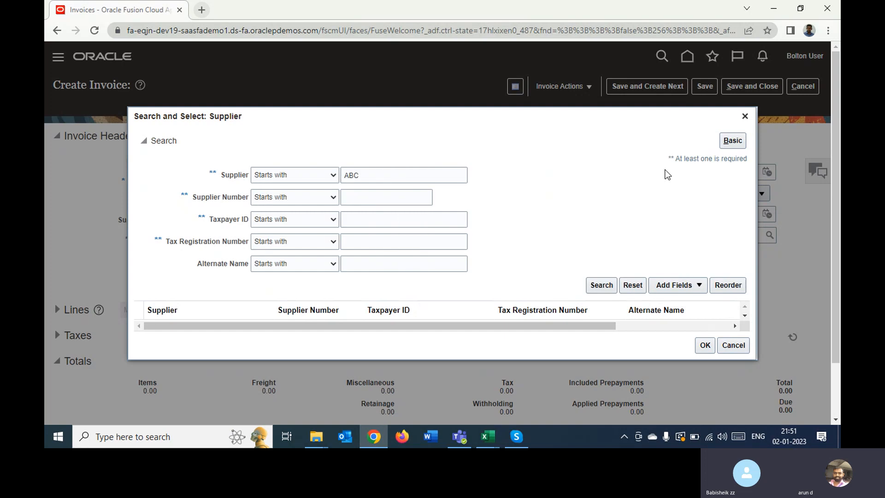
{"action": "left_click", "coordinate": [304, 179]}
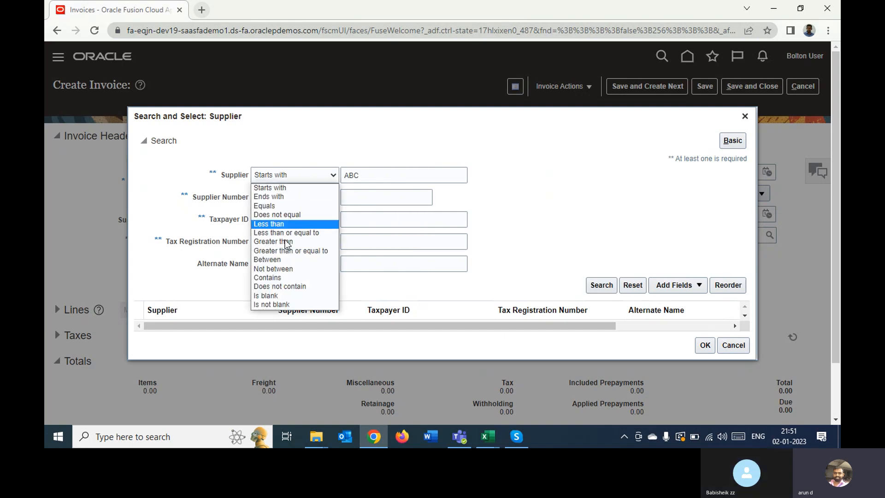
{"action": "left_click", "coordinate": [283, 287]}
{"action": "double_click", "coordinate": [446, 175]}
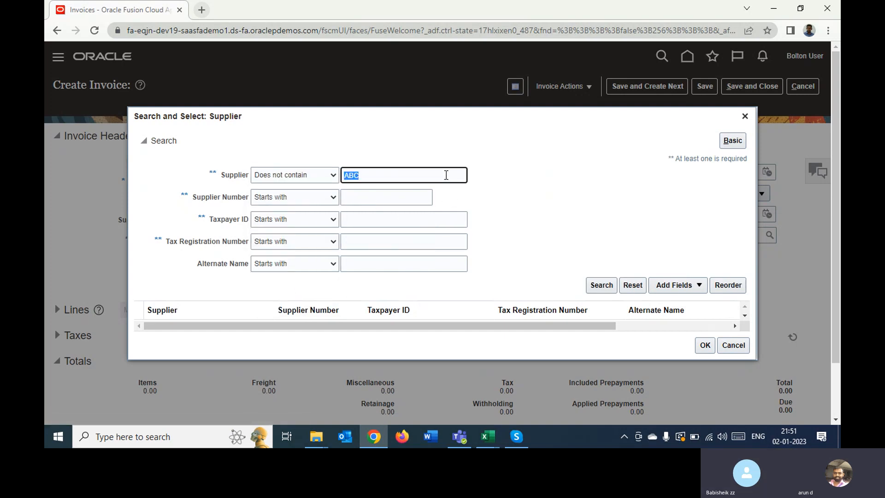
{"action": "type", "text": "@"}
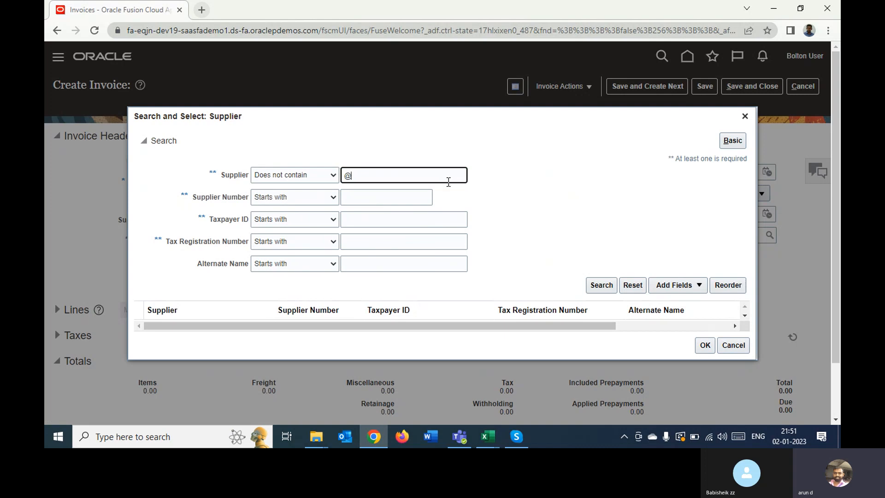
{"action": "left_click", "coordinate": [602, 283]}
{"action": "left_click", "coordinate": [171, 328]}
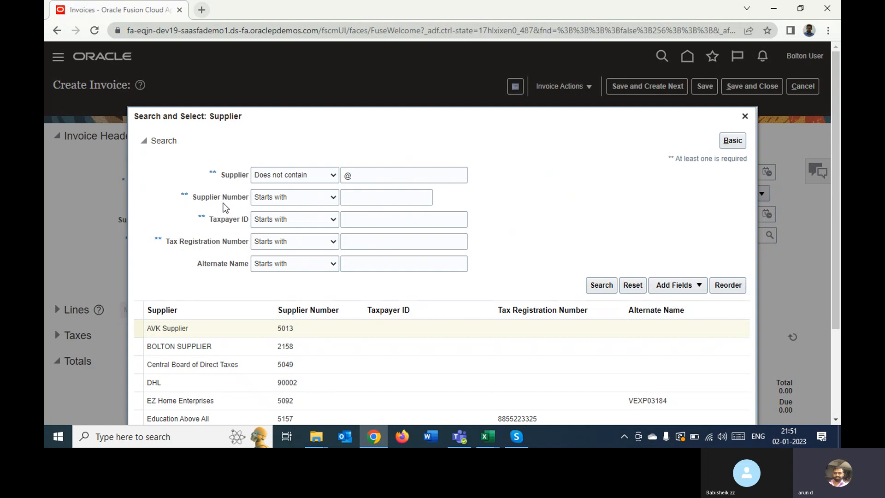
{"action": "left_click", "coordinate": [157, 332]}
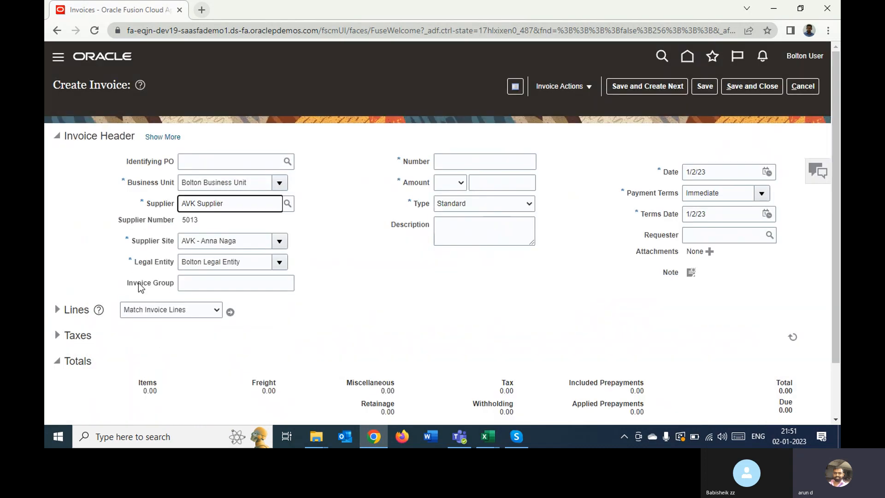
{"action": "left_click", "coordinate": [96, 228]}
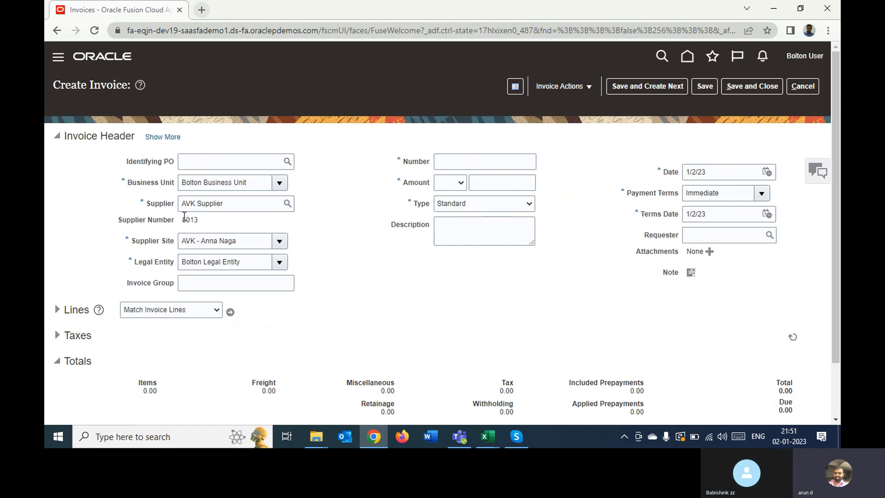
Enter 90190 as the invoice number in the invoice header.
{"action": "scroll", "coordinate": [175, 225], "scroll_direction": "down", "scroll_amount": 1}
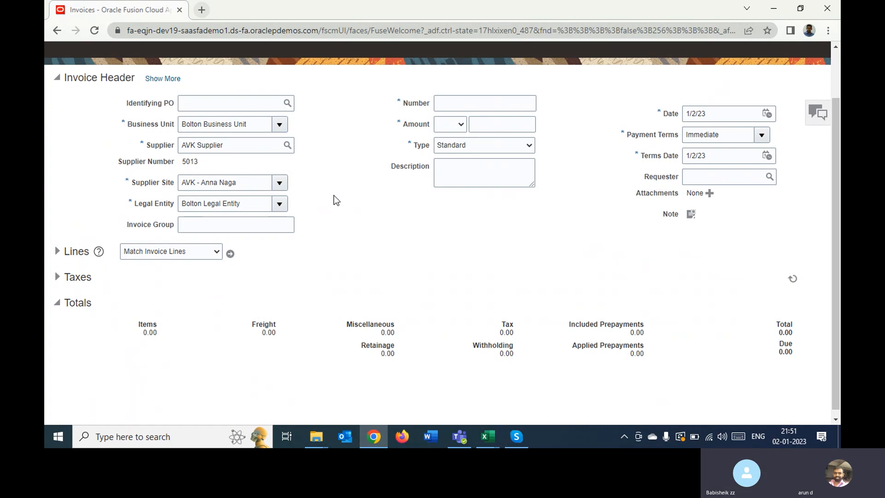
{"action": "left_click", "coordinate": [452, 102]}
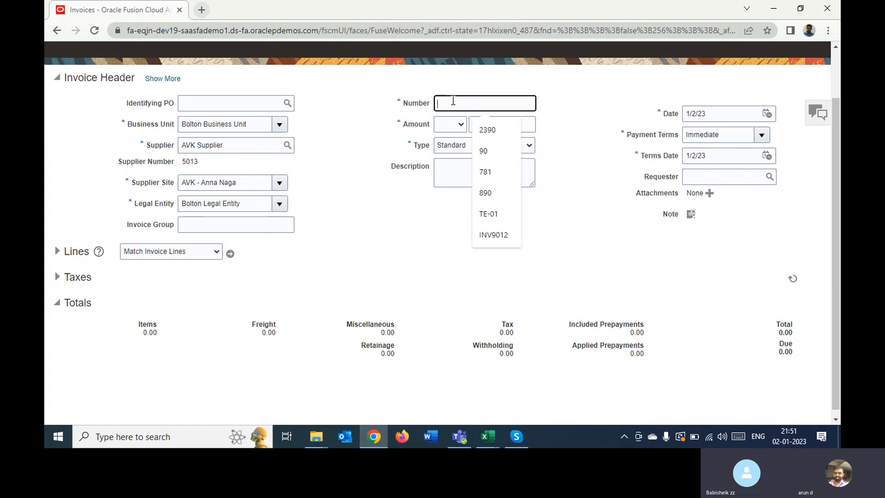
{"action": "type", "text": "90"}
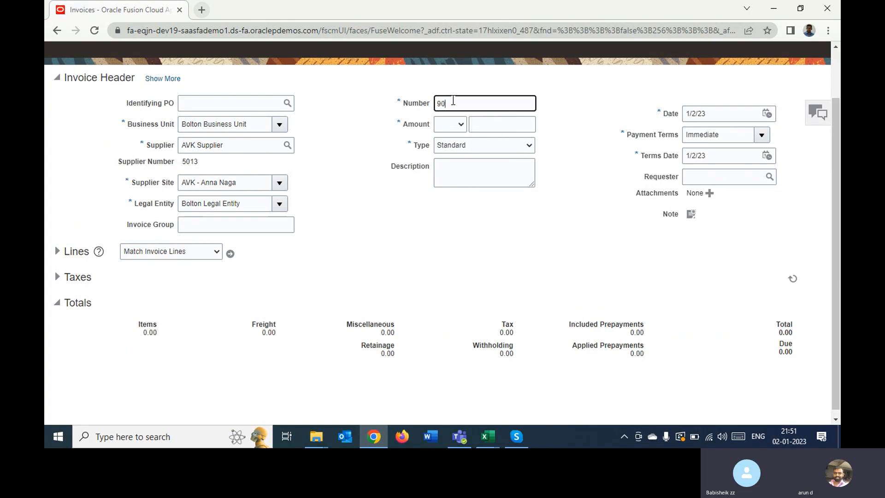
{"action": "type", "text": "190"}
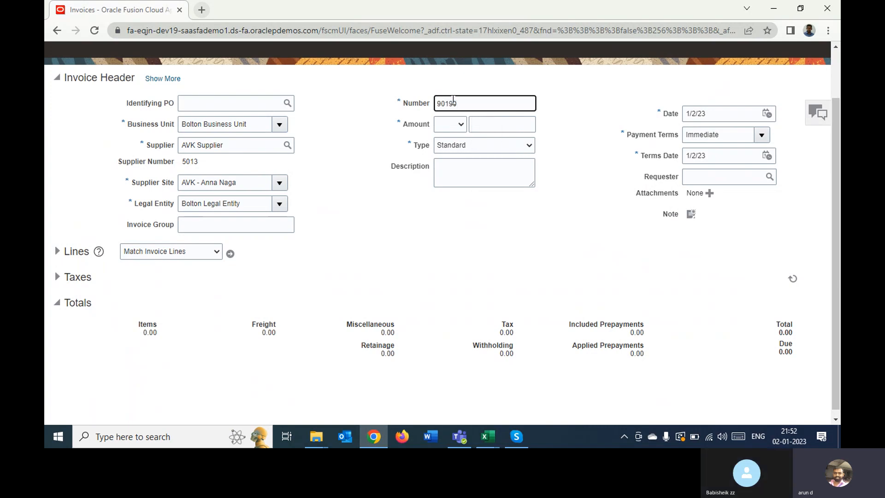
{"action": "key", "text": "Tab"}
Set the invoice currency to INR - Indian Rupee and the amount to 10,000.
{"action": "left_click", "coordinate": [461, 126]}
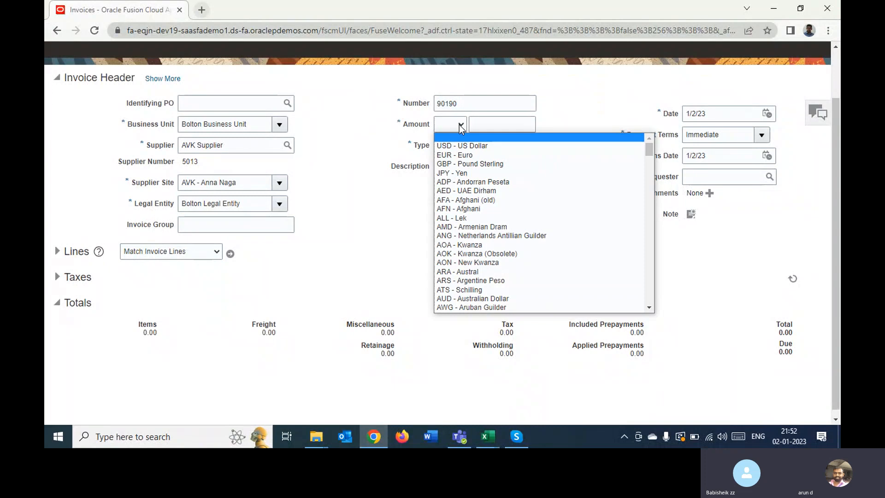
{"action": "key", "text": "i"}
{"action": "key", "text": "i"}
{"action": "key", "text": "i"}
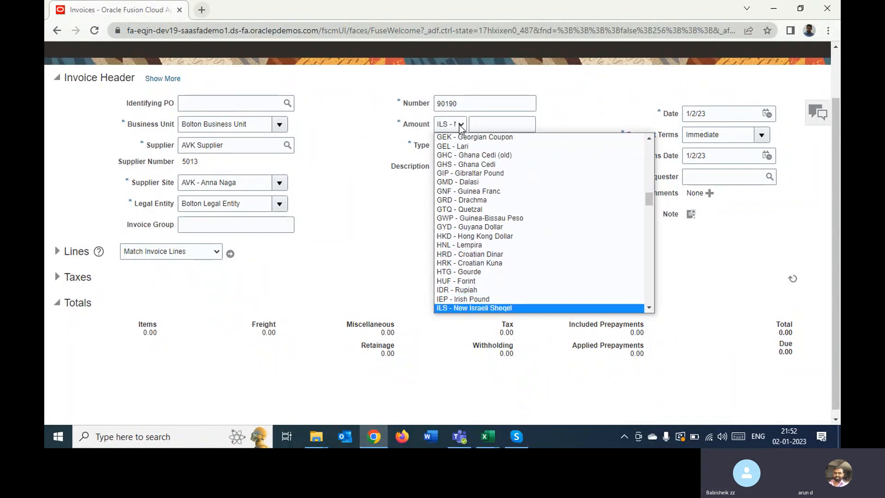
{"action": "key", "text": "i"}
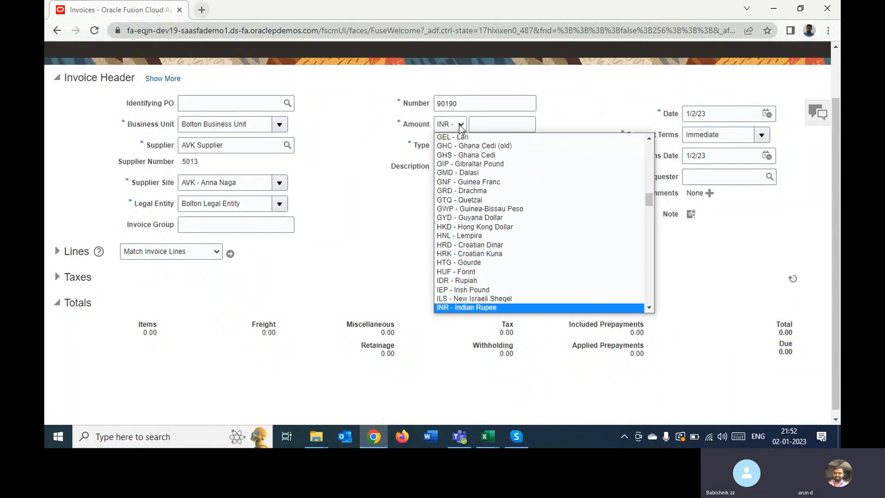
{"action": "key", "text": "Return"}
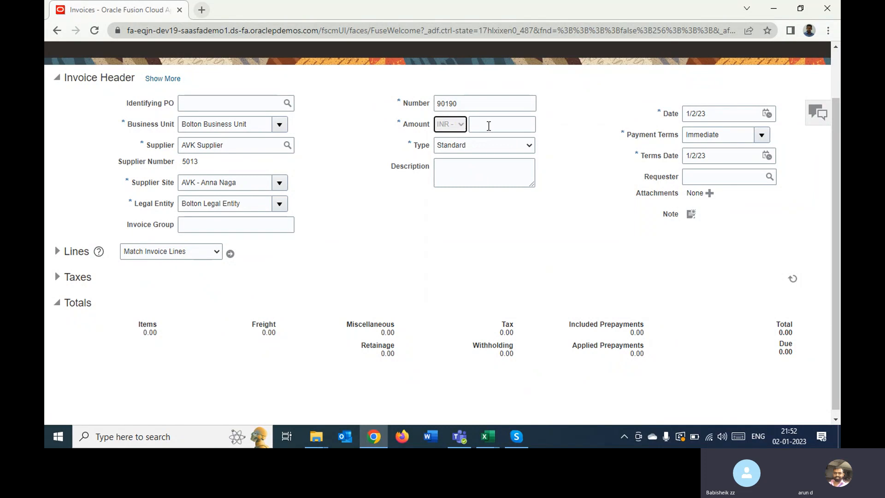
{"action": "left_click", "coordinate": [488, 126]}
{"action": "type", "text": "1"}
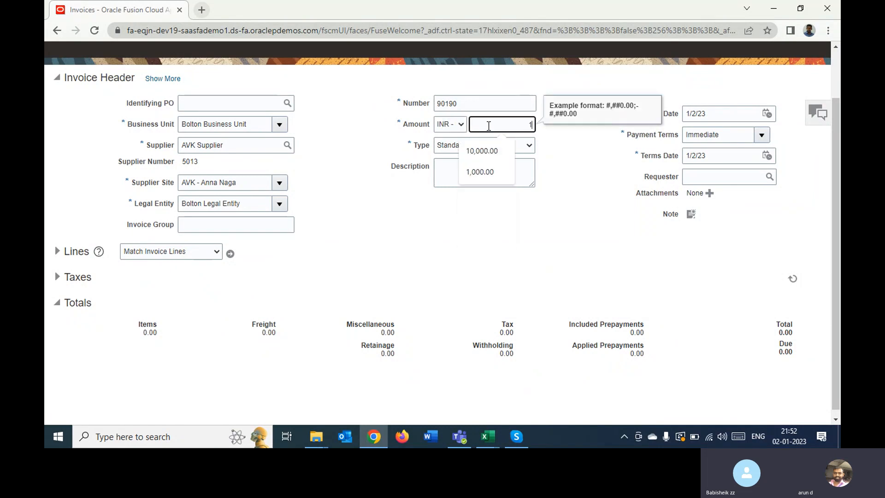
{"action": "type", "text": "0,000"}
{"action": "key", "text": "Tab"}
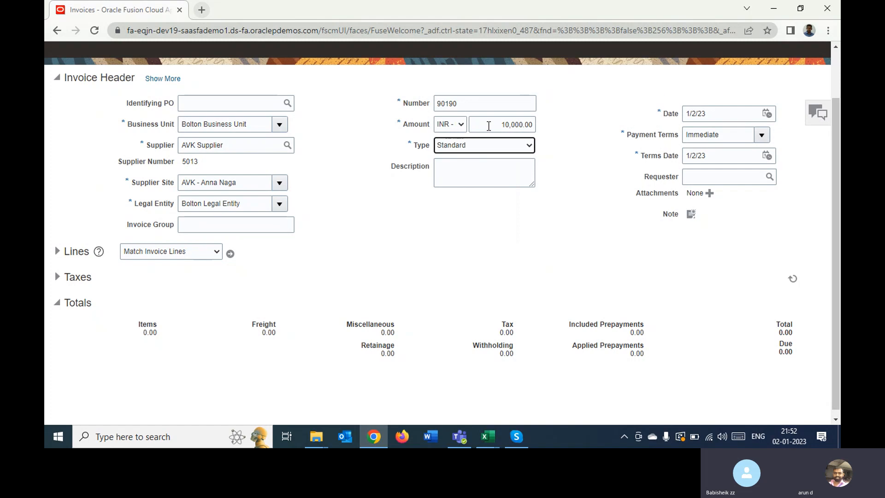
Try to expand the Lines section of the invoice from the condensed header.
{"action": "left_click", "coordinate": [370, 160]}
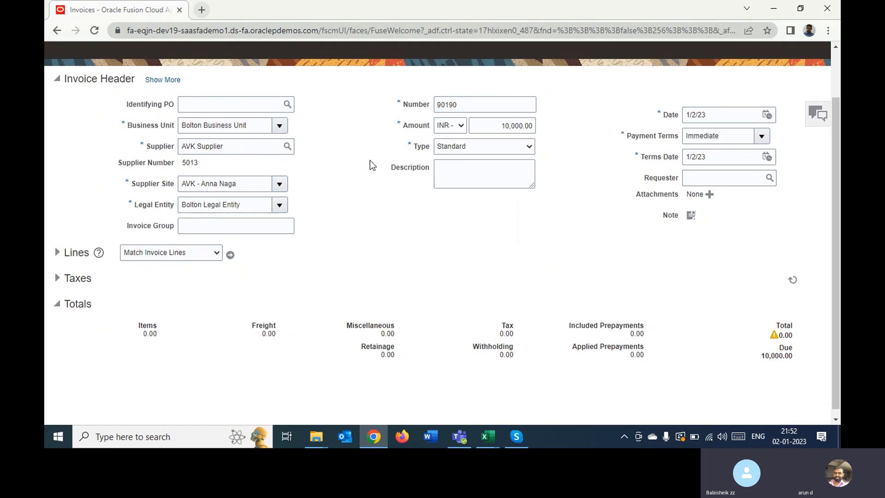
{"action": "scroll", "coordinate": [352, 175], "scroll_direction": "down", "scroll_amount": 1}
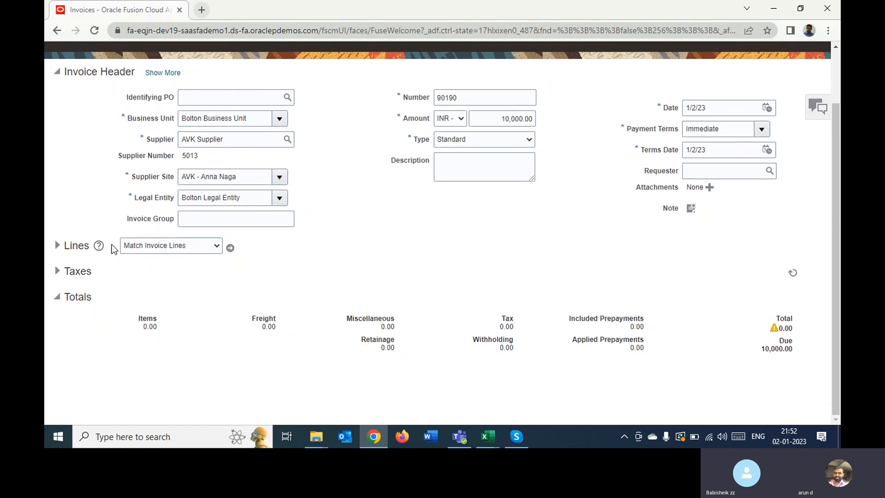
{"action": "left_click", "coordinate": [59, 245]}
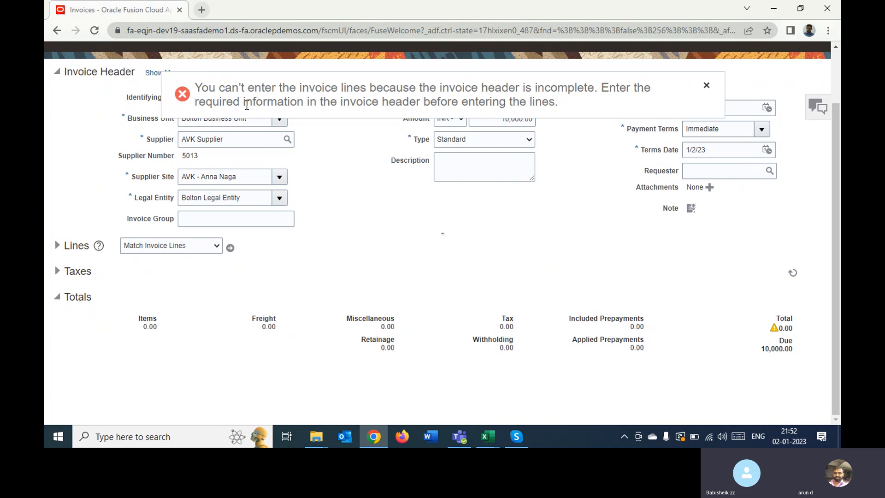
{"action": "left_click", "coordinate": [706, 85]}
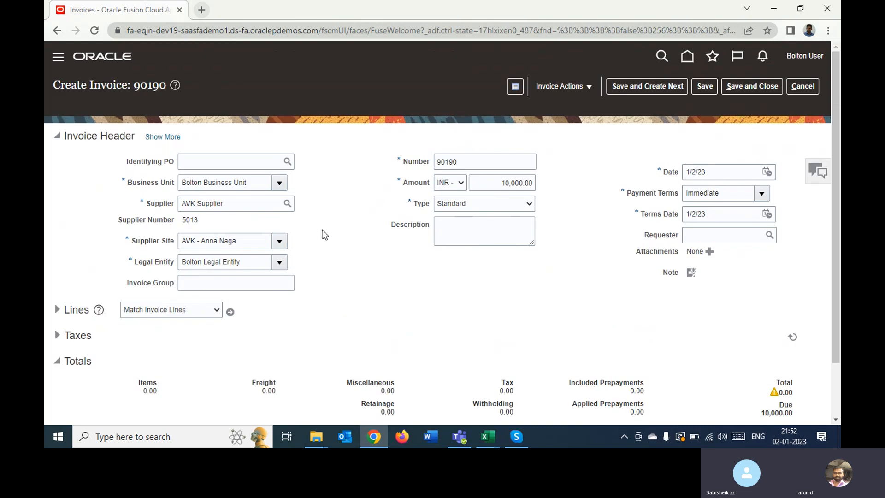
Show the additional invoice header details and set the accounting date to 1/2/23.
{"action": "left_click", "coordinate": [155, 138]}
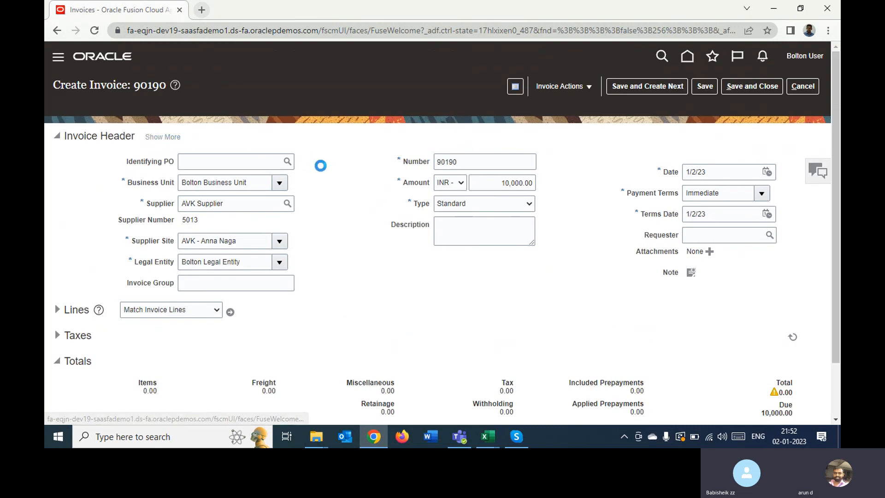
{"action": "scroll", "coordinate": [134, 243], "scroll_direction": "down", "scroll_amount": 2}
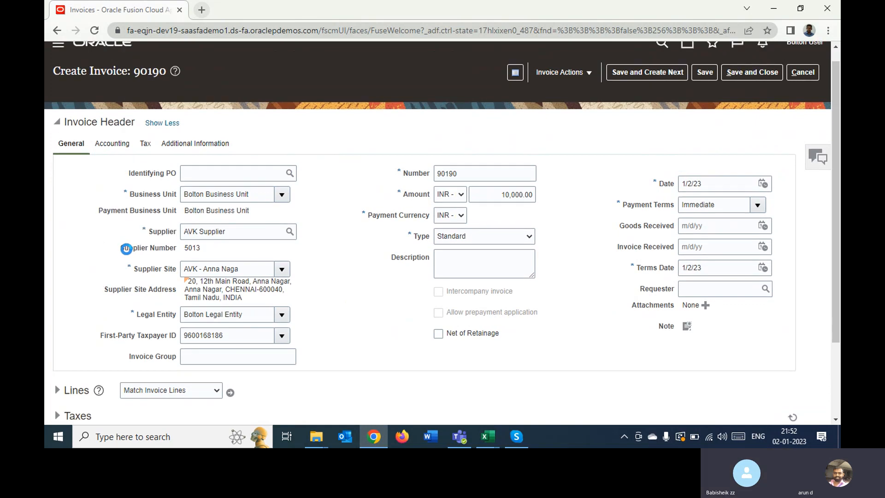
{"action": "scroll", "coordinate": [120, 247], "scroll_direction": "up", "scroll_amount": 2}
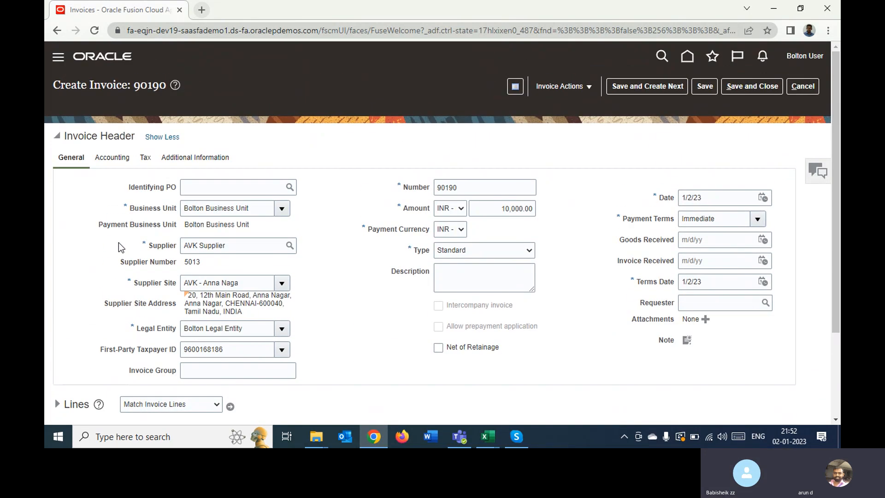
{"action": "left_click", "coordinate": [119, 159]}
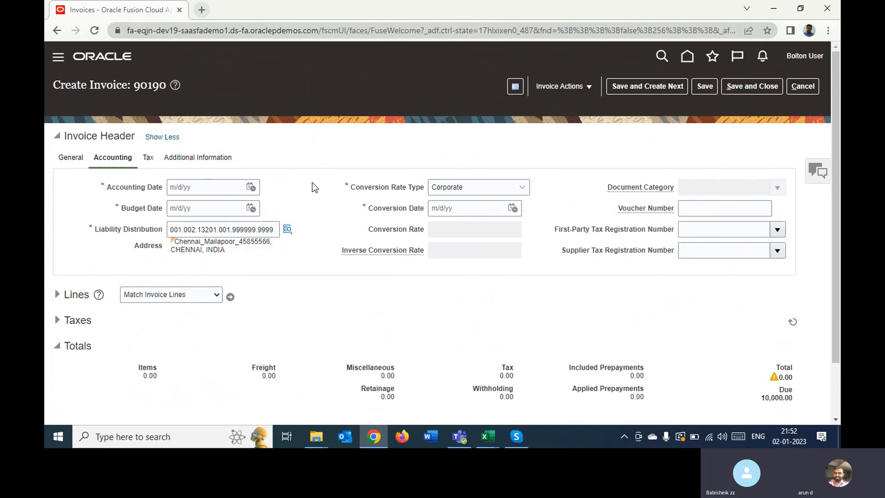
{"action": "left_click", "coordinate": [251, 187]}
{"action": "left_click", "coordinate": [286, 241]}
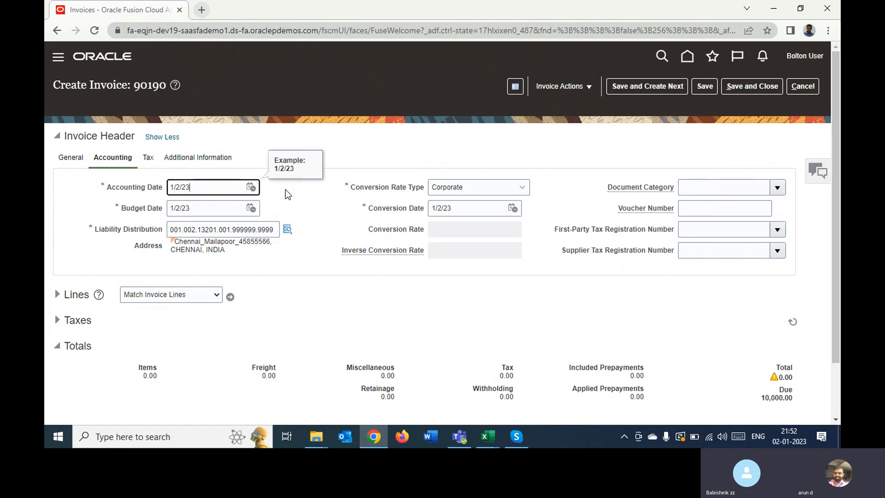
{"action": "left_click", "coordinate": [286, 190]}
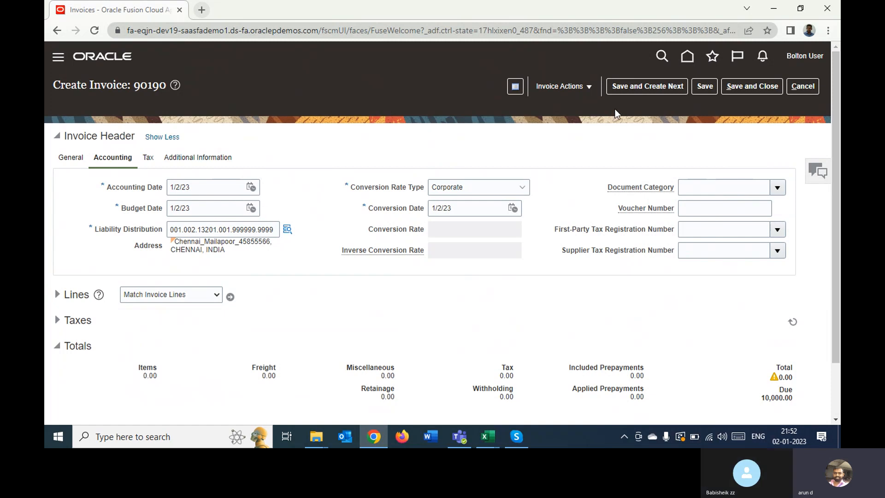
Return to the General header details and expand the invoice's Lines section.
{"action": "left_click", "coordinate": [71, 157]}
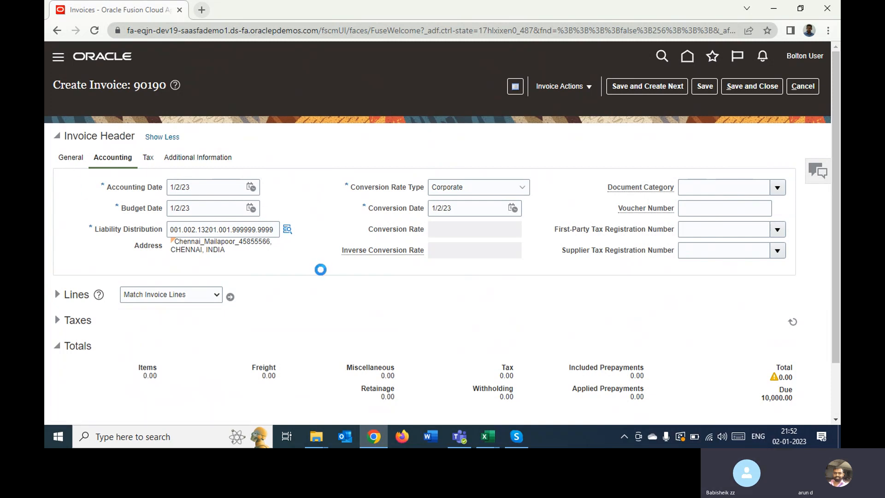
{"action": "scroll", "coordinate": [75, 281], "scroll_direction": "down", "scroll_amount": 3}
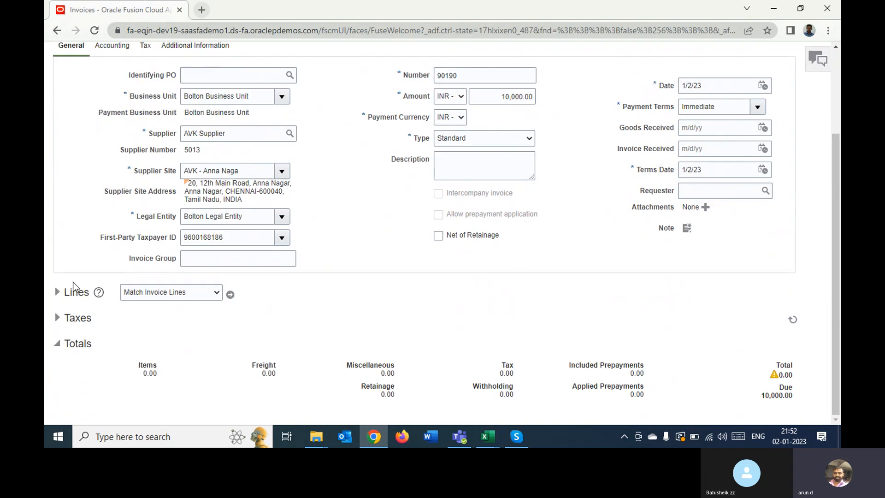
{"action": "left_click", "coordinate": [57, 293]}
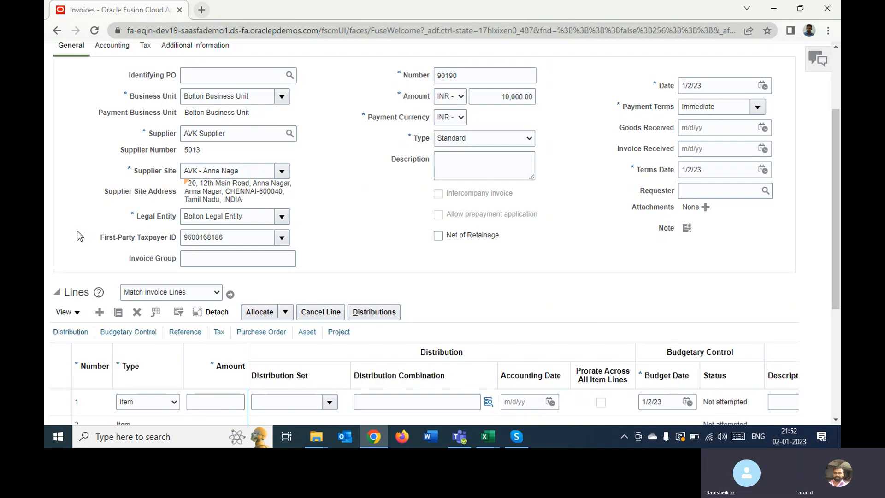
Review the General header details and the column layout of the invoice lines table.
{"action": "scroll", "coordinate": [76, 231], "scroll_direction": "down", "scroll_amount": 5}
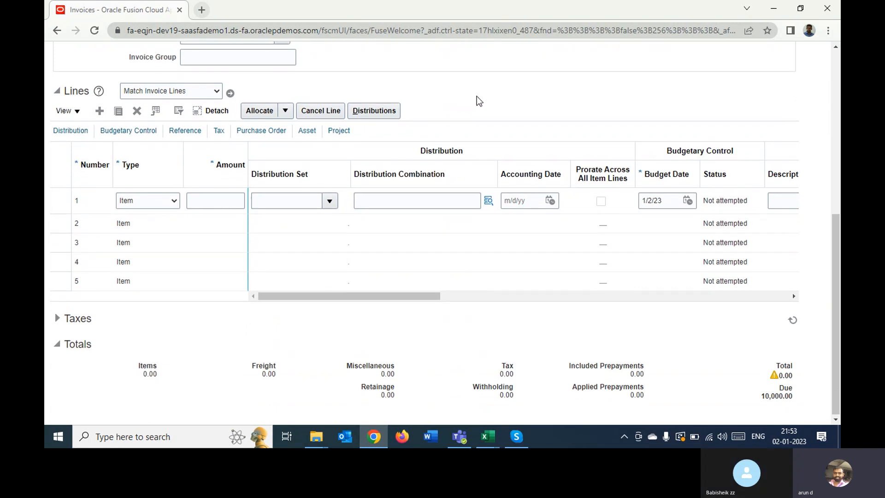
{"action": "scroll", "coordinate": [476, 95], "scroll_direction": "up", "scroll_amount": 8}
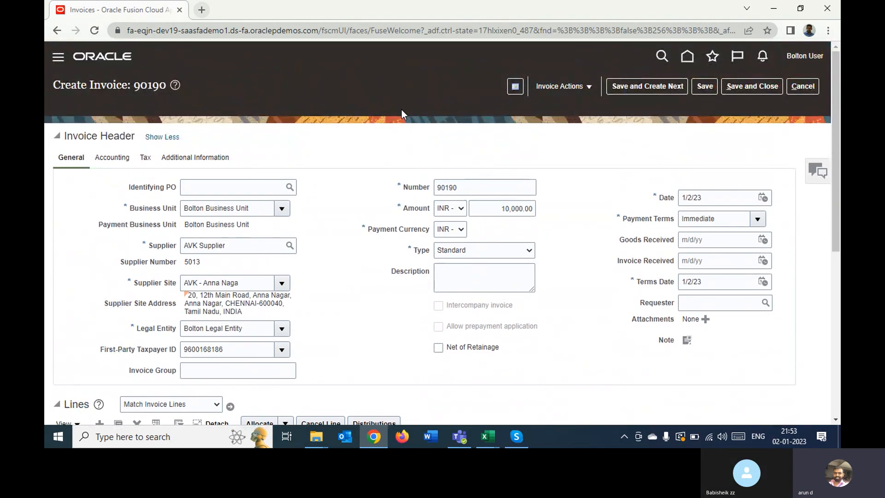
{"action": "scroll", "coordinate": [375, 112], "scroll_direction": "down", "scroll_amount": 3}
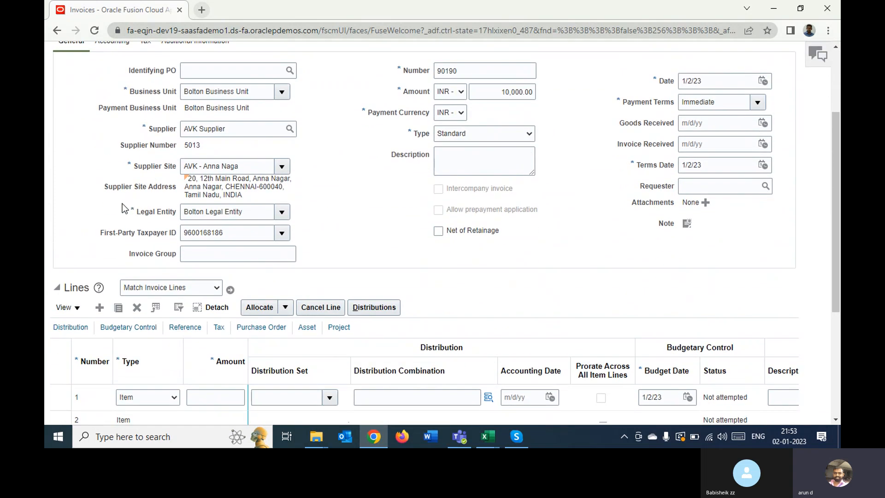
{"action": "scroll", "coordinate": [123, 204], "scroll_direction": "up", "scroll_amount": 2}
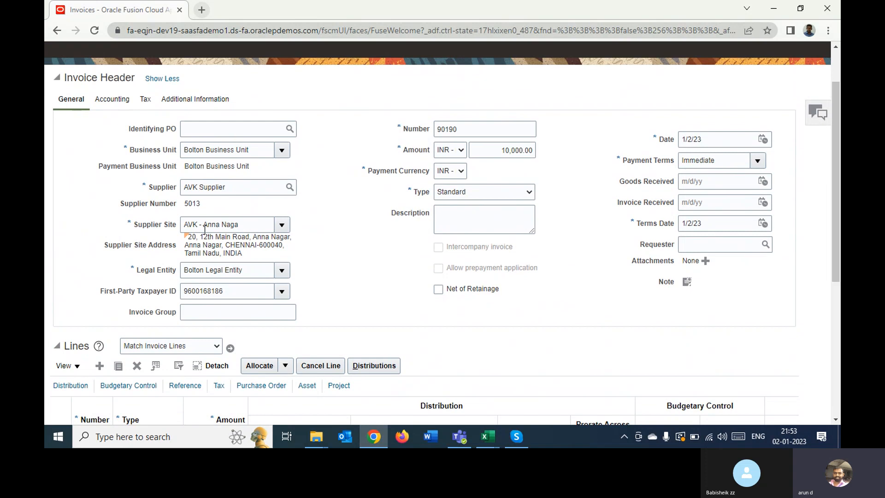
{"action": "scroll", "coordinate": [67, 178], "scroll_direction": "down", "scroll_amount": 6}
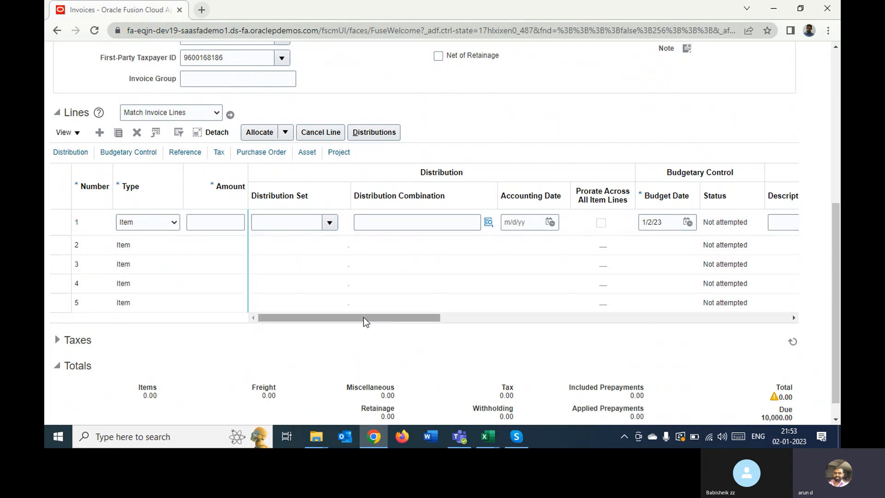
{"action": "left_click_drag", "start_coordinate": [363, 317], "coordinate": [258, 315]}
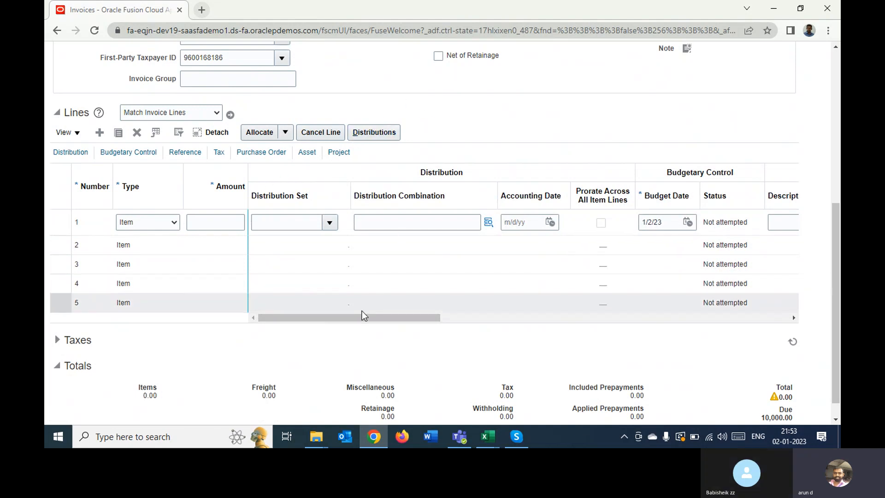
{"action": "left_click_drag", "start_coordinate": [350, 321], "coordinate": [257, 291]}
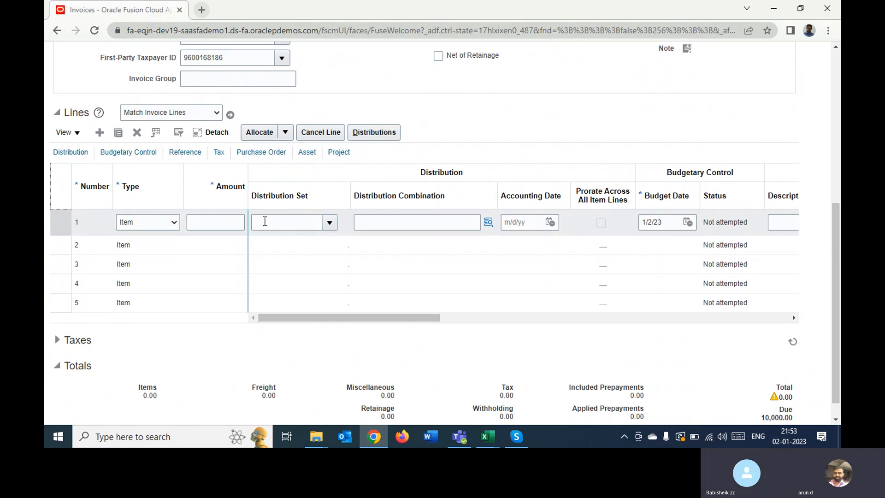
Hide and re-show the Contract Number column of the invoice lines, and view the Project column group.
{"action": "left_click", "coordinate": [77, 135]}
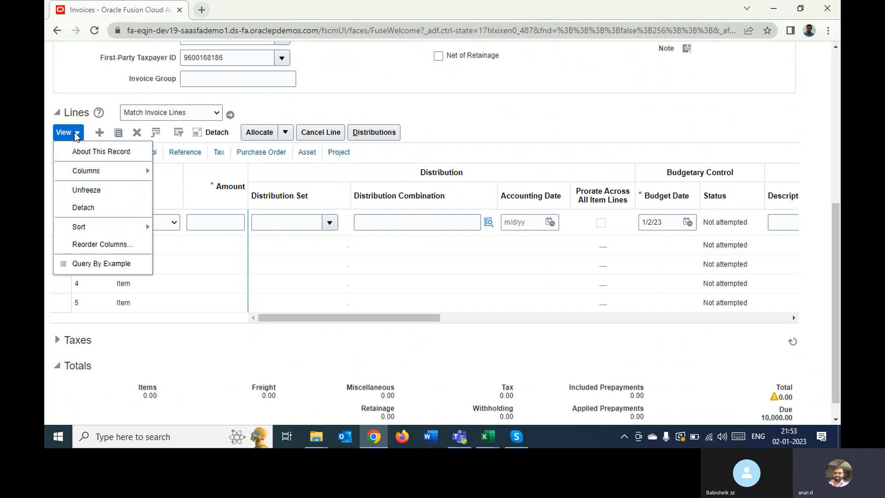
{"action": "mouse_move", "coordinate": [109, 172]}
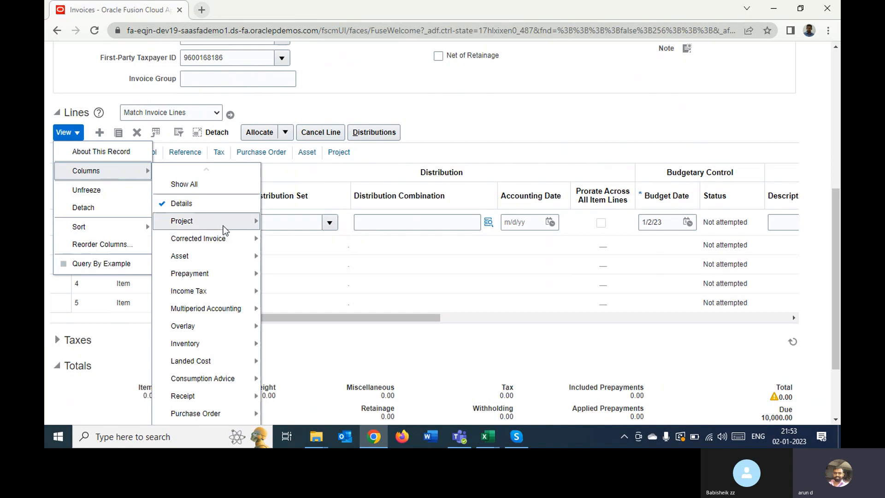
{"action": "mouse_move", "coordinate": [224, 228]}
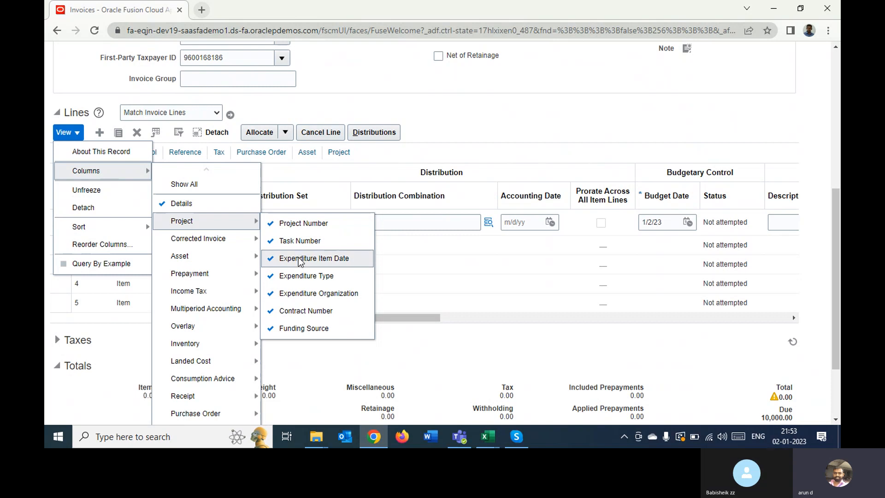
{"action": "left_click", "coordinate": [297, 312]}
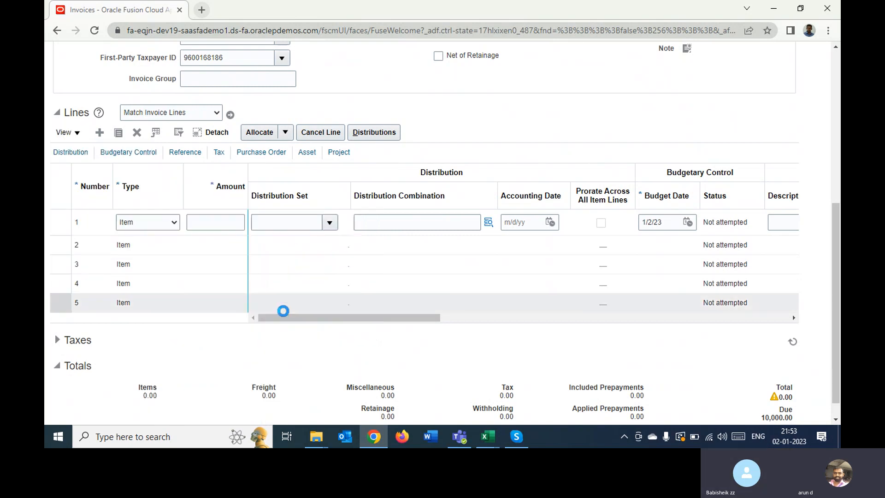
{"action": "left_click", "coordinate": [76, 133]}
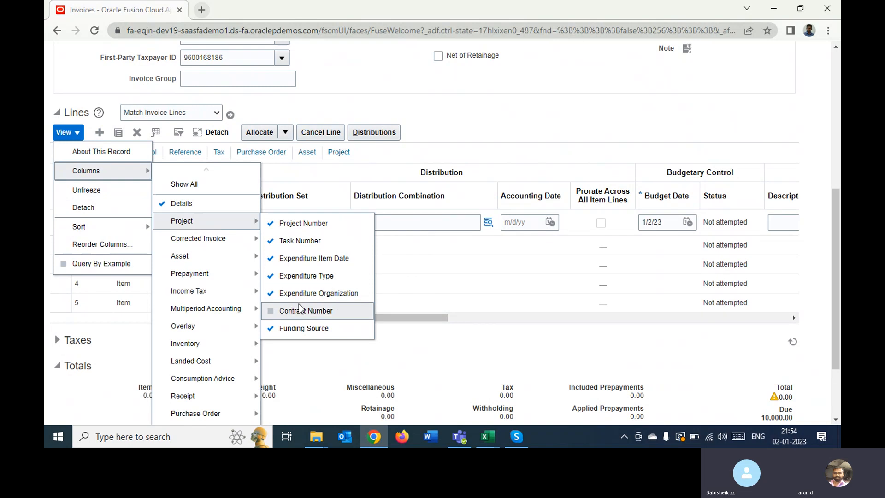
{"action": "left_click", "coordinate": [279, 311]}
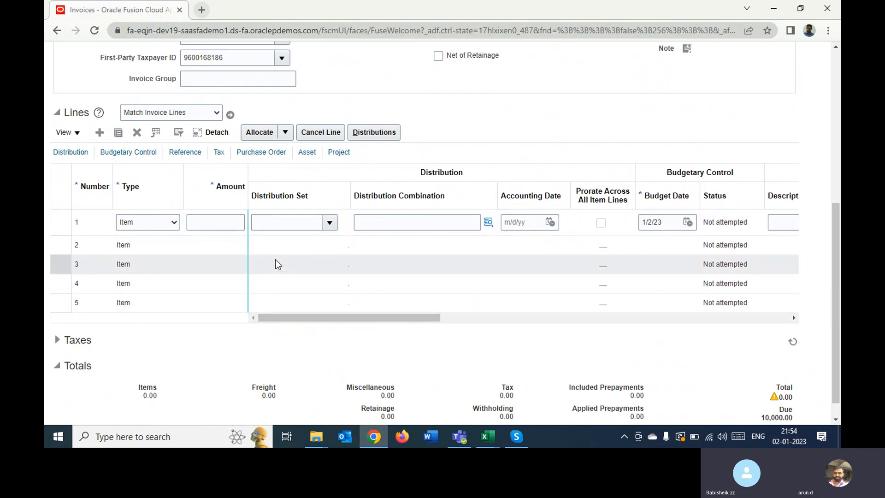
{"action": "left_click", "coordinate": [336, 155]}
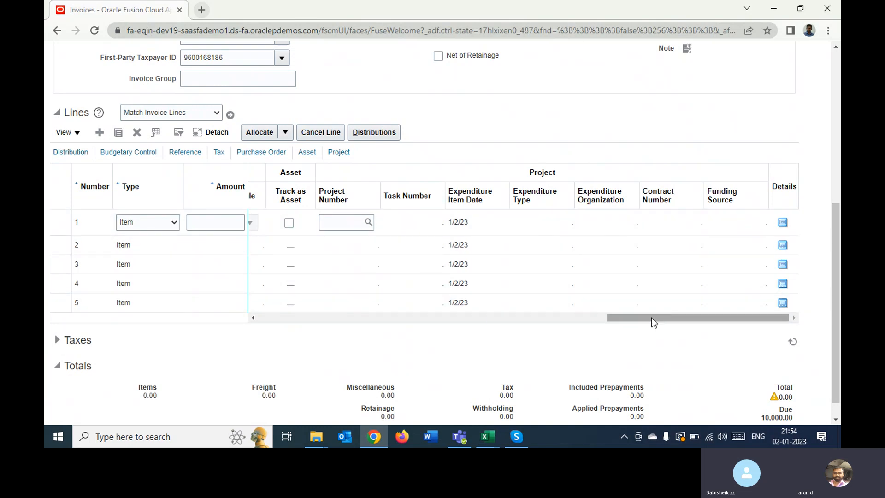
{"action": "left_click_drag", "start_coordinate": [651, 317], "coordinate": [227, 310]}
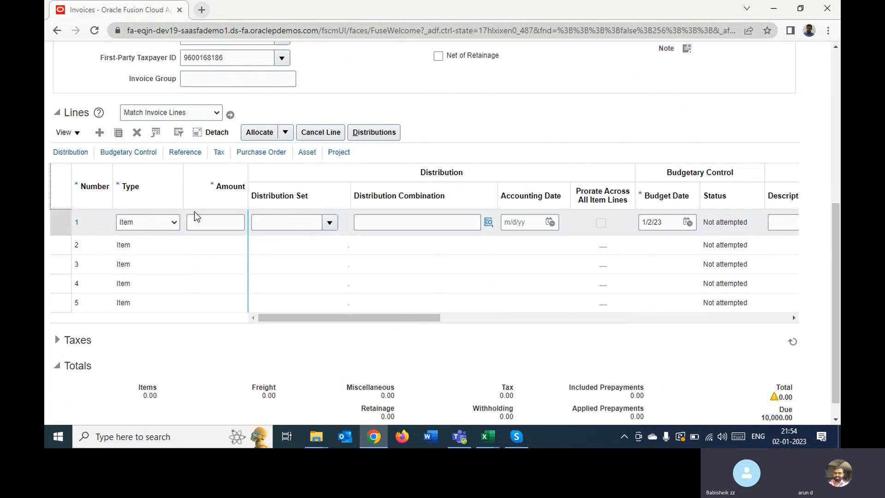
Set the amount of invoice line 1 to 10,000.
{"action": "left_click", "coordinate": [216, 230]}
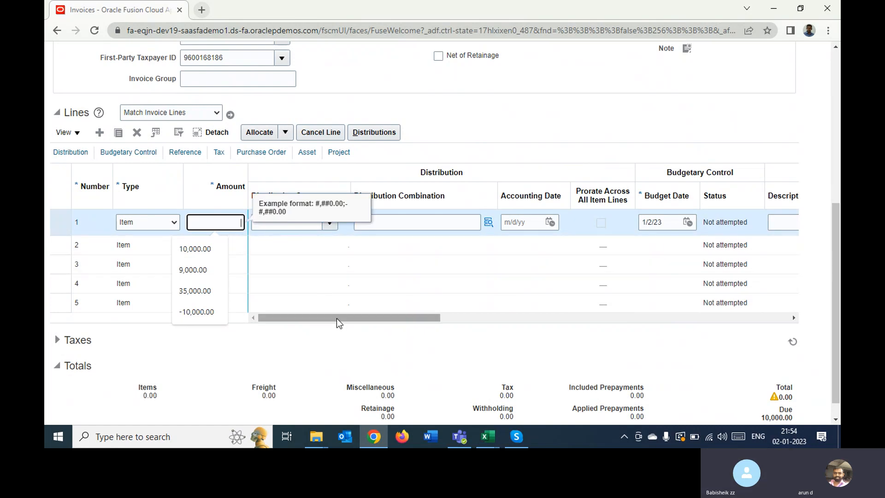
{"action": "mouse_move", "coordinate": [336, 318]}
{"action": "left_mouse_down"}
{"action": "mouse_move", "coordinate": [351, 323]}
{"action": "mouse_move", "coordinate": [335, 320]}
{"action": "left_mouse_up"}
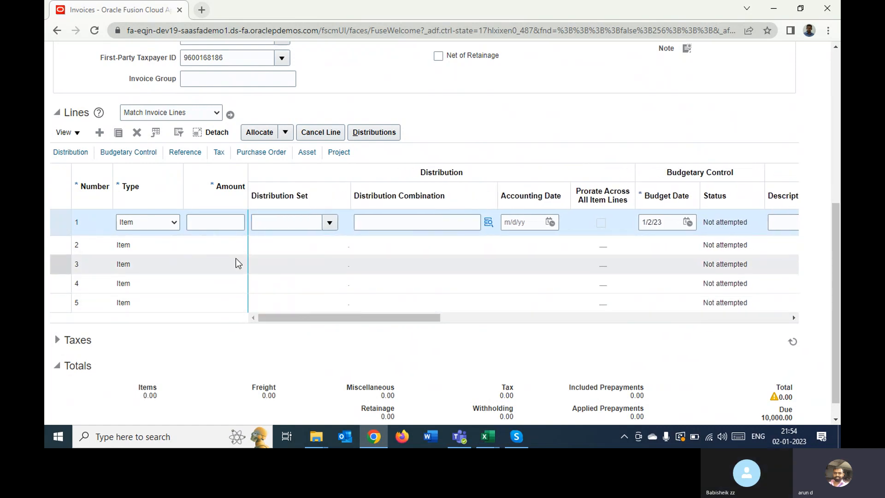
{"action": "left_click", "coordinate": [226, 221]}
{"action": "type", "text": "1000"}
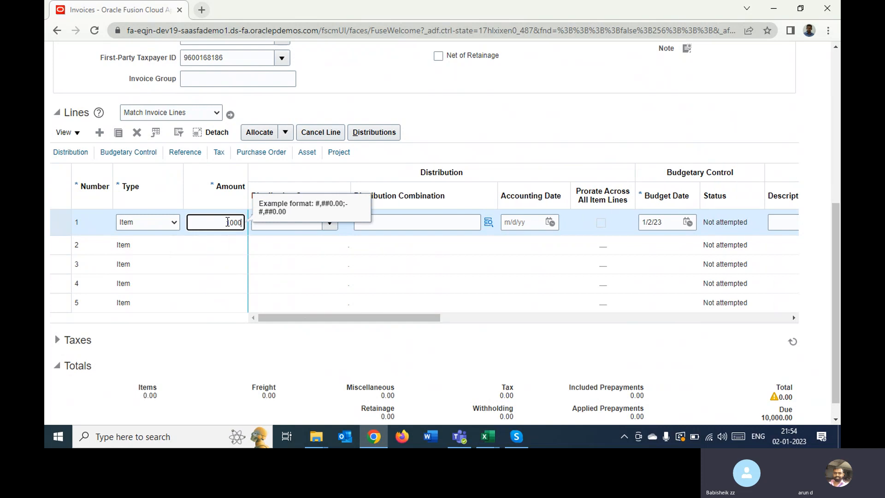
{"action": "key", "text": "Tab"}
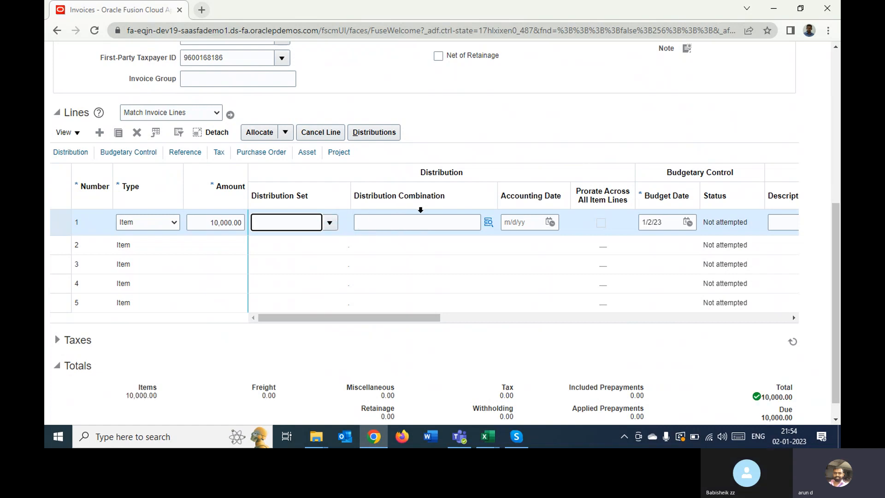
Set the distribution combination of invoice line 1 to 001.001.10006.001.999999.9999 and look over the line's remaining columns.
{"action": "left_click", "coordinate": [330, 223]}
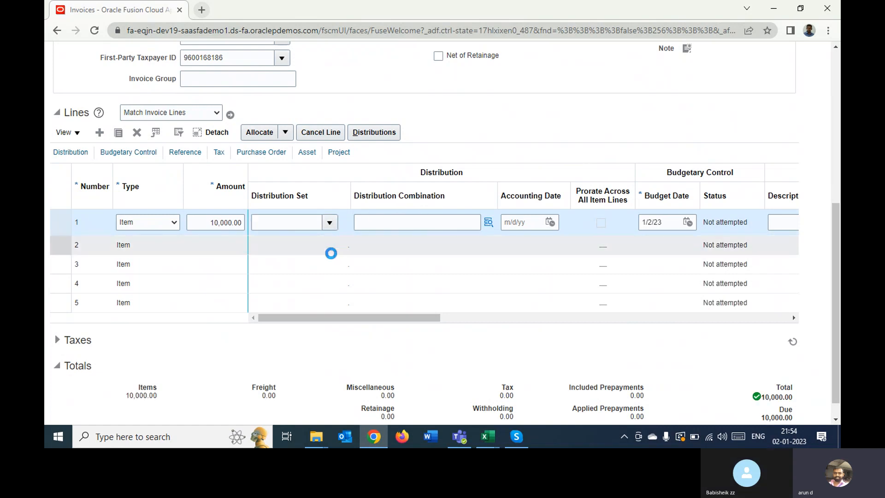
{"action": "left_click", "coordinate": [463, 222]}
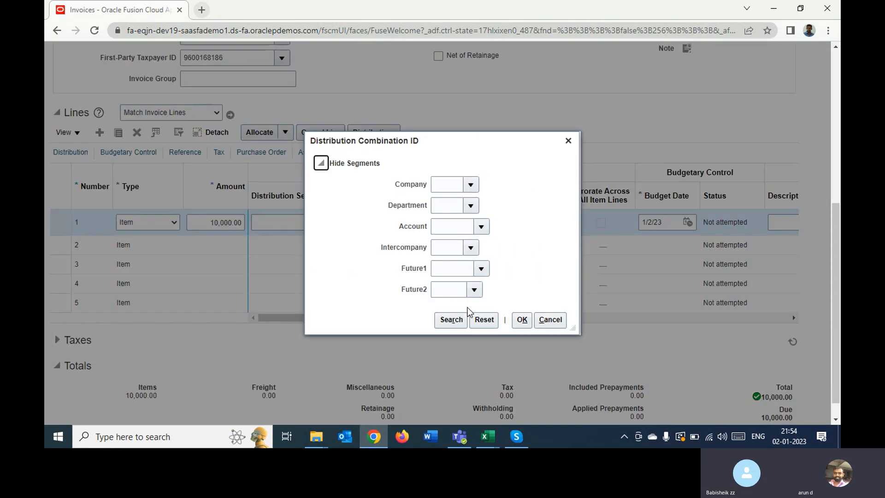
{"action": "left_click", "coordinate": [451, 319]}
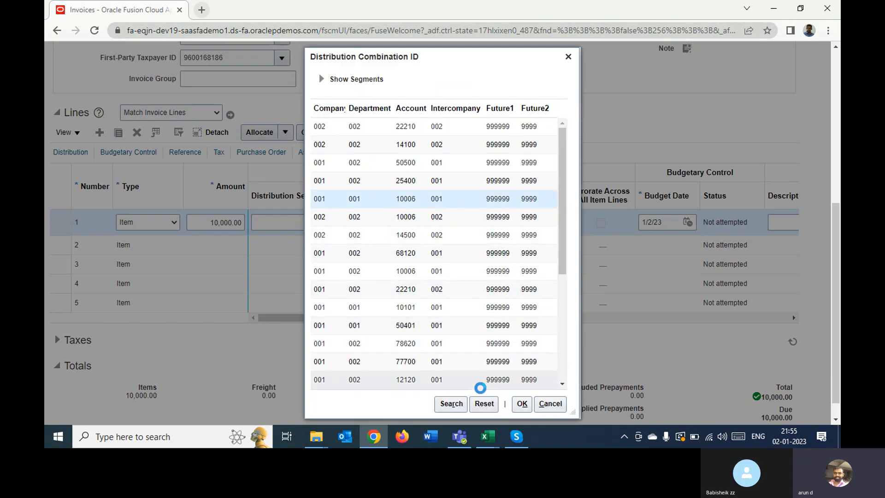
{"action": "left_click", "coordinate": [522, 405]}
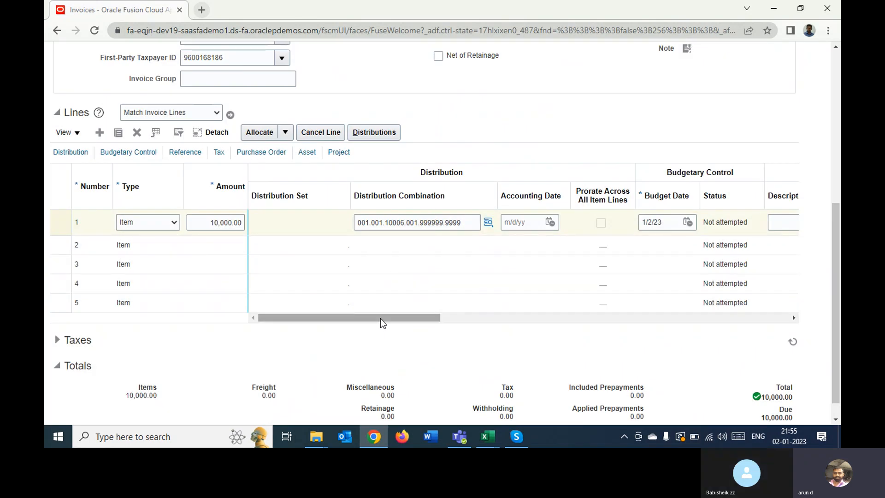
{"action": "left_click_drag", "start_coordinate": [380, 316], "coordinate": [798, 322]}
{"action": "left_click_drag", "start_coordinate": [644, 318], "coordinate": [250, 317]}
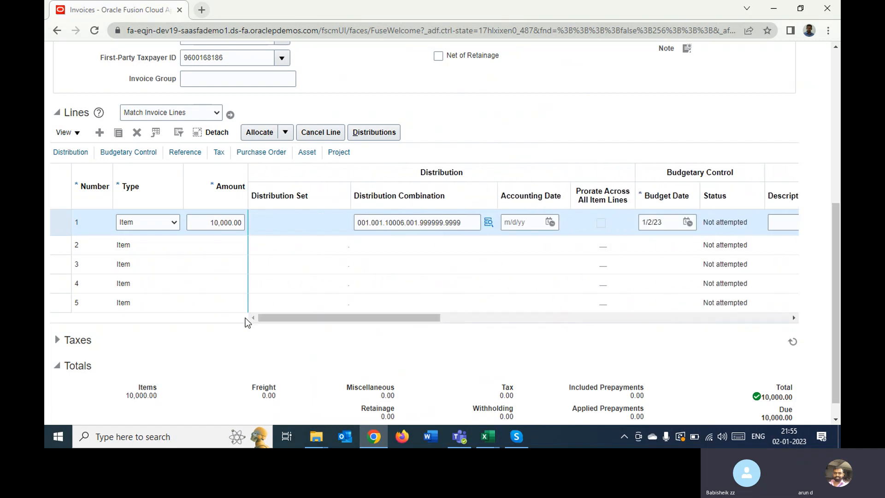
Try to add a distribution row for the invoice line in Manage Distributions, and cancel the dialog.
{"action": "left_click", "coordinate": [368, 134]}
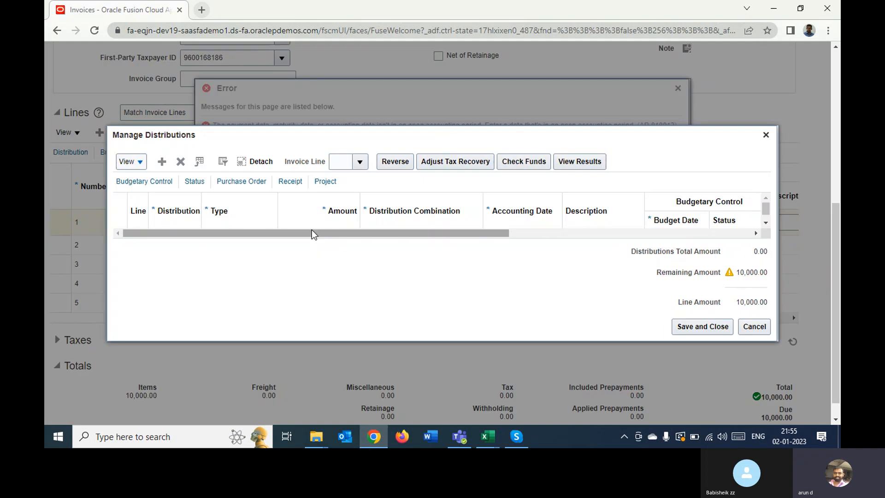
{"action": "left_click", "coordinate": [161, 161]}
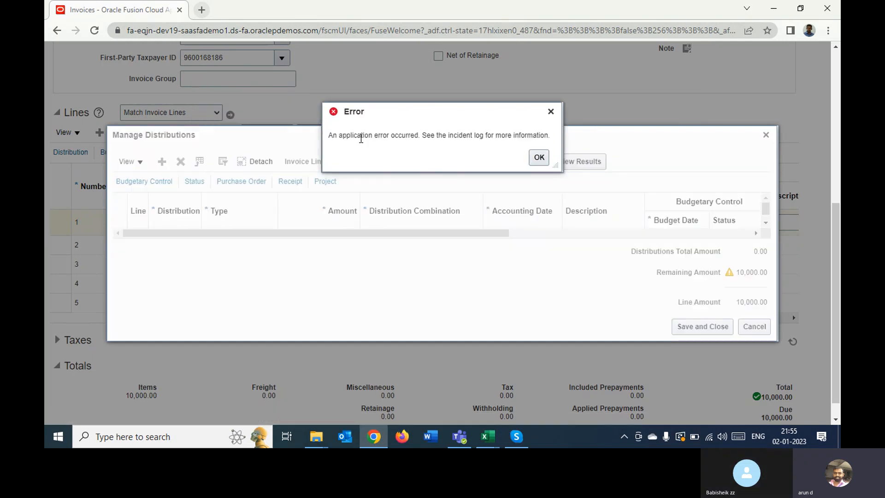
{"action": "left_click_drag", "start_coordinate": [361, 142], "coordinate": [452, 145]}
{"action": "left_click", "coordinate": [538, 158]}
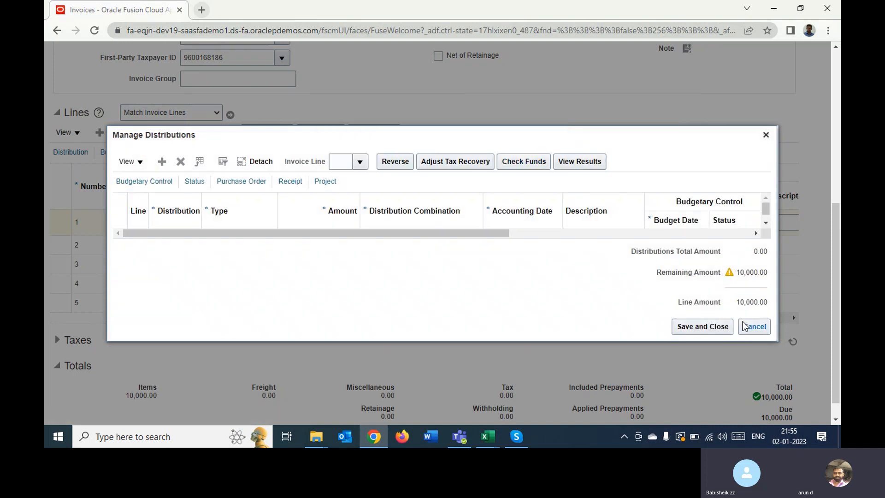
{"action": "left_click", "coordinate": [748, 327]}
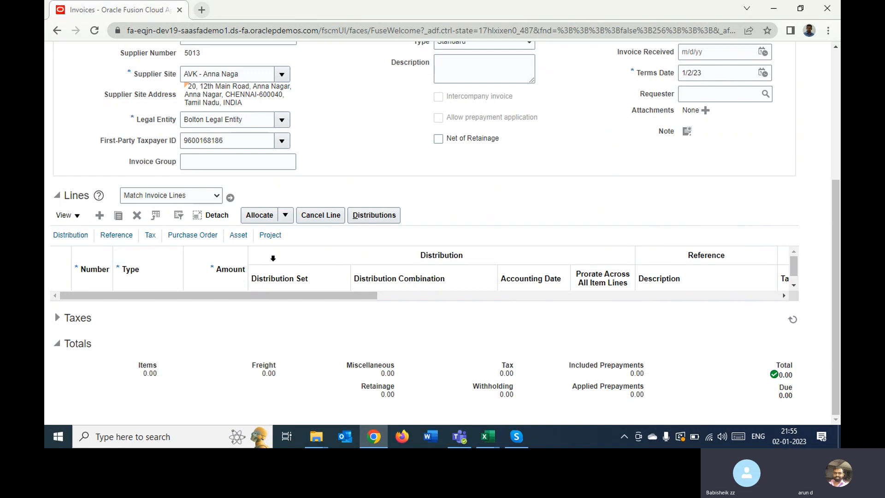
Try to add a new row to the empty invoice lines table and dismiss the error.
{"action": "scroll", "coordinate": [278, 251], "scroll_direction": "down", "scroll_amount": 1}
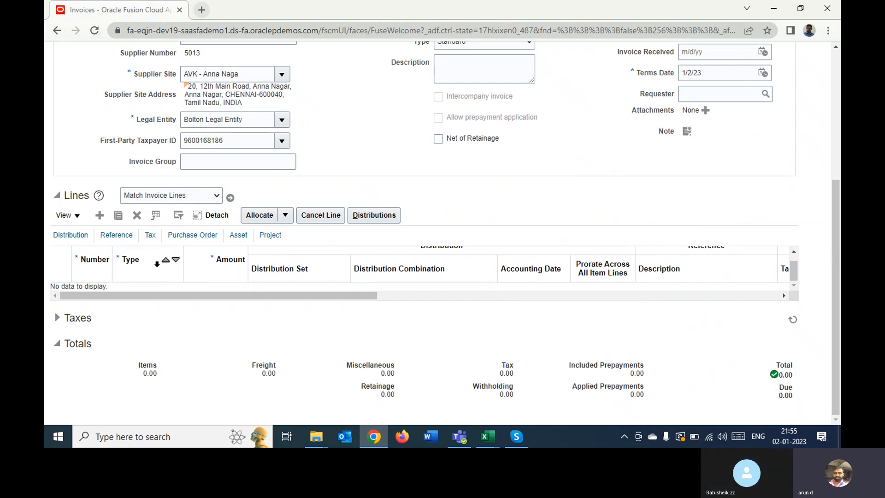
{"action": "left_click", "coordinate": [101, 216]}
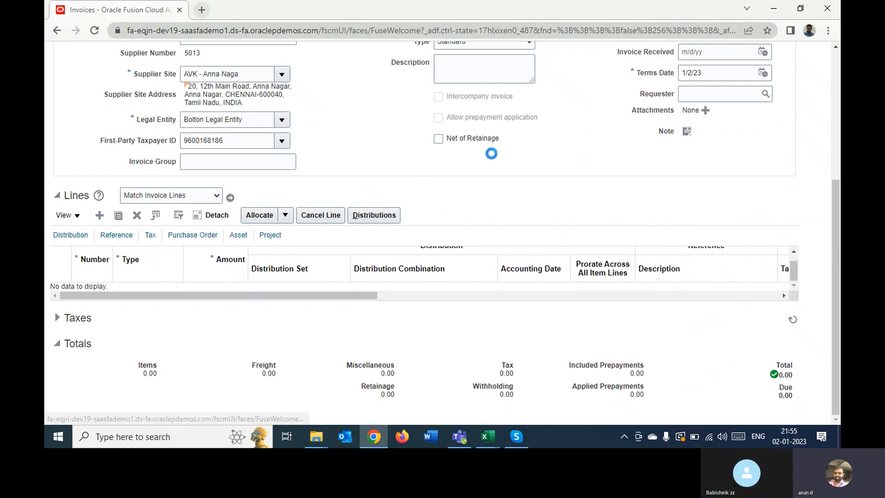
{"action": "left_click", "coordinate": [483, 157]}
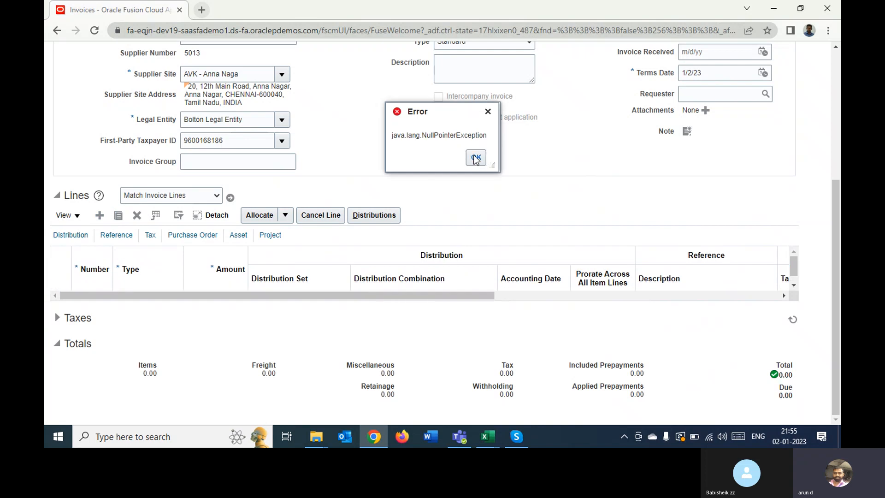
{"action": "left_click", "coordinate": [101, 216]}
{"action": "left_click", "coordinate": [475, 157]}
Try to save the invoice, and reselect AVK - Anna Naga as the supplier site in the header.
{"action": "scroll", "coordinate": [562, 215], "scroll_direction": "up", "scroll_amount": 5}
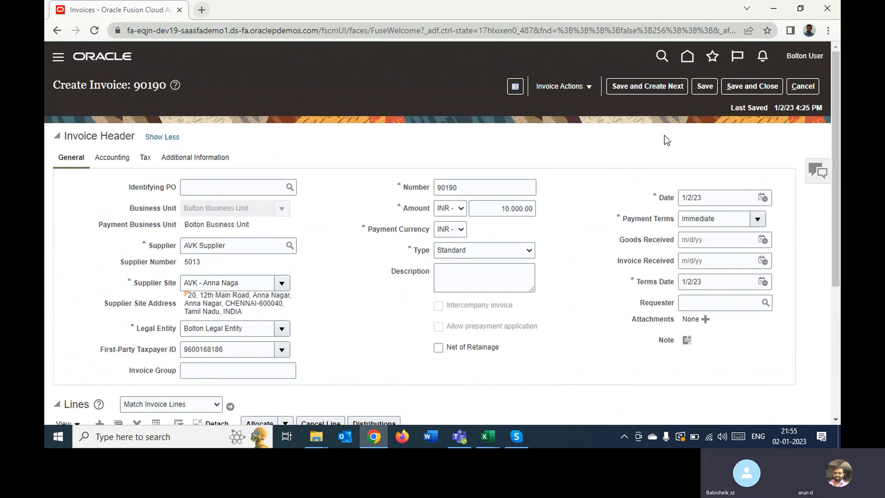
{"action": "left_click", "coordinate": [704, 86]}
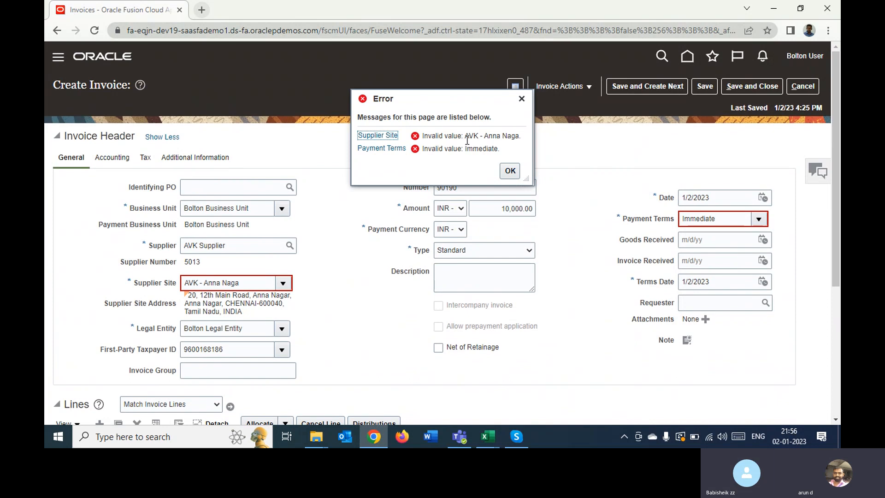
{"action": "left_click", "coordinate": [509, 171]}
{"action": "left_click", "coordinate": [279, 284]}
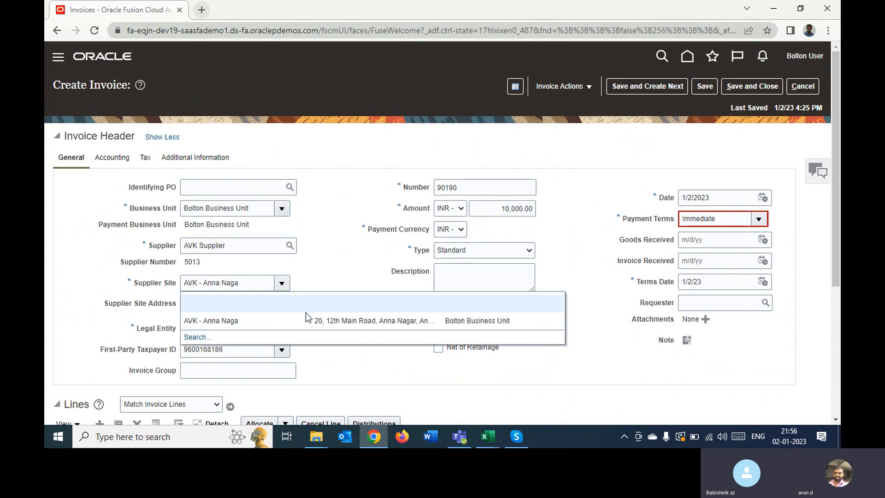
{"action": "left_click", "coordinate": [277, 321]}
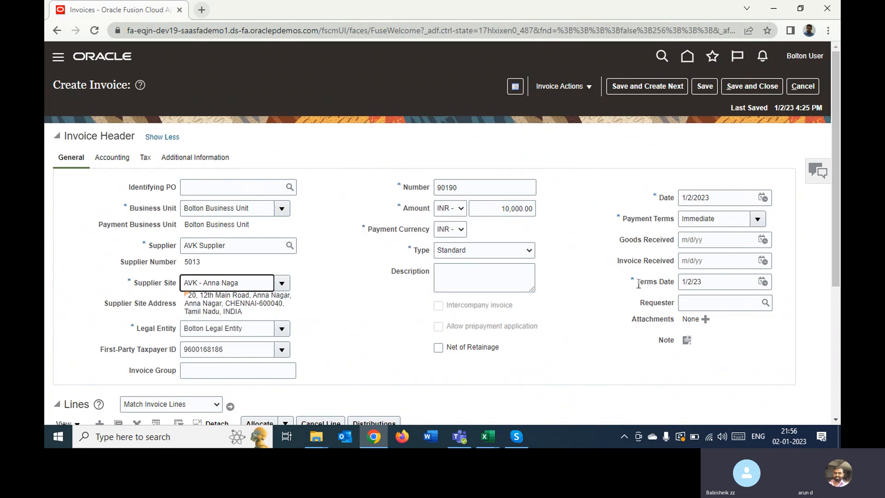
Try to save the AVK Supplier invoice, dismiss the errors, and check the accounting date in its accounting details.
{"action": "left_click", "coordinate": [710, 87]}
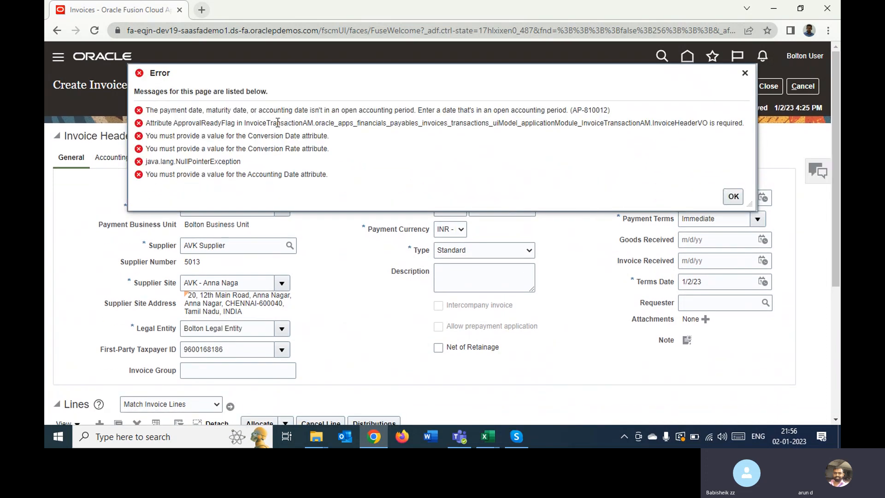
{"action": "left_click", "coordinate": [733, 197]}
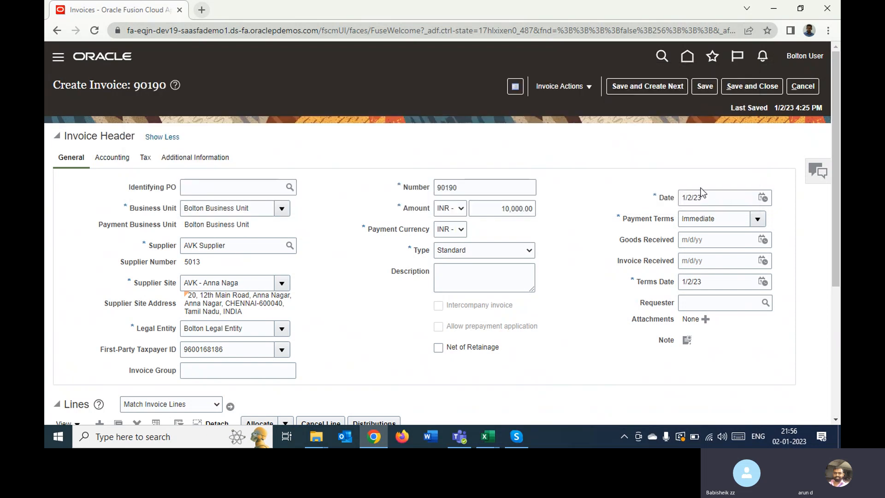
{"action": "left_click", "coordinate": [114, 159]}
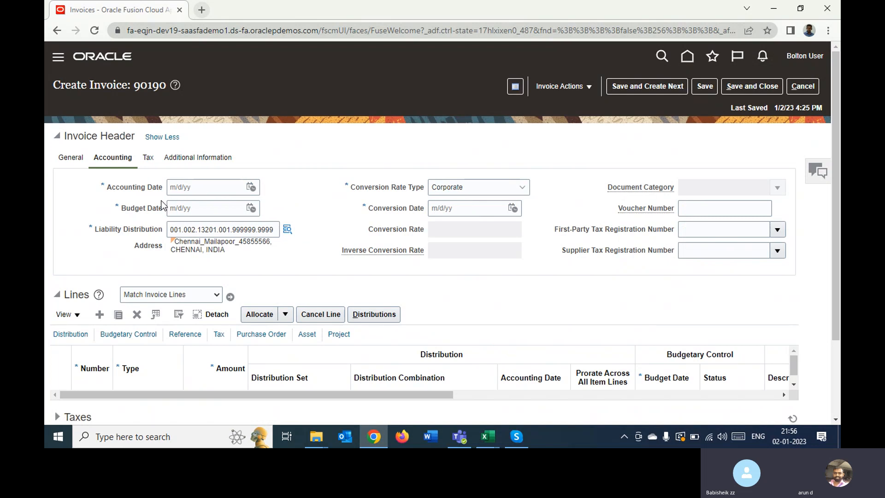
{"action": "left_click", "coordinate": [251, 187]}
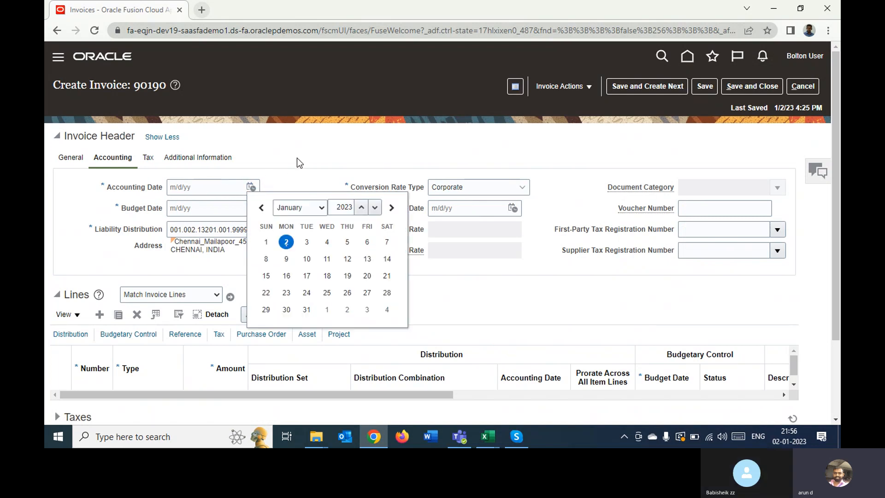
{"action": "left_click", "coordinate": [256, 169]}
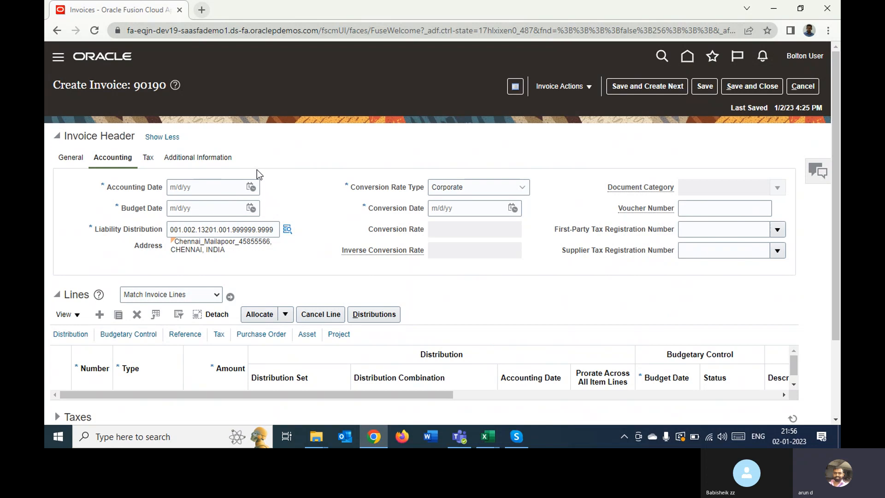
Duplicate the browser tab holding the invoice, view the Invoices work area in the copy, and return to the home page.
{"action": "right_click", "coordinate": [146, 9]}
{"action": "left_click", "coordinate": [190, 91]}
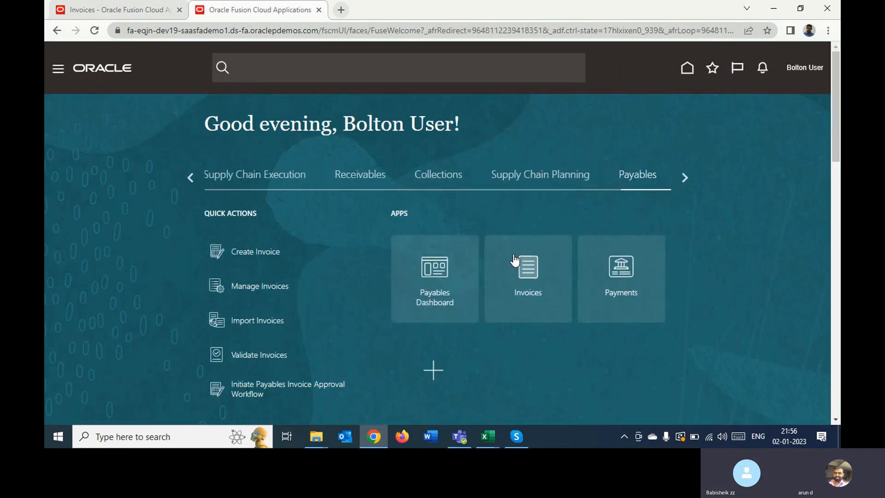
{"action": "left_click", "coordinate": [529, 273]}
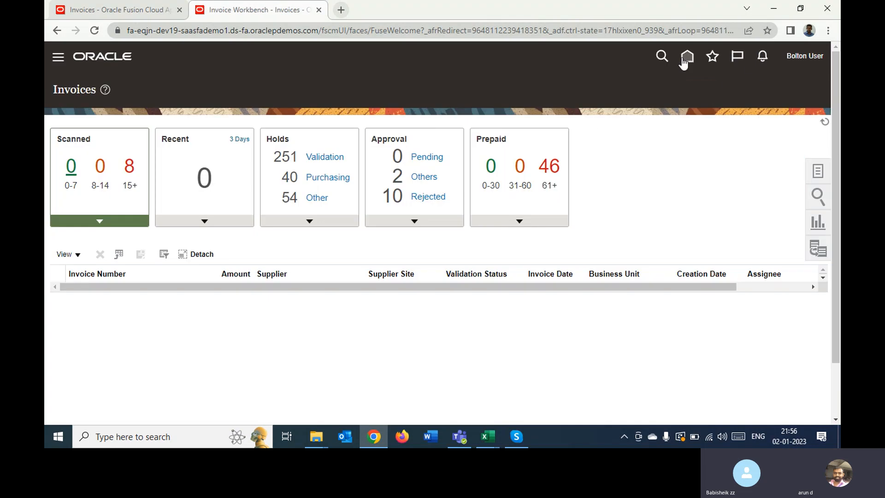
{"action": "left_click", "coordinate": [683, 60]}
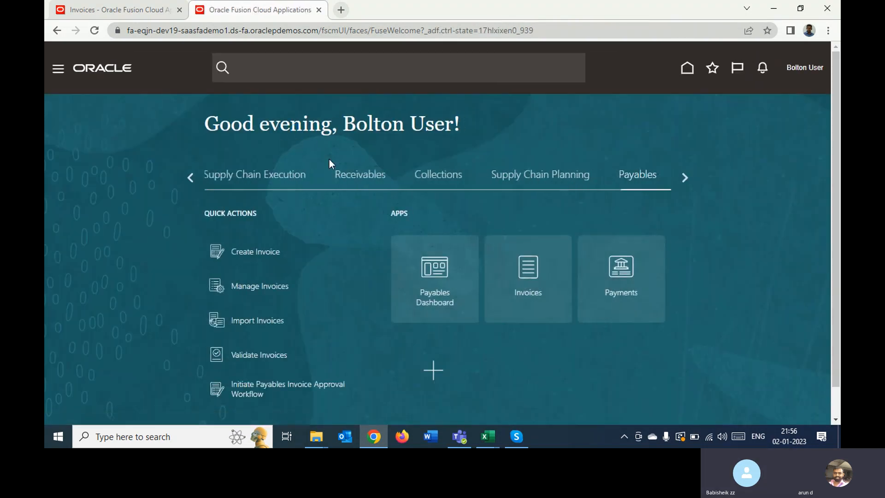
Find General Accounting among the home page work areas and open Period Close.
{"action": "left_click", "coordinate": [191, 176]}
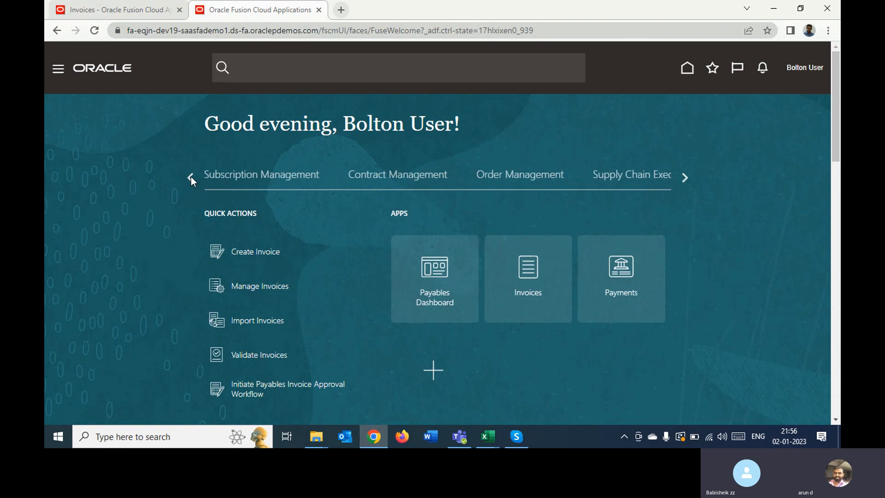
{"action": "left_click", "coordinate": [191, 176]}
{"action": "left_click", "coordinate": [190, 176]}
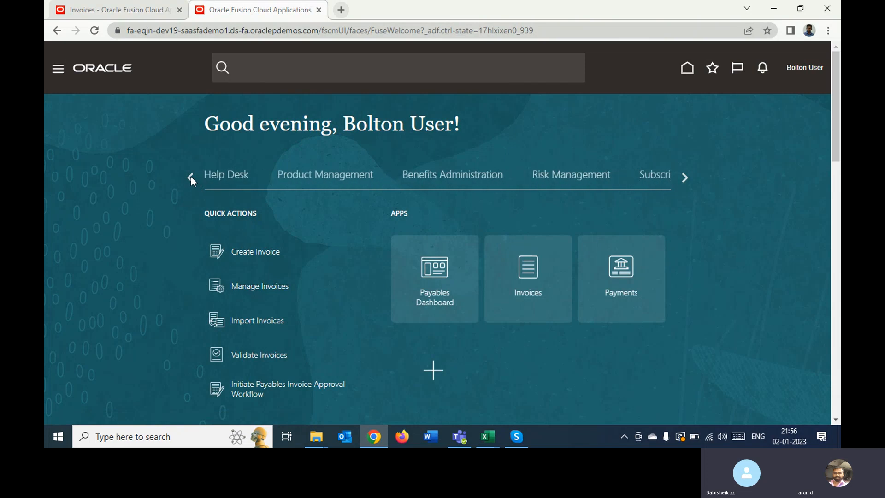
{"action": "left_click", "coordinate": [191, 177]}
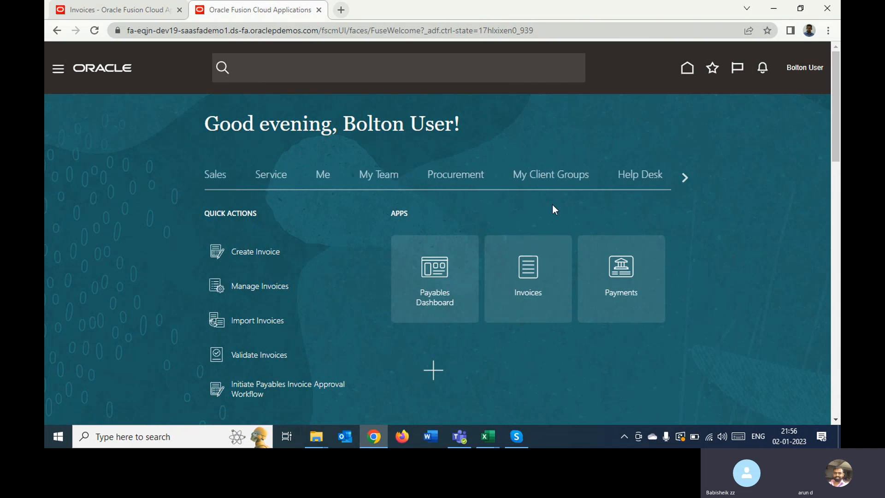
{"action": "left_click", "coordinate": [684, 178]}
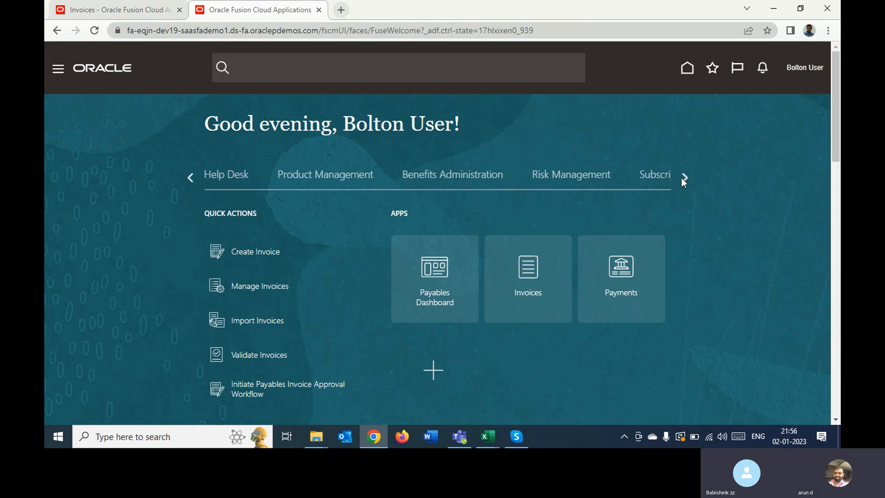
{"action": "left_click", "coordinate": [684, 178]}
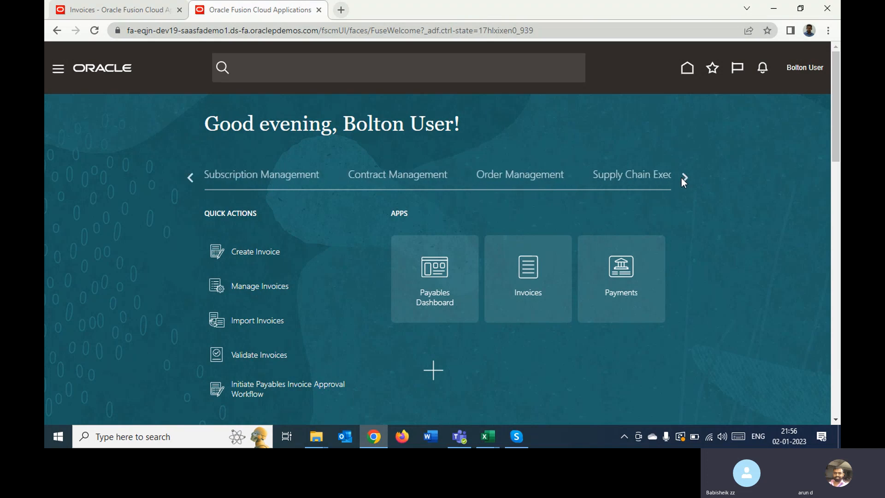
{"action": "left_click", "coordinate": [684, 178]}
{"action": "left_click", "coordinate": [683, 178]}
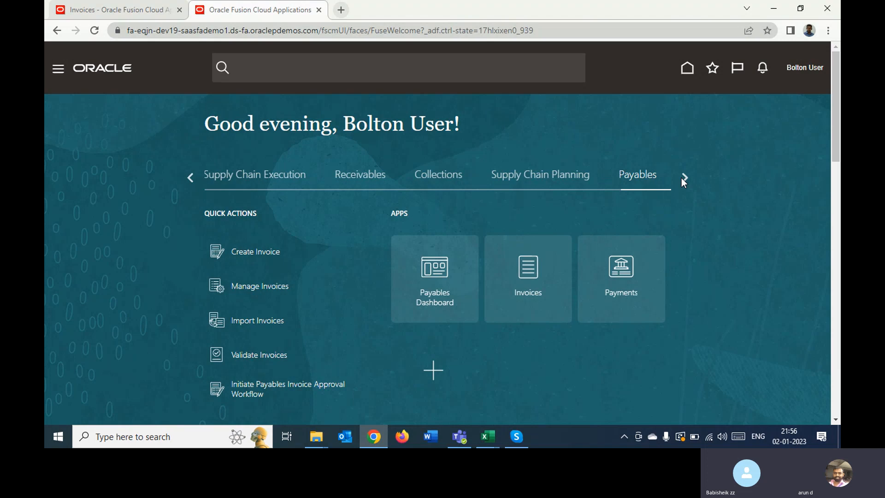
{"action": "left_click", "coordinate": [684, 178]}
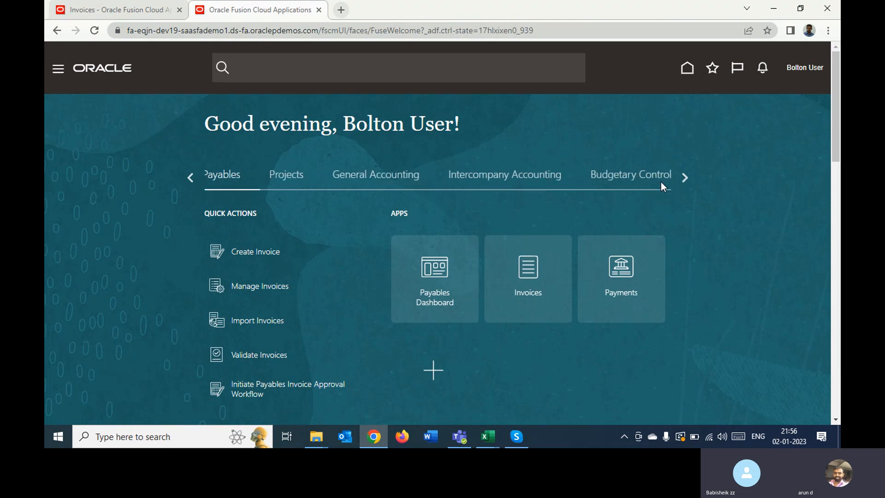
{"action": "left_click", "coordinate": [347, 181]}
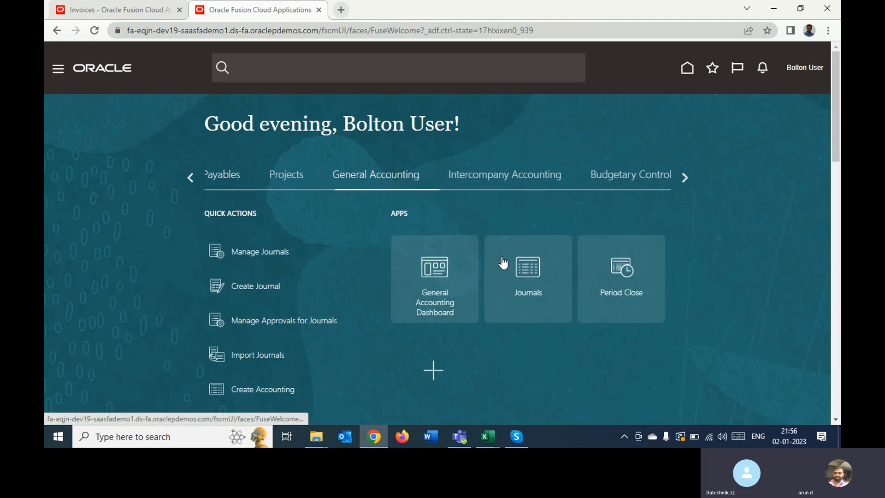
{"action": "left_click", "coordinate": [602, 276]}
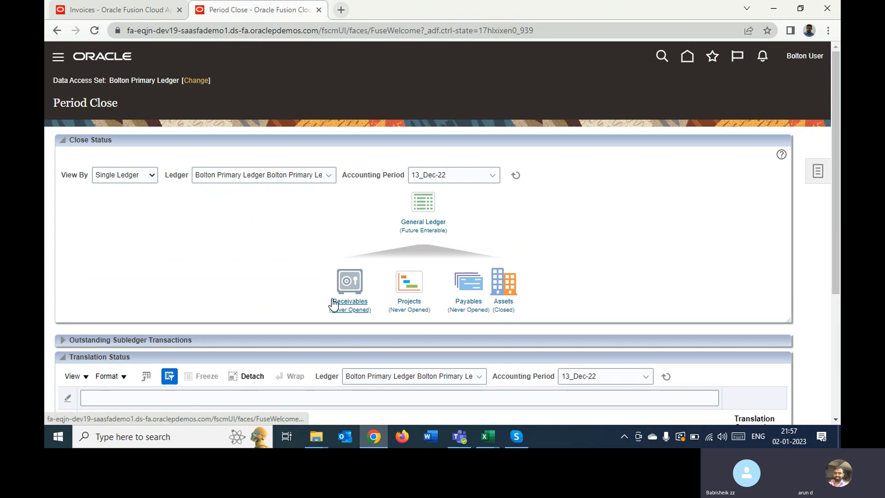
Try to open the 13_Dec-22 period in the General Ledger accounting period statuses and refresh the period list.
{"action": "left_click", "coordinate": [424, 220]}
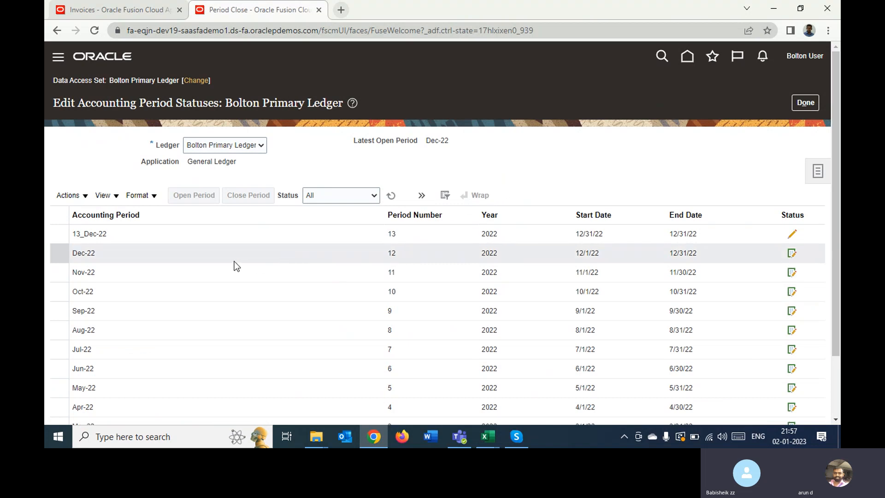
{"action": "left_click", "coordinate": [234, 261]}
{"action": "left_click", "coordinate": [227, 233]}
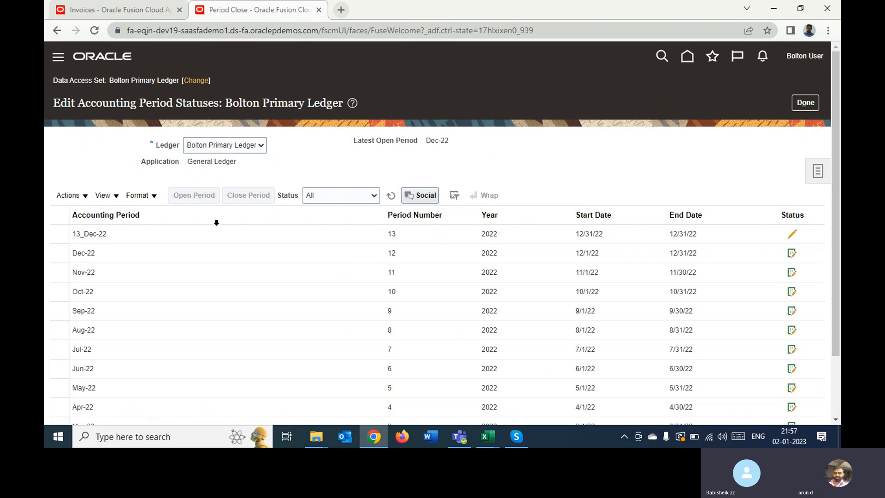
{"action": "left_click", "coordinate": [184, 233]}
{"action": "left_click", "coordinate": [194, 195]}
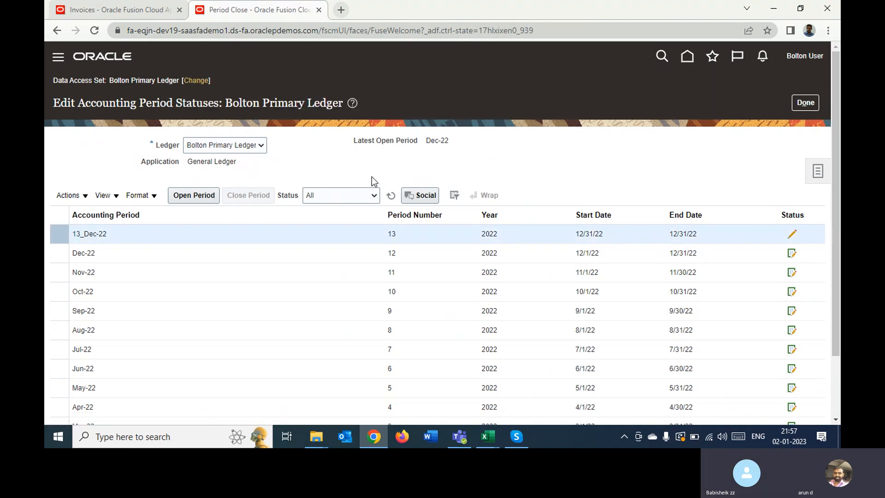
{"action": "left_click", "coordinate": [390, 196]}
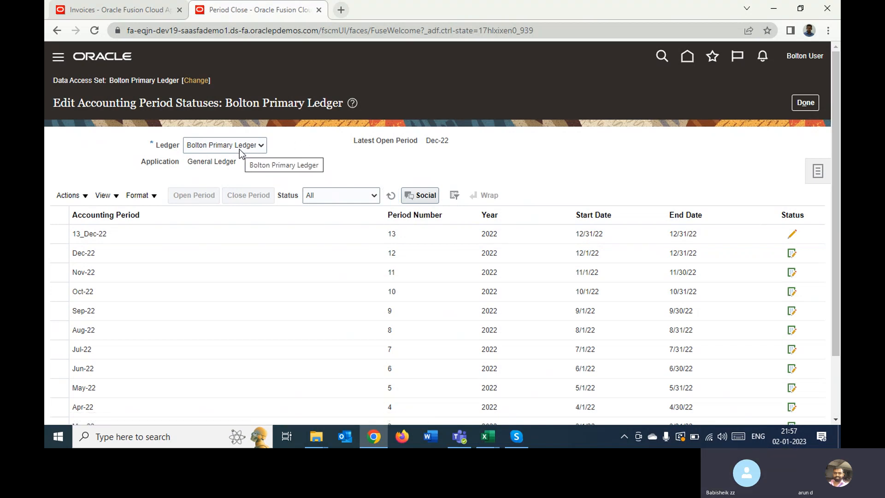
Switch to the Skype call, unmute the microphone, and minimize the call window.
{"action": "left_click", "coordinate": [517, 436]}
{"action": "left_click", "coordinate": [401, 399]}
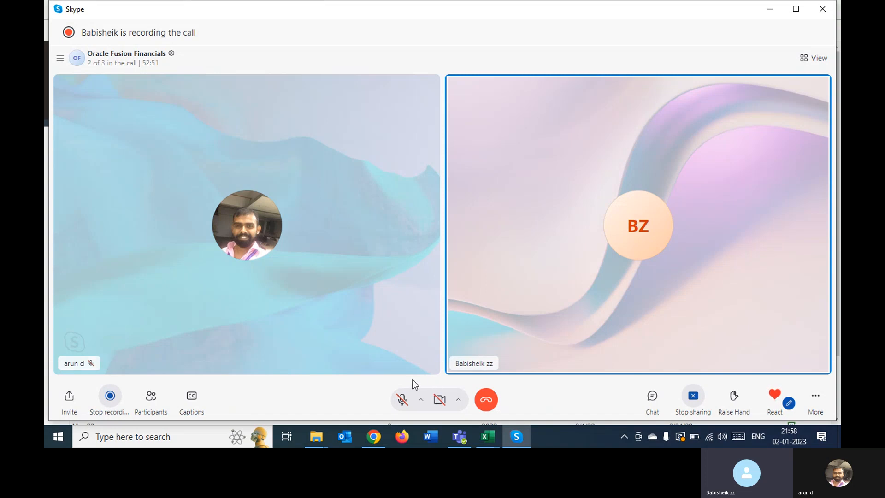
{"action": "left_click", "coordinate": [401, 399]}
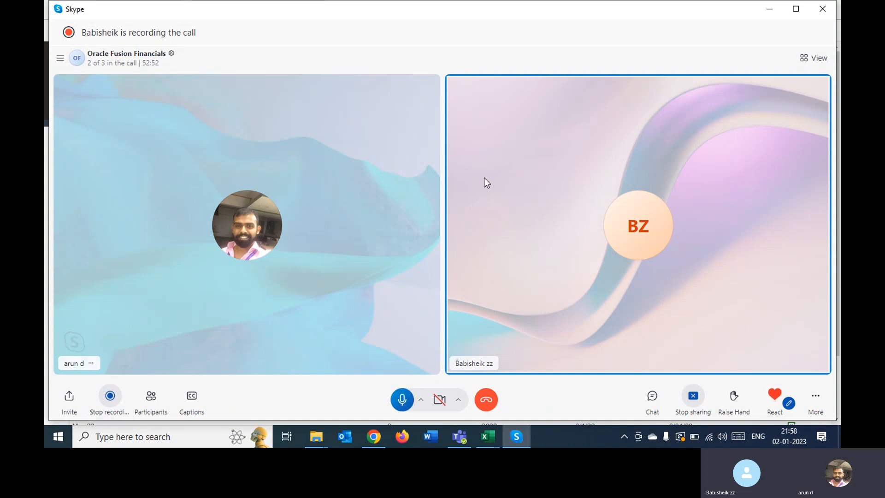
{"action": "left_click", "coordinate": [769, 9]}
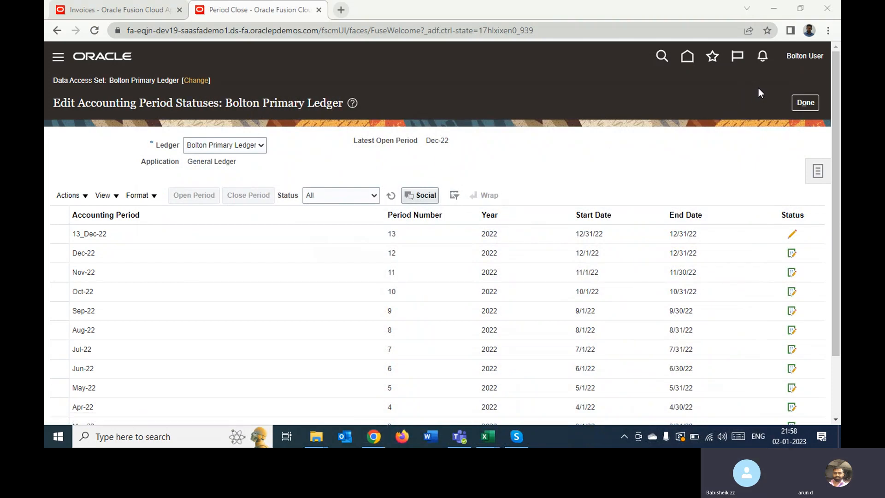
Refresh the General Ledger periods, submit the opening of 13_Dec-22 again, and return to the Period Close overview.
{"action": "left_click", "coordinate": [391, 195]}
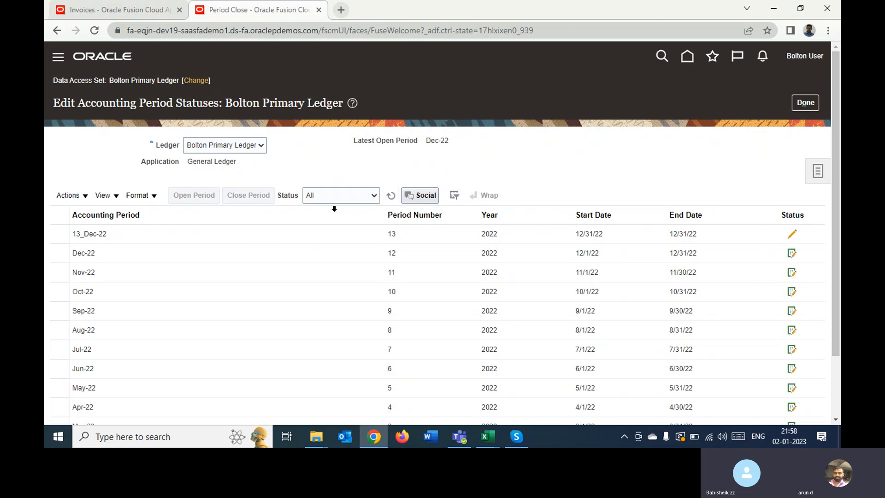
{"action": "left_click", "coordinate": [238, 233]}
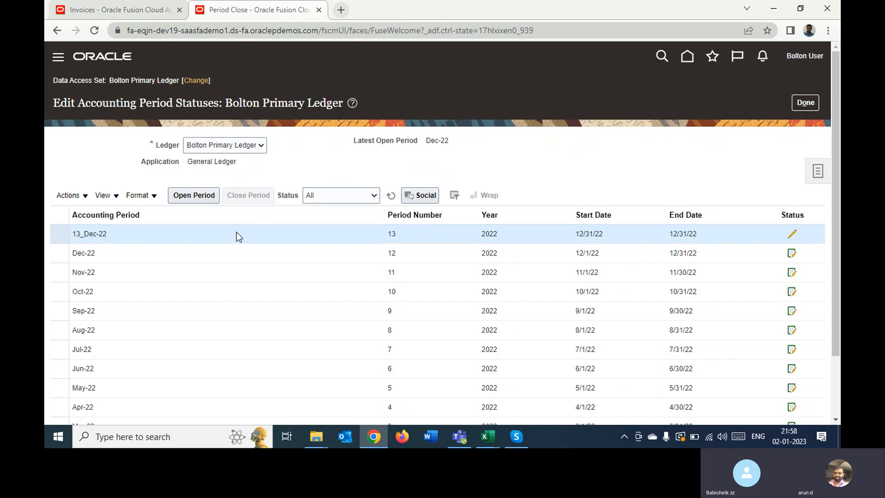
{"action": "left_click", "coordinate": [200, 195]}
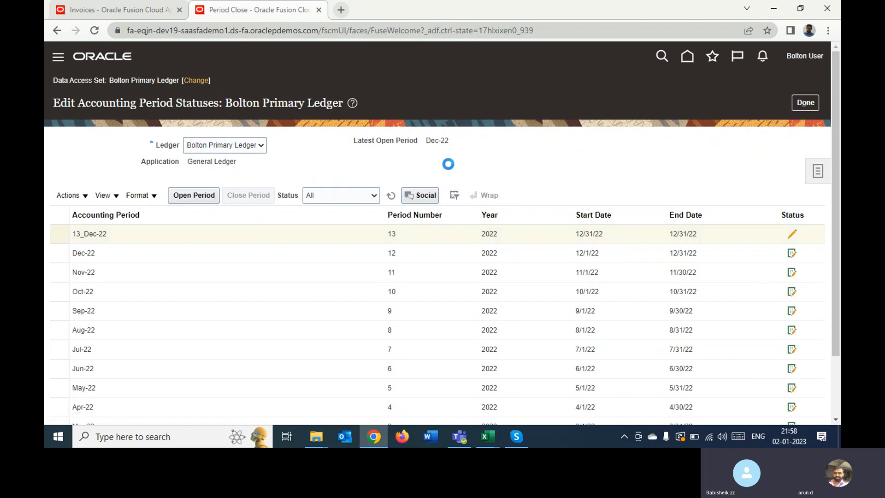
{"action": "left_click", "coordinate": [707, 88]}
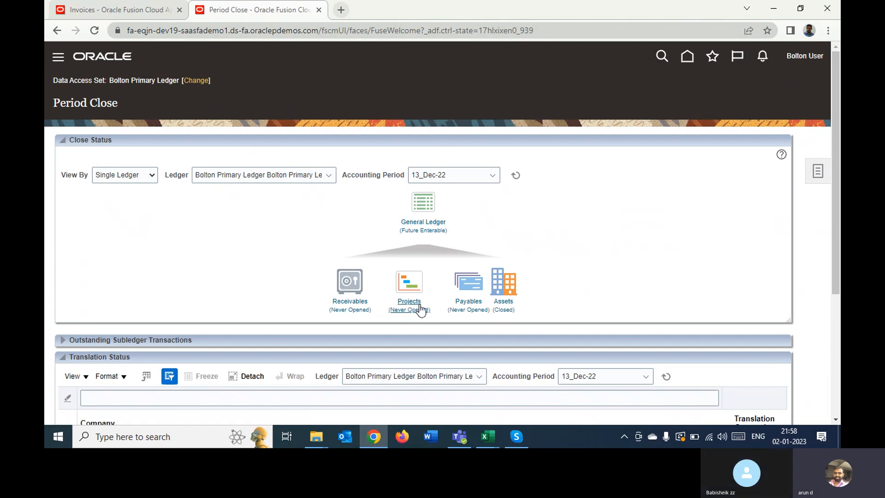
Open the Nov-22 accounting period for Payables in Bolton Primary Ledger and refresh the period list.
{"action": "left_click", "coordinate": [468, 302]}
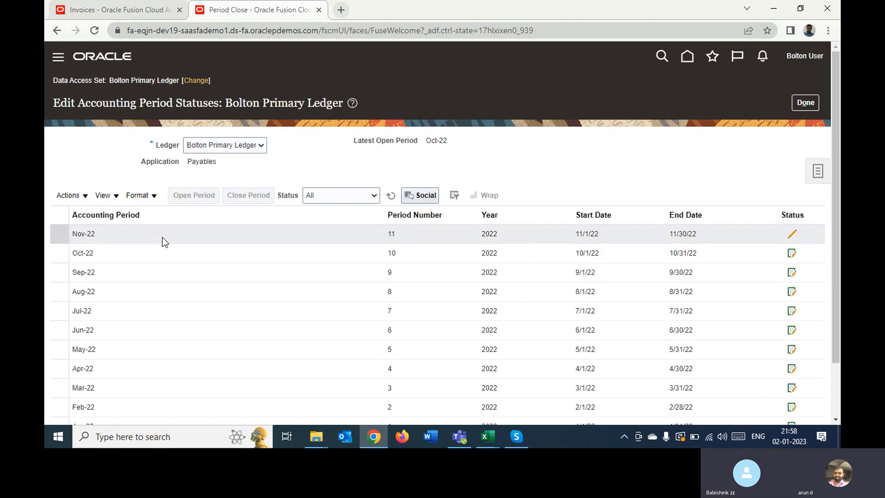
{"action": "left_click", "coordinate": [196, 195]}
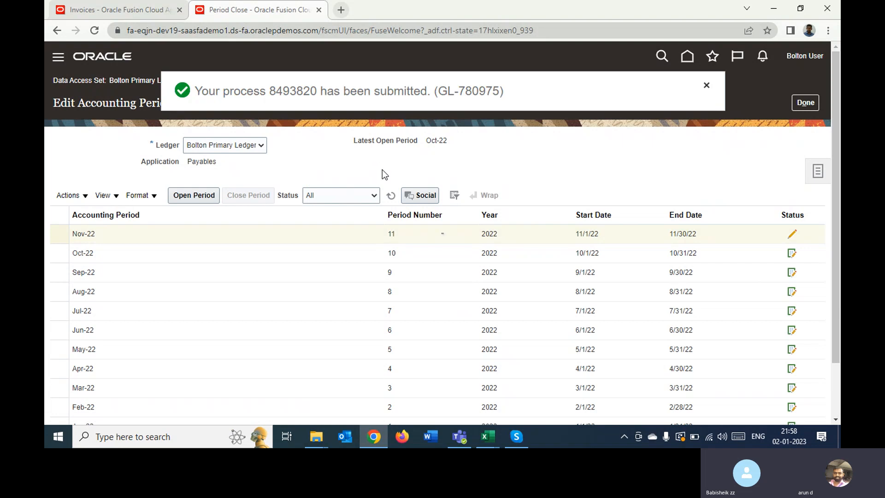
{"action": "left_click", "coordinate": [705, 85]}
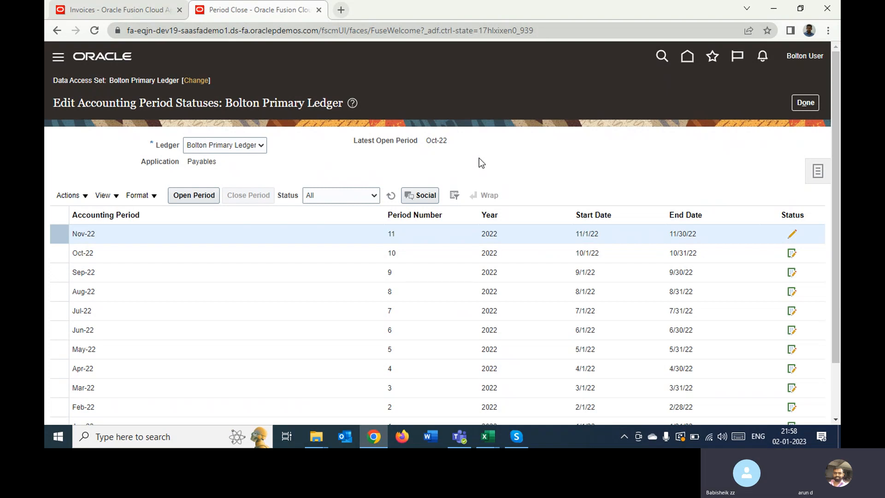
{"action": "left_click", "coordinate": [391, 196]}
{"action": "left_click", "coordinate": [391, 198]}
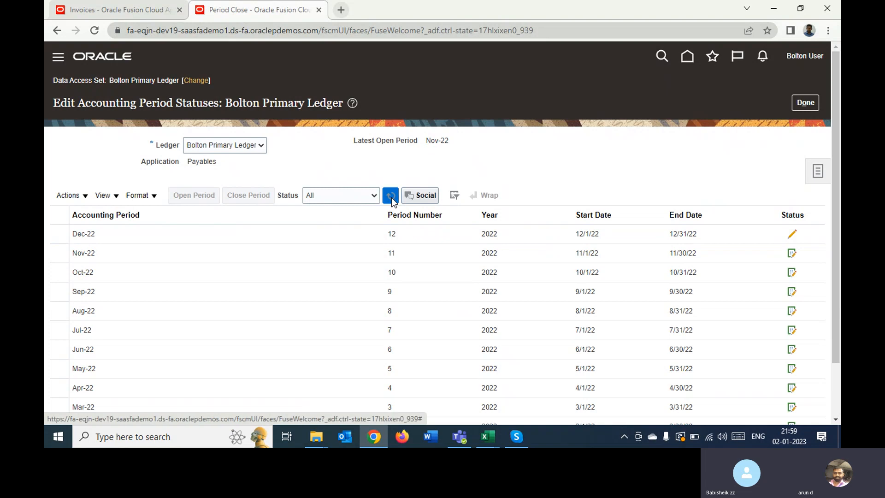
Open the Dec-22 accounting period for Payables, refresh the period list, and return to the Period Close overview.
{"action": "left_click", "coordinate": [117, 233]}
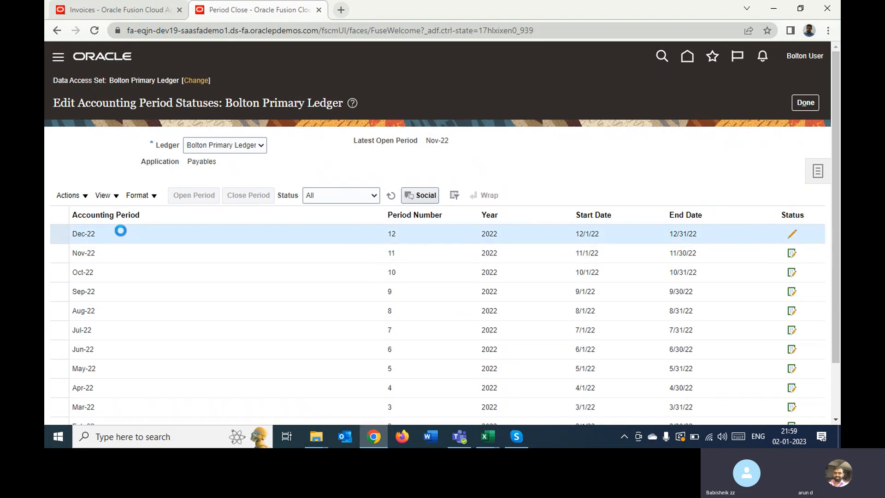
{"action": "left_click", "coordinate": [203, 196]}
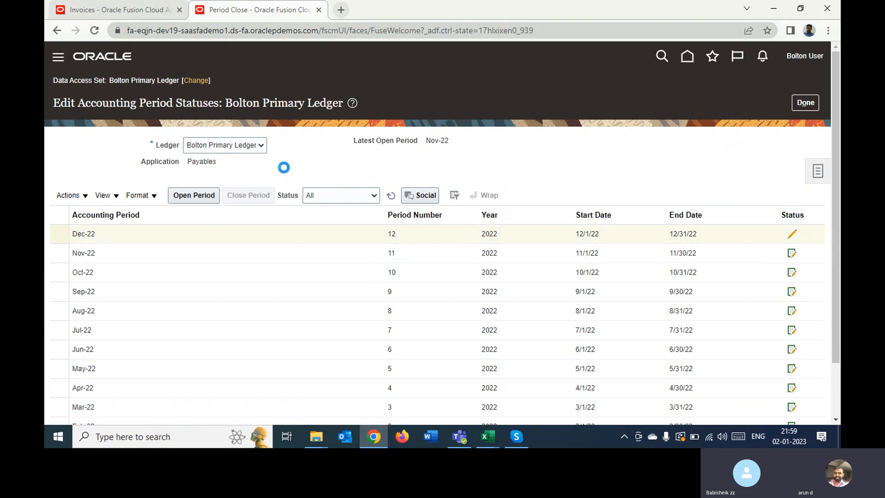
{"action": "left_click", "coordinate": [391, 196]}
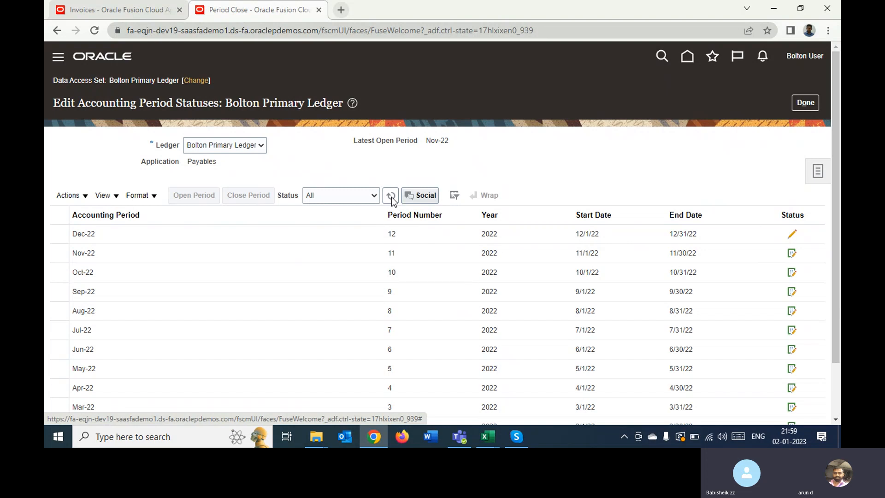
{"action": "left_click", "coordinate": [390, 197]}
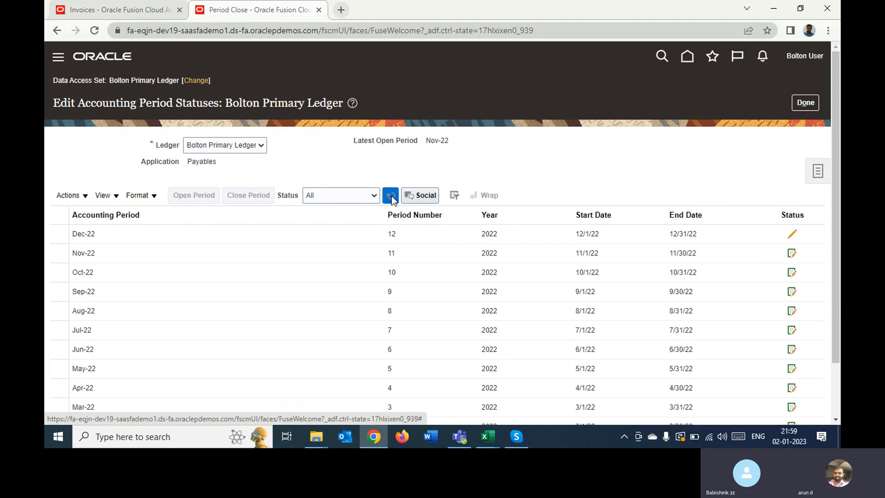
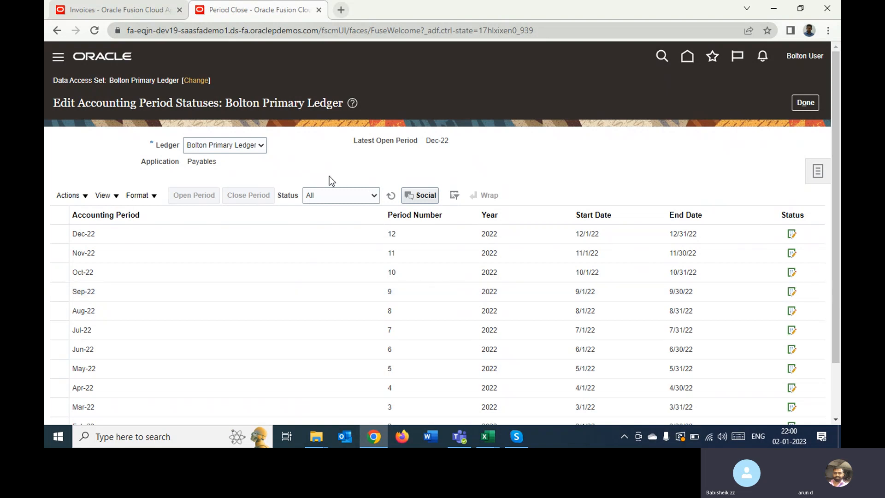
{"action": "left_click", "coordinate": [391, 197]}
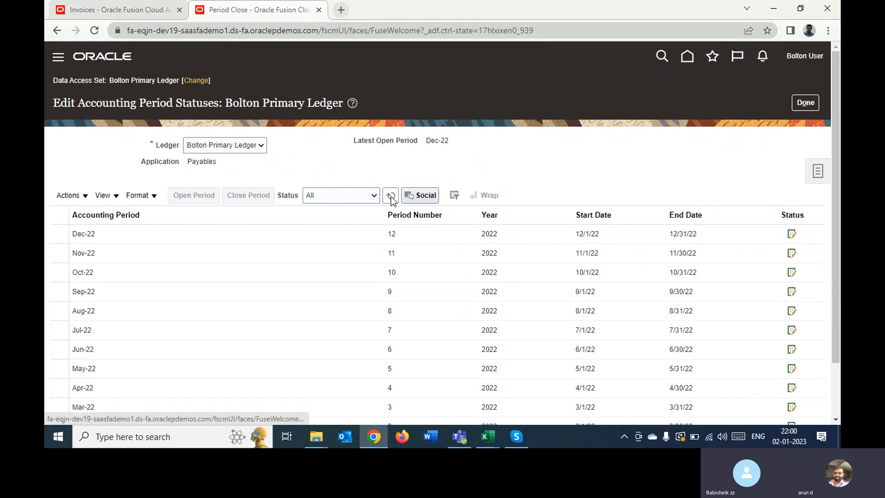
{"action": "left_click", "coordinate": [390, 197]}
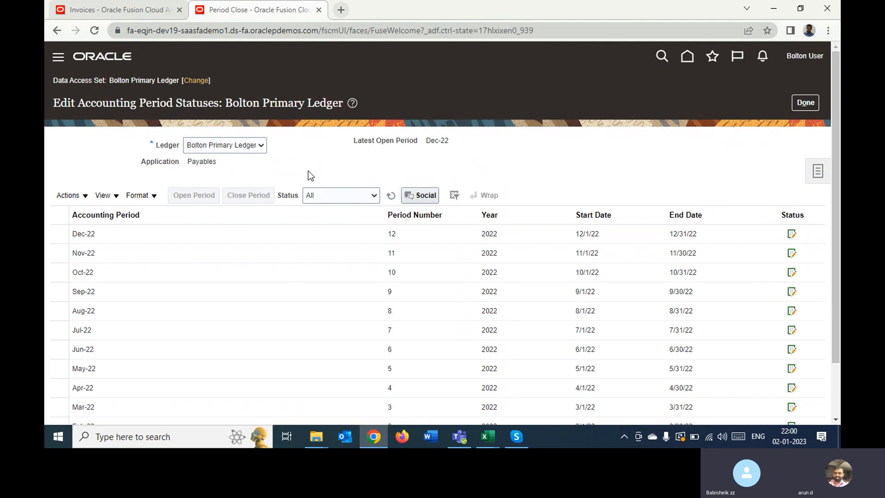
{"action": "left_click", "coordinate": [806, 105]}
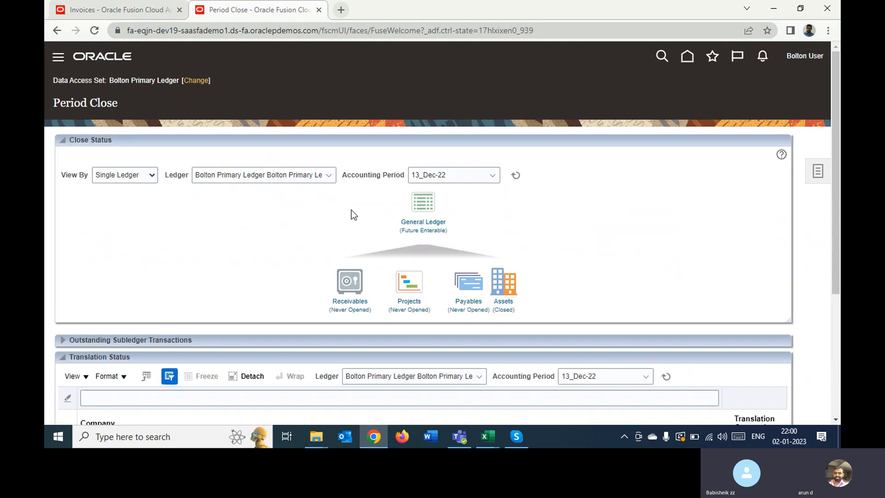
Check the General Ledger and Payables accounting period statuses of Bolton Primary Ledger.
{"action": "left_click", "coordinate": [421, 223]}
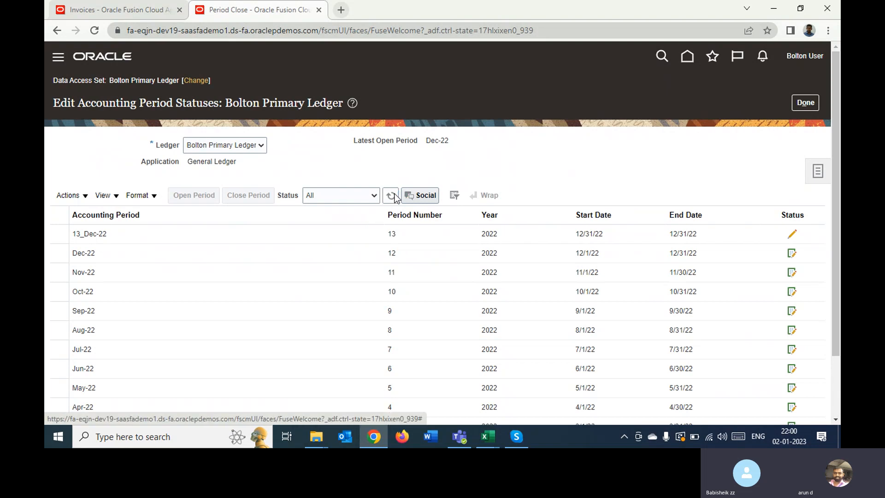
{"action": "left_click", "coordinate": [264, 238]}
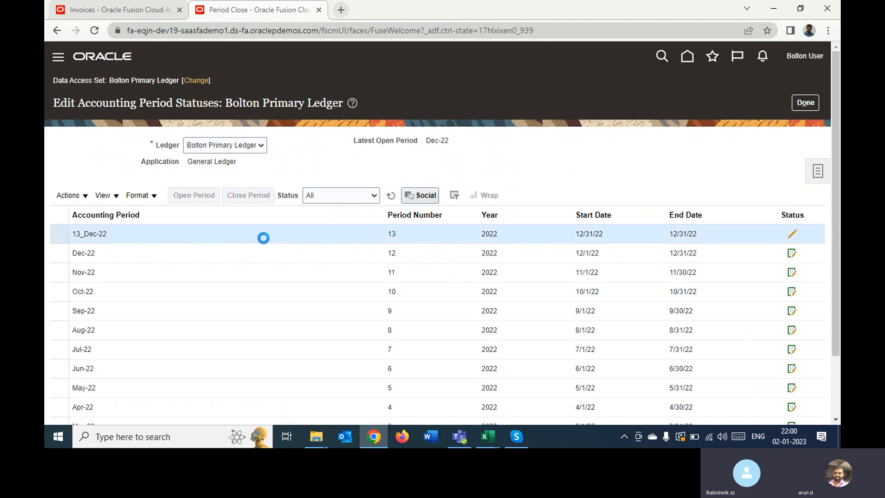
{"action": "left_click", "coordinate": [805, 102]}
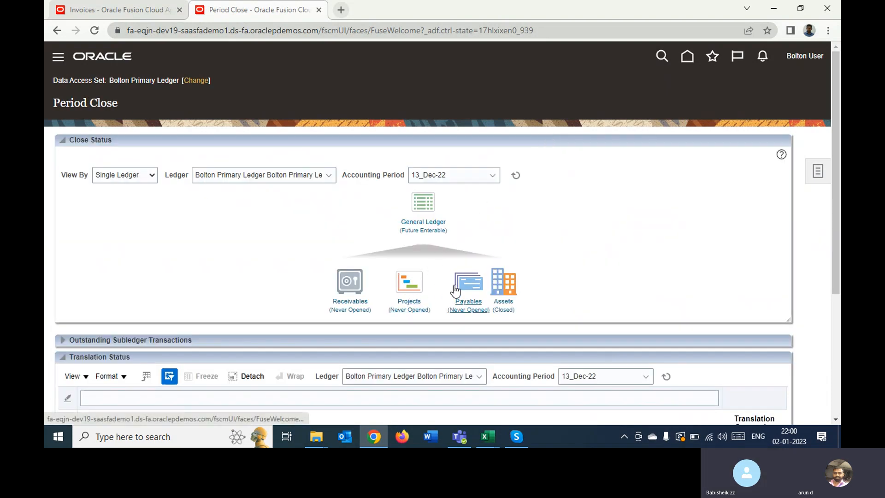
{"action": "left_click", "coordinate": [471, 305]}
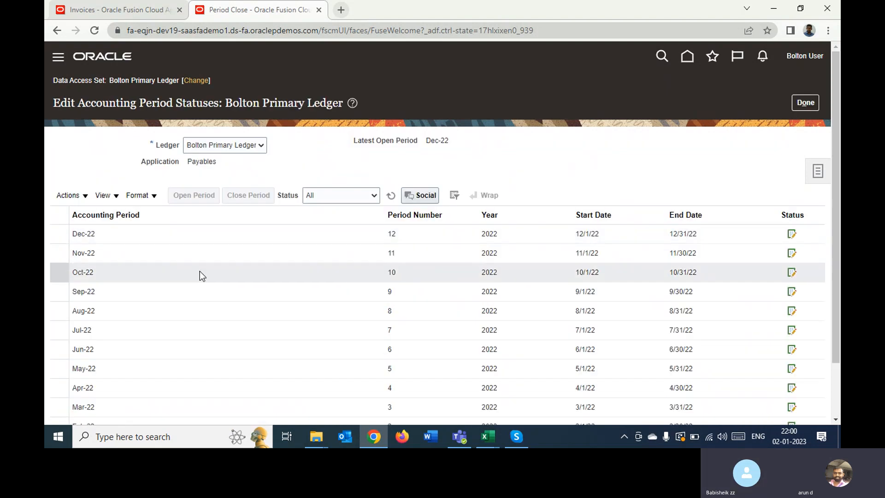
{"action": "left_click", "coordinate": [141, 230]}
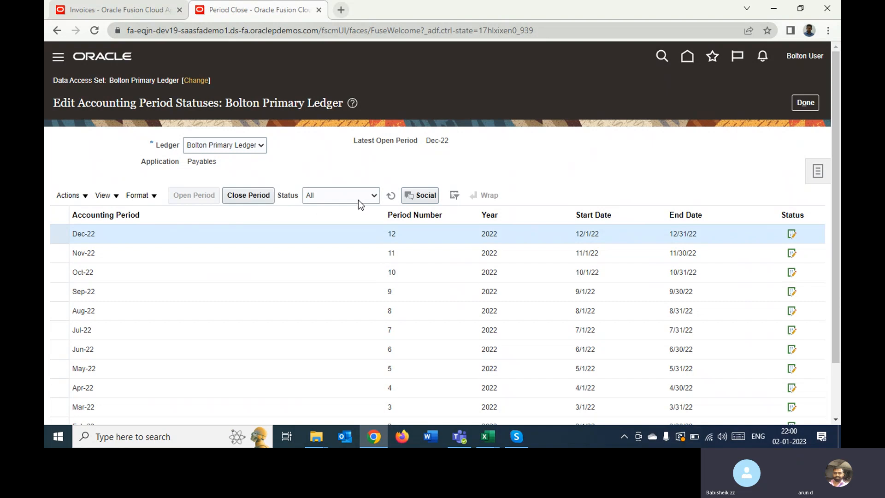
{"action": "left_click", "coordinate": [391, 195]}
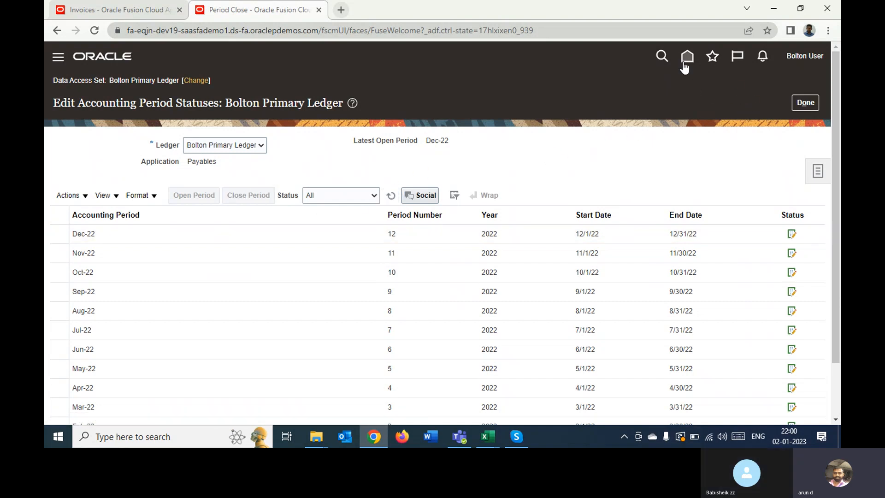
Return to the AVK Supplier invoice, set its accounting date to 12/30/22, and try to save it.
{"action": "left_click", "coordinate": [115, 9]}
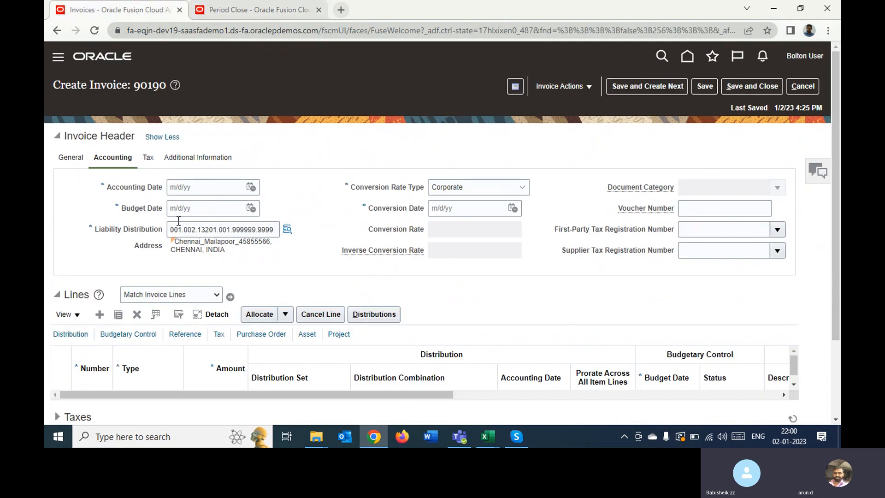
{"action": "left_click", "coordinate": [250, 187]}
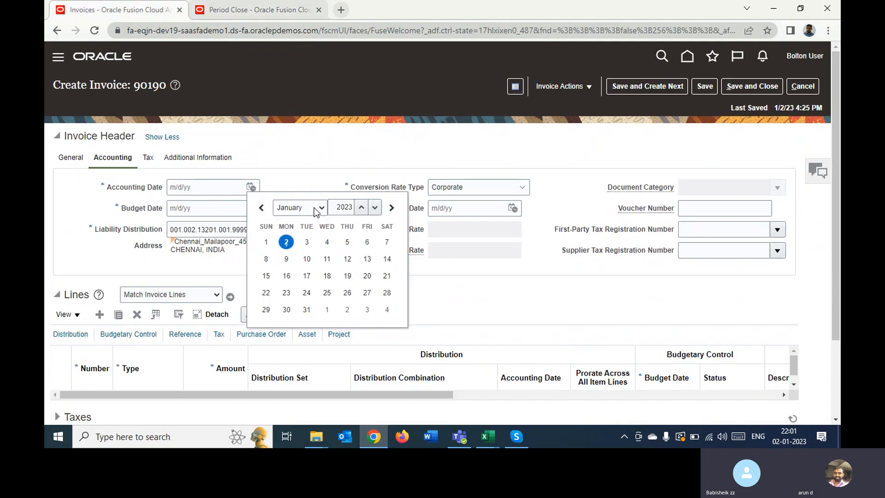
{"action": "left_click", "coordinate": [375, 208]}
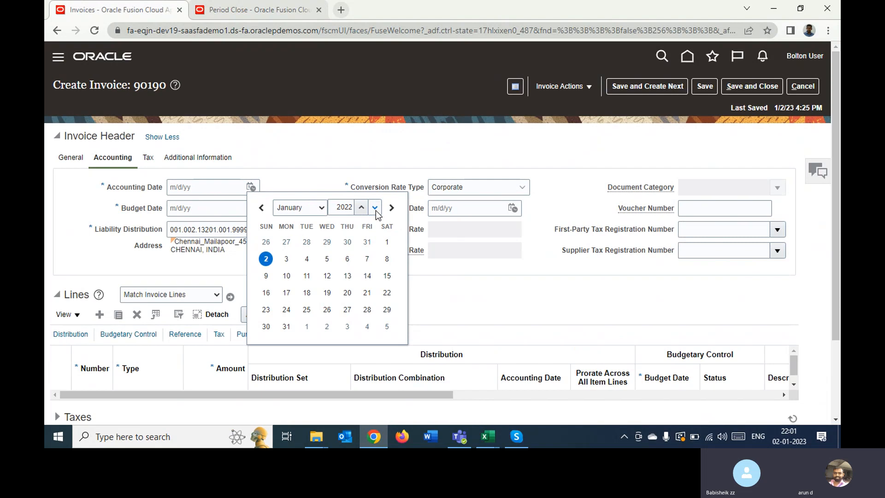
{"action": "left_click", "coordinate": [300, 207]}
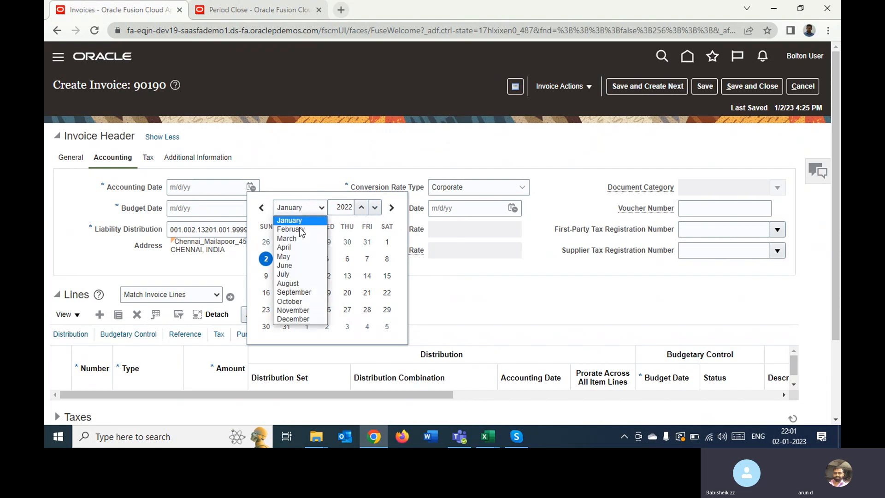
{"action": "left_click", "coordinate": [288, 318]}
{"action": "left_click", "coordinate": [367, 309]}
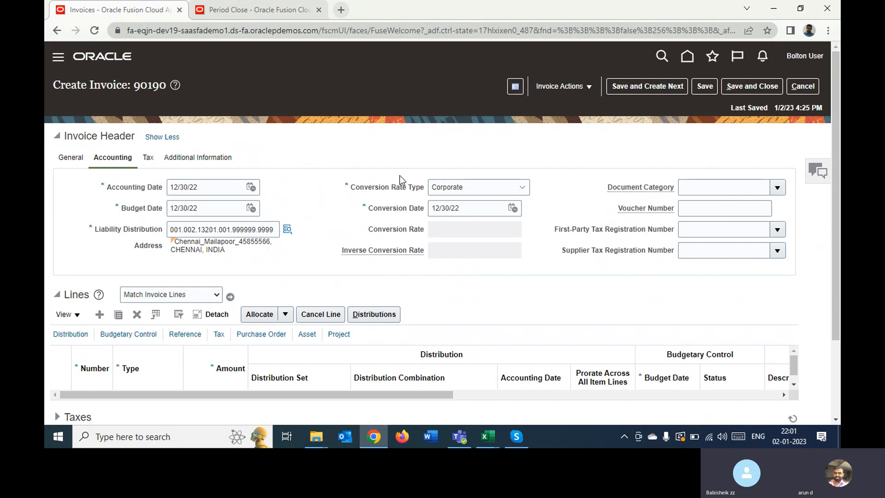
{"action": "left_click", "coordinate": [704, 85]}
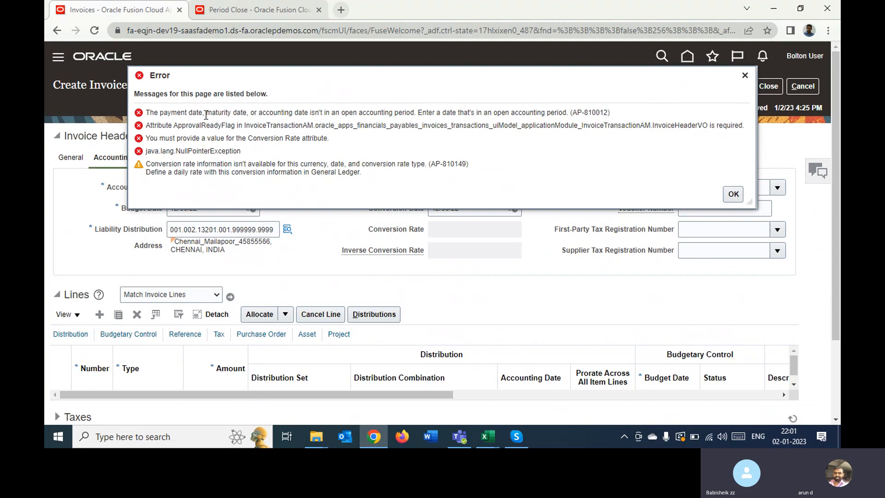
{"action": "left_click", "coordinate": [730, 197]}
Set the invoice date in the general header details to 12/30/22 and try to save the invoice again.
{"action": "left_click", "coordinate": [72, 158]}
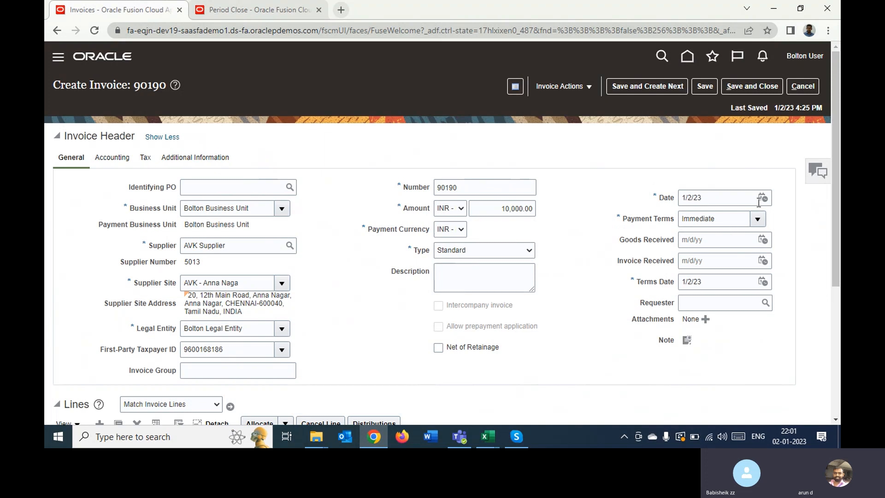
{"action": "left_click", "coordinate": [763, 198]}
{"action": "left_click", "coordinate": [732, 218]}
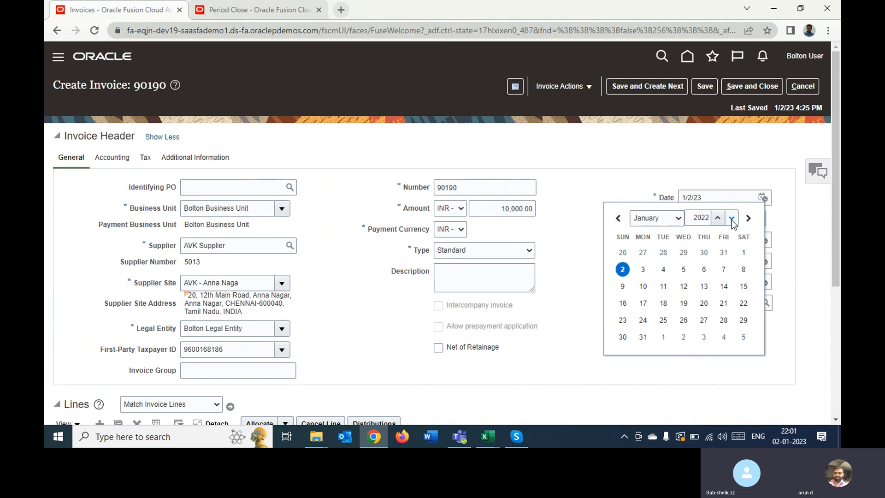
{"action": "left_click", "coordinate": [677, 221]}
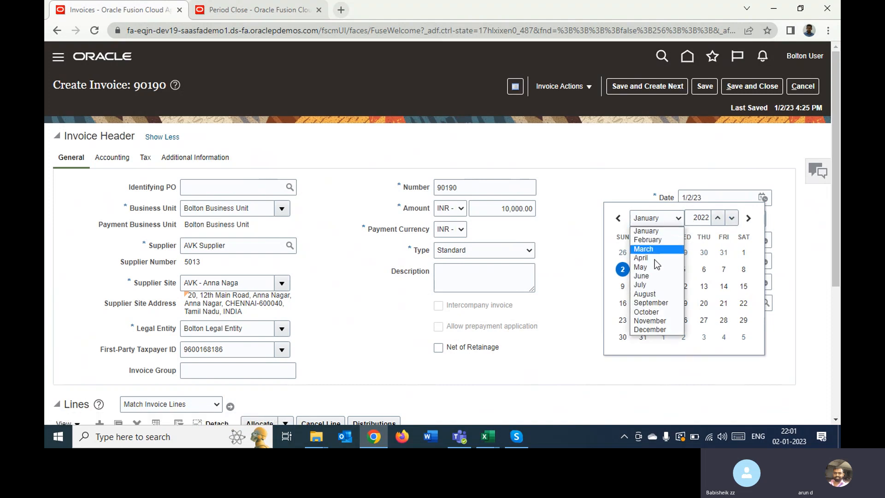
{"action": "left_click", "coordinate": [664, 328]}
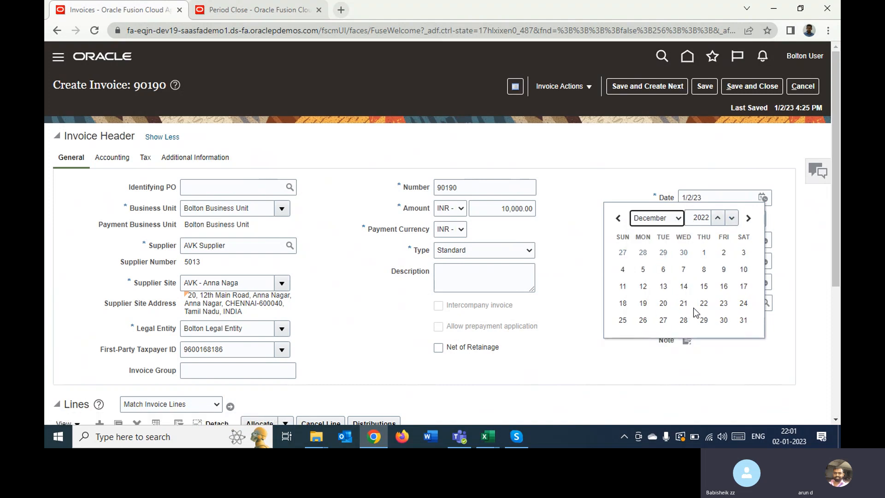
{"action": "left_click", "coordinate": [723, 320]}
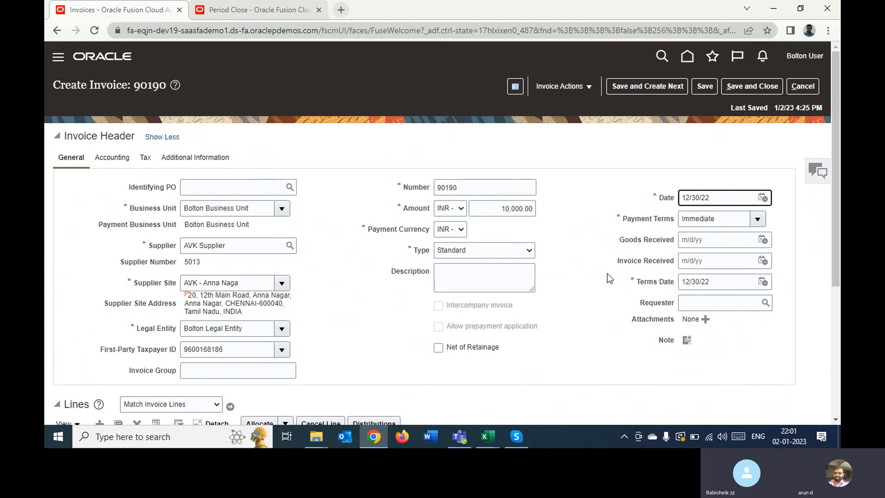
{"action": "left_click", "coordinate": [607, 273]}
{"action": "left_click", "coordinate": [705, 86]}
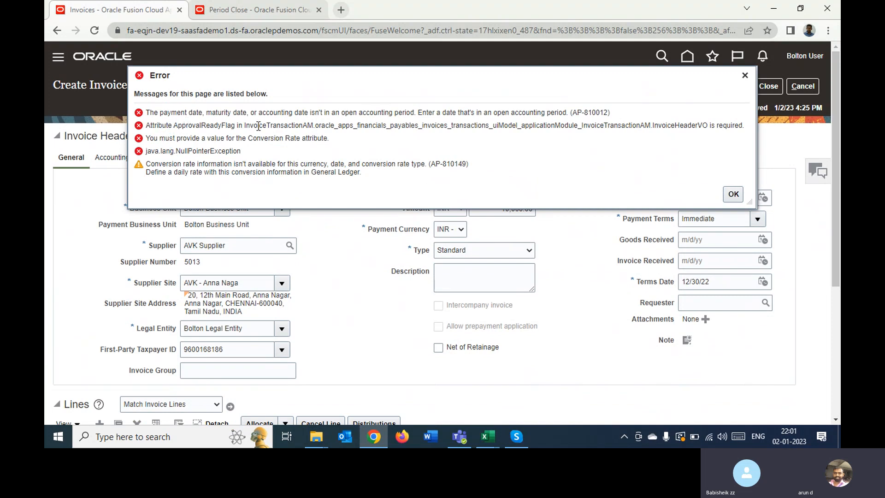
Recheck the Payables period statuses of Bolton Primary Ledger and reread the error messages on the AVK Supplier invoice.
{"action": "left_click", "coordinate": [235, 11]}
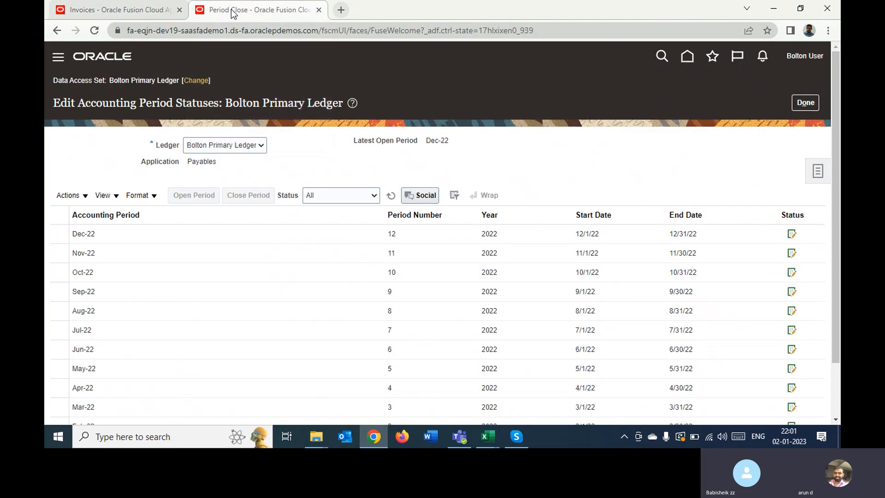
{"action": "left_click", "coordinate": [341, 237]}
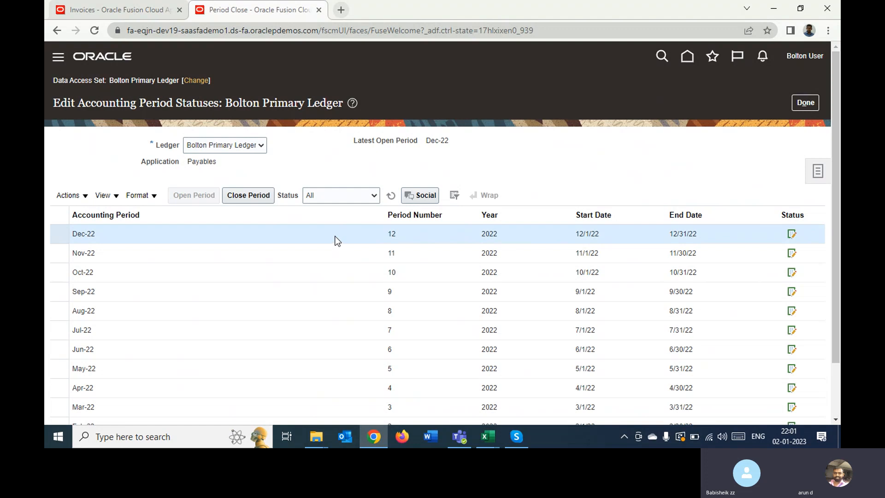
{"action": "scroll", "coordinate": [839, 168], "scroll_direction": "down", "scroll_amount": 3}
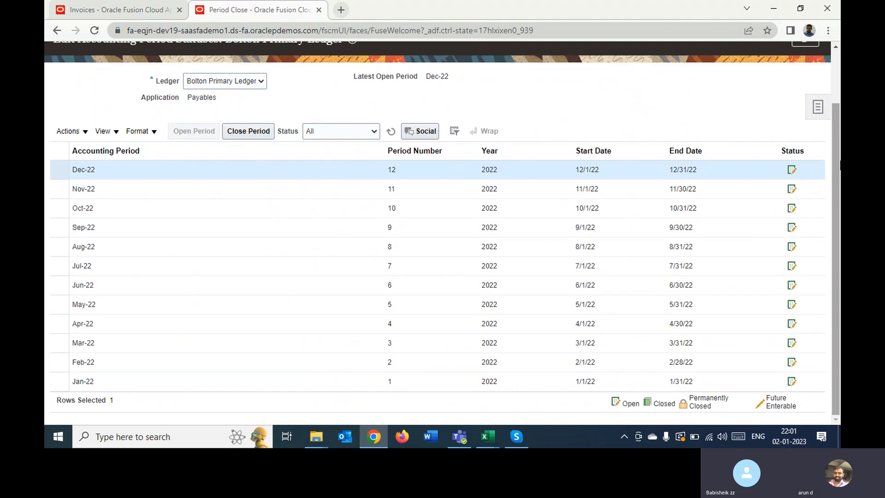
{"action": "scroll", "coordinate": [839, 167], "scroll_direction": "up", "scroll_amount": 3}
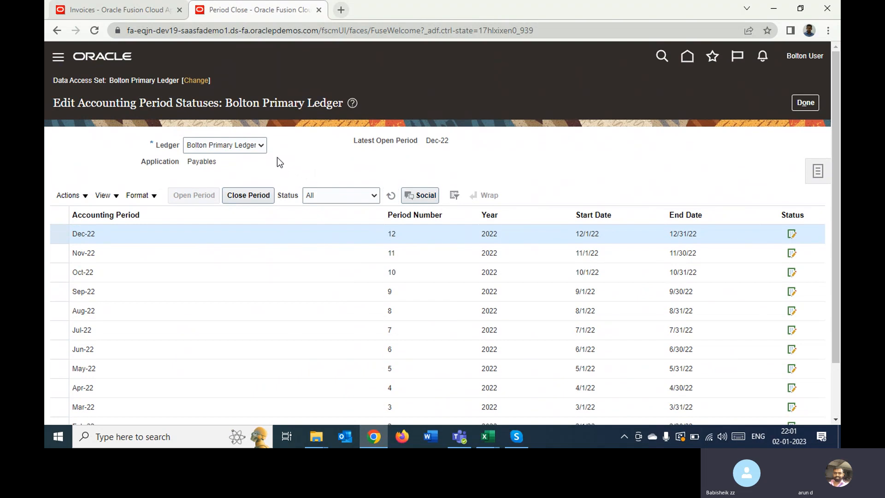
{"action": "left_click", "coordinate": [806, 103]}
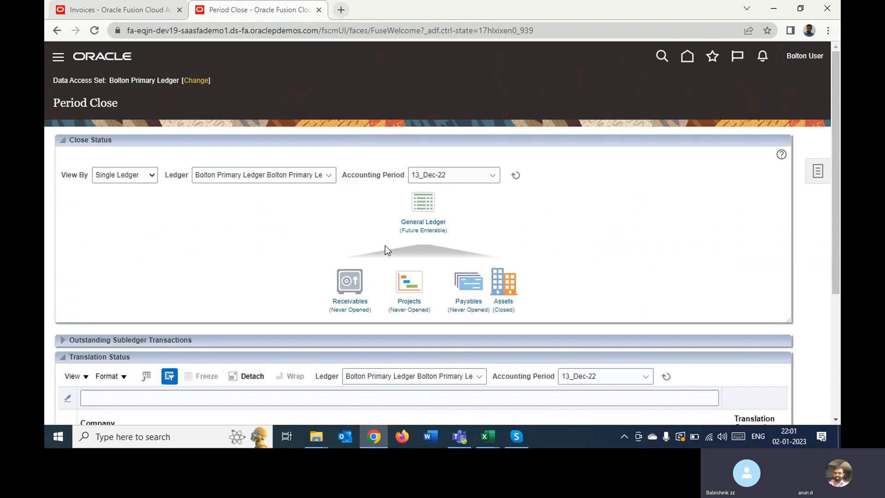
{"action": "left_click", "coordinate": [480, 282]}
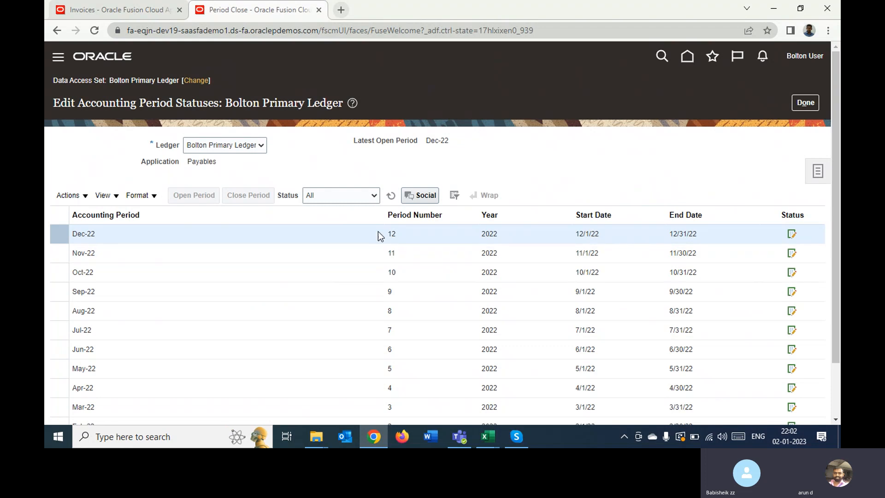
{"action": "left_click", "coordinate": [397, 196]}
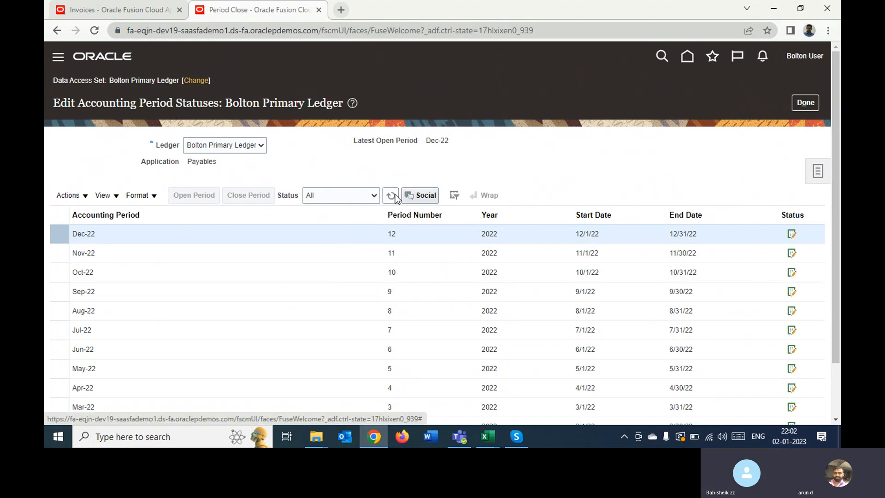
{"action": "left_click", "coordinate": [114, 10]}
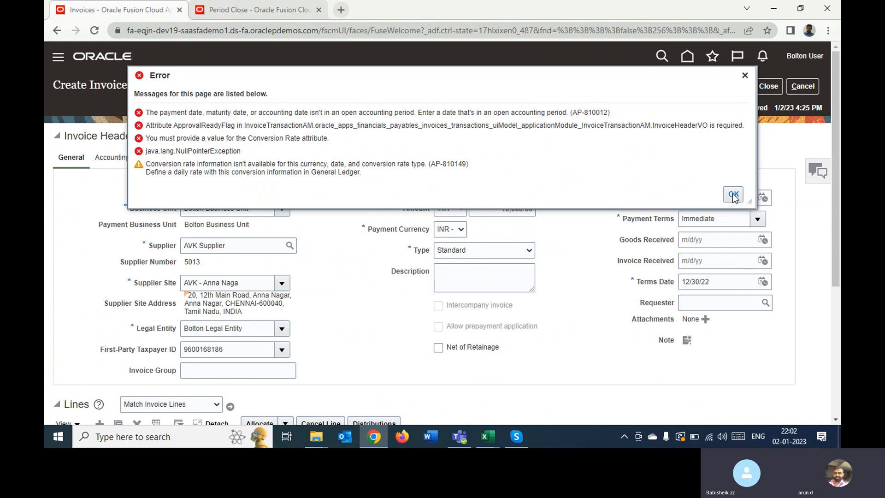
{"action": "left_click_drag", "start_coordinate": [191, 125], "coordinate": [323, 127]}
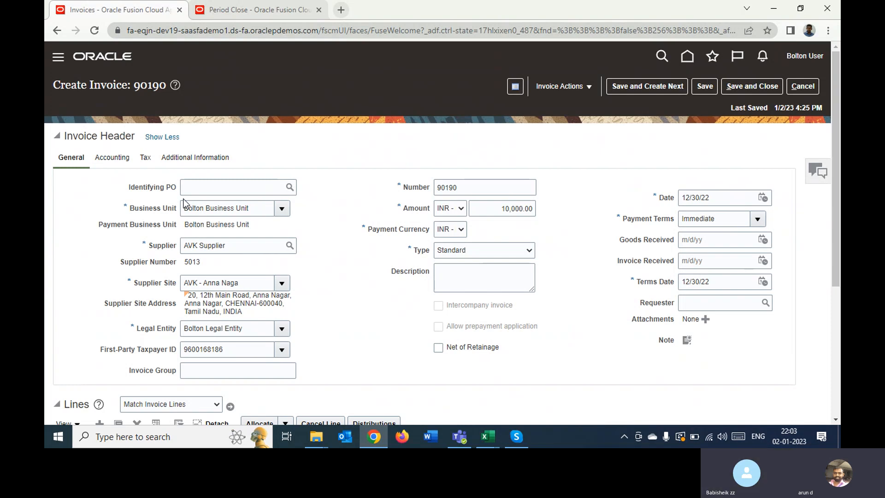
Mute and unmute the microphone in the Skype call, and return to the invoice.
{"action": "left_click", "coordinate": [516, 436]}
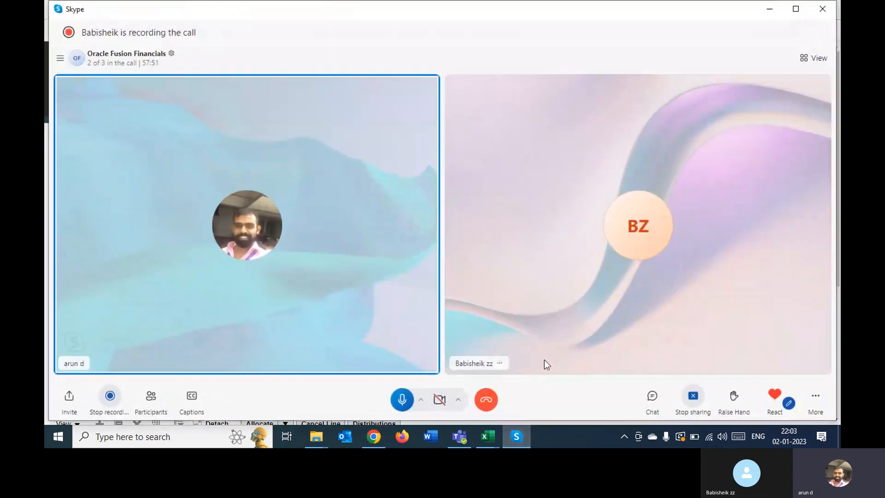
{"action": "left_click", "coordinate": [390, 409]}
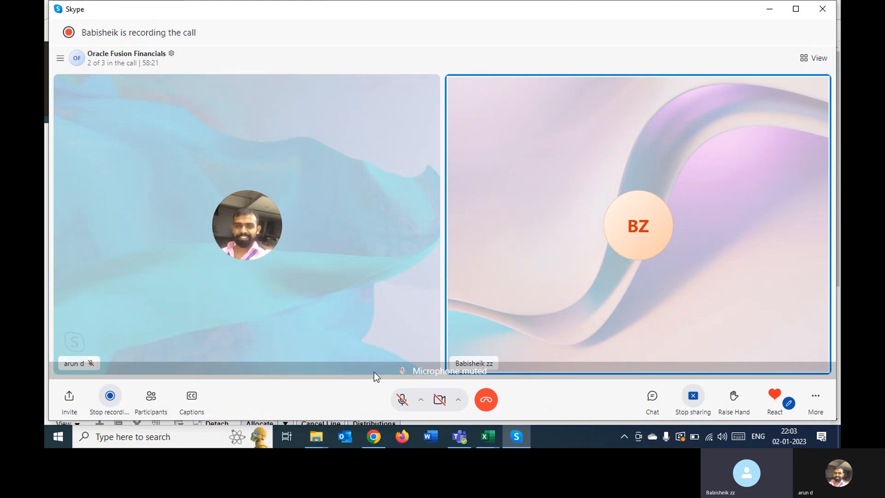
{"action": "left_click", "coordinate": [401, 402]}
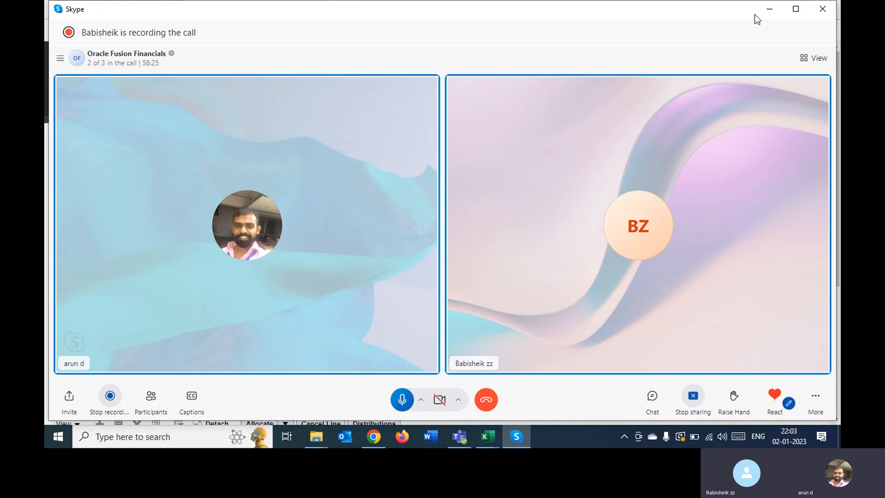
{"action": "left_click", "coordinate": [768, 10]}
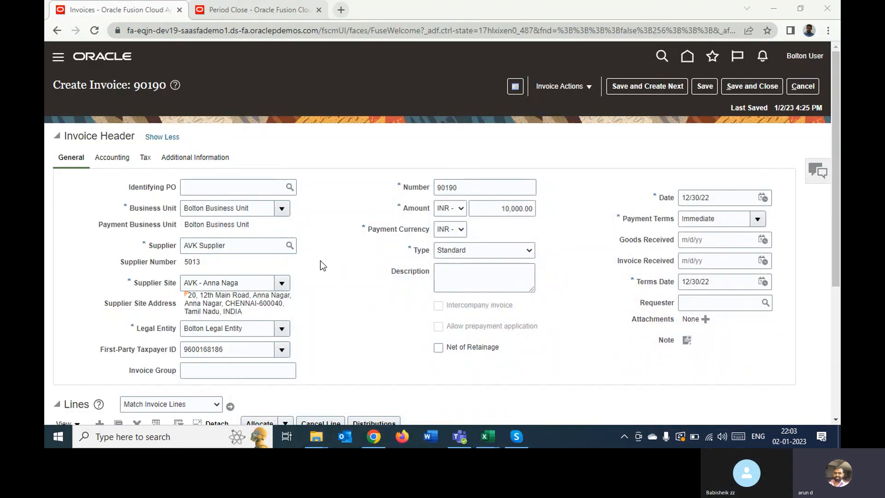
{"action": "left_click", "coordinate": [336, 264]}
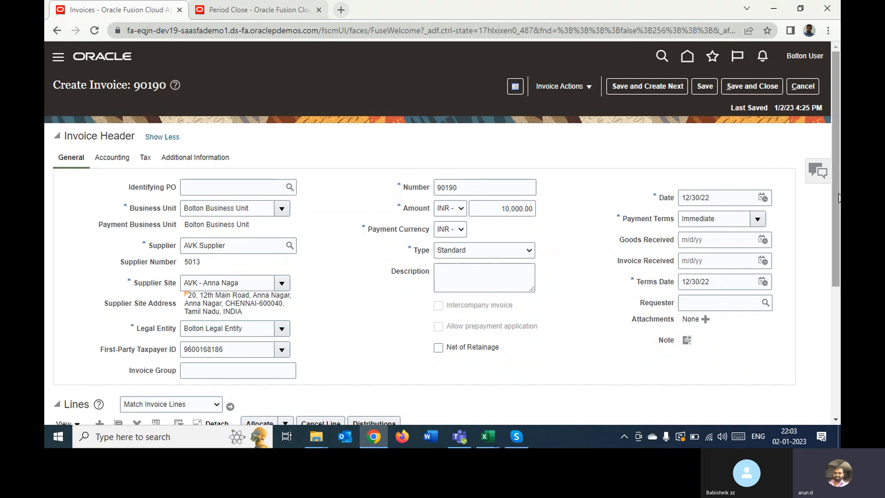
Set the AVK Supplier invoice's date in the general header details to 10/14/22.
{"action": "left_click", "coordinate": [762, 198]}
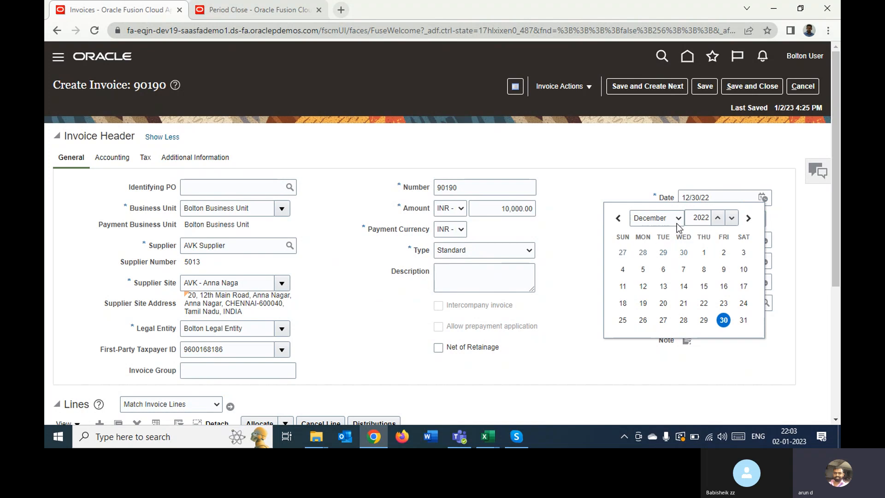
{"action": "left_click", "coordinate": [677, 221]}
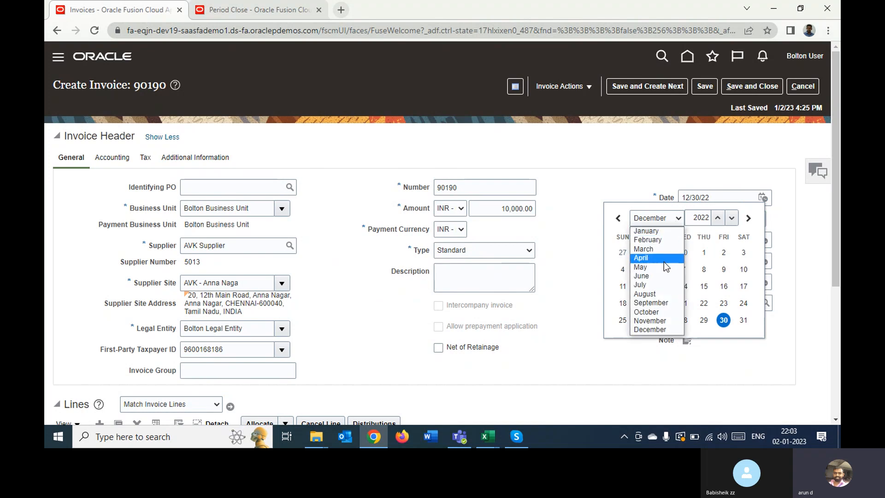
{"action": "left_click", "coordinate": [663, 312]}
{"action": "left_click", "coordinate": [723, 286]}
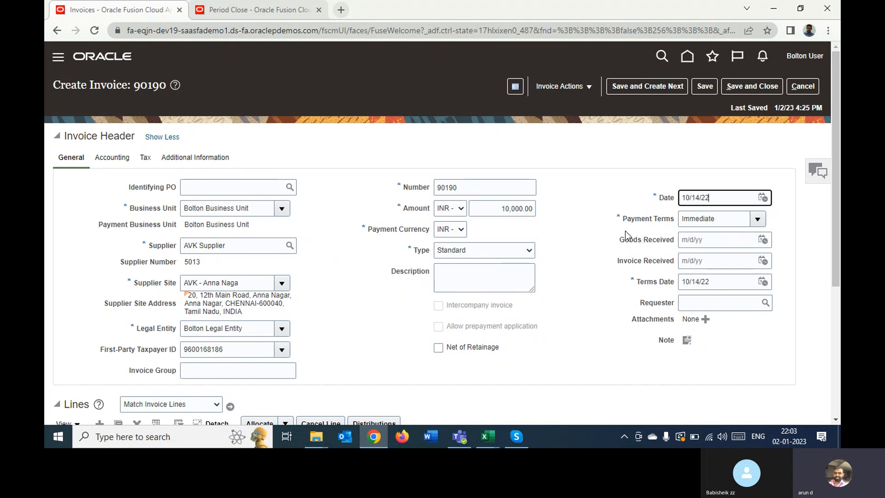
Set the invoice's accounting date to 10/14/22, try to save the invoice, and dismiss the error messages.
{"action": "left_click", "coordinate": [103, 160]}
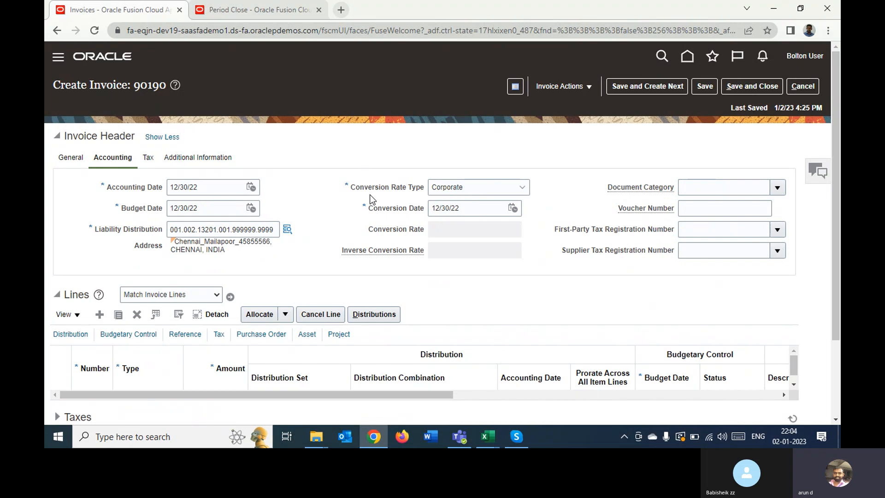
{"action": "left_click", "coordinate": [250, 186]}
{"action": "left_click", "coordinate": [309, 208]}
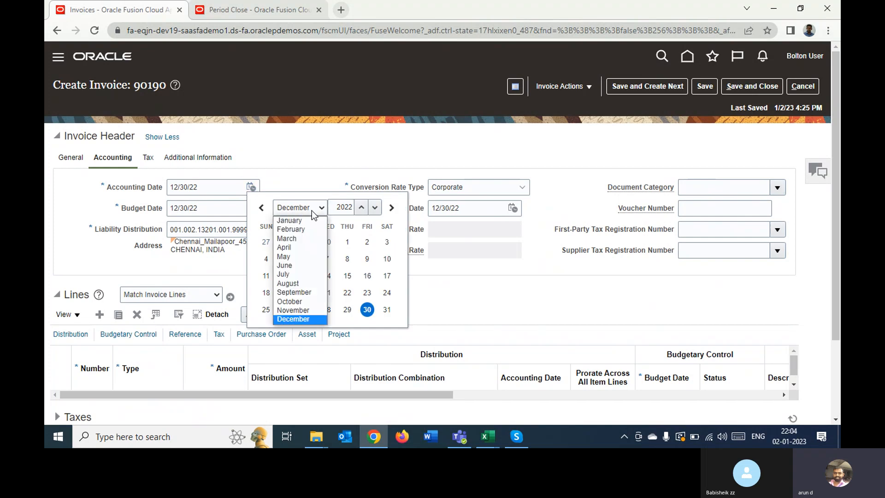
{"action": "left_click", "coordinate": [294, 301]}
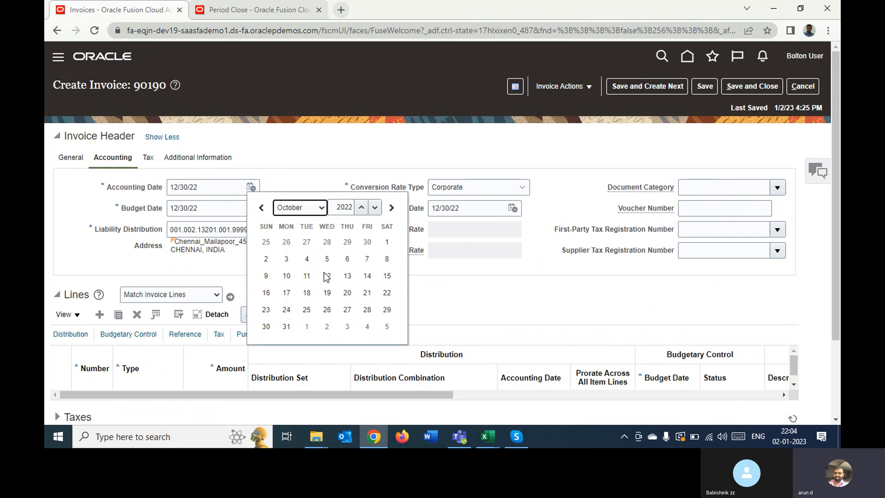
{"action": "left_click", "coordinate": [367, 276]}
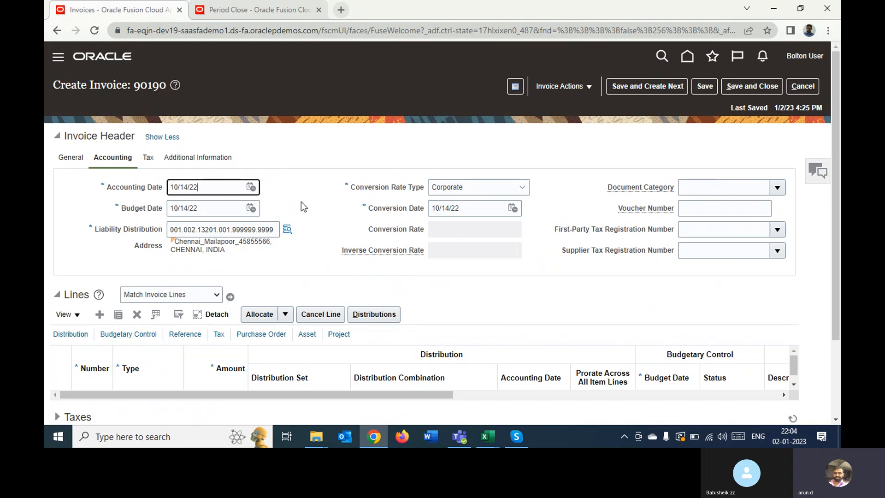
{"action": "left_click", "coordinate": [703, 86]}
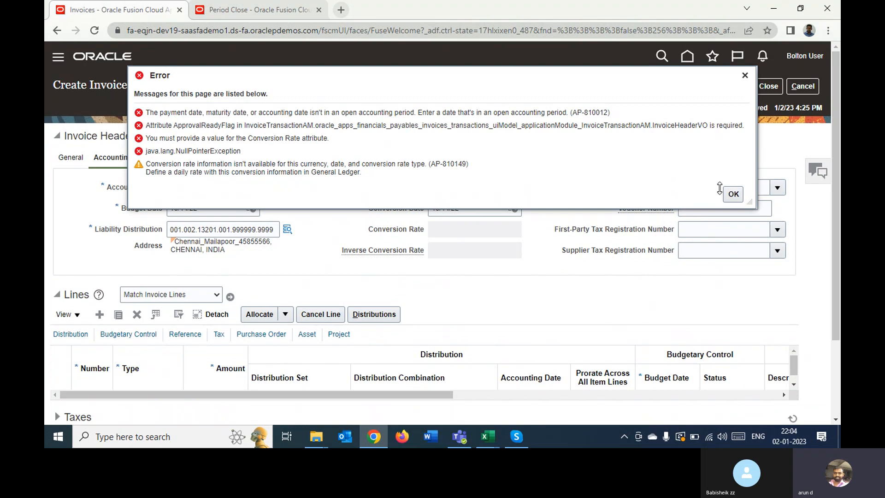
{"action": "left_click", "coordinate": [733, 193]}
Discard the unsaved AVK Supplier invoice and start a new one with the invoice date 10/14/22.
{"action": "left_click", "coordinate": [813, 86]}
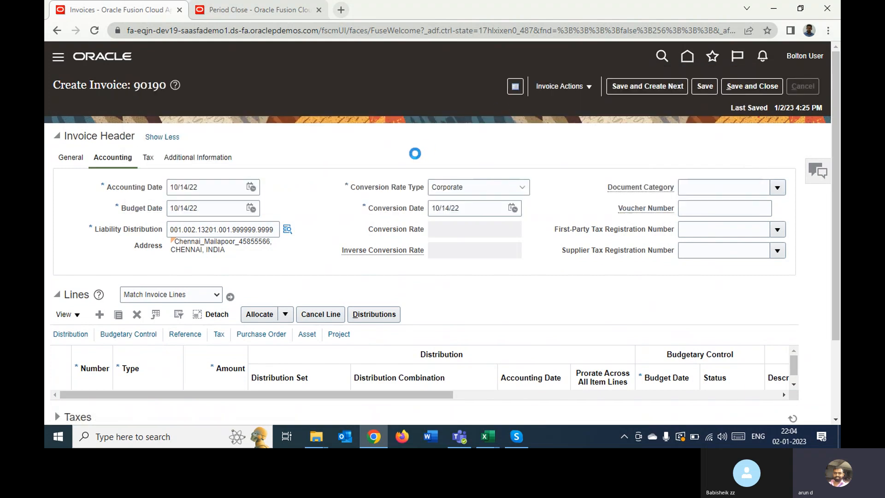
{"action": "left_click", "coordinate": [219, 261]}
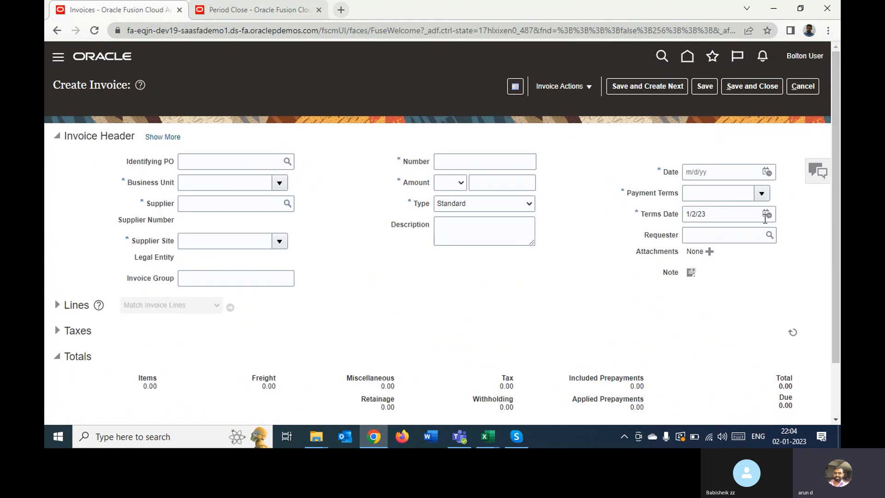
{"action": "left_click", "coordinate": [768, 172]}
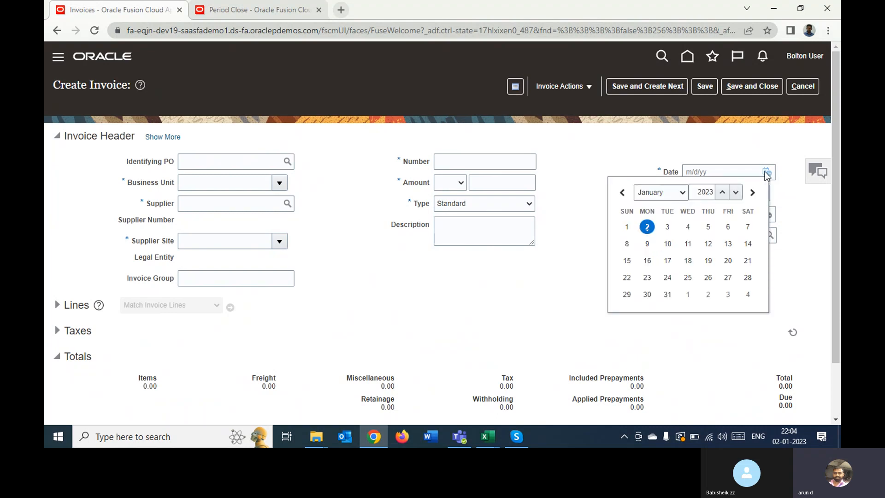
{"action": "left_click", "coordinate": [655, 196]}
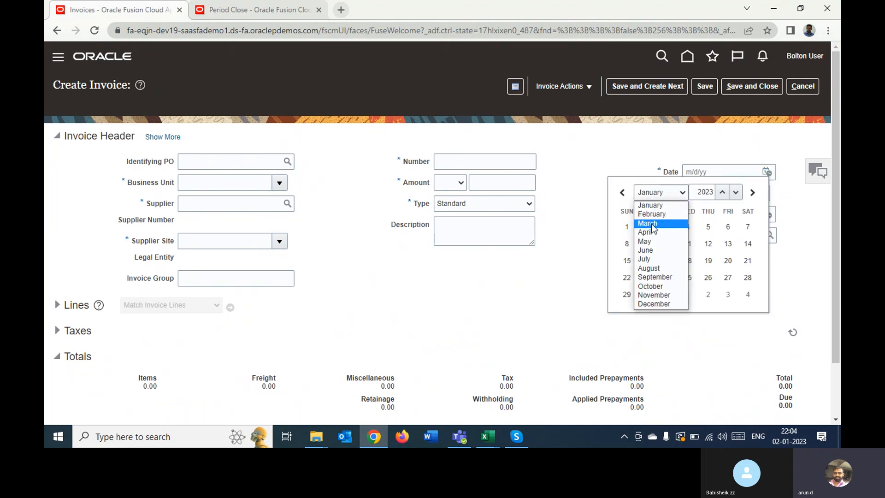
{"action": "left_click", "coordinate": [652, 286]}
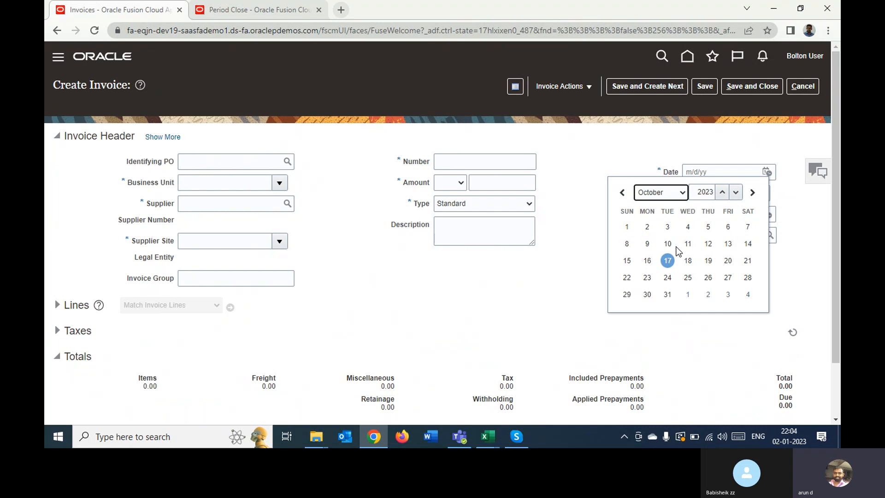
{"action": "left_click", "coordinate": [735, 192]}
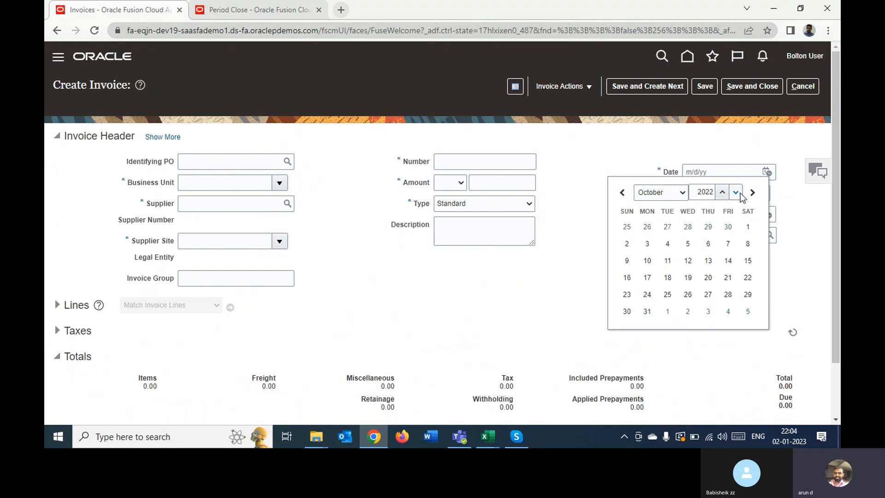
{"action": "left_click", "coordinate": [728, 259]}
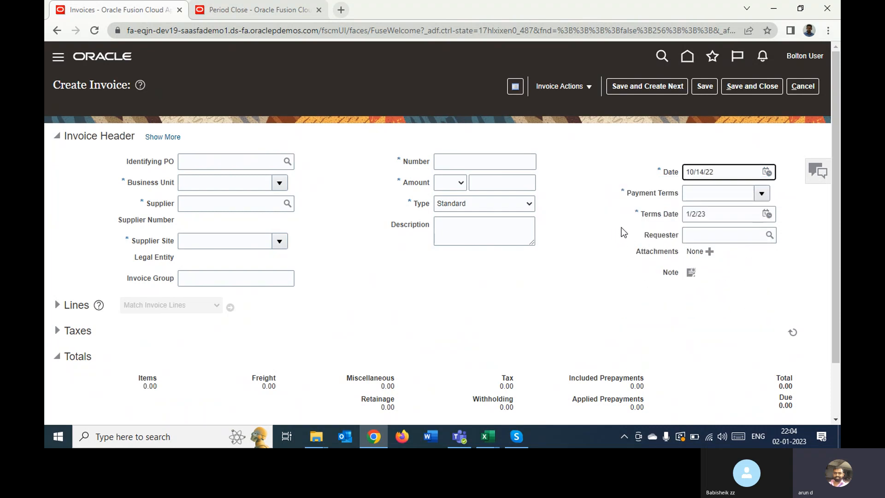
Set the new invoice's terms date to 10/14/22.
{"action": "left_click", "coordinate": [766, 214]}
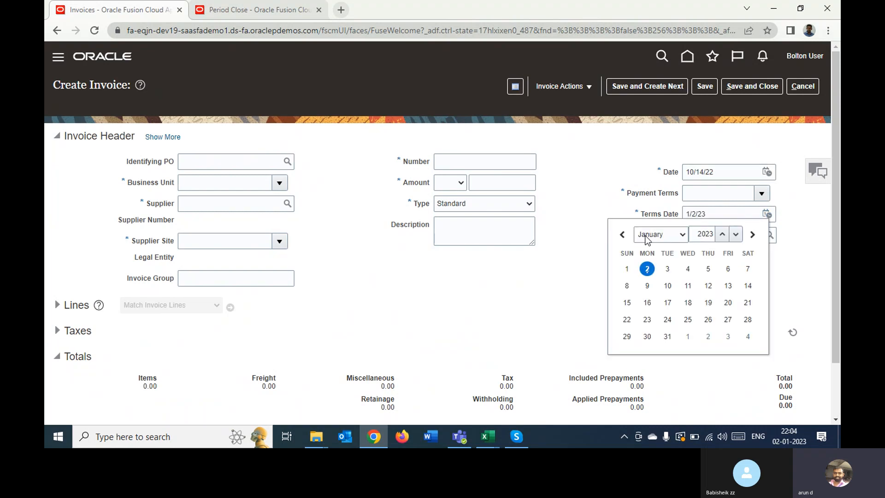
{"action": "left_click", "coordinate": [664, 234]}
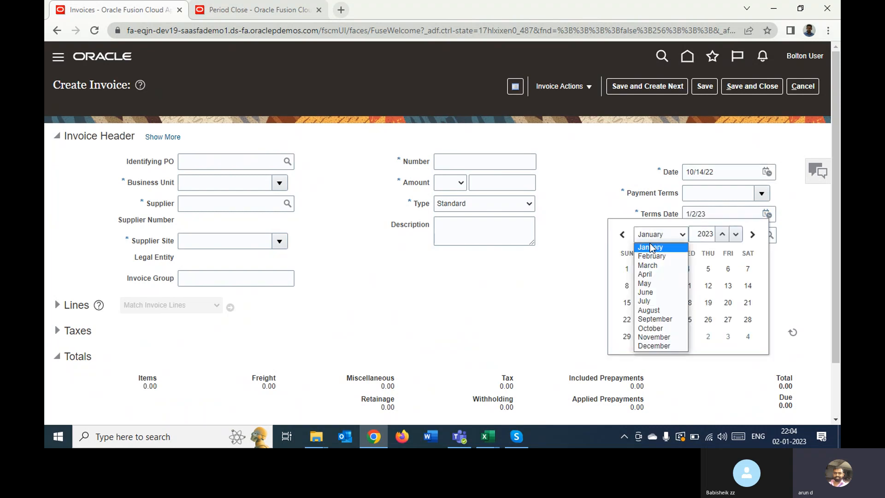
{"action": "left_click", "coordinate": [647, 328]}
{"action": "left_click", "coordinate": [736, 235]}
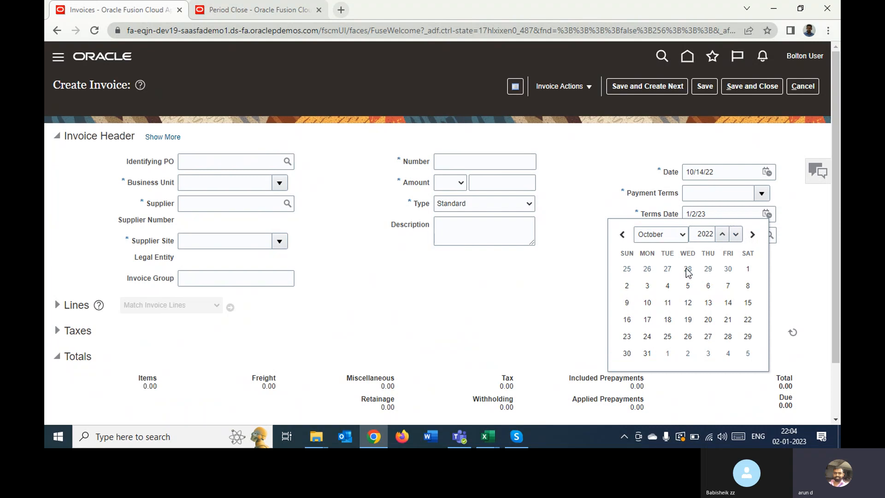
{"action": "left_click", "coordinate": [728, 302]}
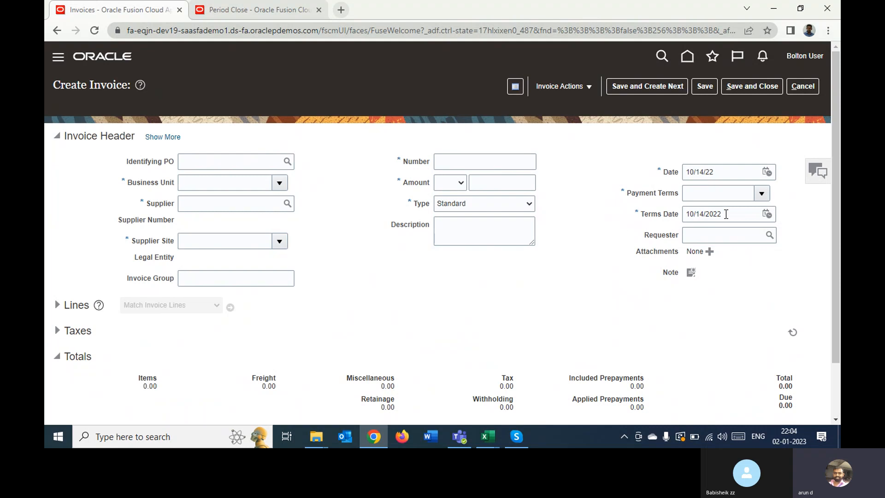
{"action": "left_click", "coordinate": [766, 214]}
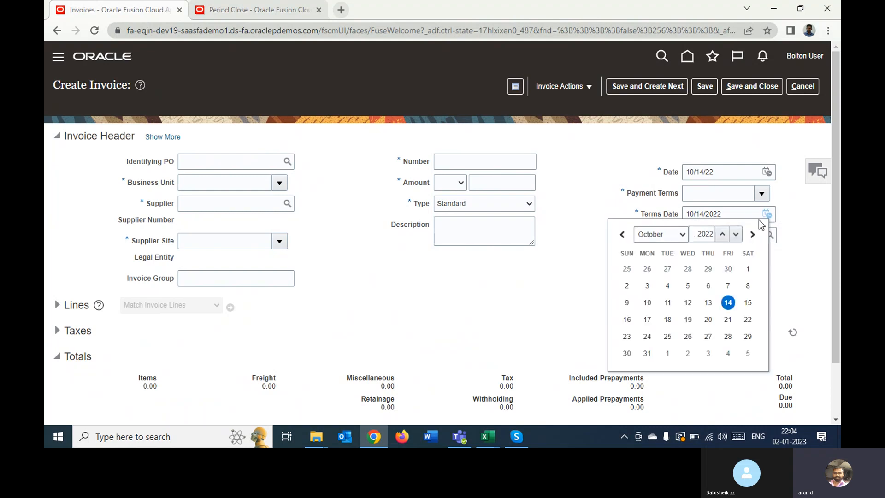
{"action": "left_click", "coordinate": [729, 304]}
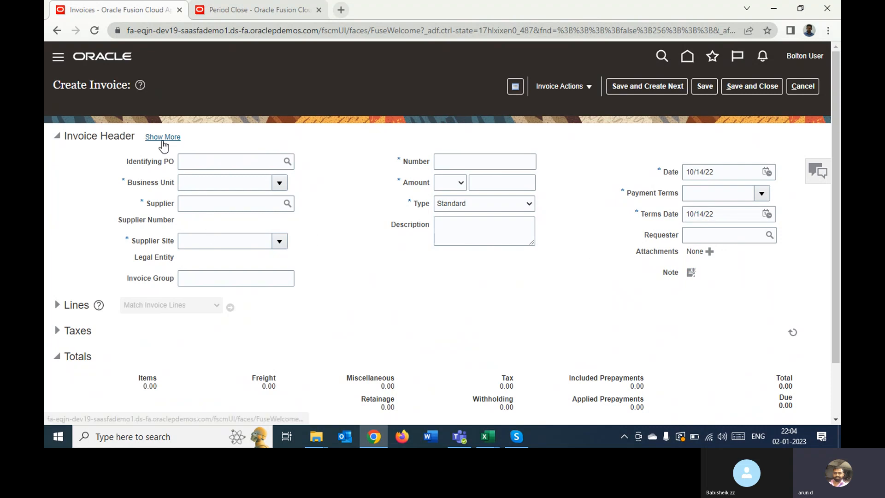
Assign the new invoice to Bolton Business Unit and enter AVK Supplier as its supplier.
{"action": "left_click", "coordinate": [285, 186]}
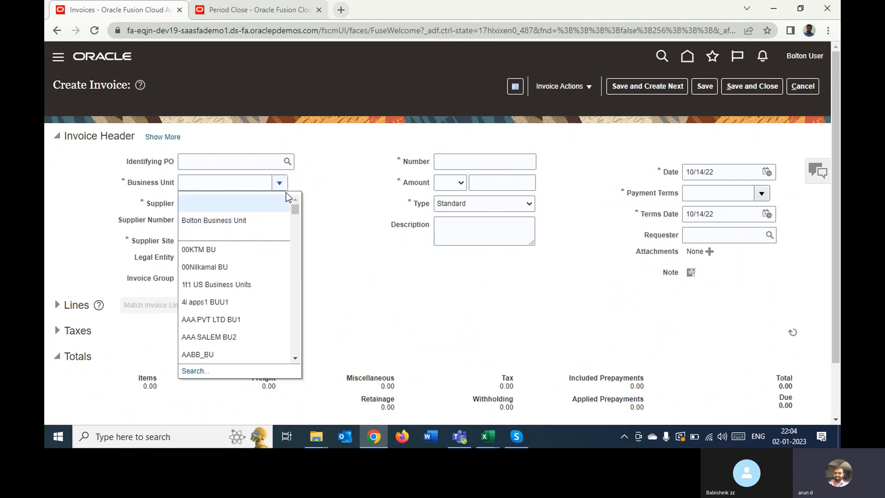
{"action": "left_click", "coordinate": [247, 221]}
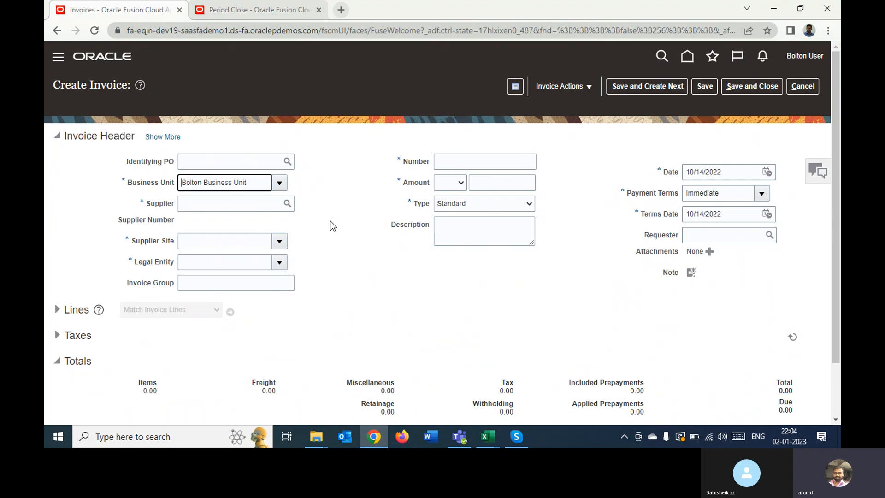
{"action": "left_click", "coordinate": [199, 202]}
{"action": "type", "text": "AVK"}
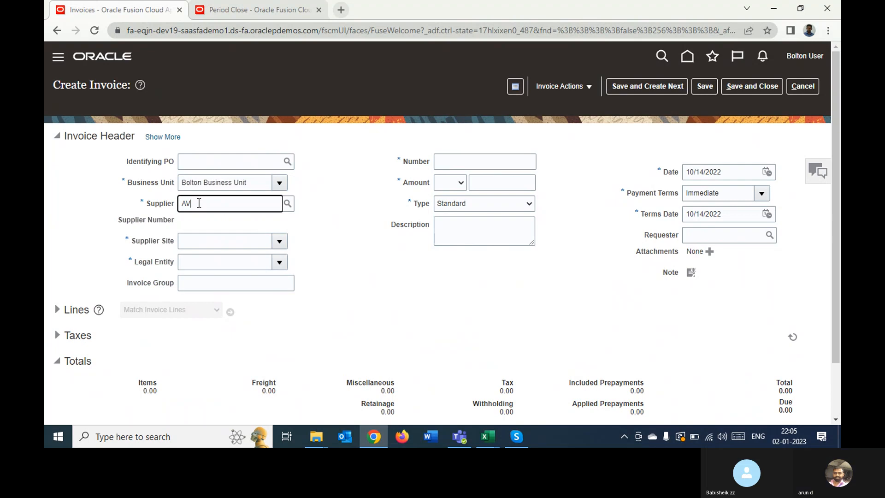
{"action": "key", "text": "Tab"}
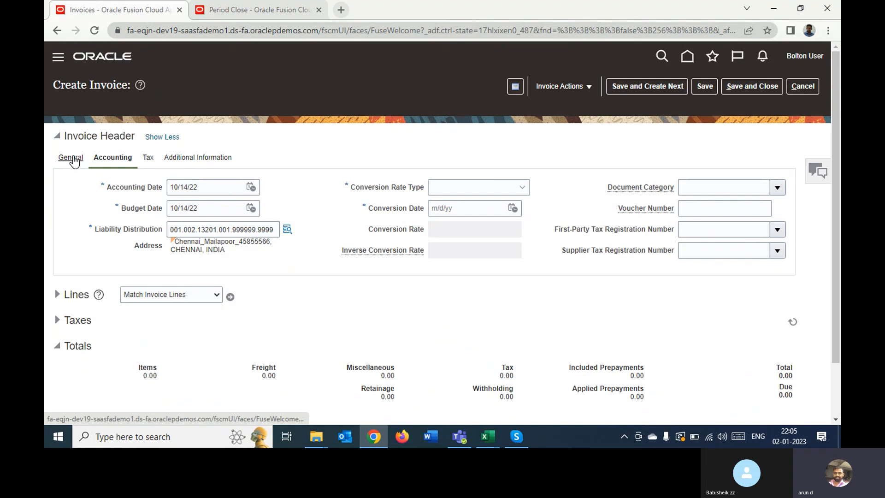
Return to the general header details and enter 90190 as the invoice number.
{"action": "left_click", "coordinate": [72, 158]}
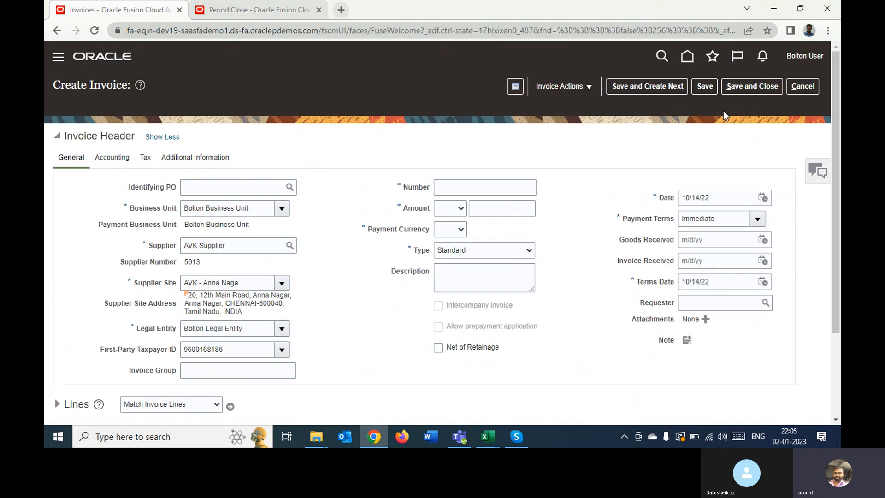
{"action": "left_click", "coordinate": [508, 189]}
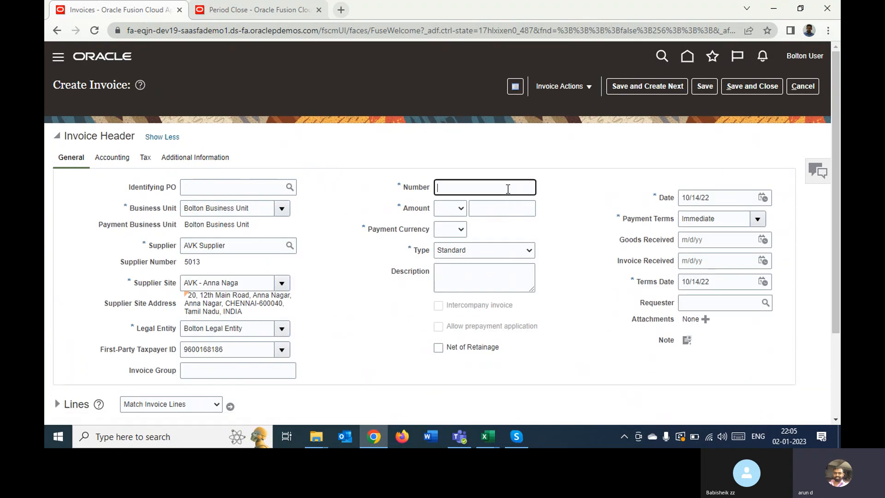
{"action": "type", "text": "90190"}
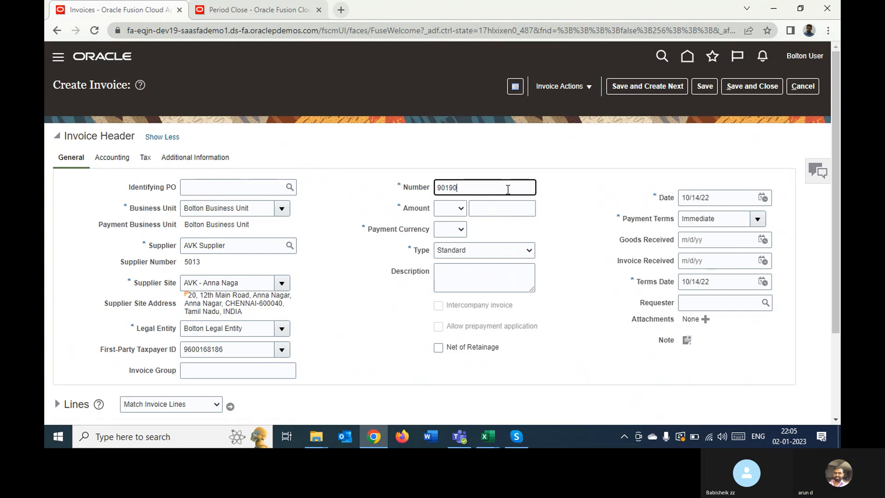
{"action": "key", "text": "Tab"}
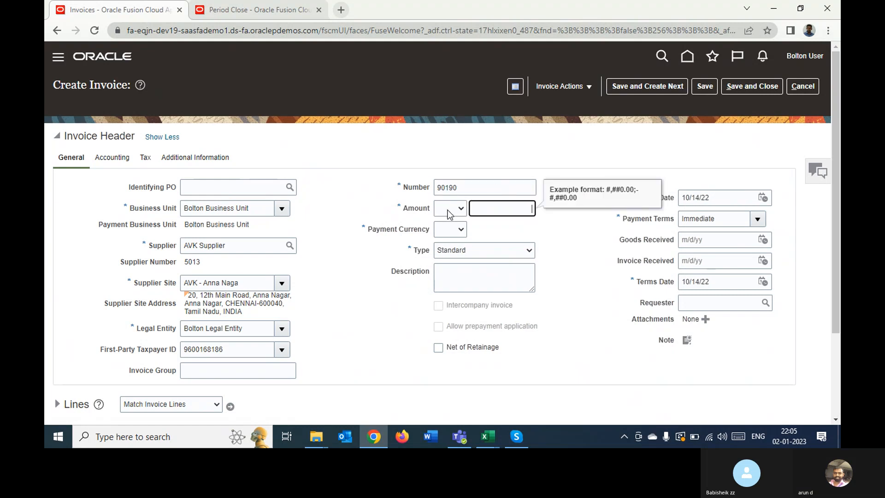
Set the new invoice's amount currency to INR - Indian Rupee.
{"action": "left_click", "coordinate": [449, 210]}
{"action": "key", "text": "i"}
{"action": "key", "text": "i"}
{"action": "key", "text": "i"}
{"action": "key", "text": "i"}
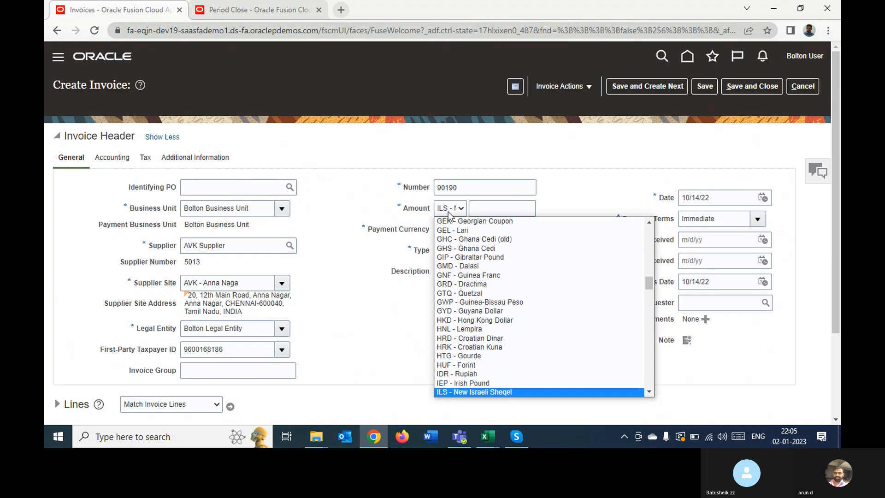
{"action": "key", "text": "Return"}
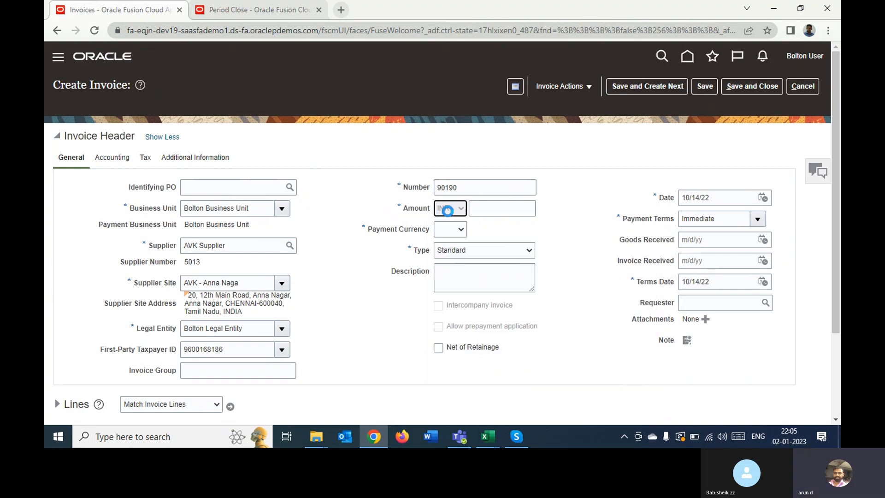
Enter 10000 as the invoice amount and try to save the invoice.
{"action": "left_click", "coordinate": [487, 210]}
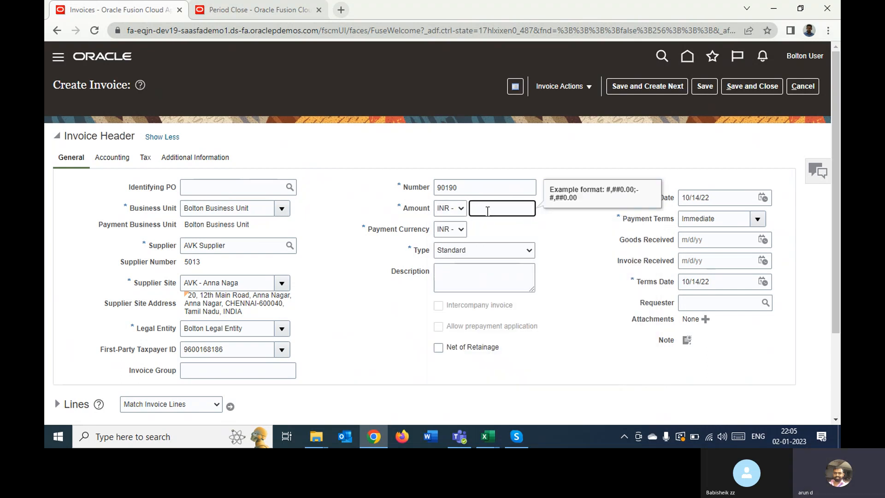
{"action": "type", "text": "10000"}
{"action": "key", "text": "Tab"}
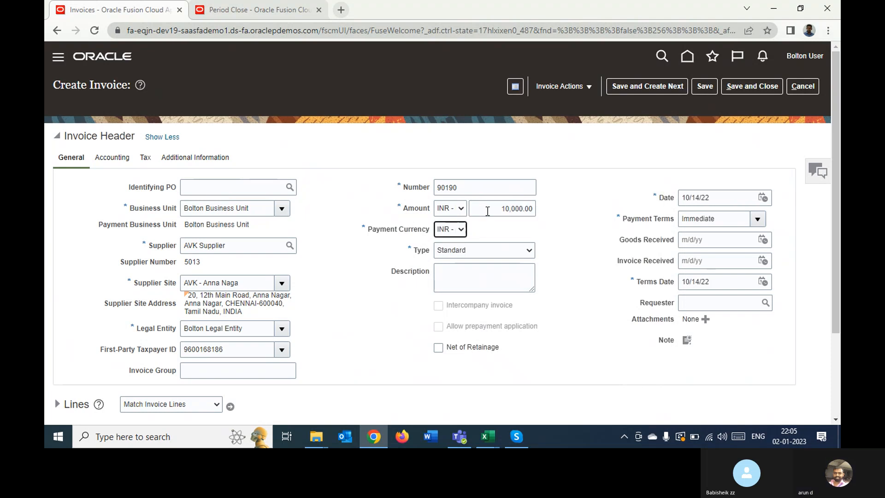
{"action": "left_click", "coordinate": [367, 190]}
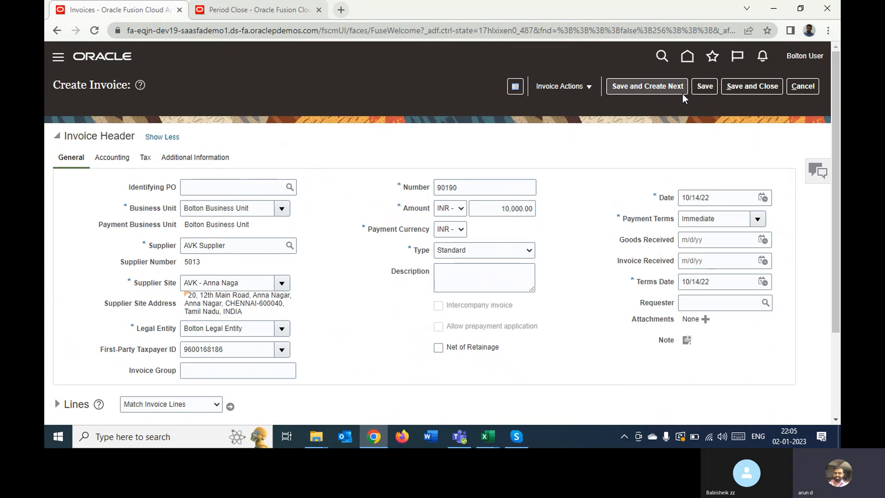
{"action": "left_click", "coordinate": [701, 88]}
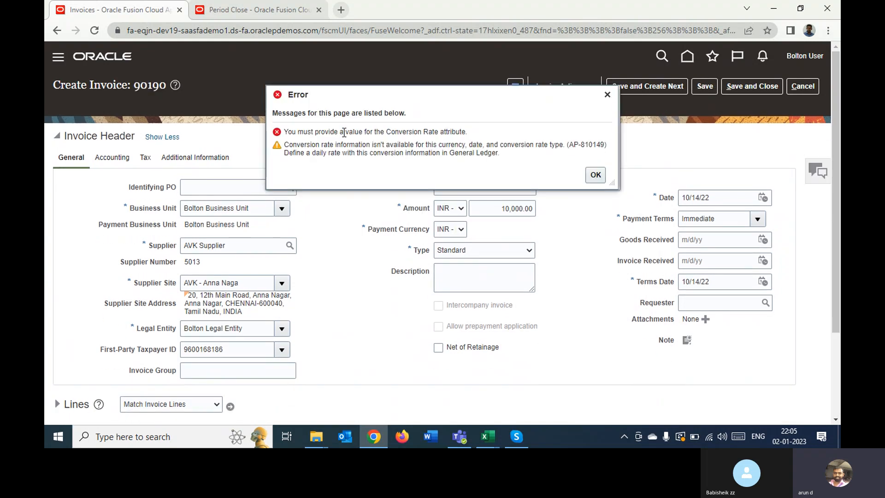
{"action": "left_click", "coordinate": [594, 175]}
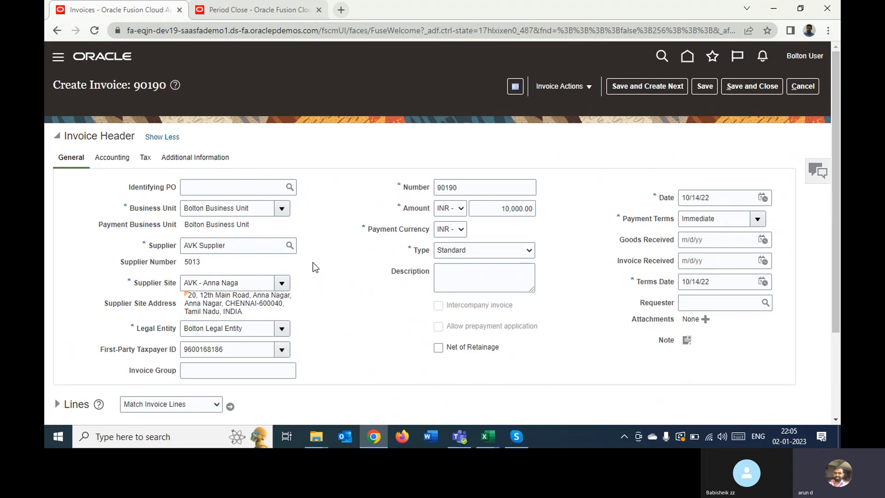
Change the invoice currency to OMR - Rial Omani and save the invoice.
{"action": "scroll", "coordinate": [314, 263], "scroll_direction": "down", "scroll_amount": 1}
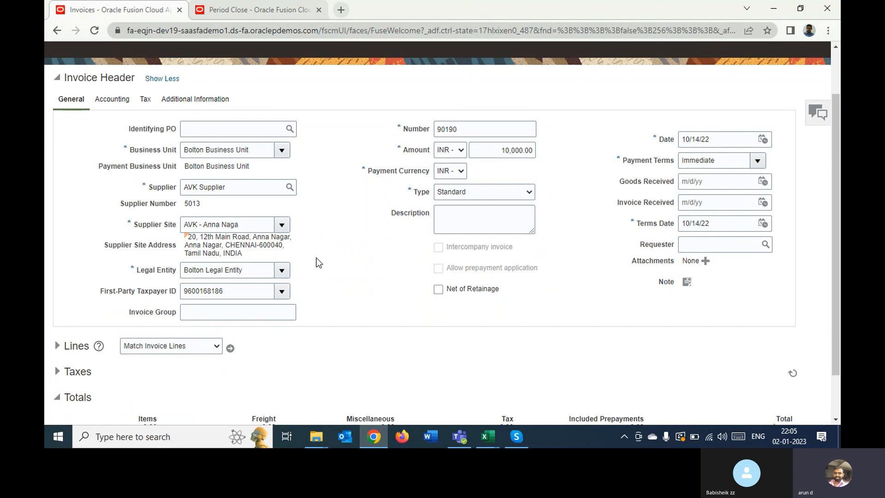
{"action": "left_click", "coordinate": [452, 150]}
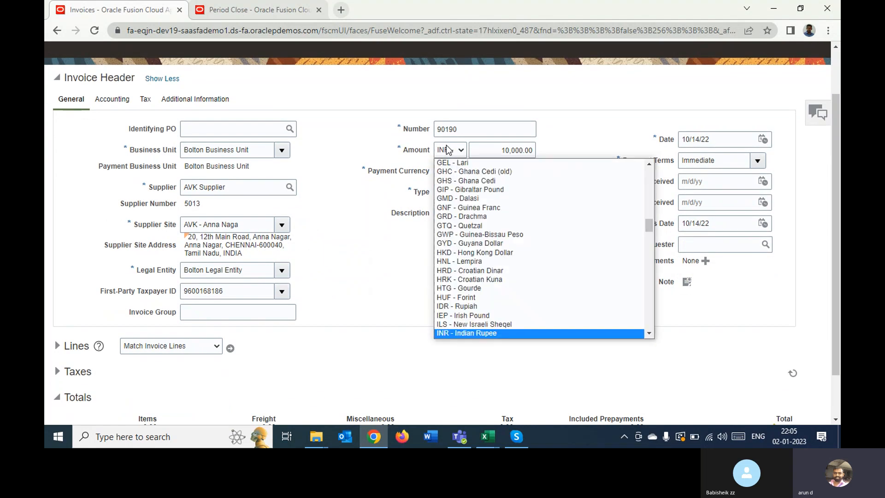
{"action": "key", "text": "o"}
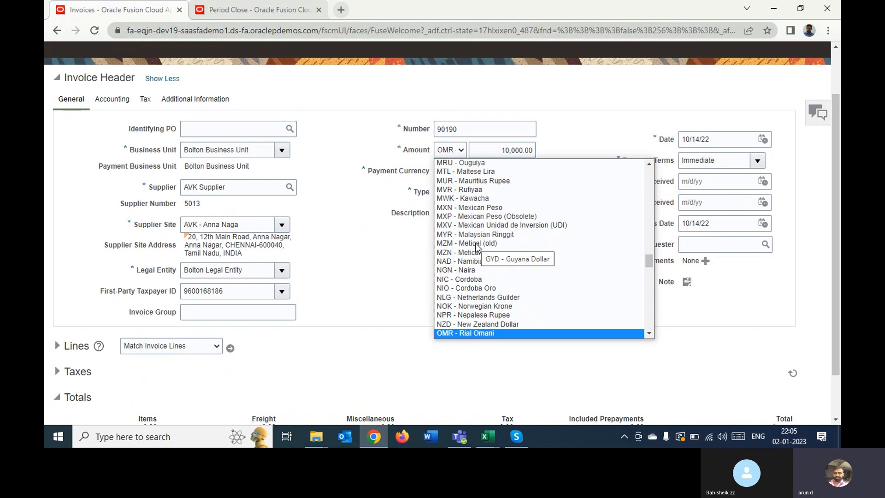
{"action": "key", "text": "Return"}
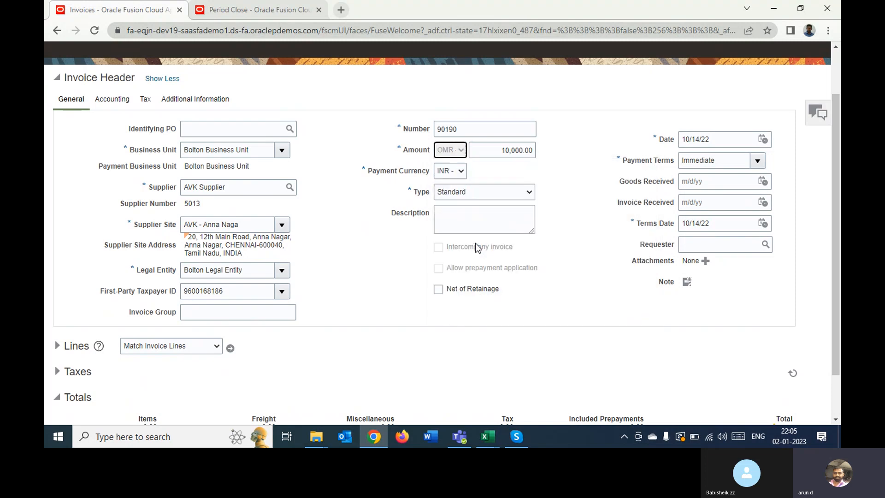
{"action": "left_click", "coordinate": [568, 179]}
{"action": "scroll", "coordinate": [315, 276], "scroll_direction": "up", "scroll_amount": 2}
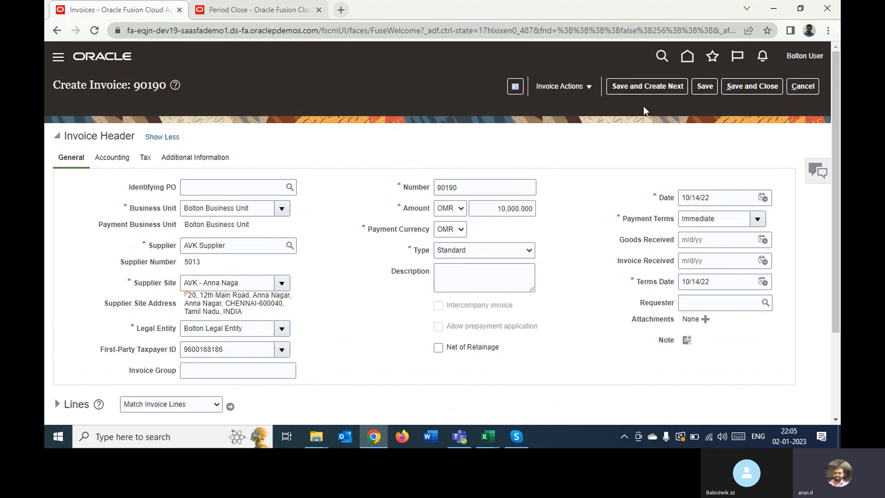
{"action": "left_click", "coordinate": [703, 85]}
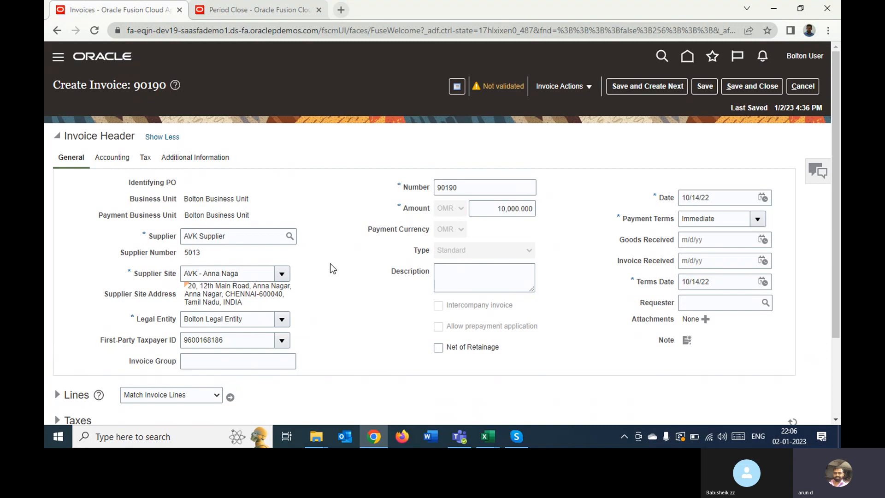
Expand the invoice lines and add an Item line with an amount of 10,000.000.
{"action": "scroll", "coordinate": [318, 221], "scroll_direction": "down", "scroll_amount": 2}
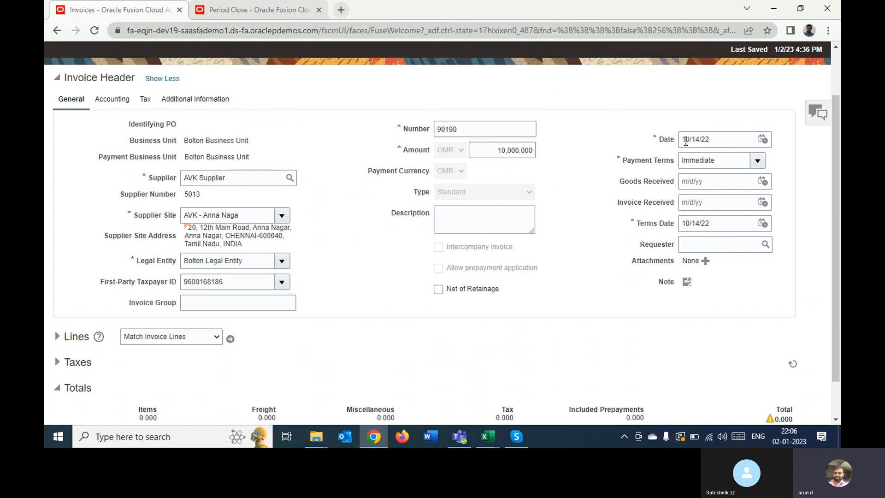
{"action": "double_click", "coordinate": [685, 139]}
{"action": "left_click", "coordinate": [560, 156]}
{"action": "left_click", "coordinate": [56, 335]}
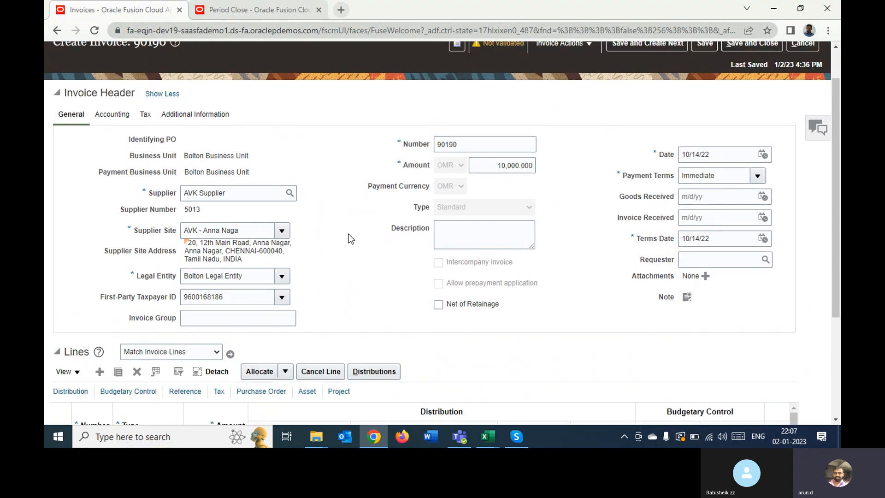
{"action": "scroll", "coordinate": [173, 317], "scroll_direction": "down", "scroll_amount": 3}
{"action": "left_click", "coordinate": [100, 215]}
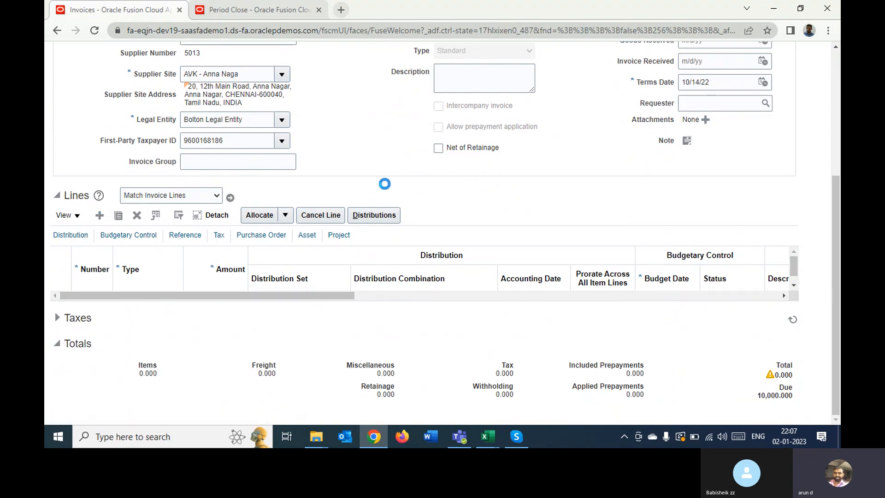
{"action": "left_click", "coordinate": [225, 304]}
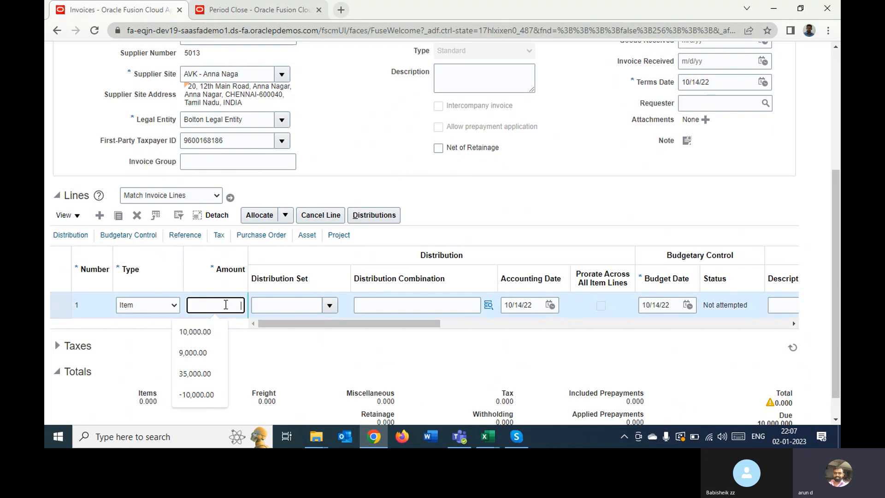
{"action": "type", "text": "10,00"}
{"action": "type", "text": "000"}
{"action": "key", "text": "Tab"}
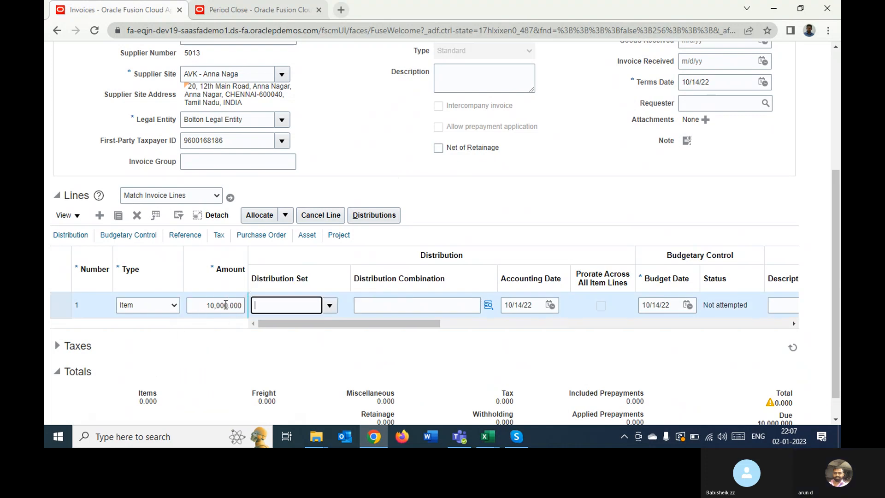
Search the distribution combinations and assign 001.001.10006.001.999999.9999 to invoice line 1.
{"action": "left_click", "coordinate": [435, 305]}
{"action": "left_click", "coordinate": [490, 306]}
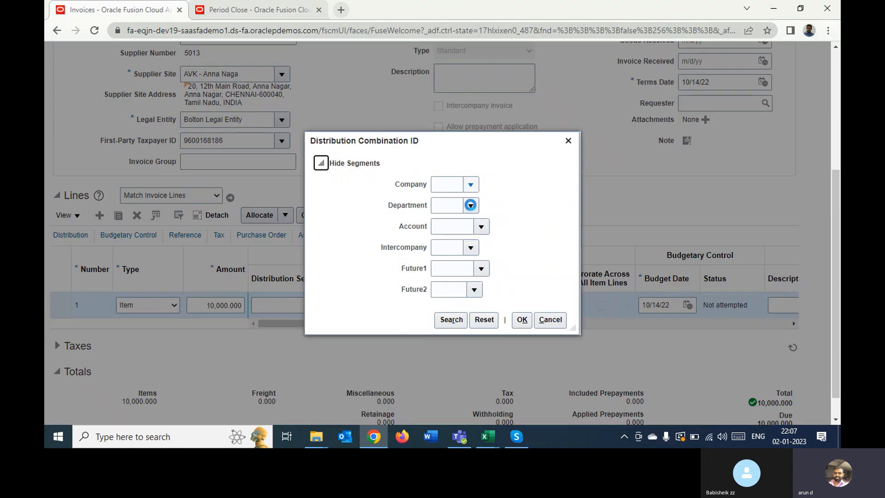
{"action": "left_click", "coordinate": [451, 319]}
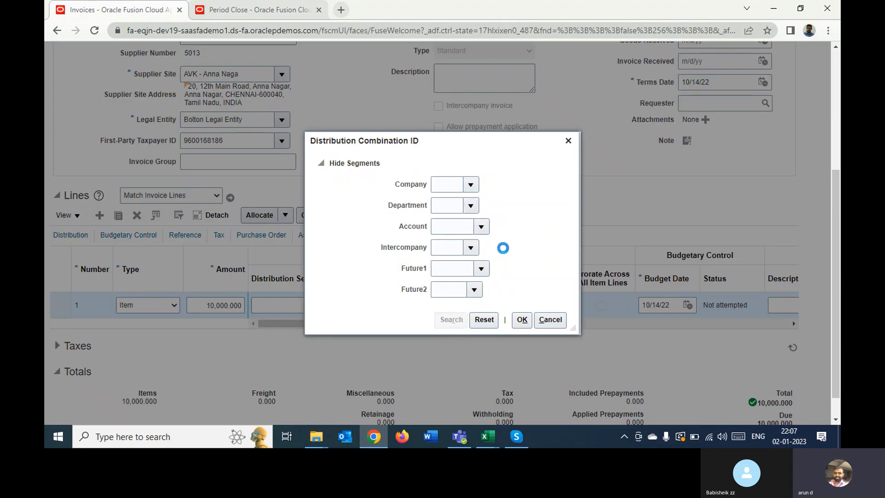
{"action": "left_click", "coordinate": [436, 200]}
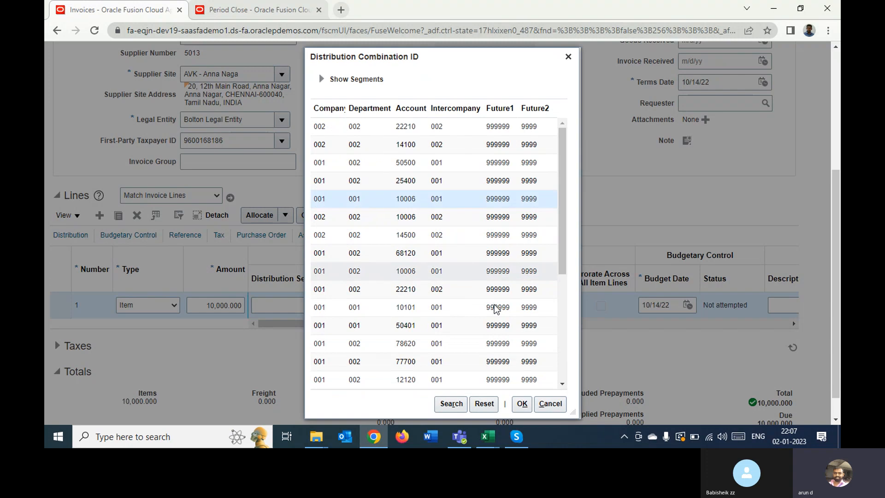
{"action": "left_click", "coordinate": [522, 407]}
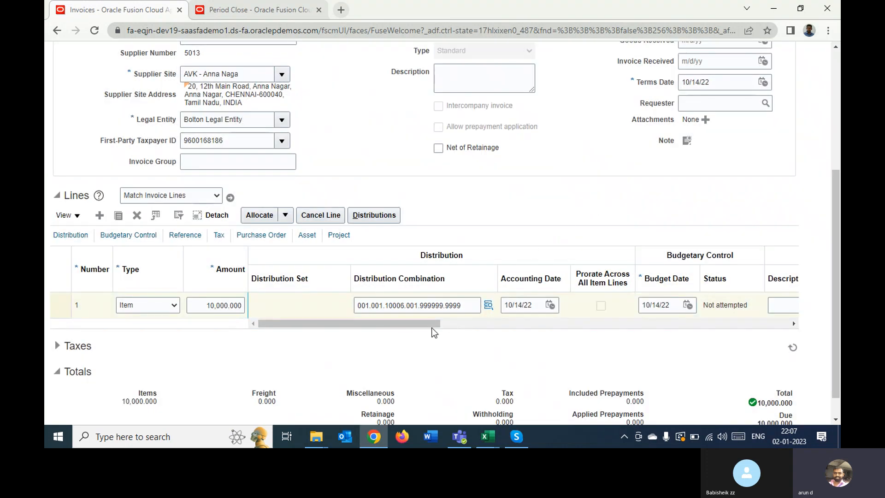
{"action": "left_click_drag", "start_coordinate": [422, 328], "coordinate": [253, 336]}
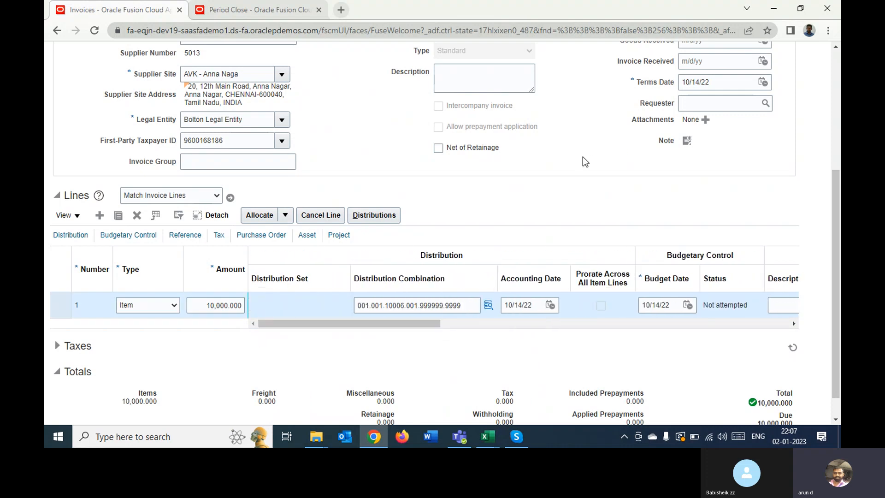
Open and save the distributions of invoice line 1, and validate the invoice.
{"action": "left_click", "coordinate": [374, 215]}
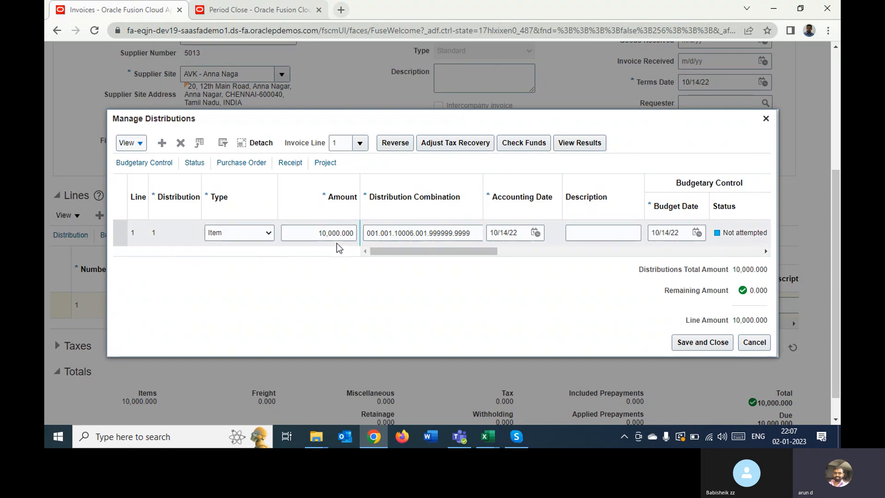
{"action": "left_click", "coordinate": [697, 341]}
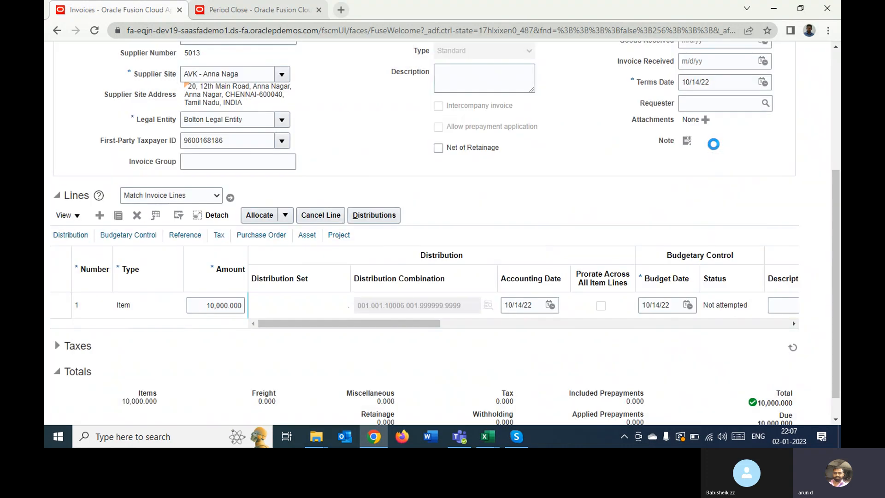
{"action": "scroll", "coordinate": [596, 158], "scroll_direction": "up", "scroll_amount": 4}
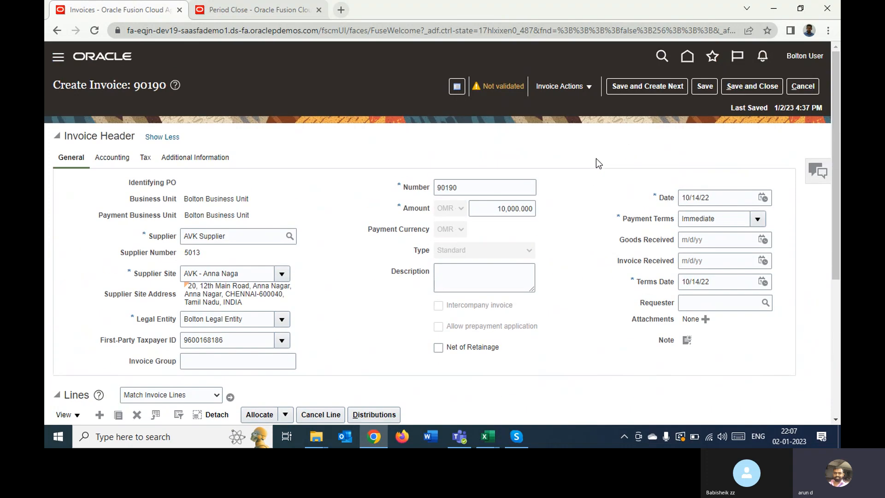
{"action": "left_click", "coordinate": [559, 86]}
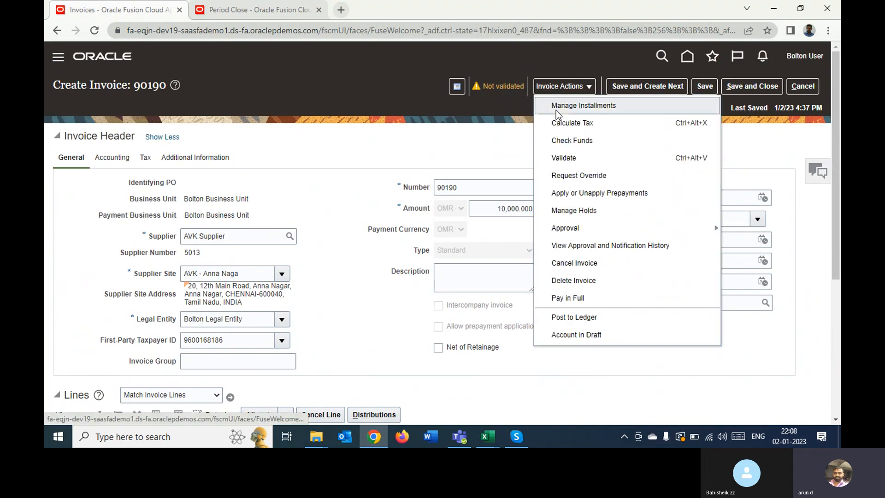
{"action": "left_click", "coordinate": [565, 158]}
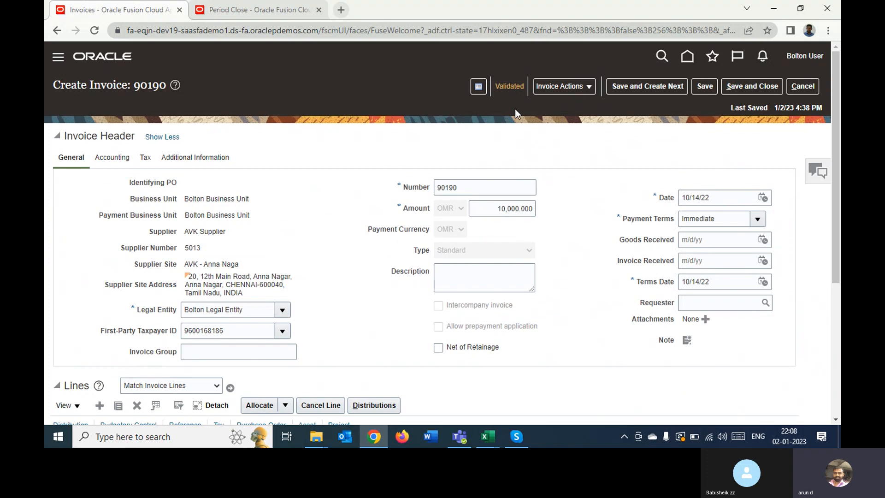
Try to pay the validated invoice in full.
{"action": "left_click", "coordinate": [579, 84]}
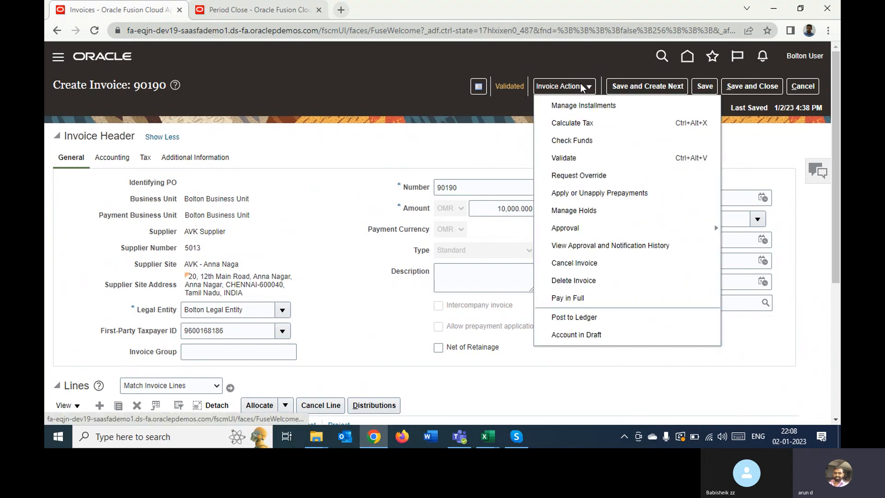
{"action": "left_click", "coordinate": [568, 302]}
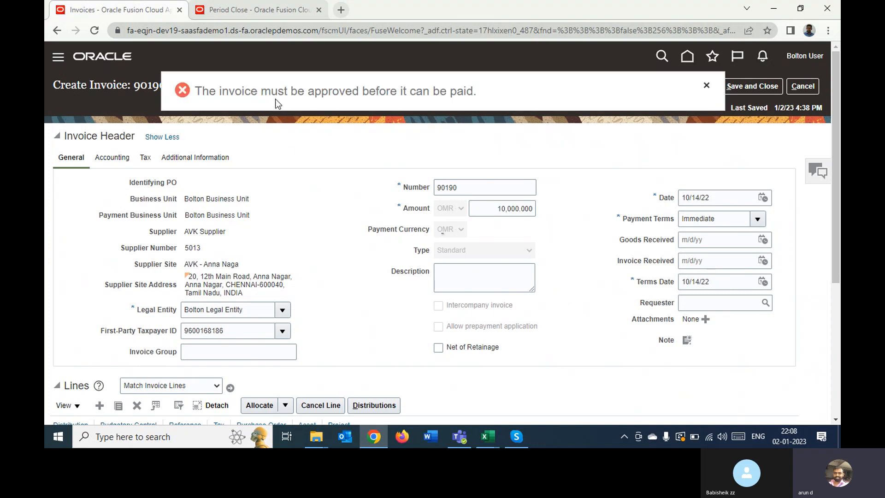
{"action": "left_click", "coordinate": [706, 87]}
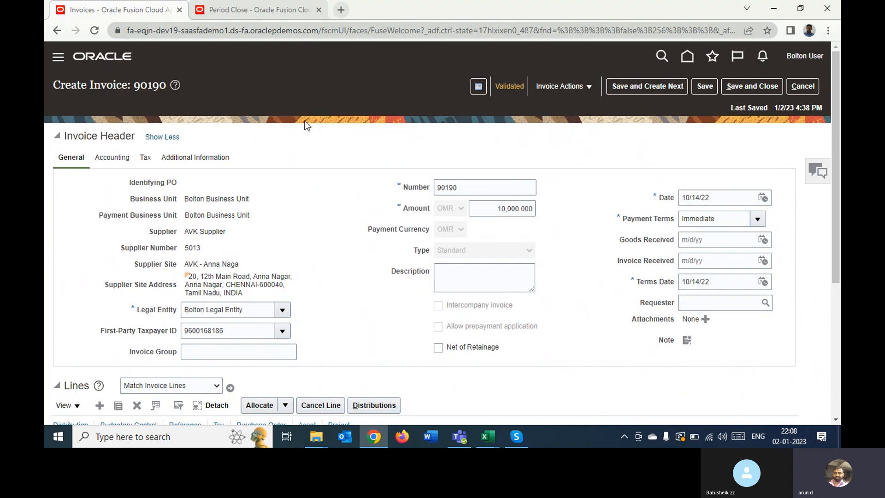
Switch to the Period Close browser tab, finish editing the Payables period statuses and open Setup and Maintenance.
{"action": "left_click", "coordinate": [253, 13]}
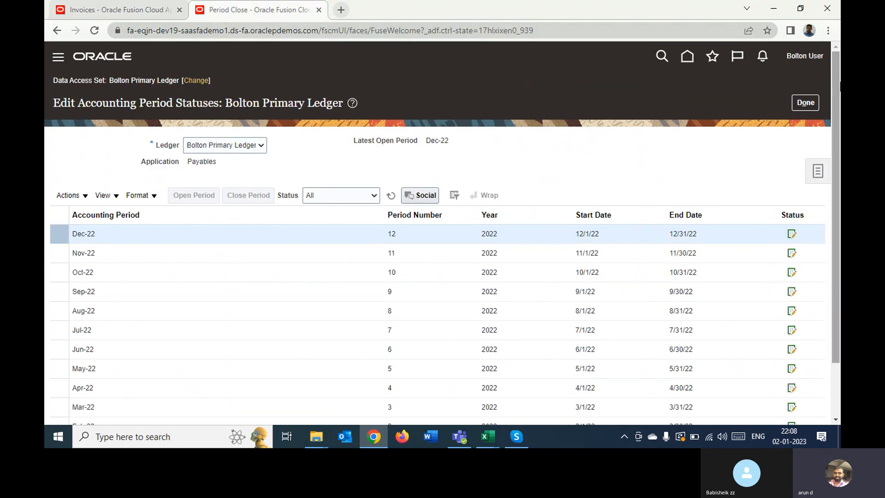
{"action": "left_click", "coordinate": [806, 108]}
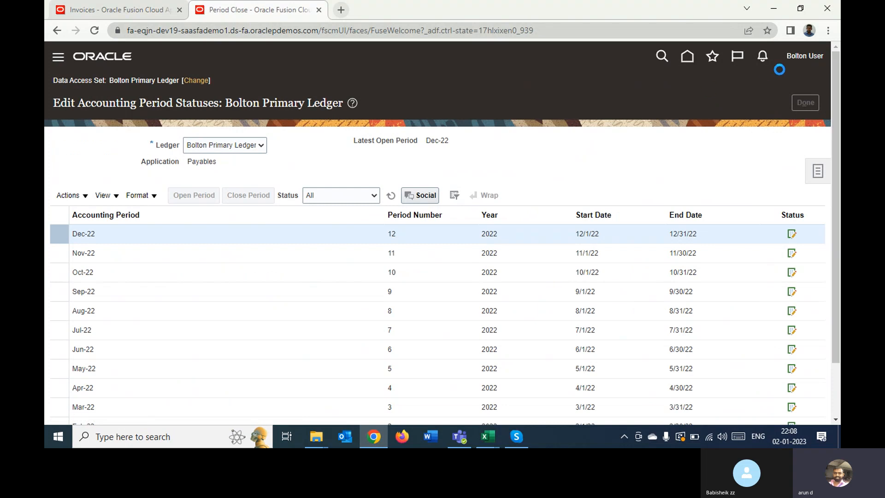
{"action": "left_click", "coordinate": [806, 59]}
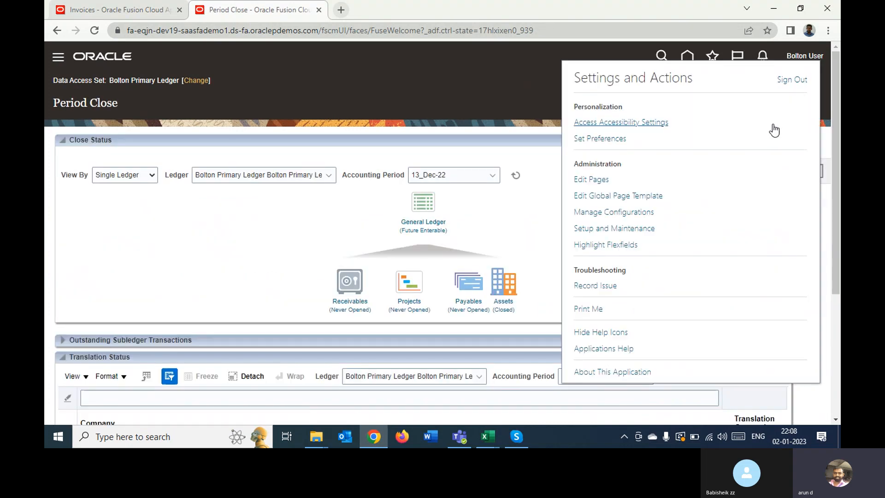
{"action": "left_click", "coordinate": [602, 231]}
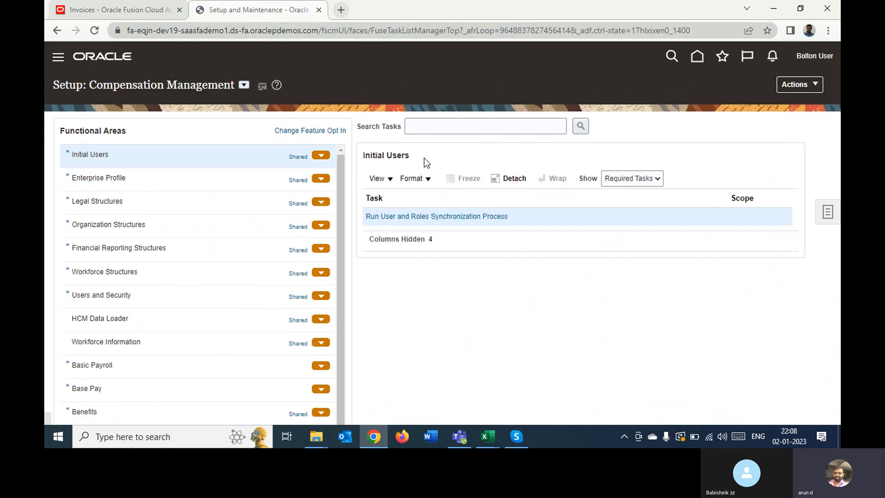
Switch the setup offering to Financials and open the Manage Invoice Options task of the Payables functional area.
{"action": "left_click", "coordinate": [244, 85]}
{"action": "left_click", "coordinate": [270, 164]}
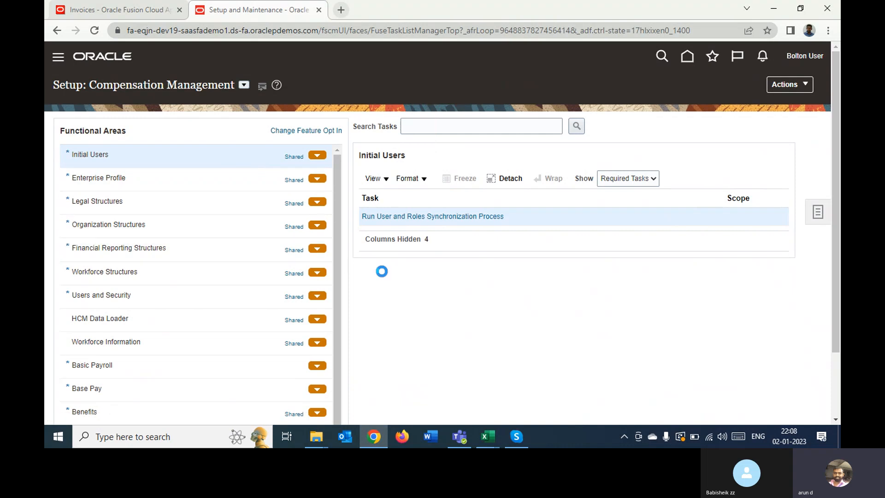
{"action": "scroll", "coordinate": [227, 230], "scroll_direction": "down", "scroll_amount": 3}
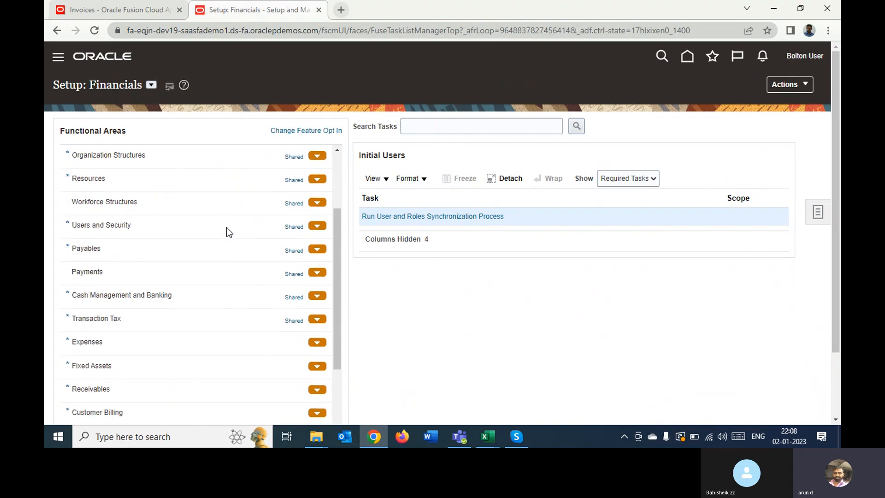
{"action": "left_click", "coordinate": [137, 253]}
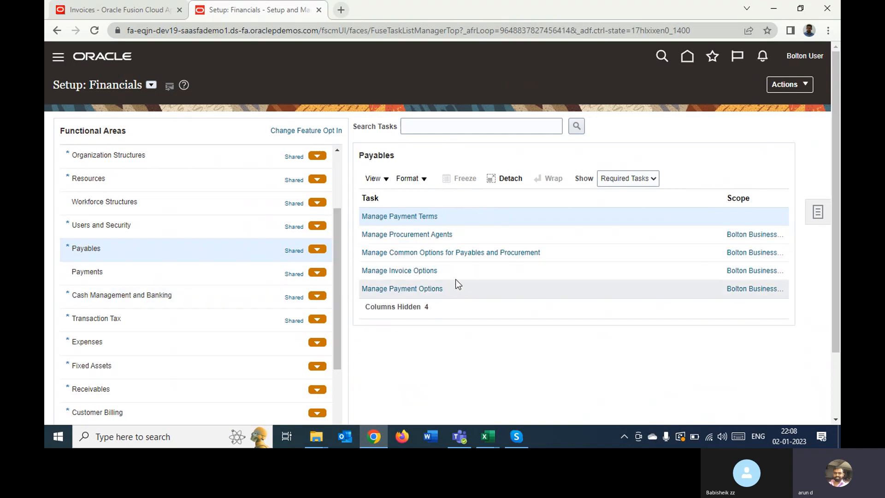
{"action": "left_click", "coordinate": [428, 274]}
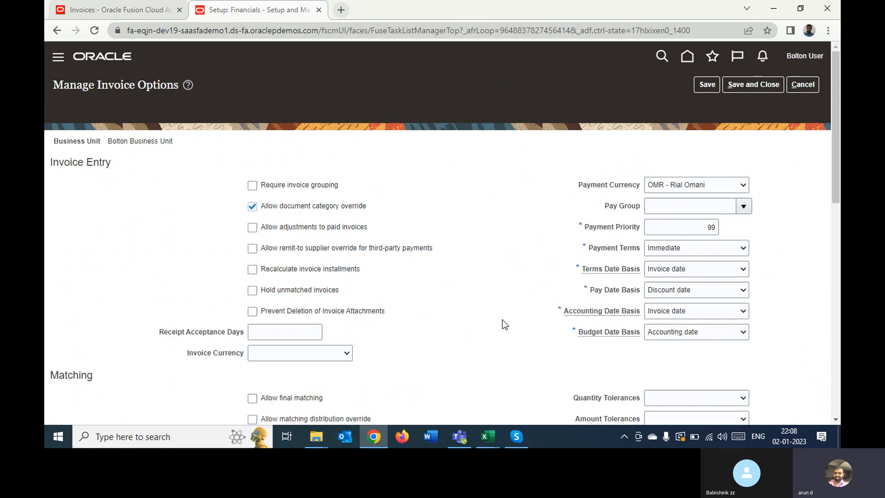
Disable invoice approval in the invoice options for Bolton Business Unit, accepting the warning, and save and close them.
{"action": "scroll", "coordinate": [467, 275], "scroll_direction": "down", "scroll_amount": 1}
{"action": "scroll", "coordinate": [466, 275], "scroll_direction": "down", "scroll_amount": 10}
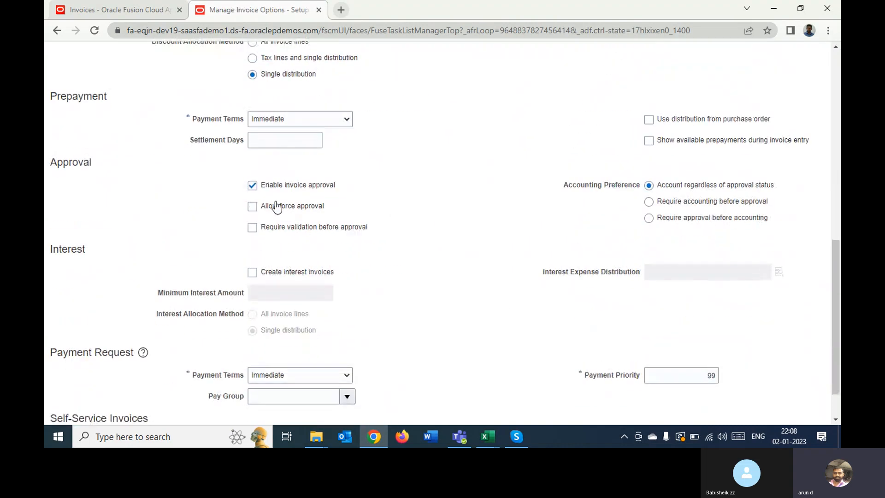
{"action": "left_click", "coordinate": [252, 185]}
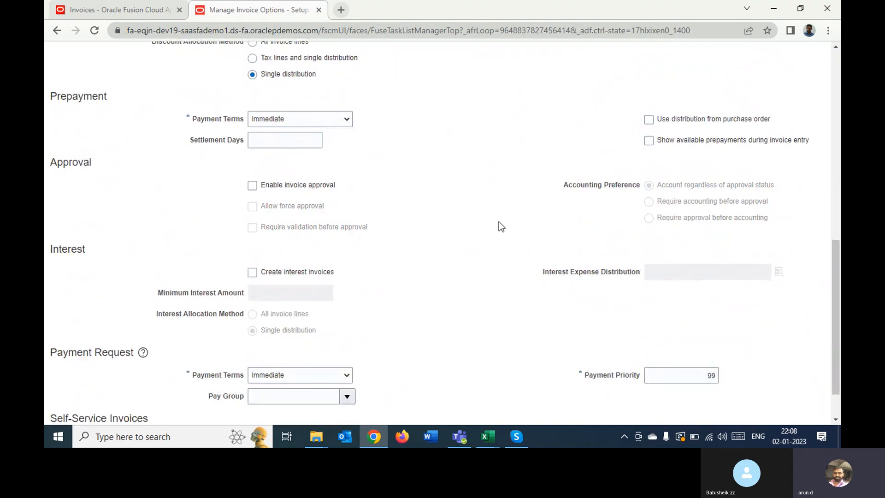
{"action": "scroll", "coordinate": [573, 190], "scroll_direction": "up", "scroll_amount": 10}
{"action": "left_click", "coordinate": [705, 85]}
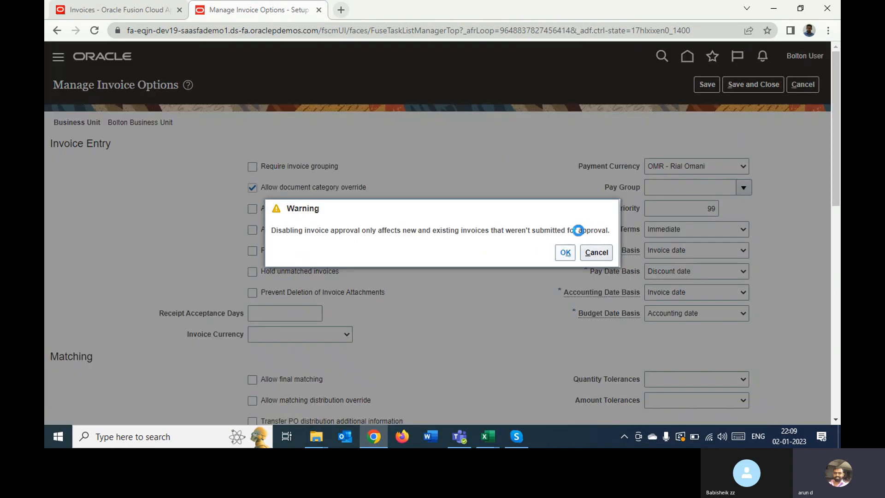
{"action": "left_click", "coordinate": [565, 252]}
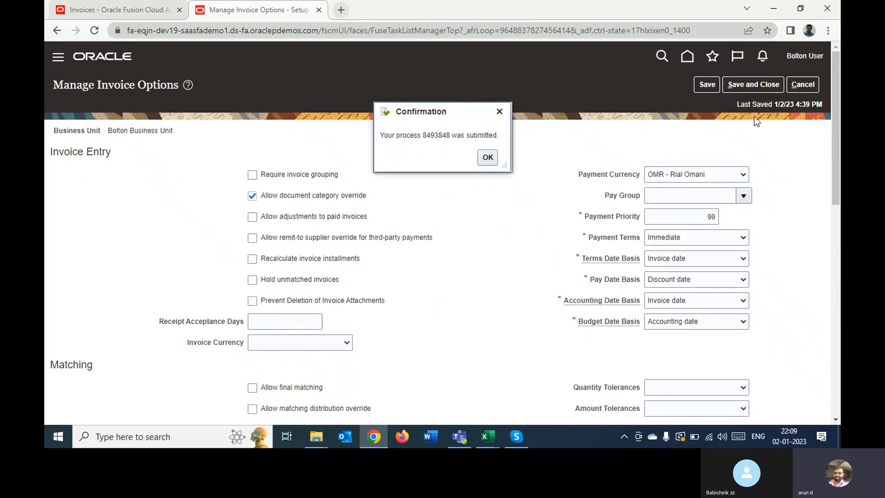
{"action": "left_click", "coordinate": [487, 158]}
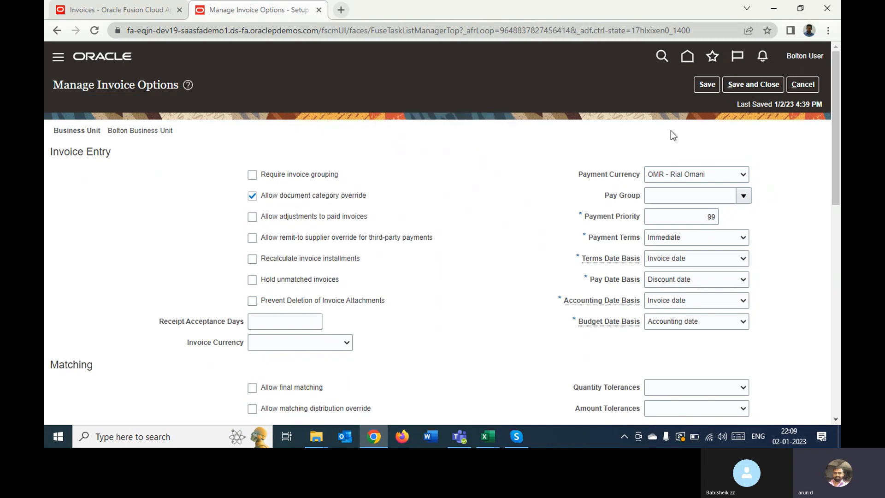
{"action": "left_click", "coordinate": [733, 89]}
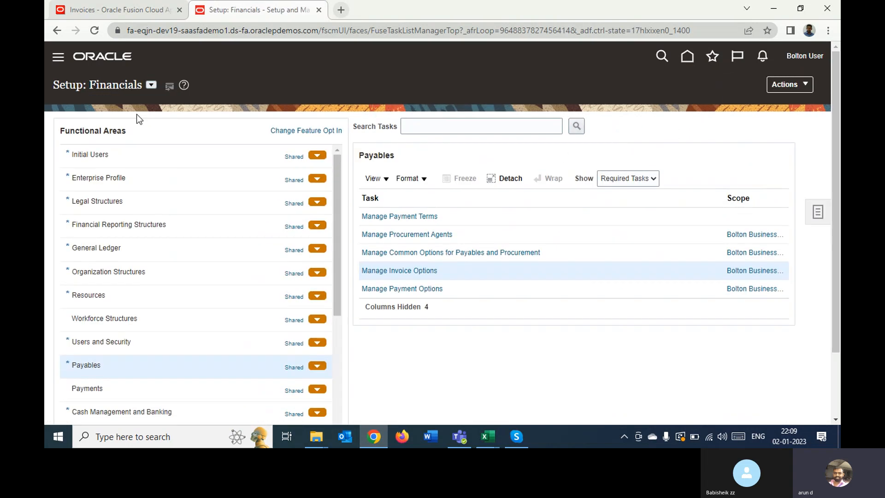
Switch back to the Invoices browser tab and try to pay the open invoice in full.
{"action": "left_click", "coordinate": [101, 2]}
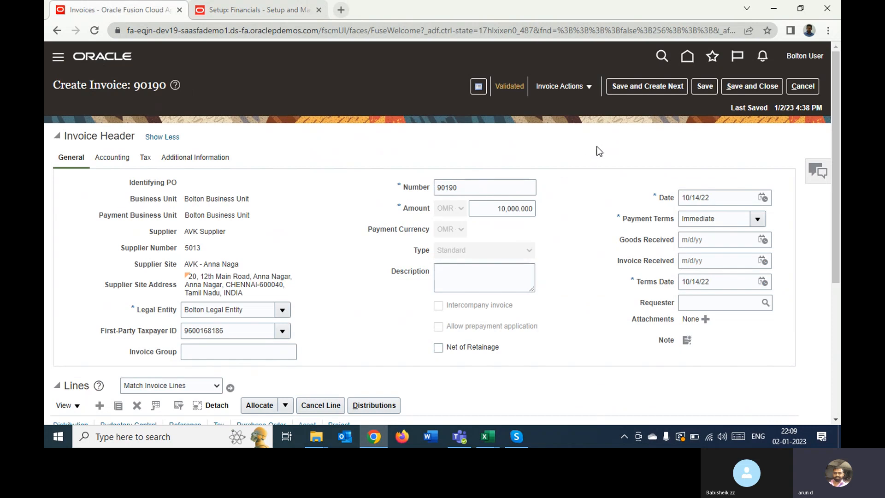
{"action": "left_click", "coordinate": [573, 86]}
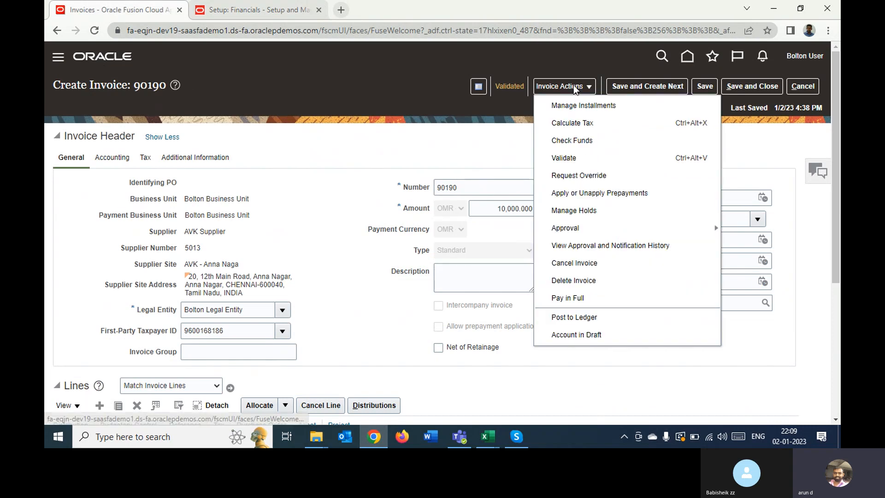
{"action": "left_click", "coordinate": [588, 299]}
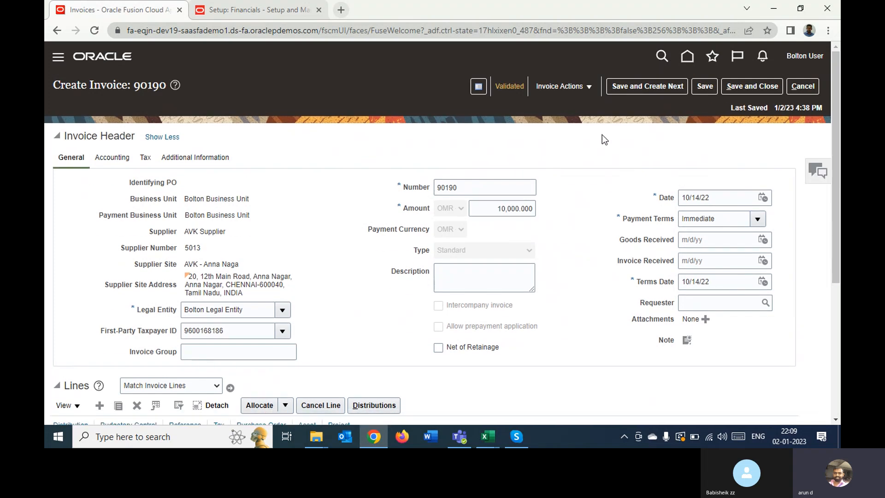
Copy the invoice's number, save and close the invoice, and search Manage Invoices for invoice number 90190.
{"action": "left_click", "coordinate": [492, 189]}
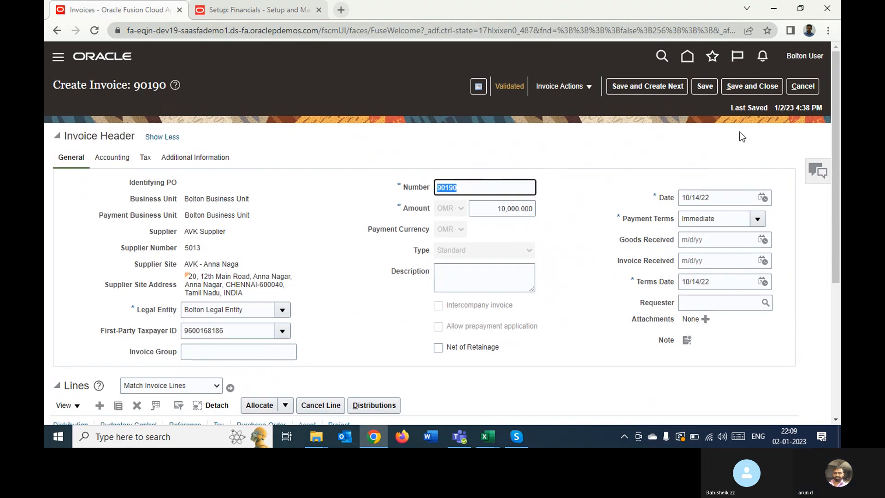
{"action": "left_click", "coordinate": [762, 87]}
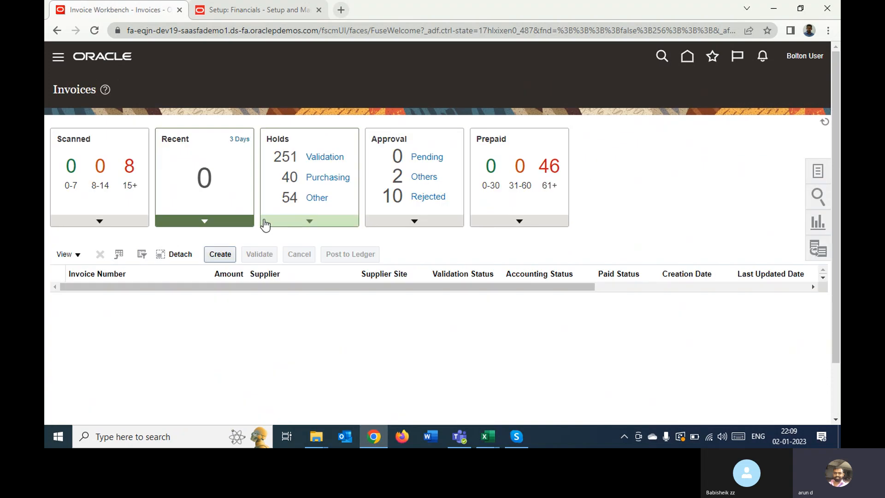
{"action": "left_click", "coordinate": [804, 167]}
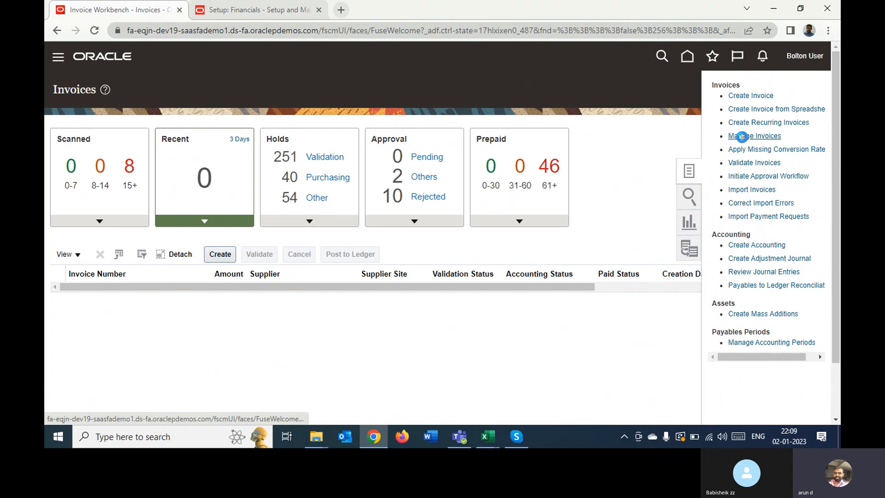
{"action": "left_click", "coordinate": [737, 136]}
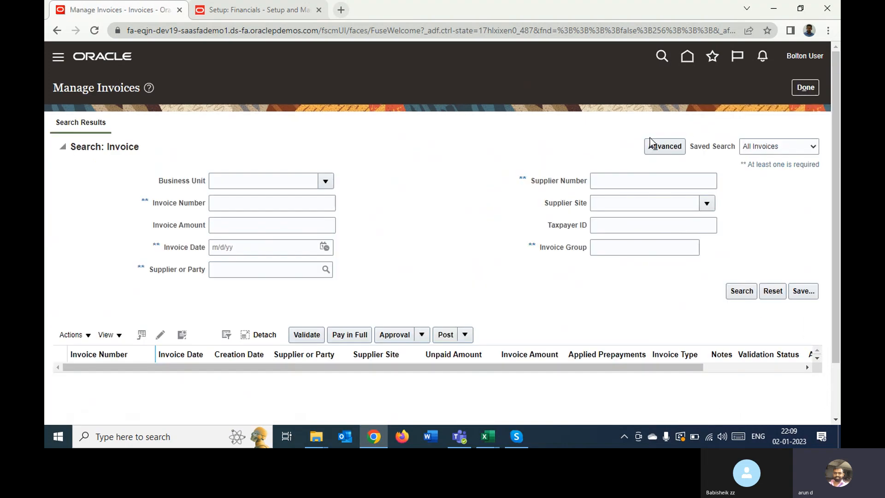
{"action": "left_click", "coordinate": [261, 204]}
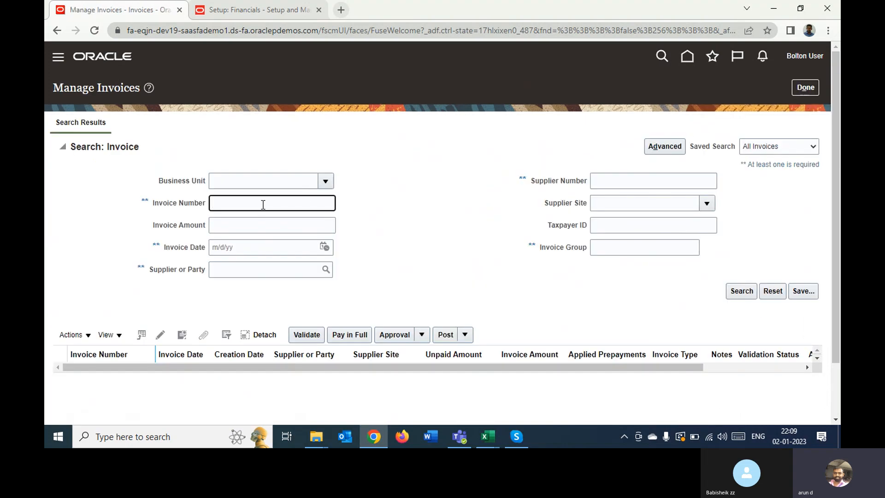
{"action": "type", "text": "90190"}
{"action": "left_click", "coordinate": [737, 290]}
{"action": "left_click", "coordinate": [745, 295]}
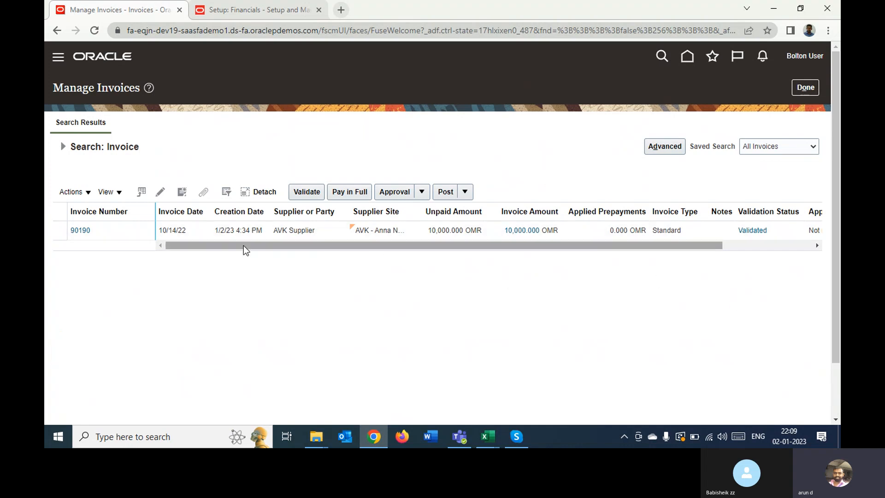
Start paying invoice 90190 in full with Bolton Payment Process Profile and the payment document Bolton Check.
{"action": "left_click", "coordinate": [116, 230]}
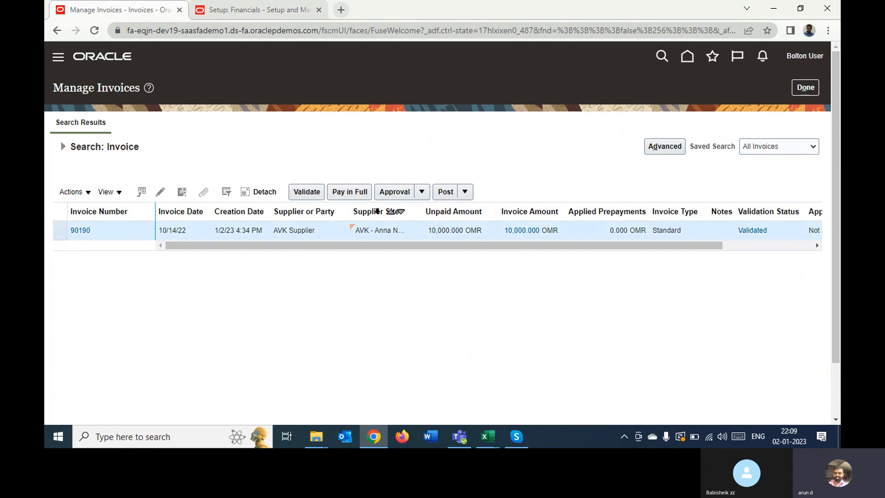
{"action": "left_click", "coordinate": [351, 191]}
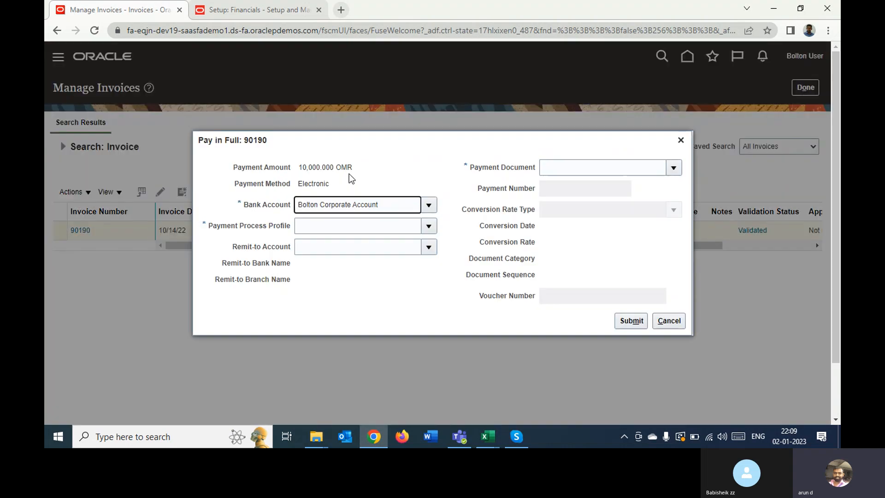
{"action": "left_click", "coordinate": [428, 227]}
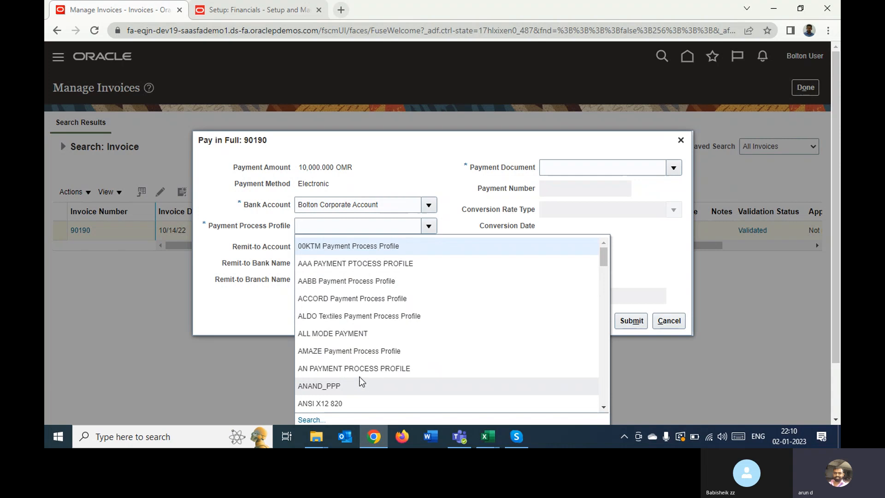
{"action": "left_click", "coordinate": [364, 228]}
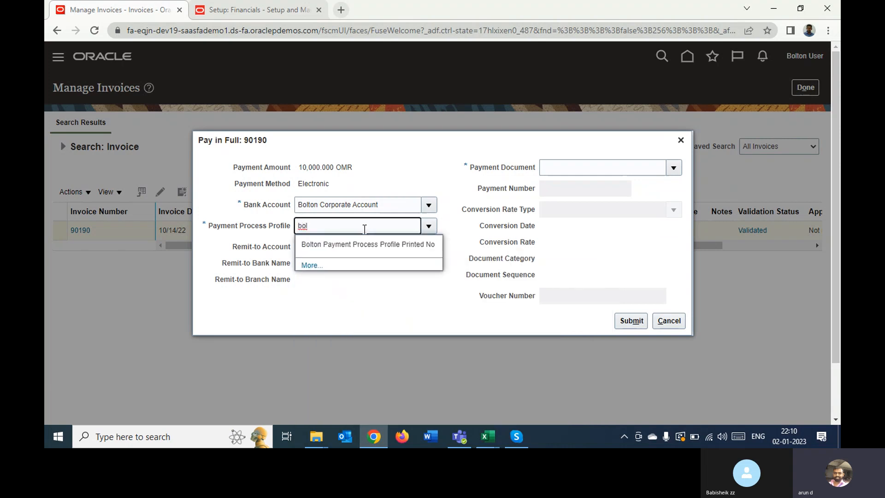
{"action": "left_click", "coordinate": [356, 245]}
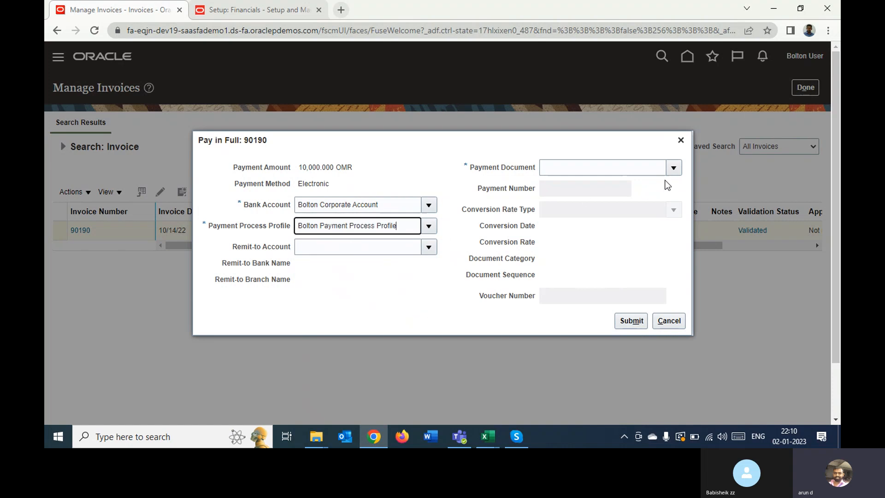
{"action": "left_click", "coordinate": [673, 168]}
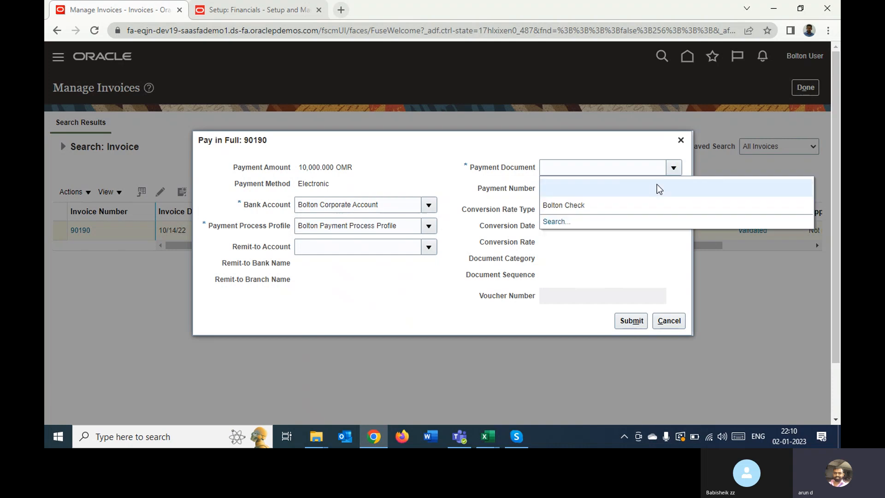
{"action": "left_click", "coordinate": [582, 204]}
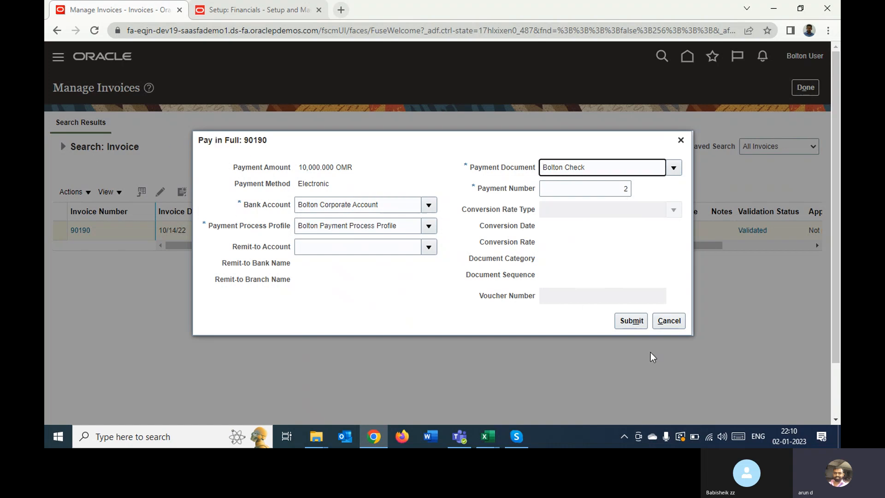
Try to submit the full payment, dismiss the resulting message and cancel the payment.
{"action": "left_click", "coordinate": [629, 321]}
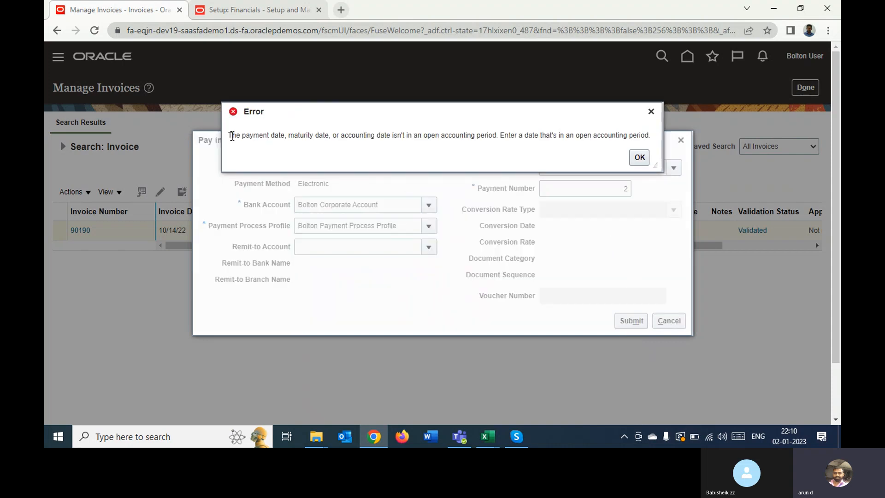
{"action": "left_click_drag", "start_coordinate": [231, 134], "coordinate": [411, 136]}
{"action": "left_click", "coordinate": [504, 127]}
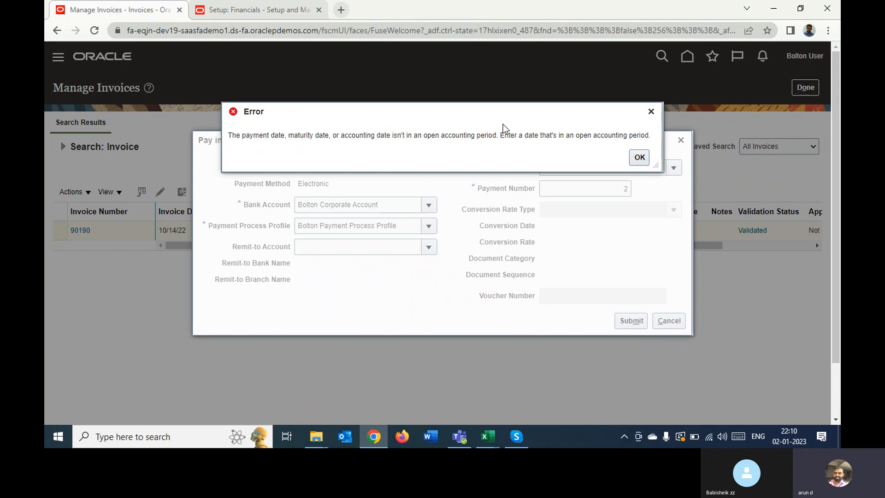
{"action": "left_click", "coordinate": [639, 157]}
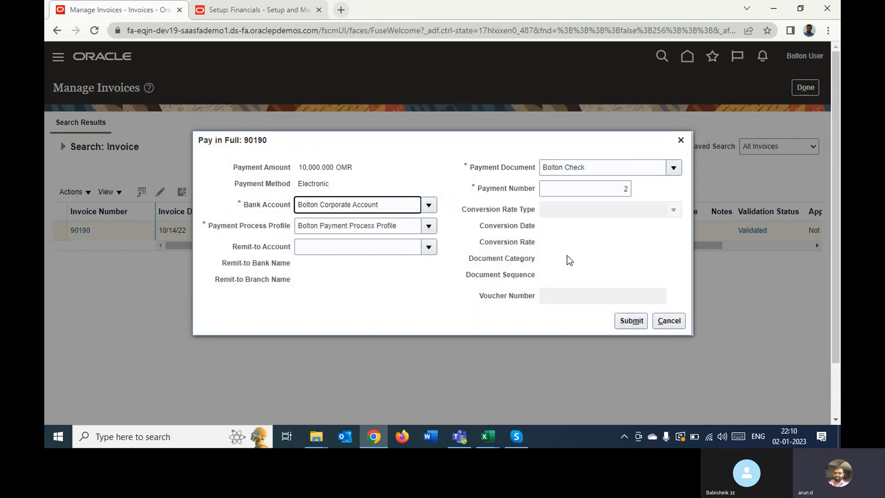
{"action": "left_click", "coordinate": [669, 322]}
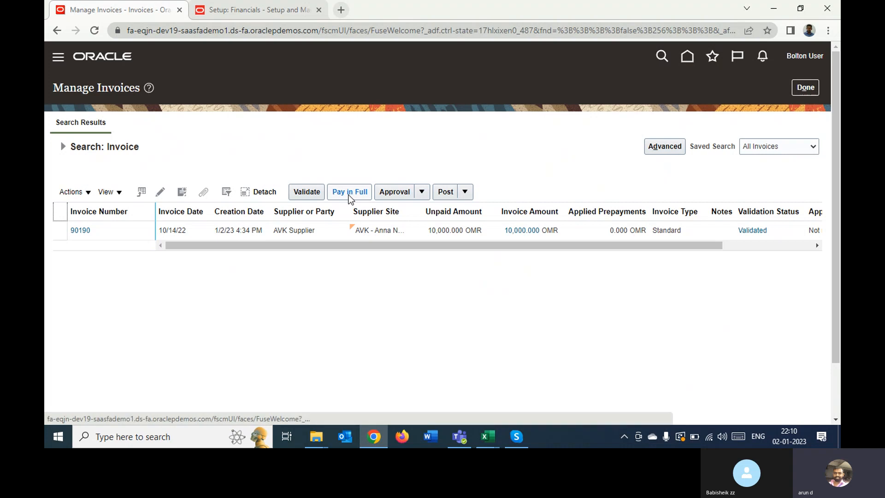
Leave Manage Invoices and start creating a new payment in the Payables Payments work area.
{"action": "left_click", "coordinate": [804, 88]}
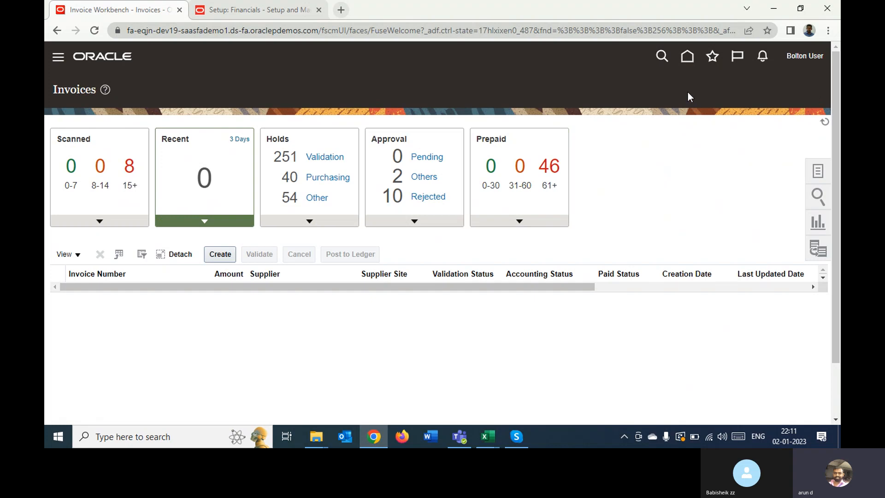
{"action": "left_click", "coordinate": [686, 59]}
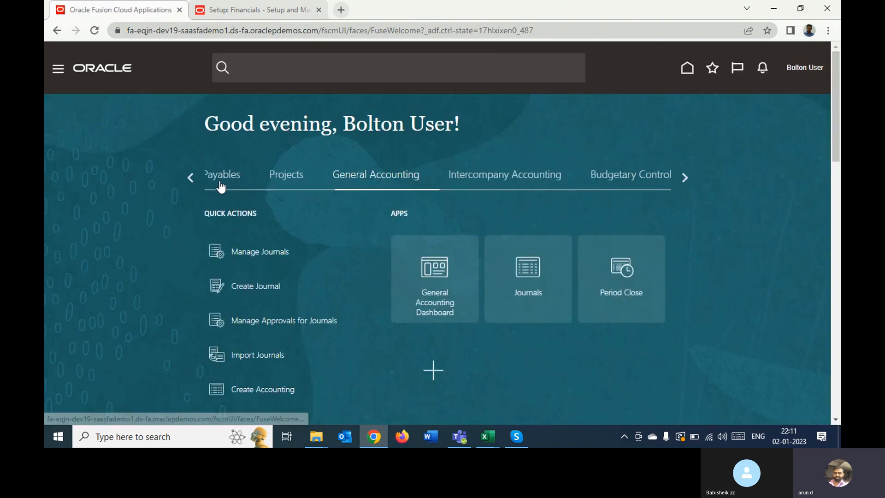
{"action": "left_click", "coordinate": [219, 176]}
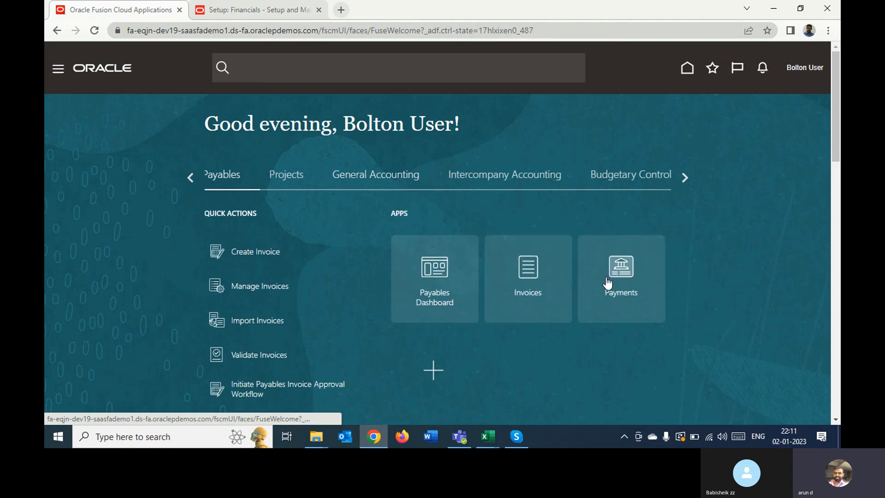
{"action": "left_click", "coordinate": [621, 267]}
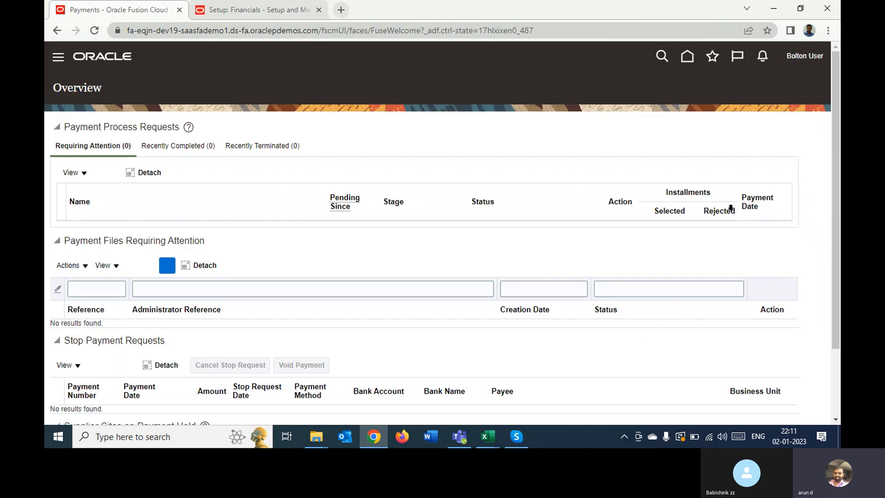
{"action": "left_click", "coordinate": [814, 175]}
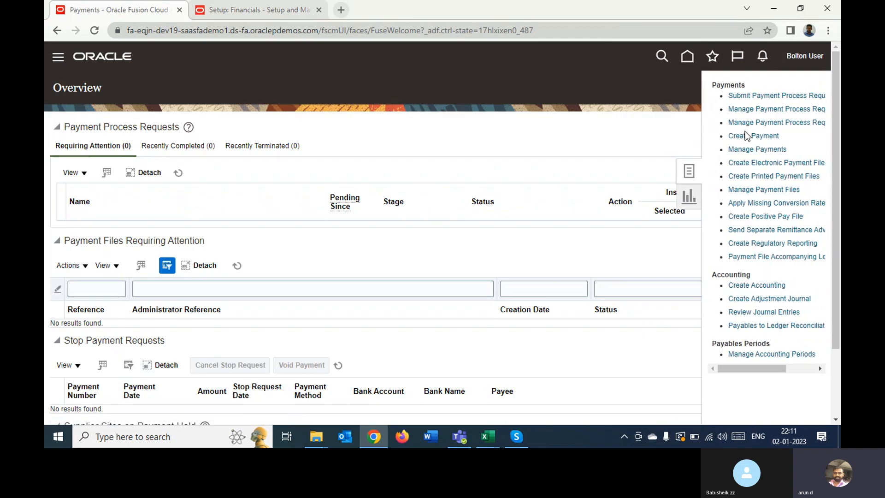
{"action": "left_click", "coordinate": [747, 136]}
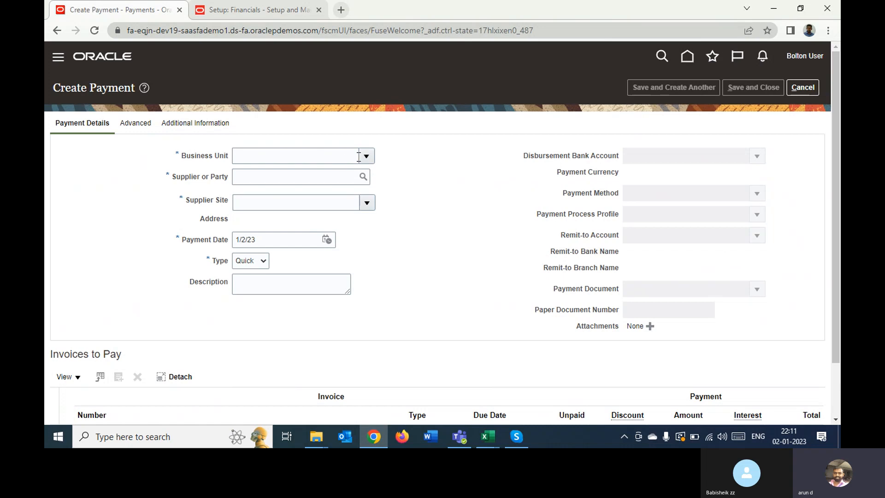
Set the payment's business unit to Bolton Business Unit and its supplier to AVK Supplier.
{"action": "left_click", "coordinate": [366, 156]}
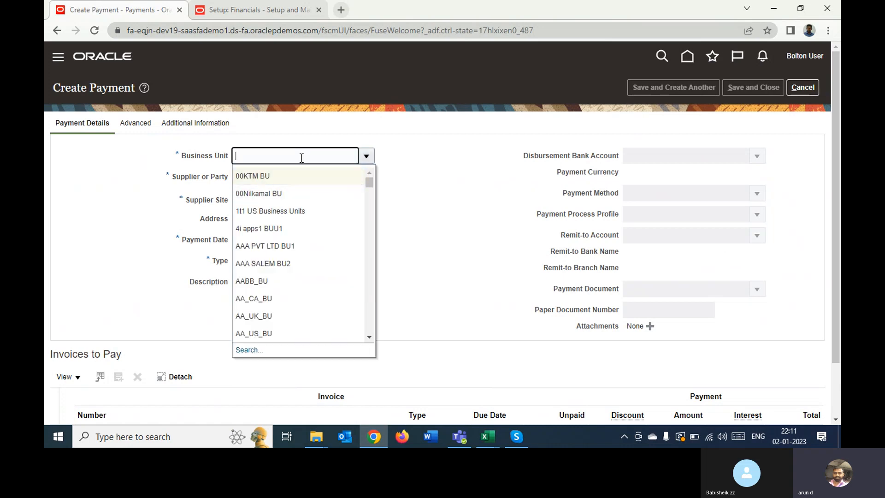
{"action": "type", "text": "bol"}
{"action": "key", "text": "Tab"}
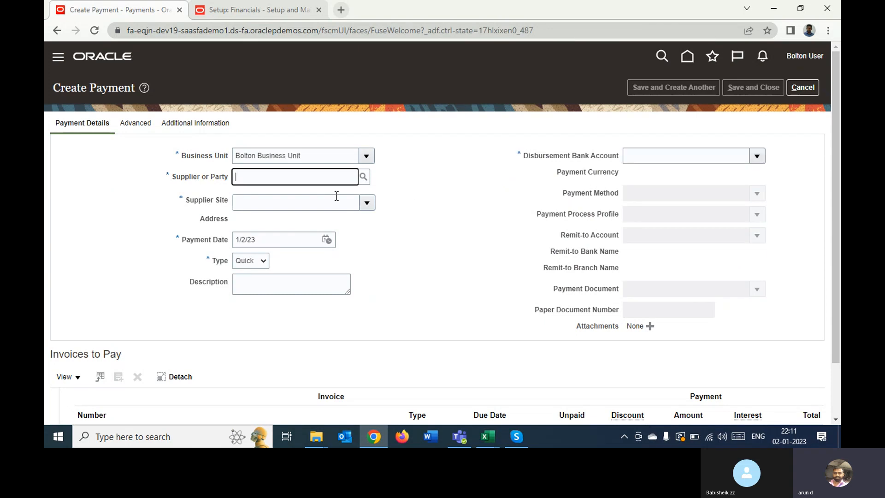
{"action": "key", "text": "Tab"}
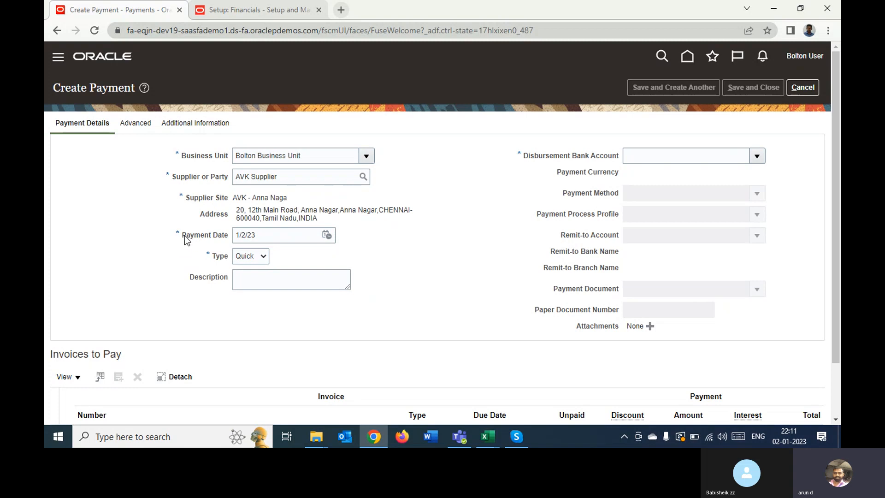
Try to set the payment date to 10/14/22.
{"action": "left_click", "coordinate": [212, 254]}
{"action": "left_click", "coordinate": [325, 235]}
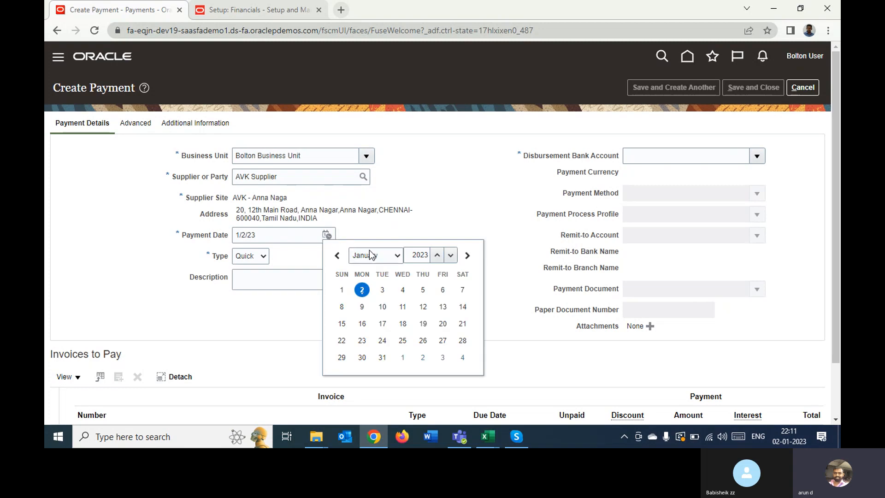
{"action": "left_click", "coordinate": [450, 256]}
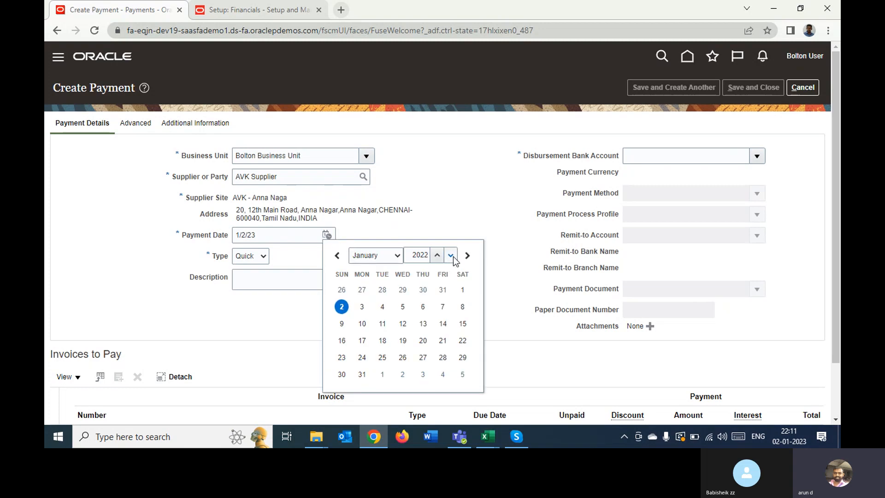
{"action": "left_click", "coordinate": [450, 256]}
{"action": "left_click", "coordinate": [436, 255]}
{"action": "left_click", "coordinate": [375, 257]}
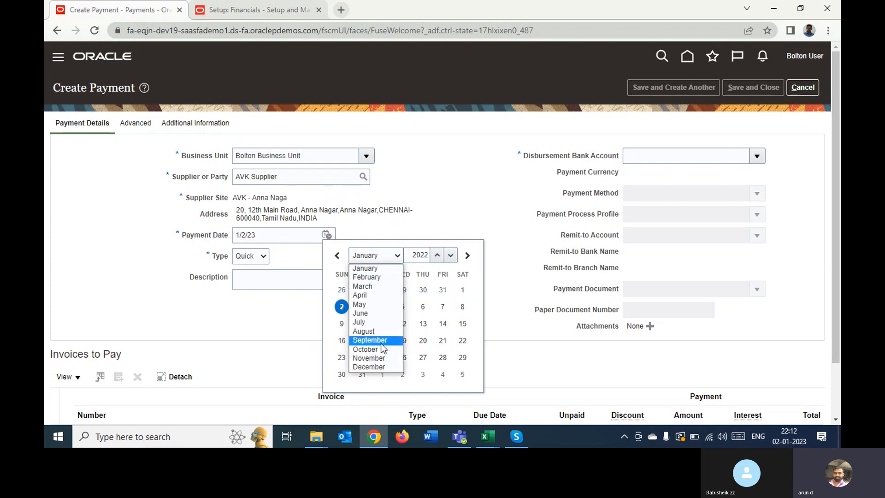
{"action": "left_click", "coordinate": [366, 349]}
{"action": "left_click", "coordinate": [442, 323]}
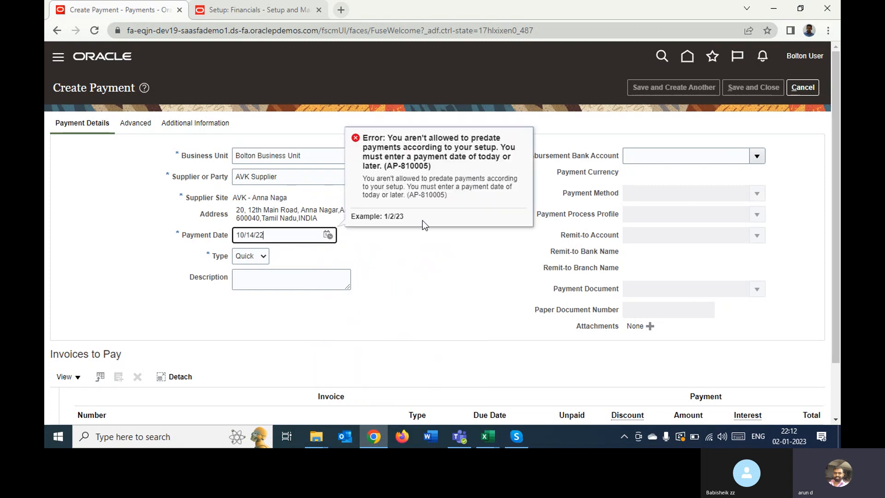
Try 10/15/22 as the payment date and read the message about predating payments.
{"action": "left_click", "coordinate": [327, 235]}
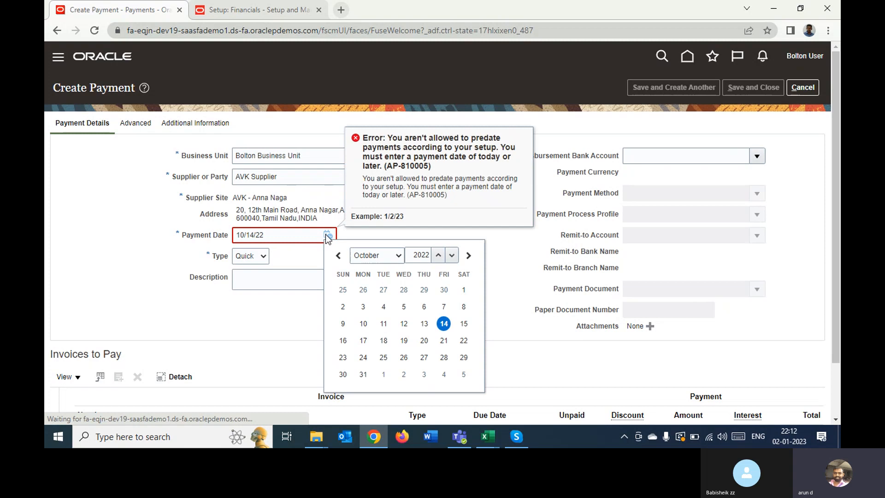
{"action": "left_click", "coordinate": [458, 322]}
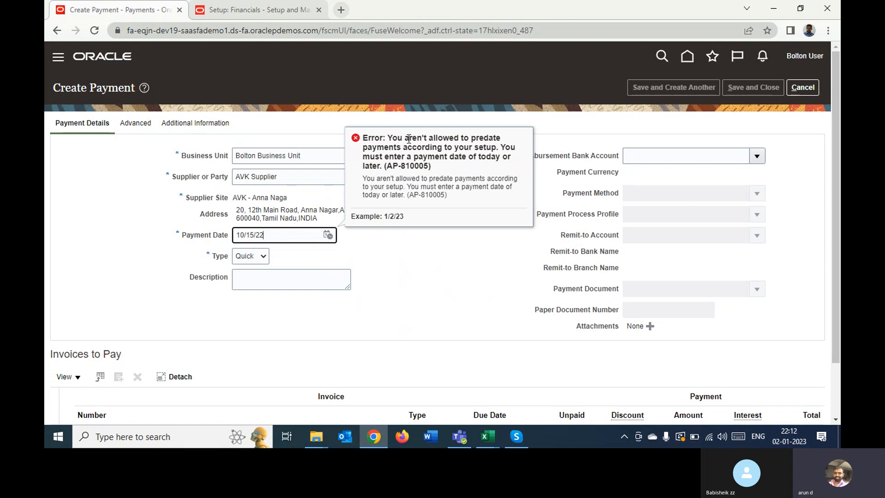
{"action": "left_click_drag", "start_coordinate": [409, 138], "coordinate": [492, 149]}
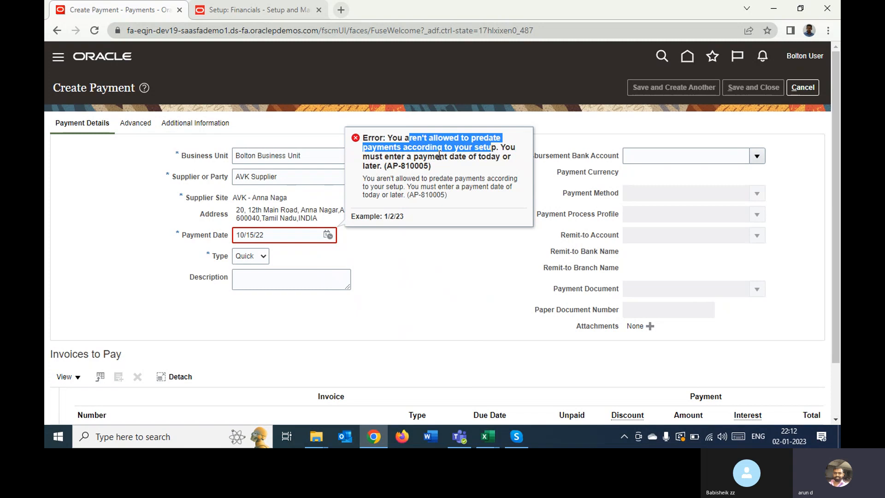
{"action": "left_click", "coordinate": [422, 159]}
In the Financials setup browser tab, allow payment dates before the system date in Bolton Business Unit's payment options, then save and close.
{"action": "left_click", "coordinate": [256, 10]}
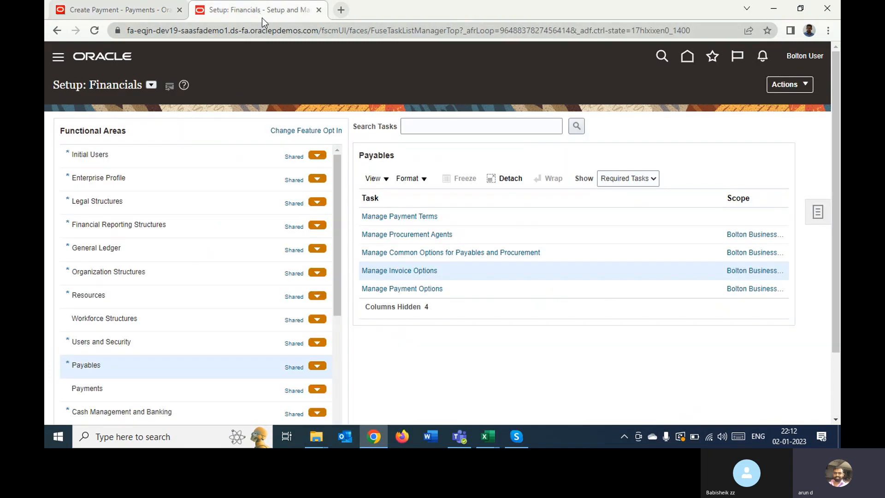
{"action": "left_click", "coordinate": [402, 290]}
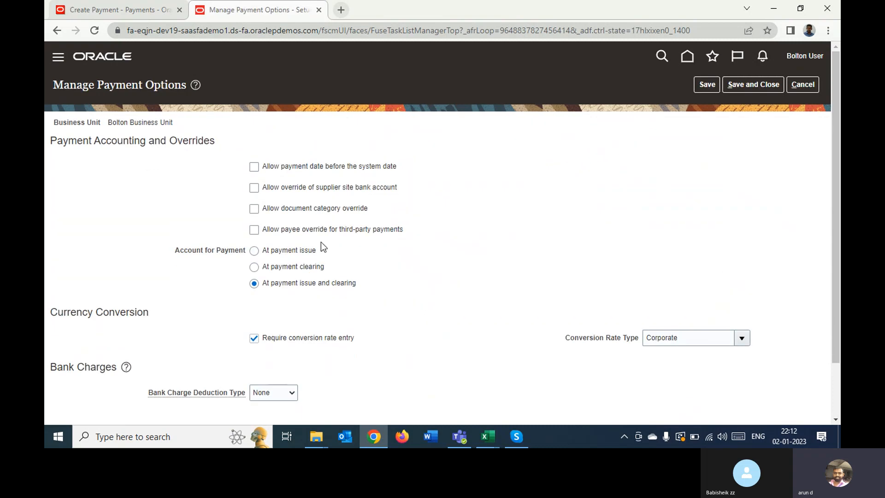
{"action": "left_click", "coordinate": [254, 168]}
{"action": "left_click", "coordinate": [705, 85]}
{"action": "left_click", "coordinate": [751, 85]}
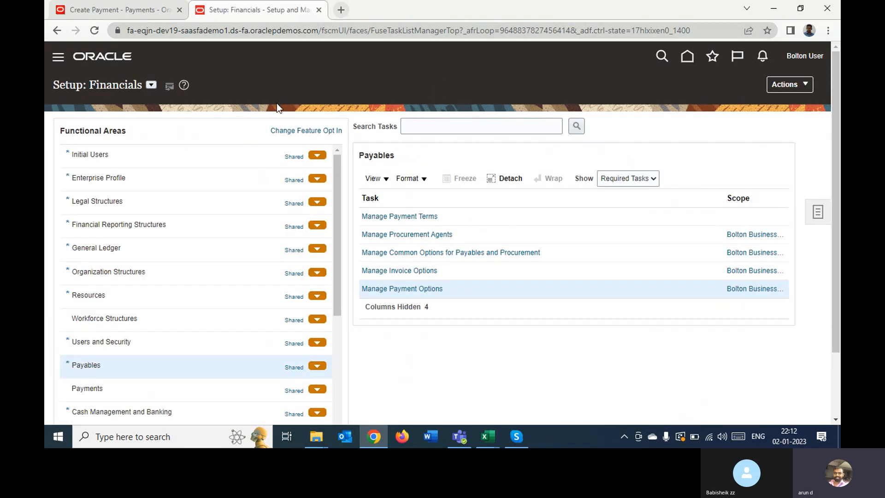
Return to the Create Payment browser tab and reselect 10/15/22 as the payment date.
{"action": "left_click", "coordinate": [138, 10]}
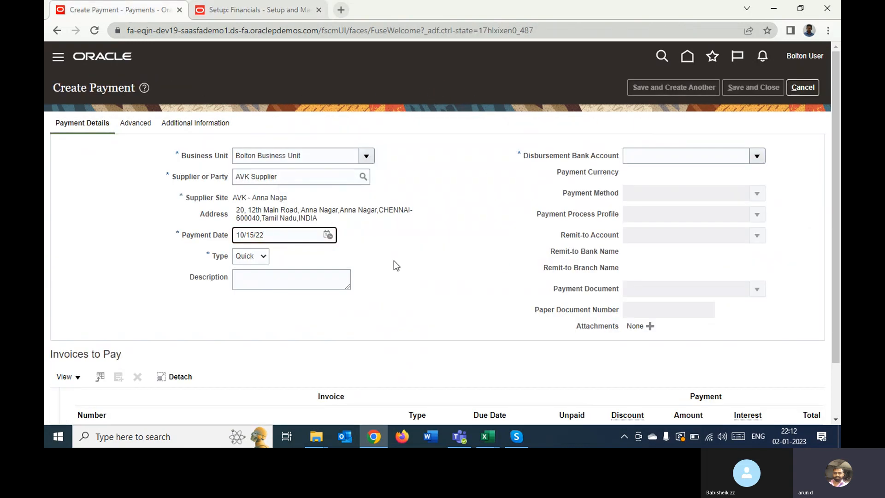
{"action": "left_click", "coordinate": [327, 235]}
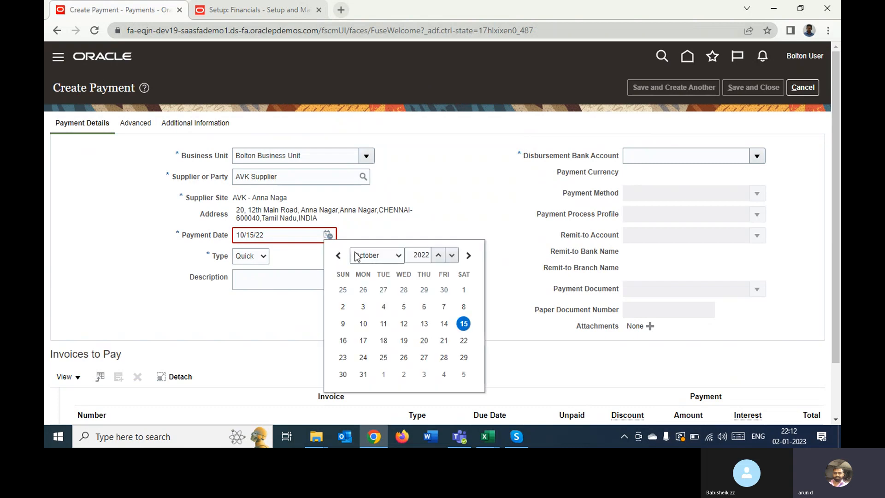
{"action": "left_click", "coordinate": [464, 323]}
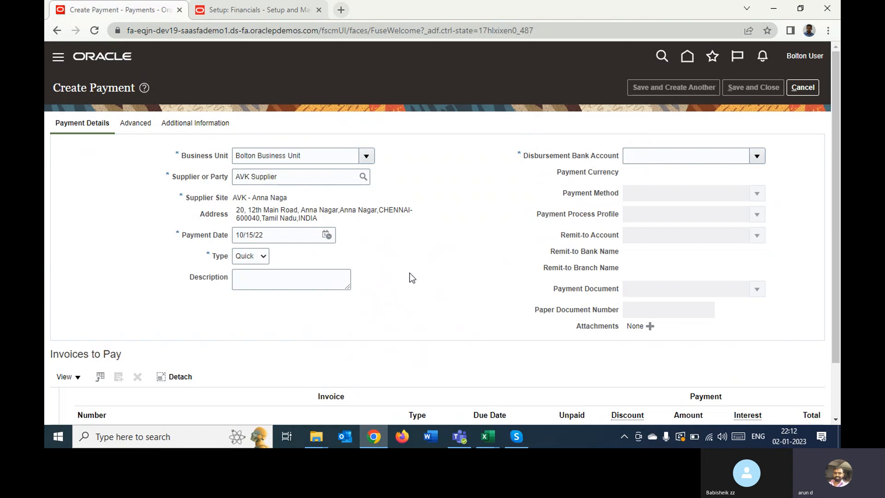
Pay from Bolton Corporate Account using Bolton Payment Process Profile and the payment document Bolton Check.
{"action": "left_click", "coordinate": [756, 156]}
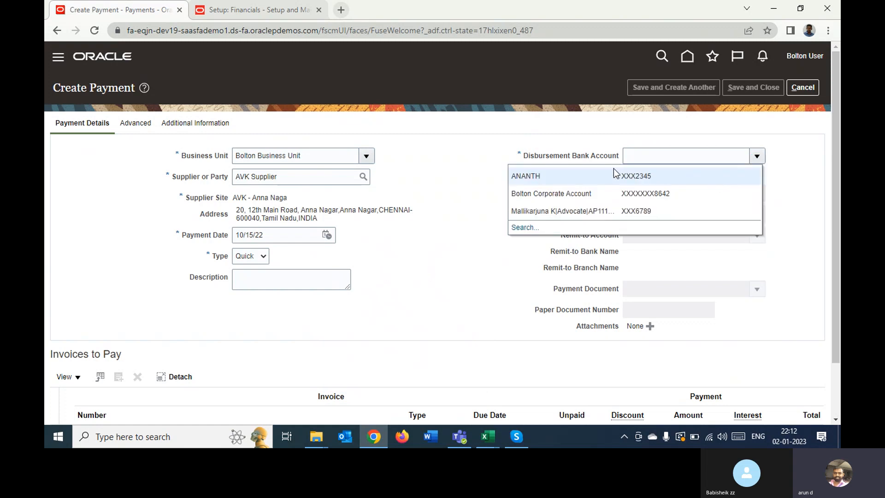
{"action": "left_click", "coordinate": [588, 193]}
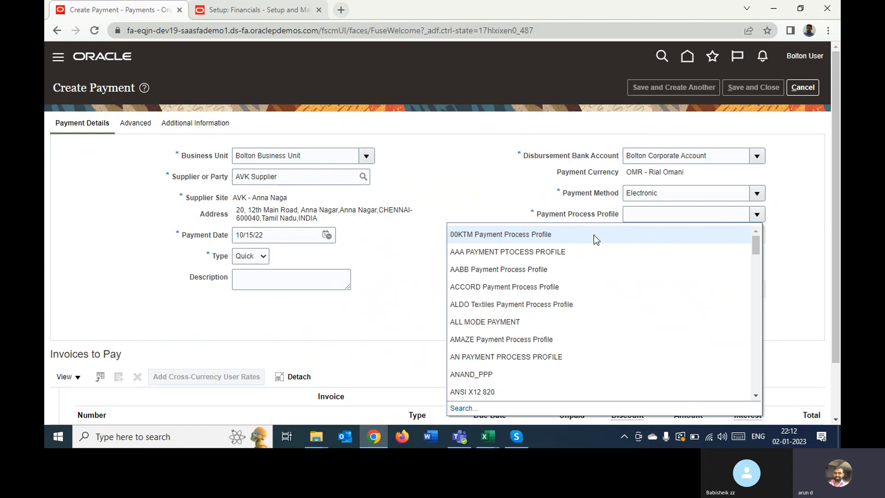
{"action": "left_click", "coordinate": [656, 215]}
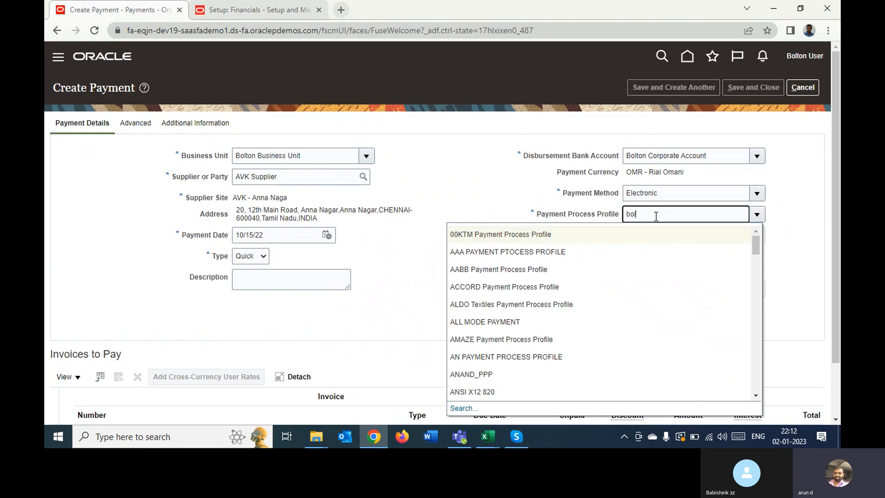
{"action": "left_click", "coordinate": [645, 233]}
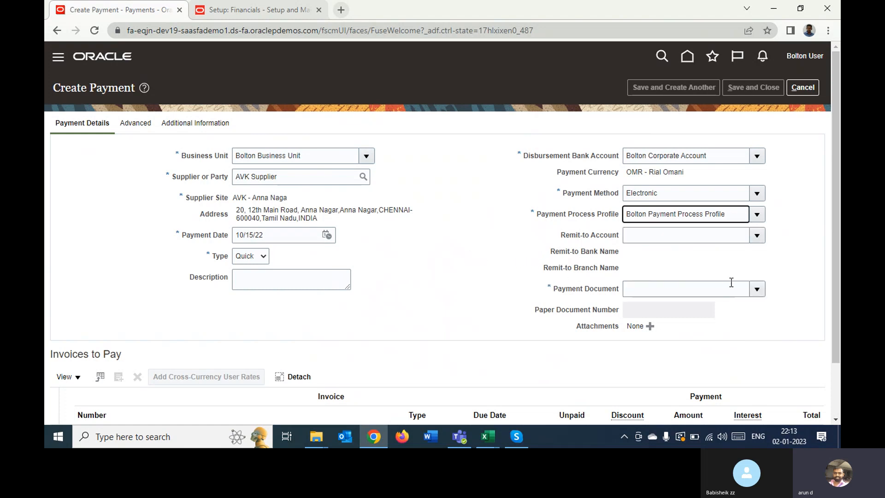
{"action": "left_click", "coordinate": [756, 289]}
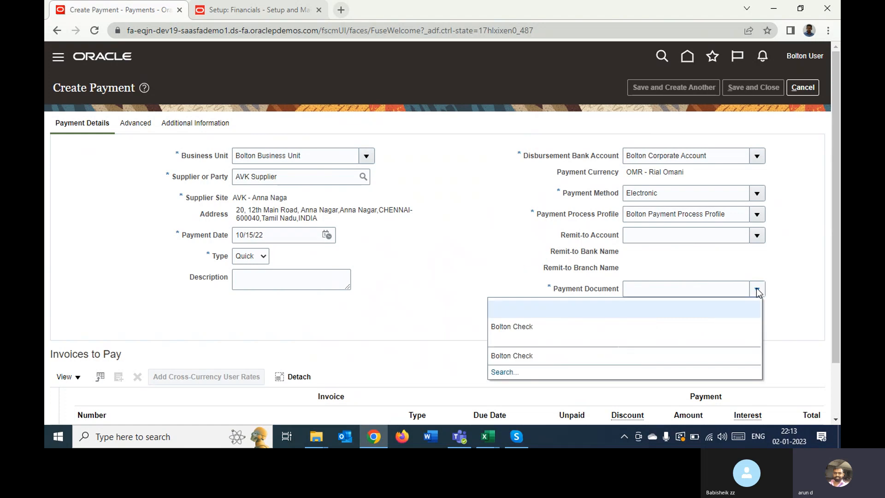
{"action": "left_click", "coordinate": [553, 330]}
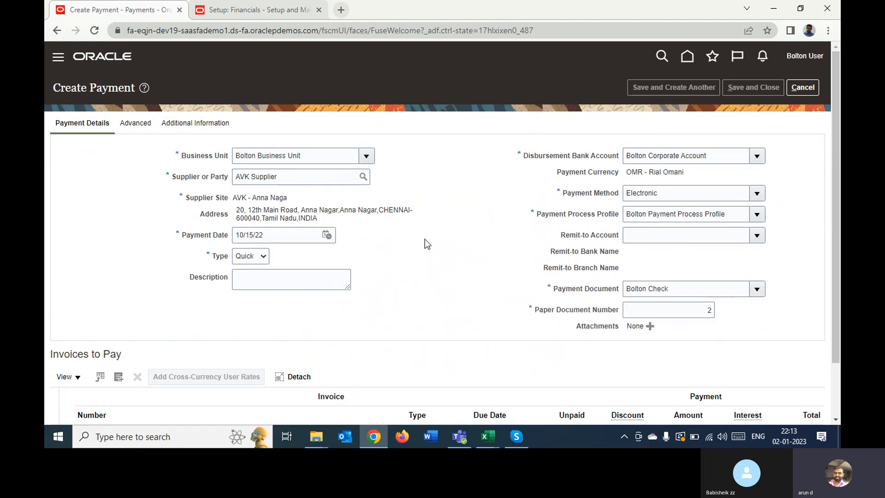
Try to add invoices to pay to the payment and dismiss the resulting message.
{"action": "scroll", "coordinate": [424, 240], "scroll_direction": "down", "scroll_amount": 2}
{"action": "left_click", "coordinate": [118, 313]}
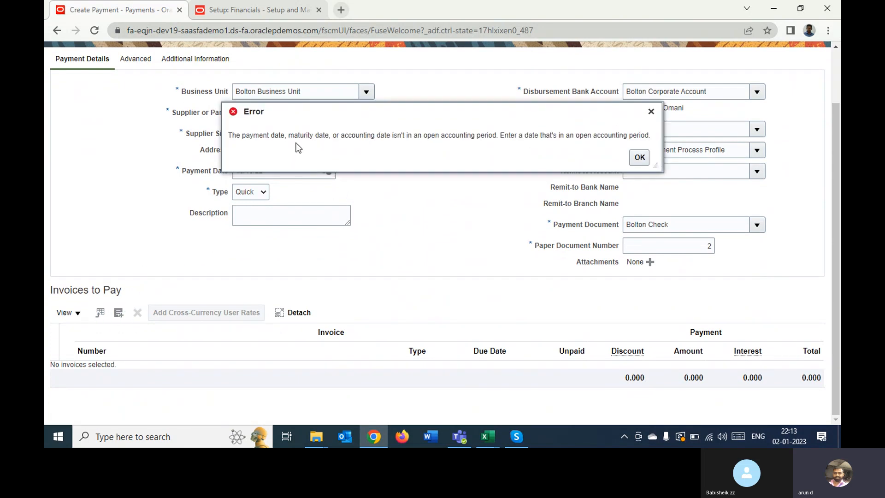
{"action": "left_click", "coordinate": [640, 157]}
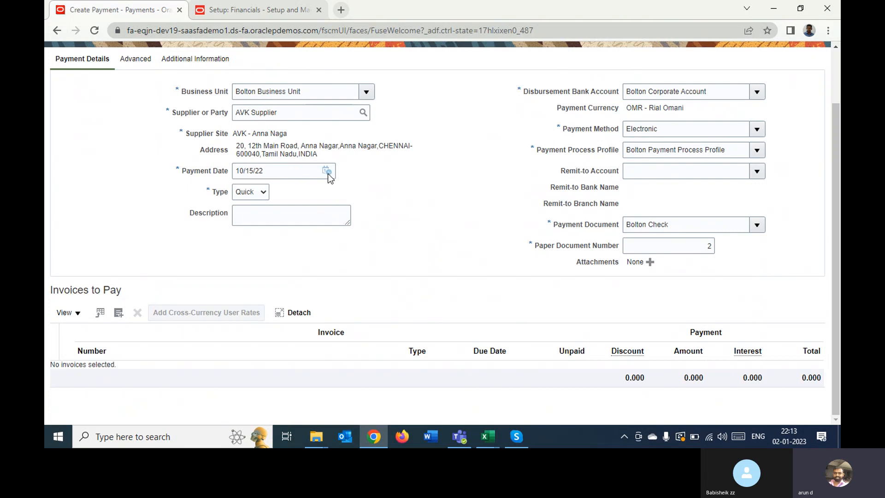
Reselect the payment date 10/15/22, retry adding invoices to pay, and read and dismiss the accounting period message.
{"action": "left_click", "coordinate": [327, 172]}
{"action": "left_click", "coordinate": [460, 261]}
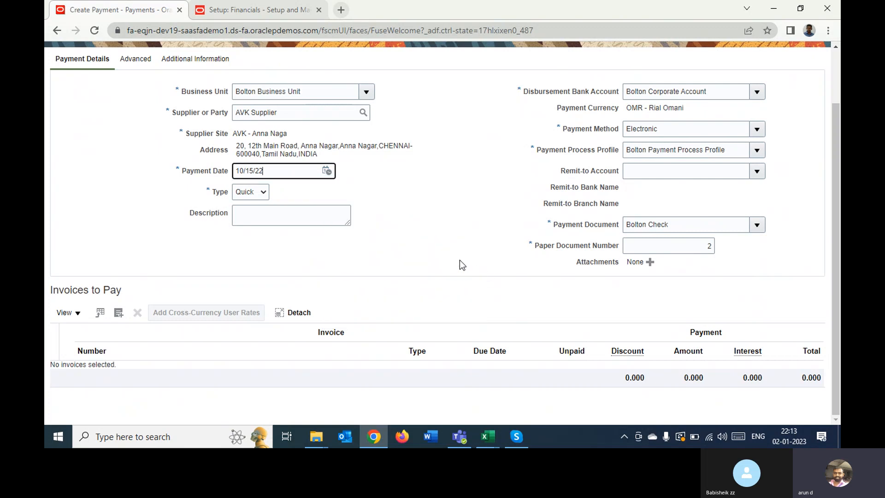
{"action": "left_click", "coordinate": [119, 314]}
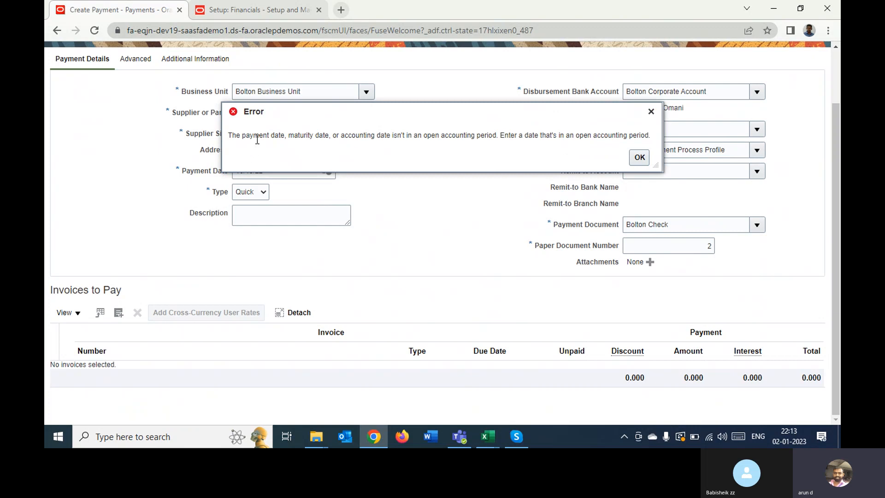
{"action": "left_click_drag", "start_coordinate": [258, 136], "coordinate": [610, 133]}
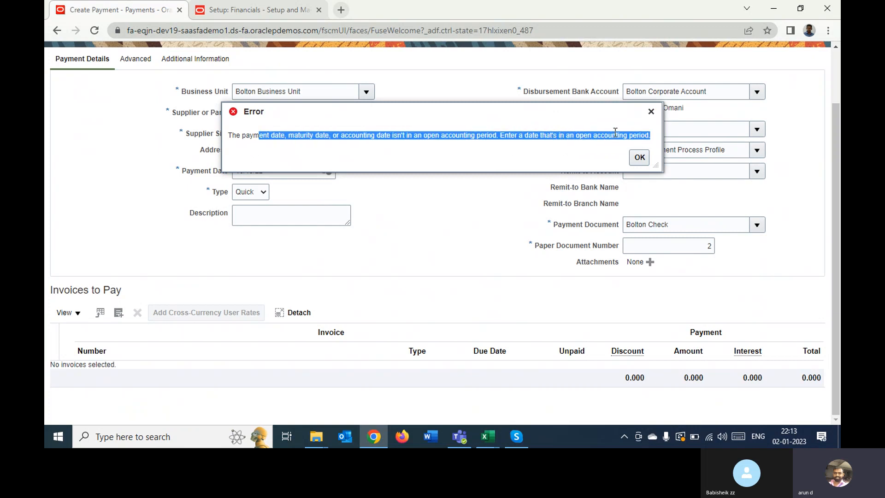
{"action": "left_click", "coordinate": [639, 157]}
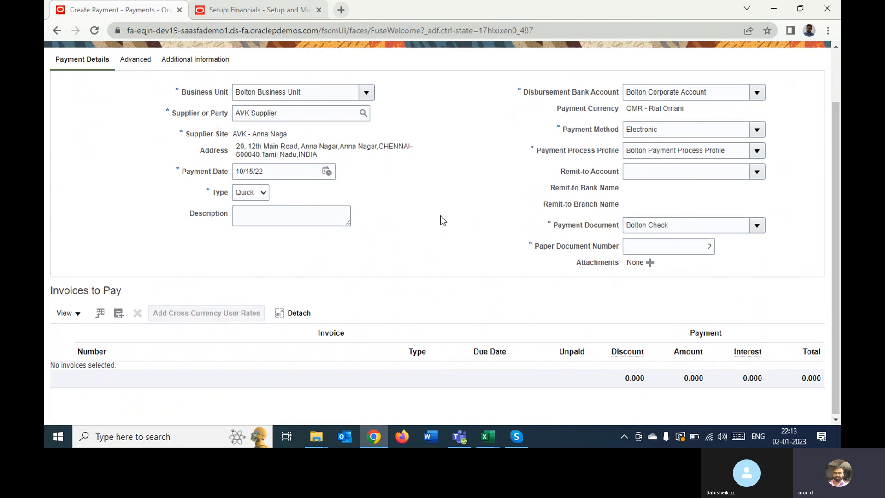
{"action": "scroll", "coordinate": [441, 214], "scroll_direction": "up", "scroll_amount": 2}
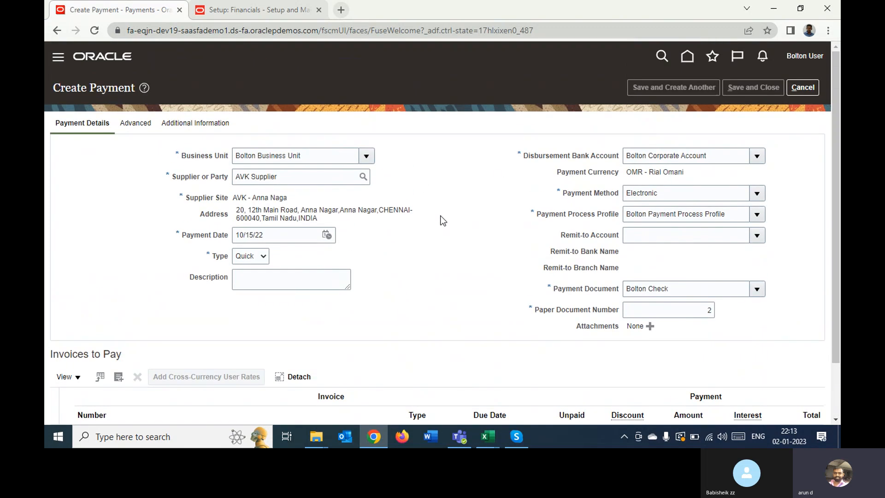
Review the payment's advanced options, including conversion and bills payable settings, and return to the payment details.
{"action": "left_click", "coordinate": [135, 124]}
{"action": "scroll", "coordinate": [383, 208], "scroll_direction": "down", "scroll_amount": 2}
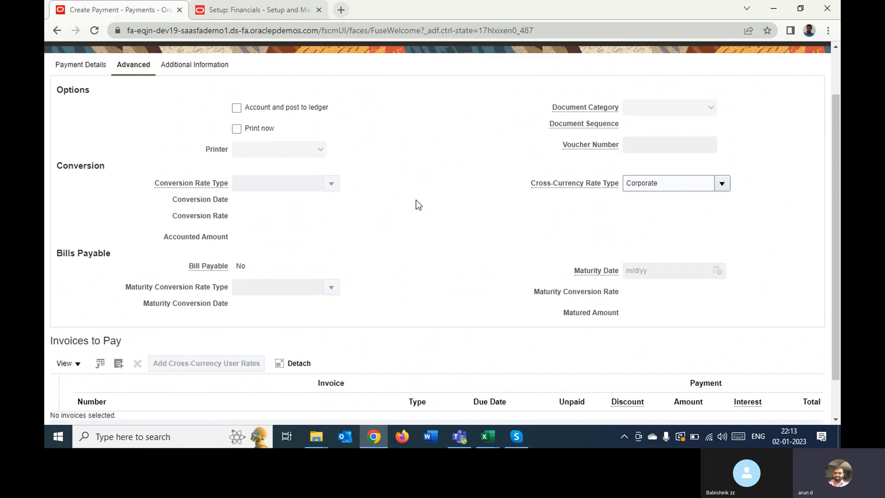
{"action": "scroll", "coordinate": [418, 205], "scroll_direction": "down", "scroll_amount": 1}
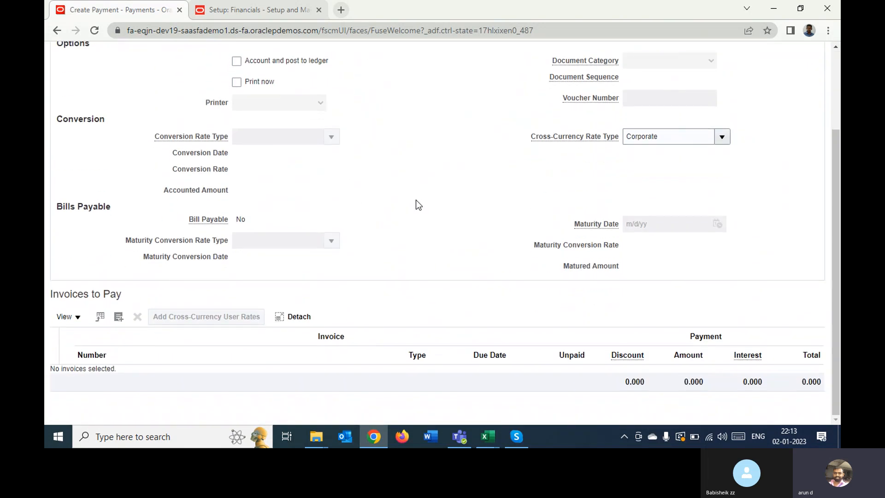
{"action": "scroll", "coordinate": [416, 201], "scroll_direction": "up", "scroll_amount": 2}
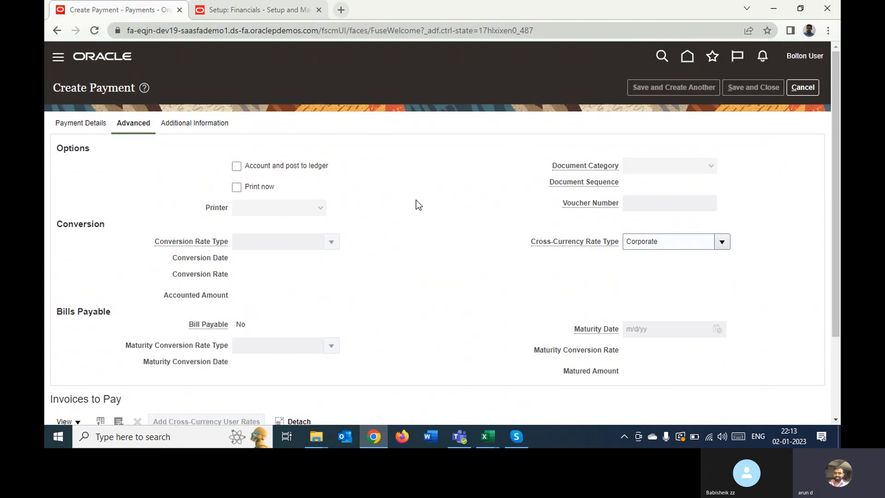
{"action": "left_click", "coordinate": [76, 123]}
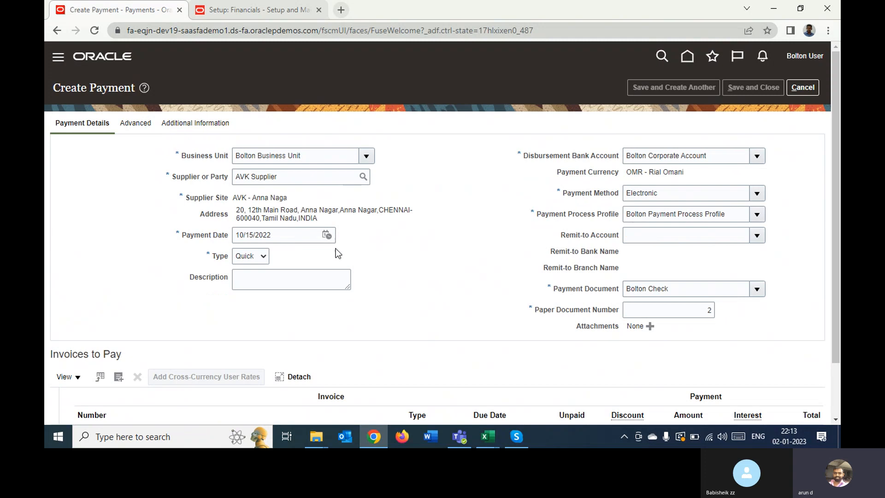
Try once more to add invoices to pay to the current payment.
{"action": "scroll", "coordinate": [499, 250], "scroll_direction": "down", "scroll_amount": 2}
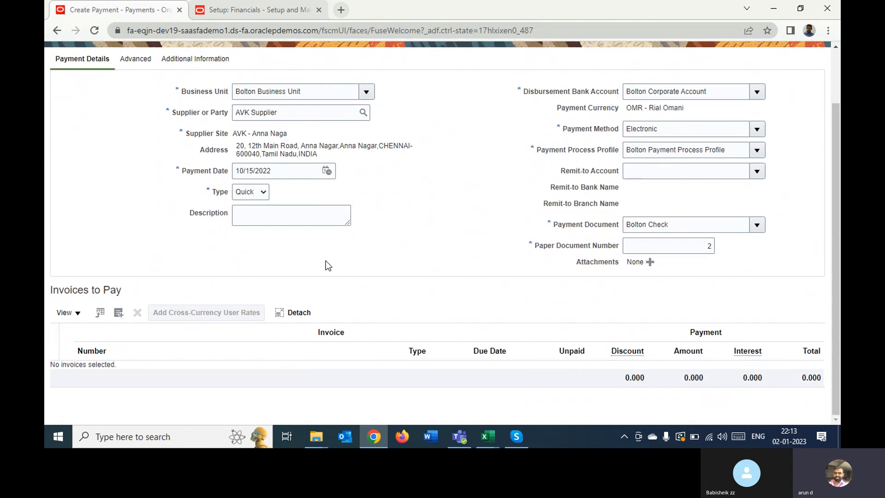
{"action": "left_click", "coordinate": [119, 313]}
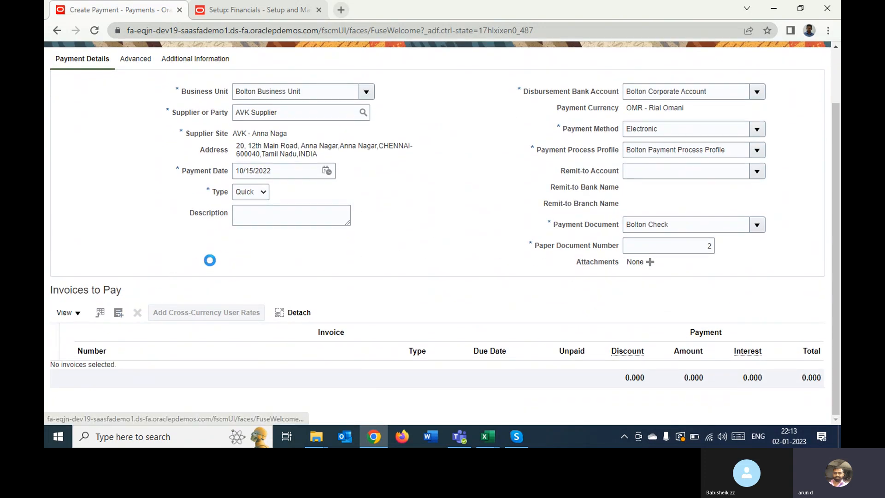
{"action": "left_click", "coordinate": [639, 156]}
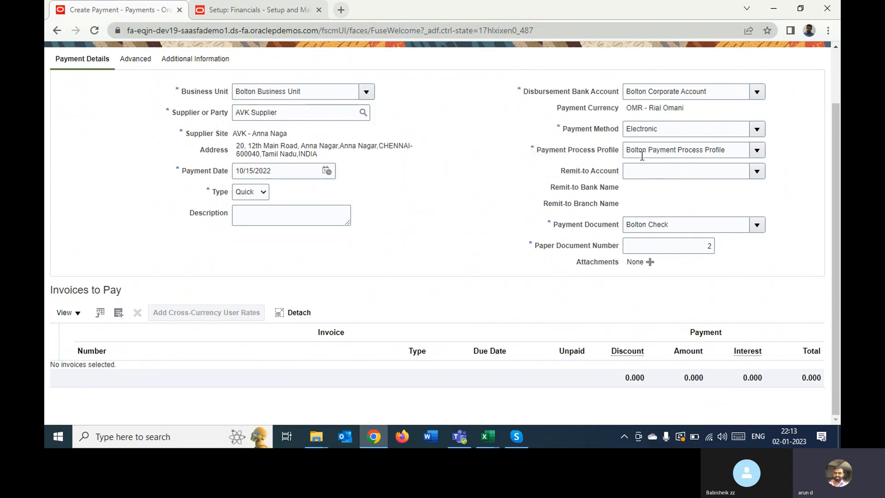
Discard the unsaved payment and start creating a new one from the Payments tasks.
{"action": "scroll", "coordinate": [668, 152], "scroll_direction": "up", "scroll_amount": 2}
{"action": "left_click", "coordinate": [802, 87]}
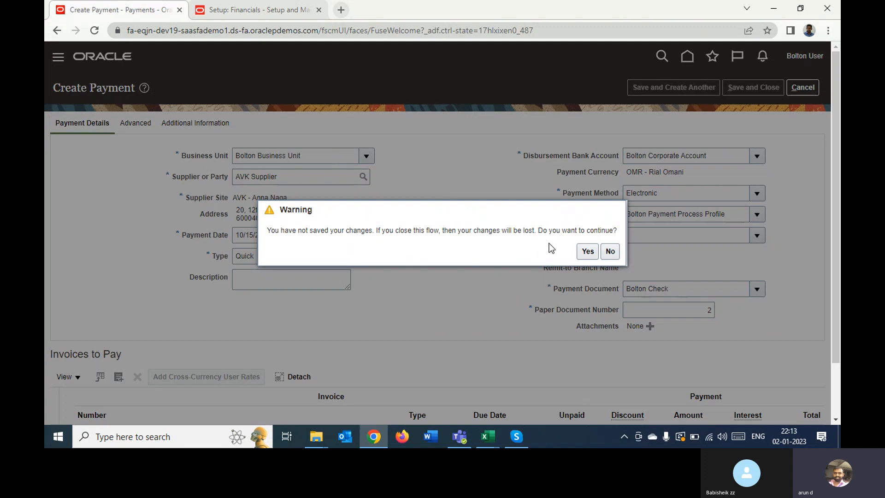
{"action": "left_click", "coordinate": [587, 250]}
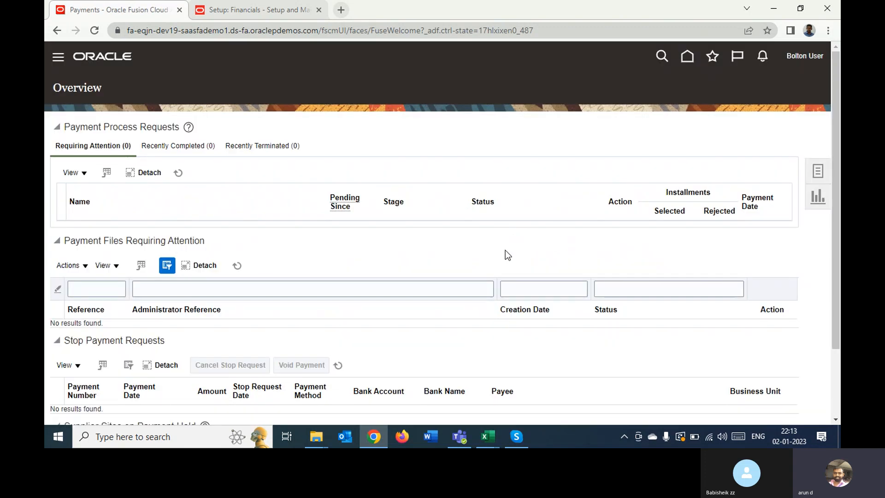
{"action": "left_click", "coordinate": [807, 169]}
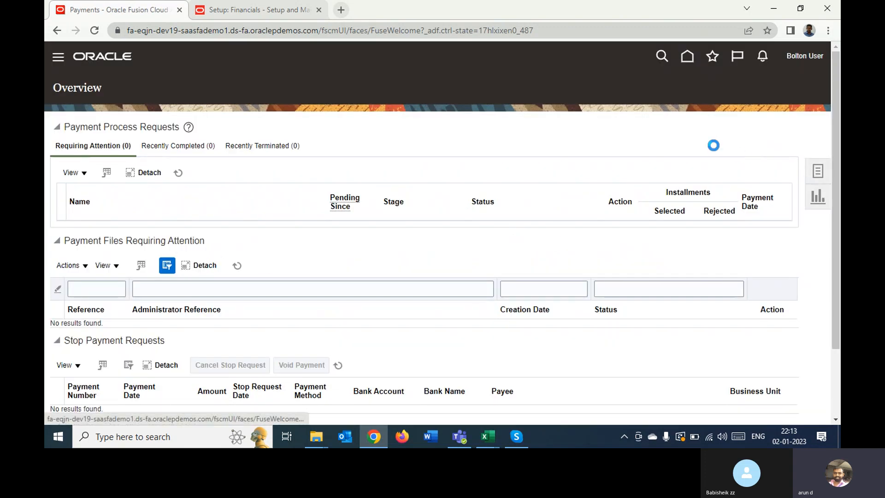
{"action": "left_click", "coordinate": [742, 136]}
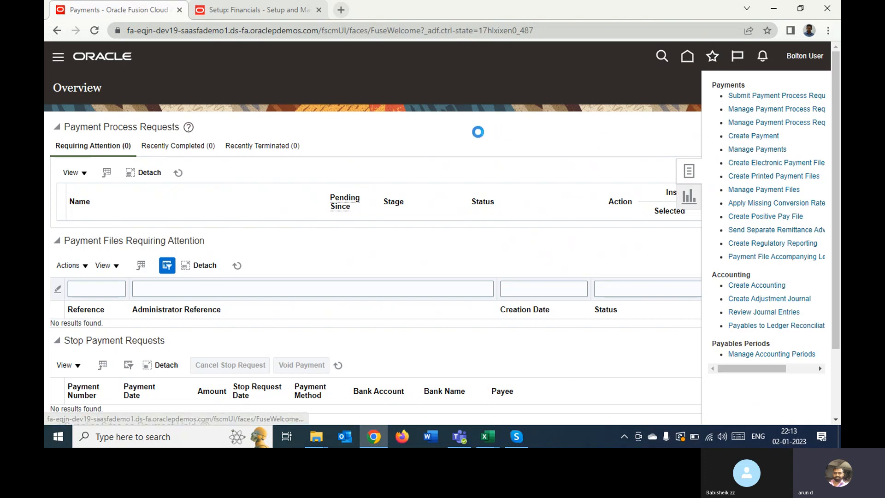
Set the new payment's business unit to Bolton Business Unit and its supplier to AVK Supplier.
{"action": "left_click", "coordinate": [367, 157]}
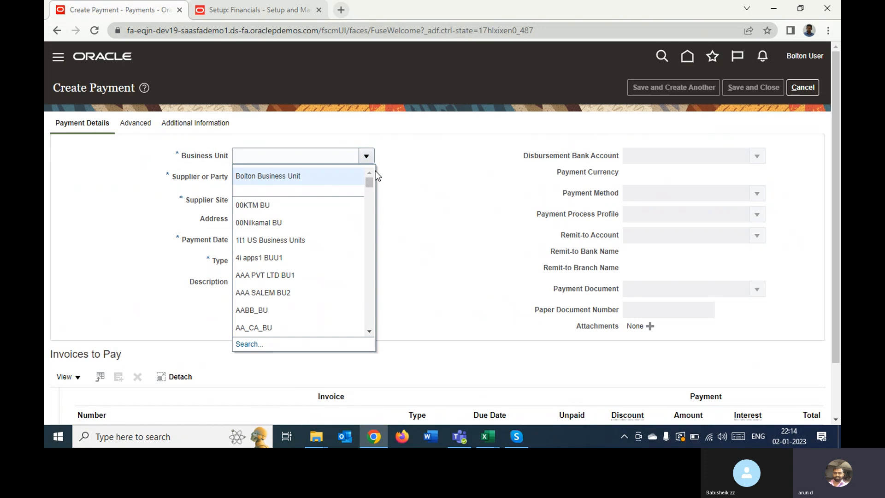
{"action": "left_click", "coordinate": [305, 176]}
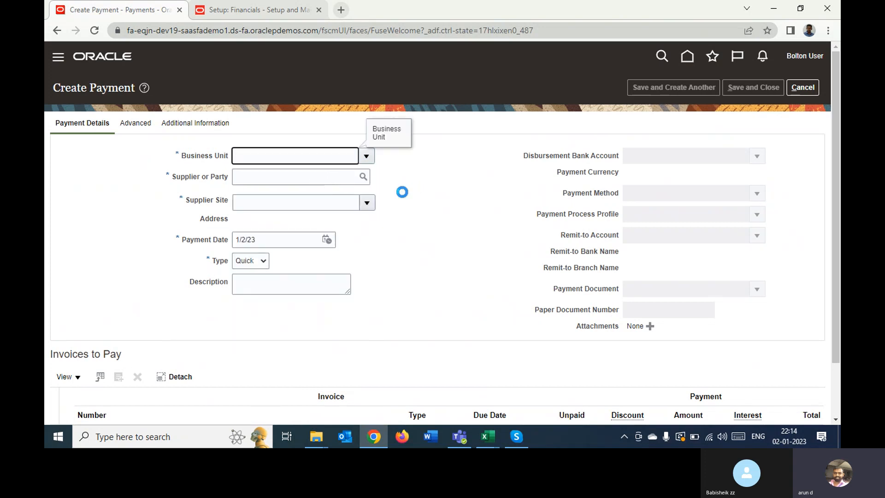
{"action": "left_click", "coordinate": [324, 176]}
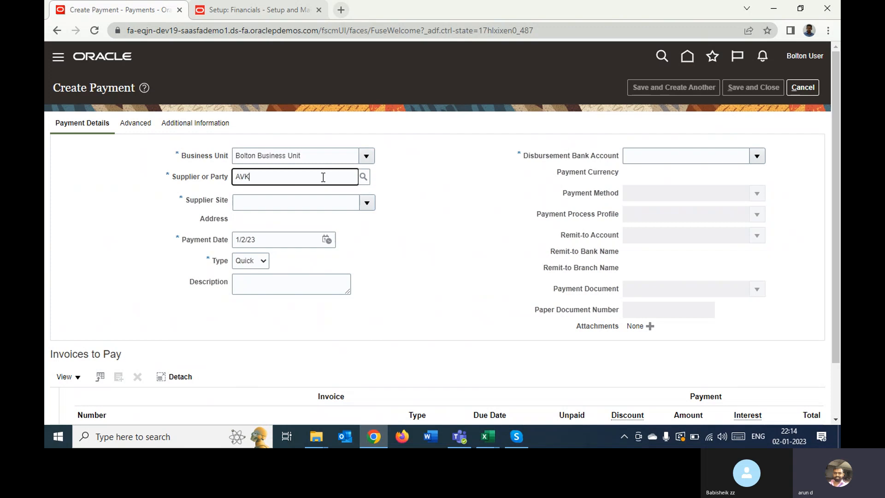
{"action": "key", "text": "Tab"}
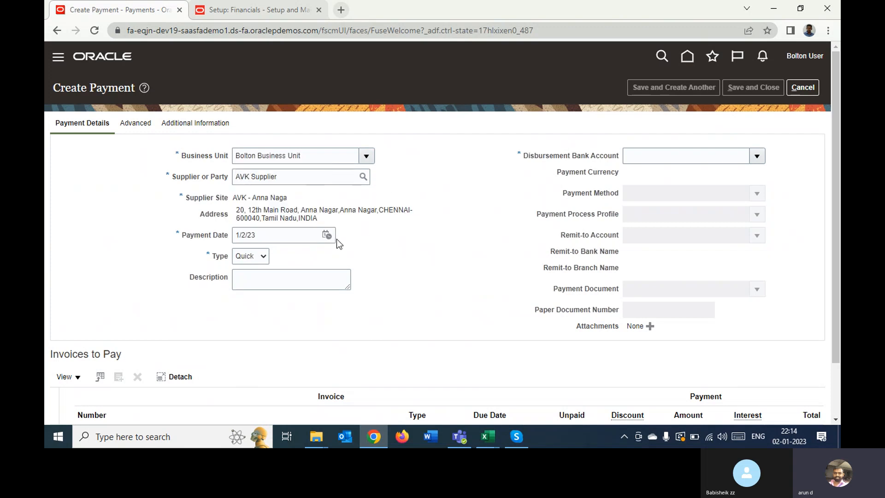
Set the payment date to 10/15/22.
{"action": "left_click", "coordinate": [327, 235]}
{"action": "left_click", "coordinate": [451, 256]}
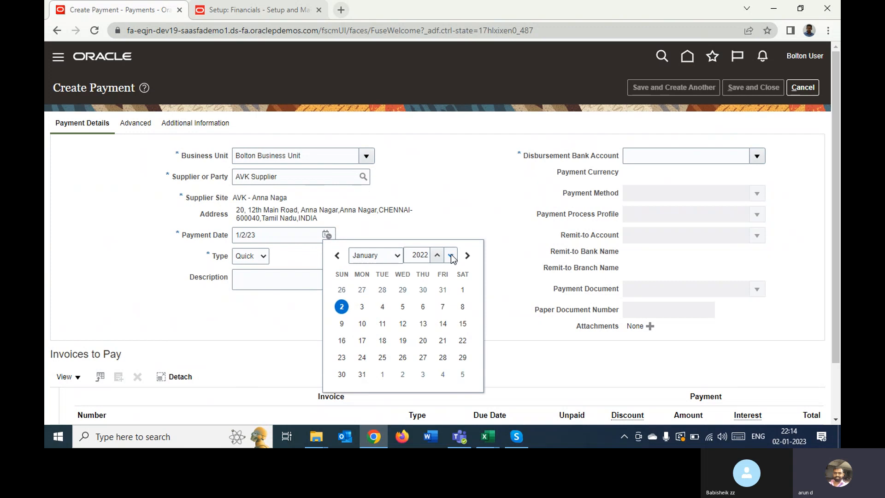
{"action": "left_click", "coordinate": [396, 256]}
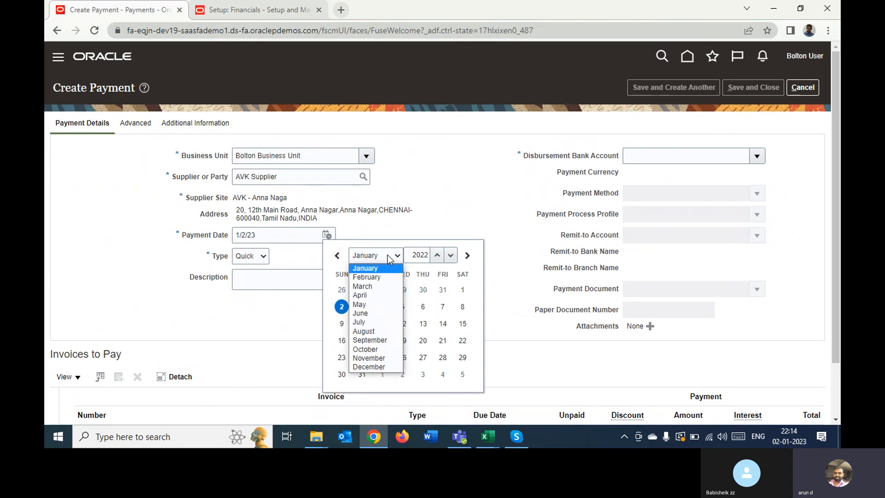
{"action": "left_click", "coordinate": [372, 351]}
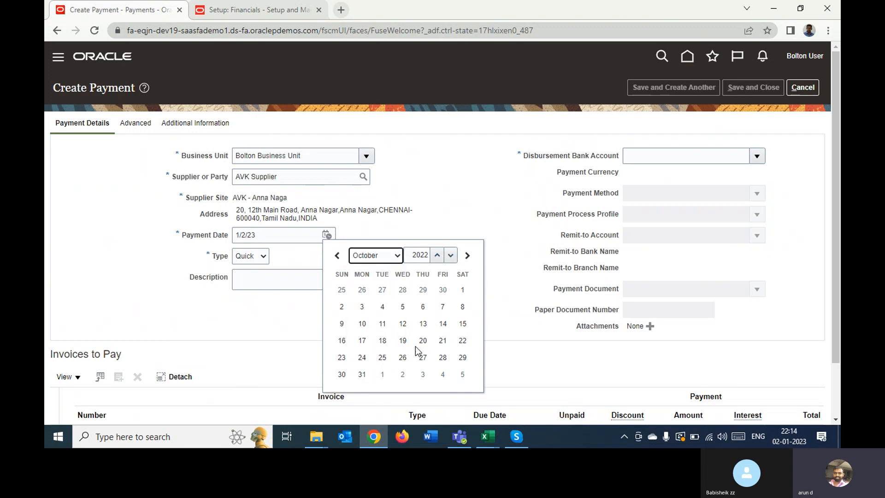
{"action": "left_click", "coordinate": [462, 324]}
{"action": "left_click", "coordinate": [404, 249]}
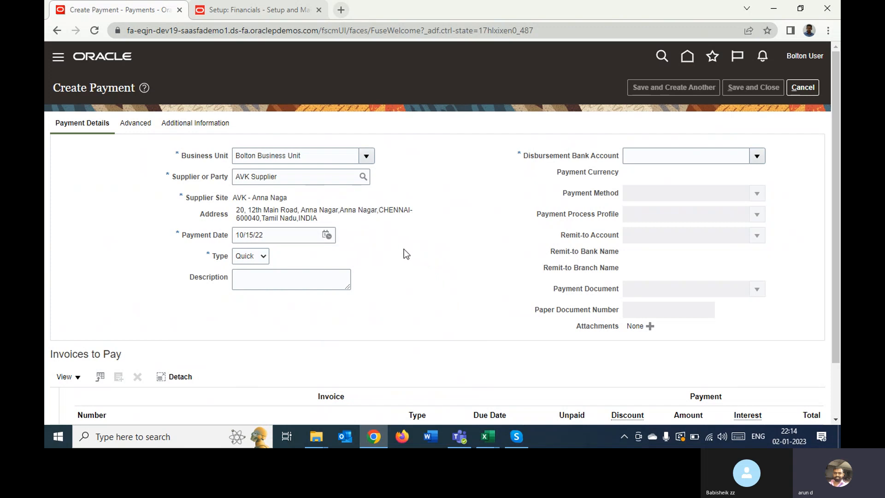
Pay from Bolton Corporate Account with Bolton Payment Process Profile and Bolton Check as the payment document.
{"action": "left_click", "coordinate": [757, 156]}
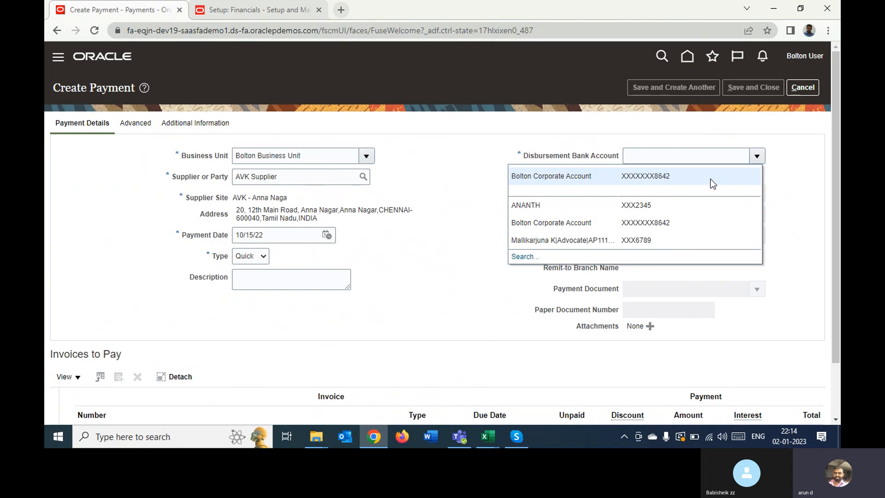
{"action": "left_click", "coordinate": [709, 179]}
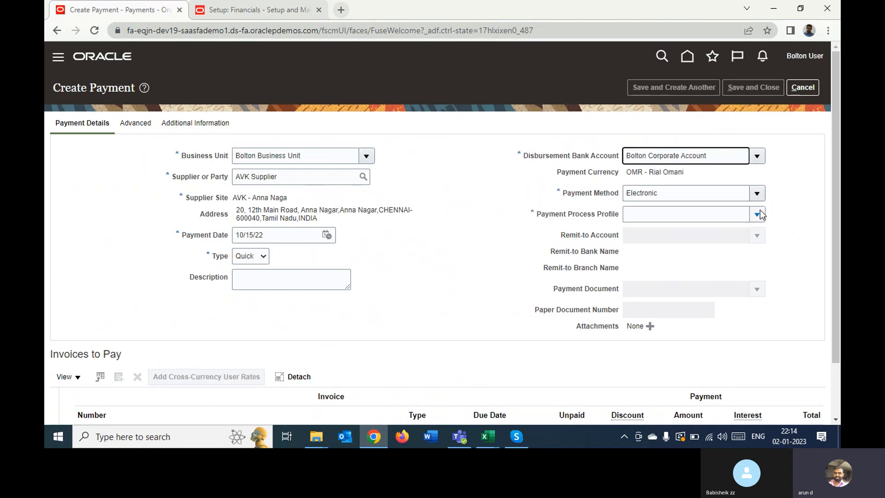
{"action": "left_click", "coordinate": [665, 235]}
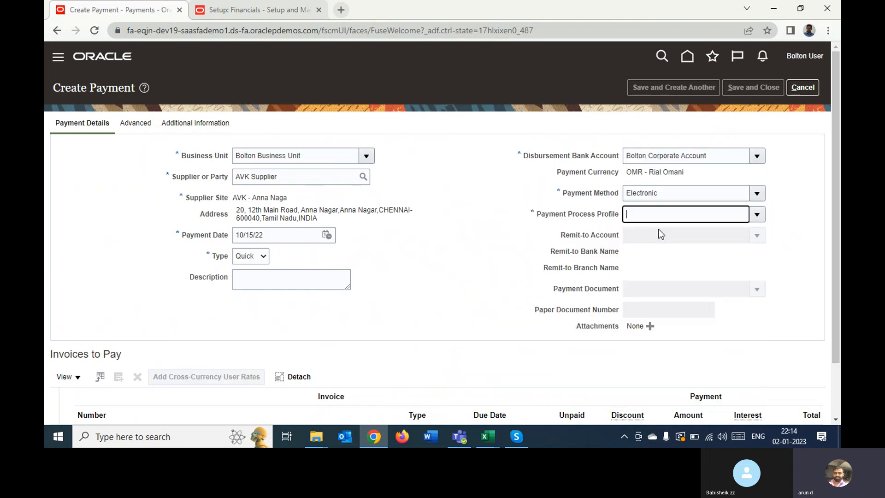
{"action": "left_click", "coordinate": [757, 288]}
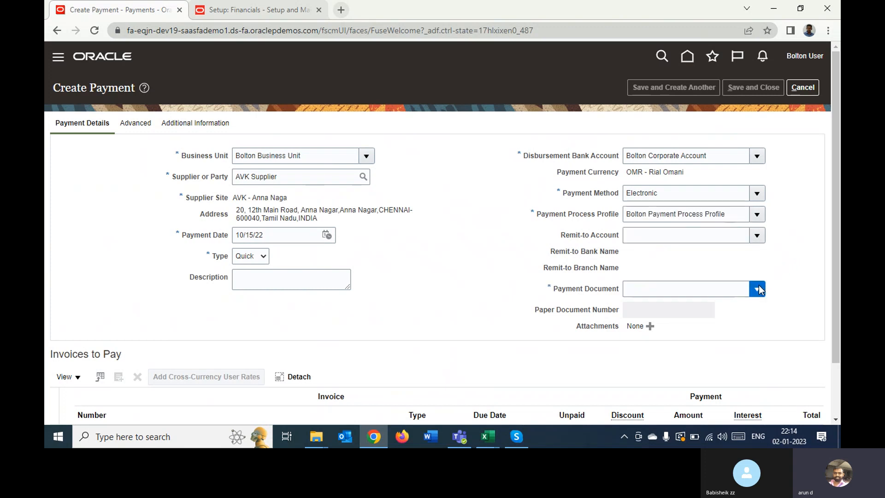
{"action": "left_click", "coordinate": [666, 325]}
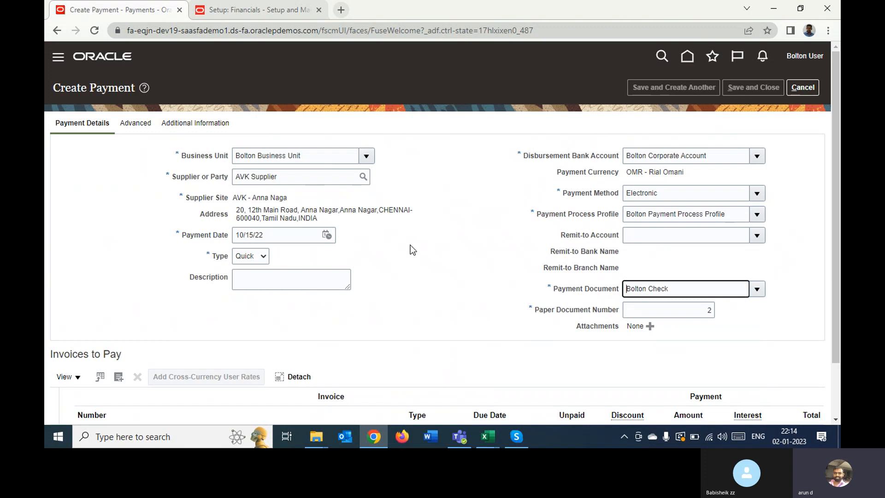
Add AVK Supplier's 10,000 OMR standard invoice due 10/14/22 to the invoices to pay.
{"action": "scroll", "coordinate": [410, 245], "scroll_direction": "down", "scroll_amount": 2}
{"action": "left_click", "coordinate": [118, 312]}
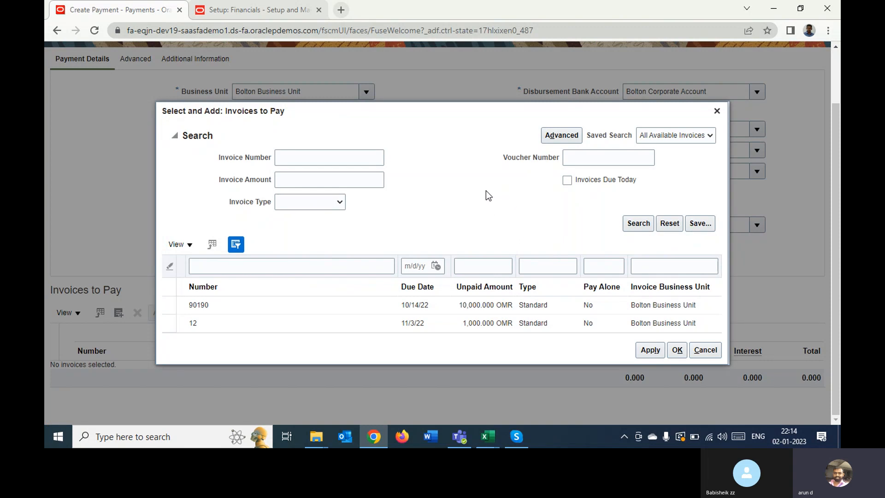
{"action": "left_click", "coordinate": [260, 10]}
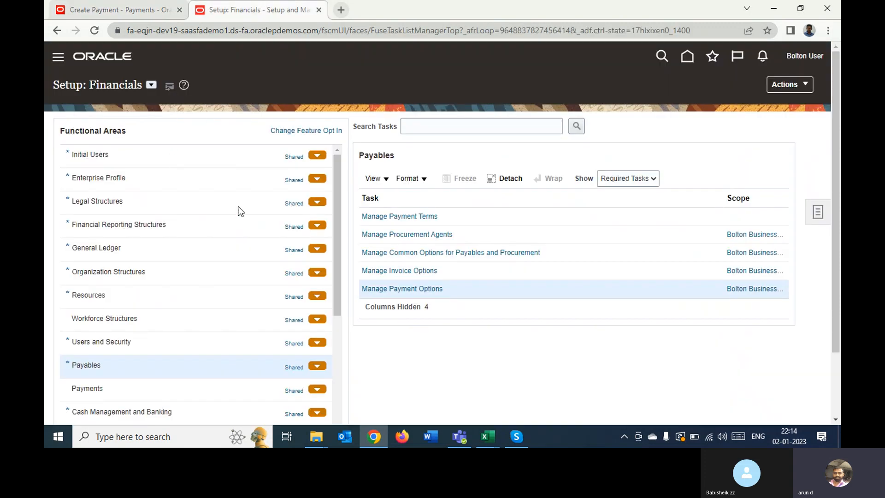
{"action": "left_click", "coordinate": [120, 12]}
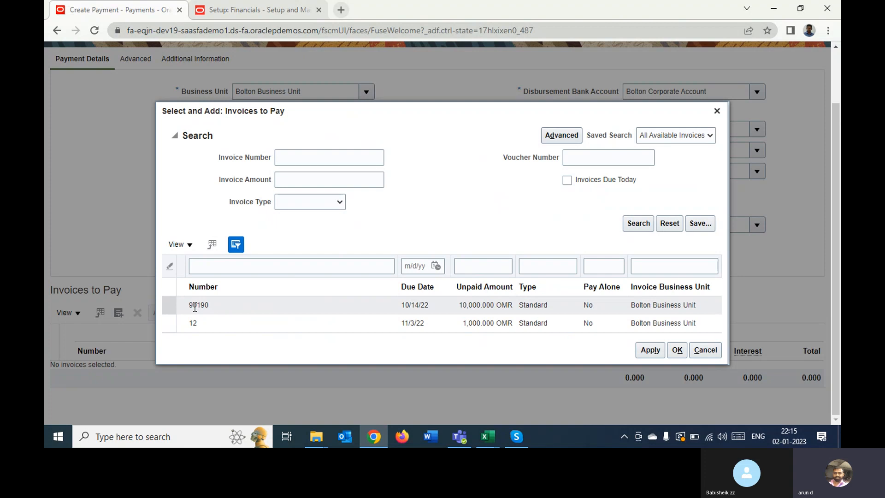
{"action": "left_click", "coordinate": [477, 323]}
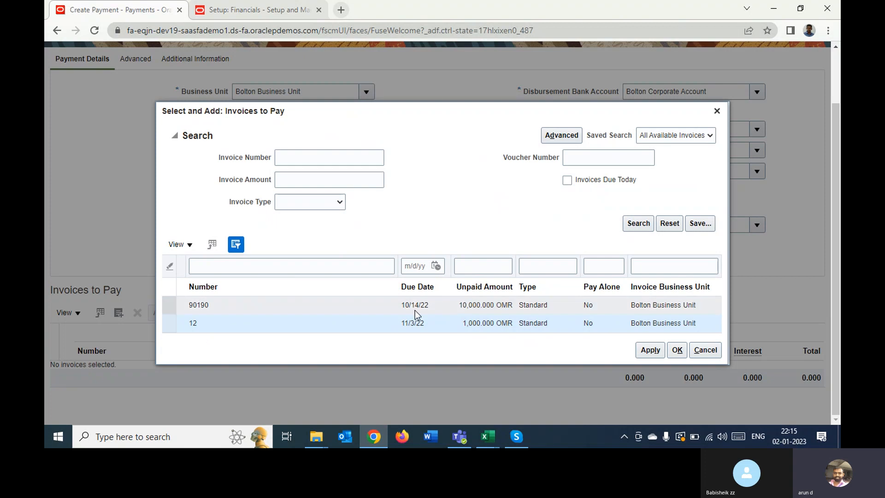
{"action": "left_click", "coordinate": [388, 306]}
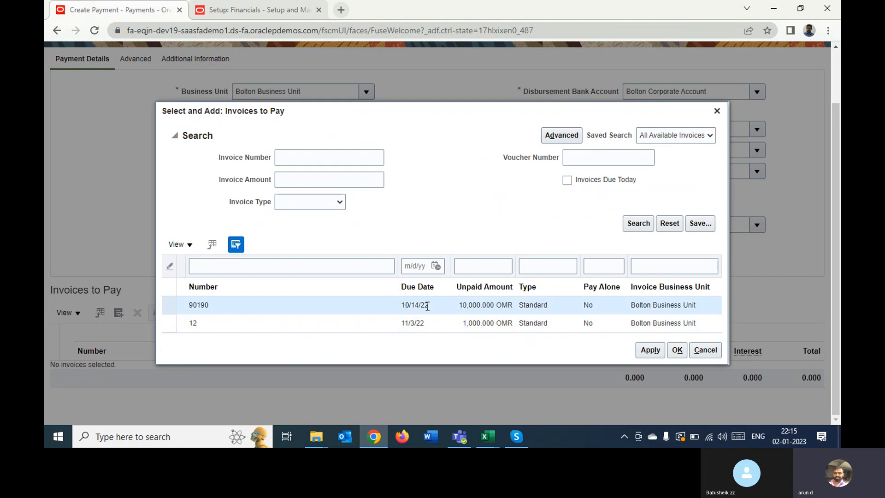
{"action": "left_click", "coordinate": [650, 349]}
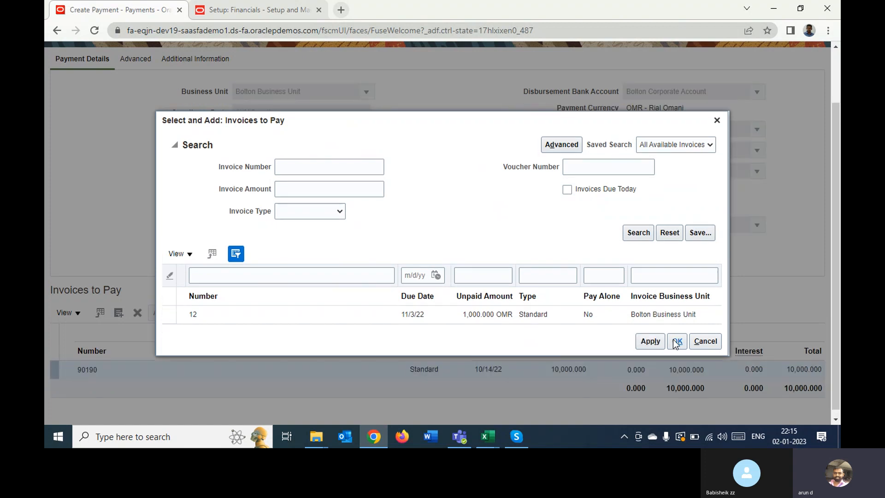
{"action": "left_click", "coordinate": [674, 341]}
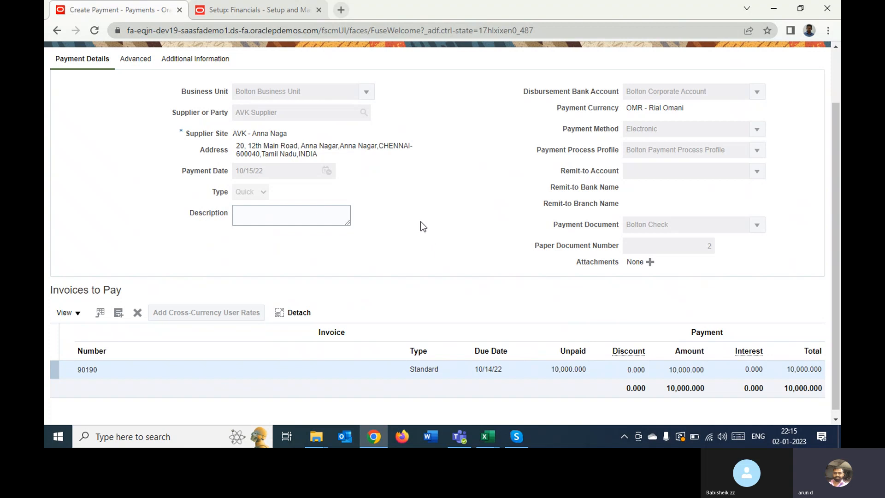
Open the added invoice's payment line for editing and examine its unpaid, discount and payment amounts.
{"action": "scroll", "coordinate": [413, 228], "scroll_direction": "down", "scroll_amount": 1}
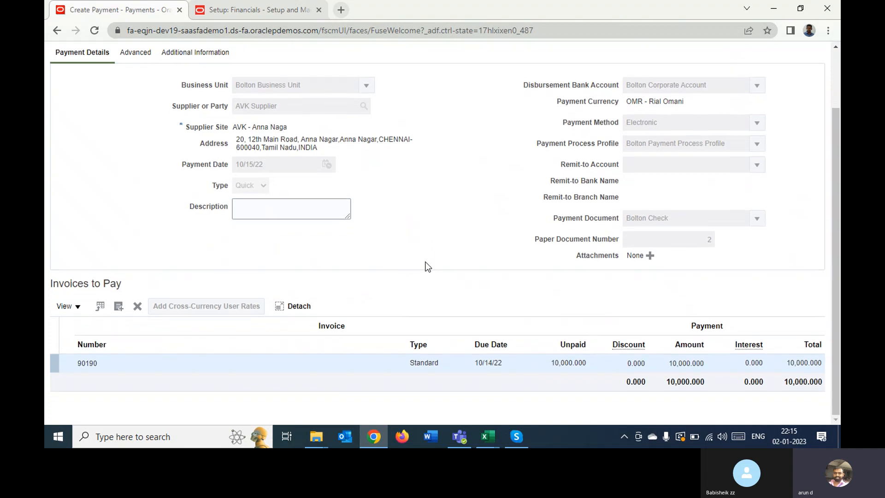
{"action": "double_click", "coordinate": [564, 363]}
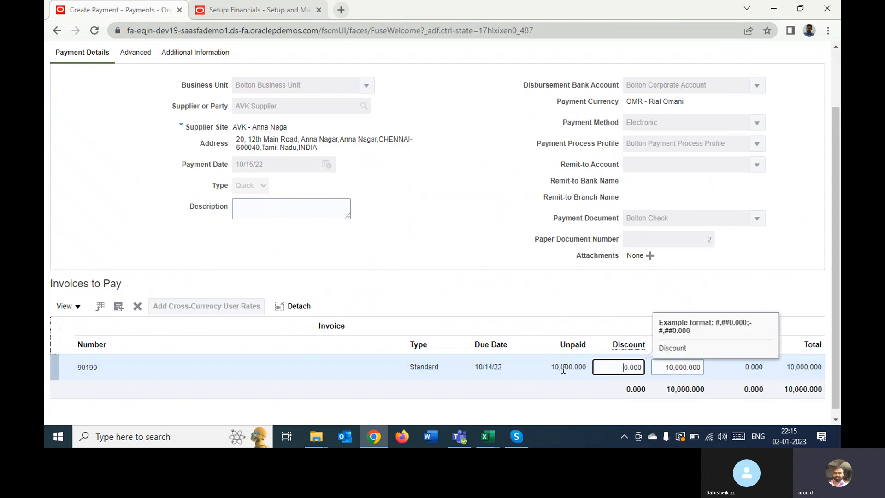
{"action": "left_click", "coordinate": [535, 279]}
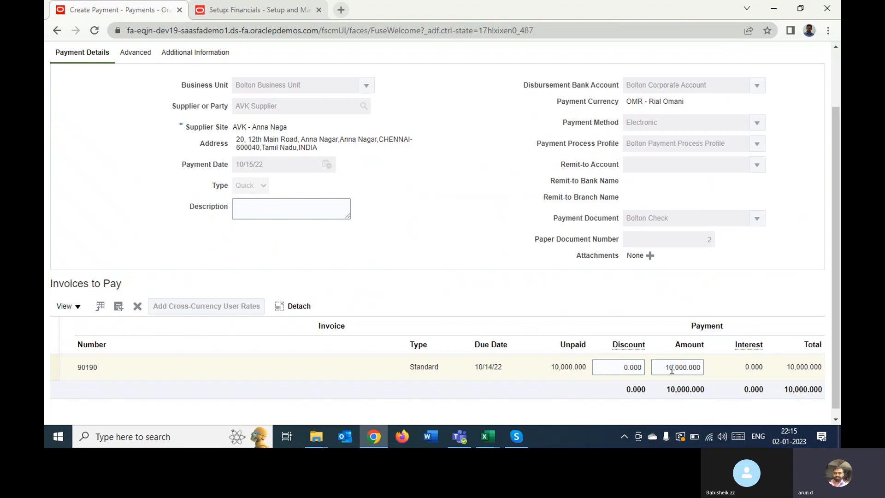
{"action": "triple_click", "coordinate": [475, 272]}
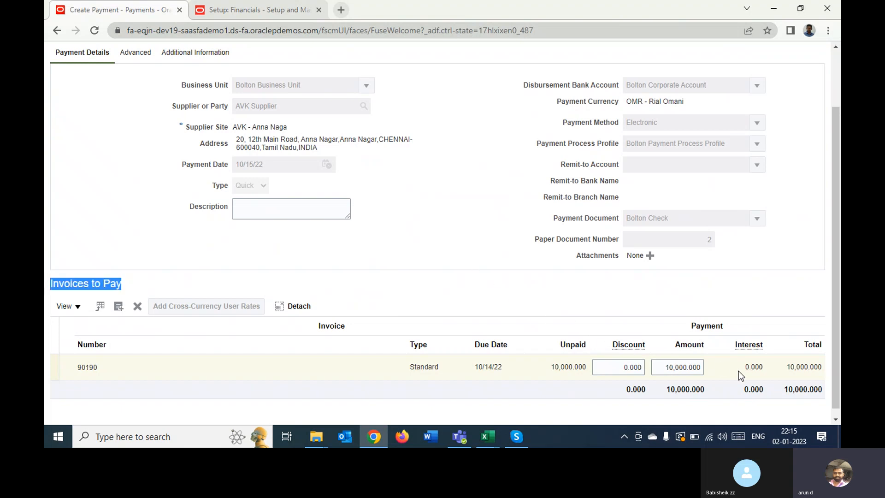
Save and close AVK Supplier's 10,000 OMR payment and acknowledge the confirmation.
{"action": "scroll", "coordinate": [837, 258], "scroll_direction": "up", "scroll_amount": 2}
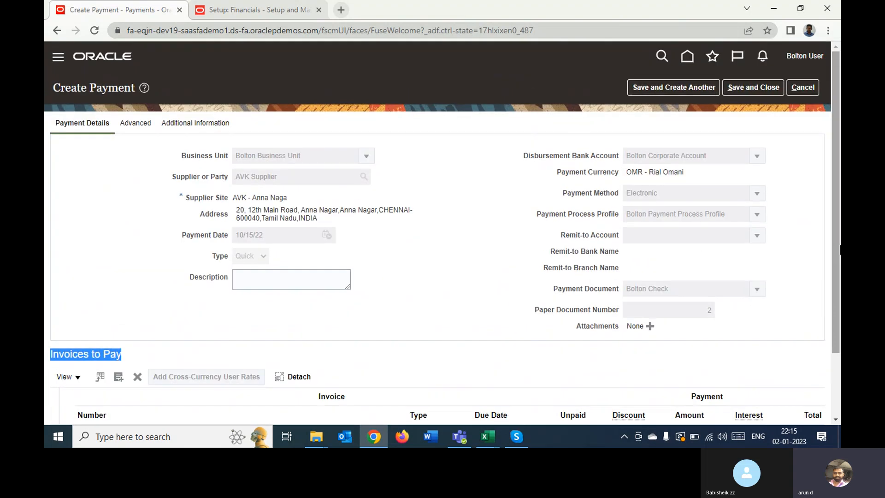
{"action": "left_click", "coordinate": [747, 90]}
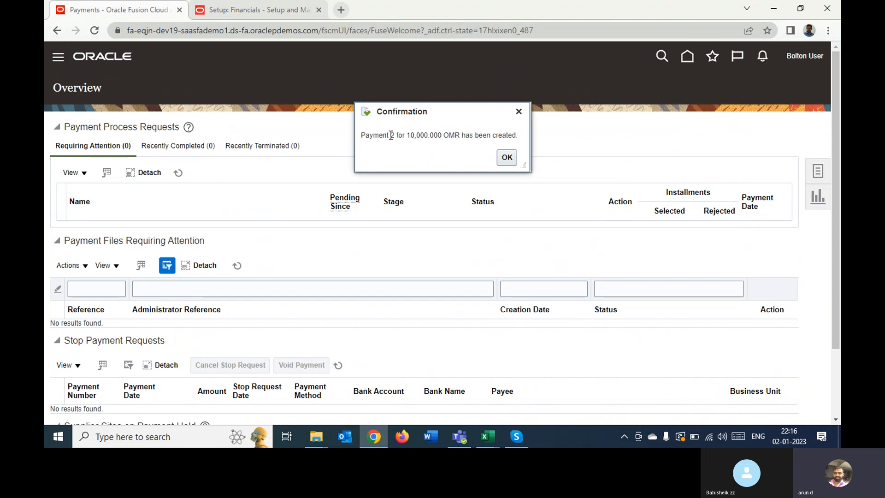
{"action": "double_click", "coordinate": [390, 135]}
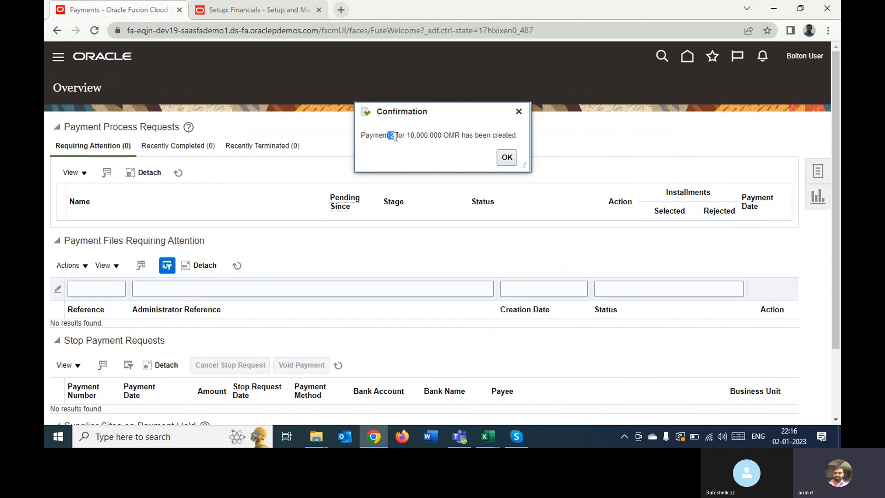
{"action": "left_click", "coordinate": [506, 157]}
Open Manage Payments and search for payment number 2.
{"action": "left_click", "coordinate": [817, 171]}
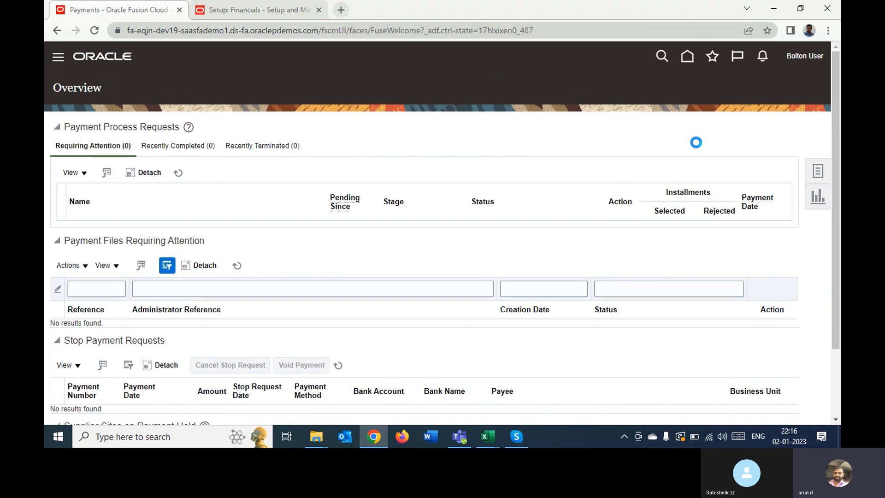
{"action": "left_click", "coordinate": [737, 150]}
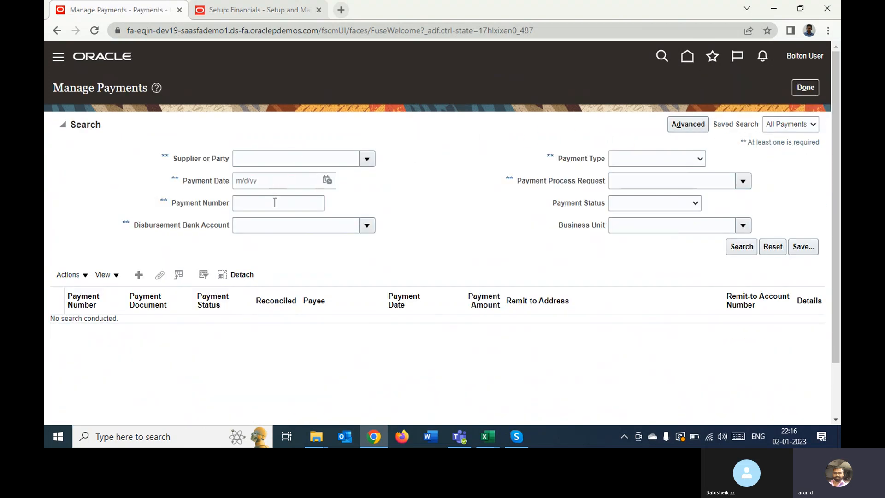
{"action": "left_click", "coordinate": [275, 205]}
{"action": "type", "text": "2"}
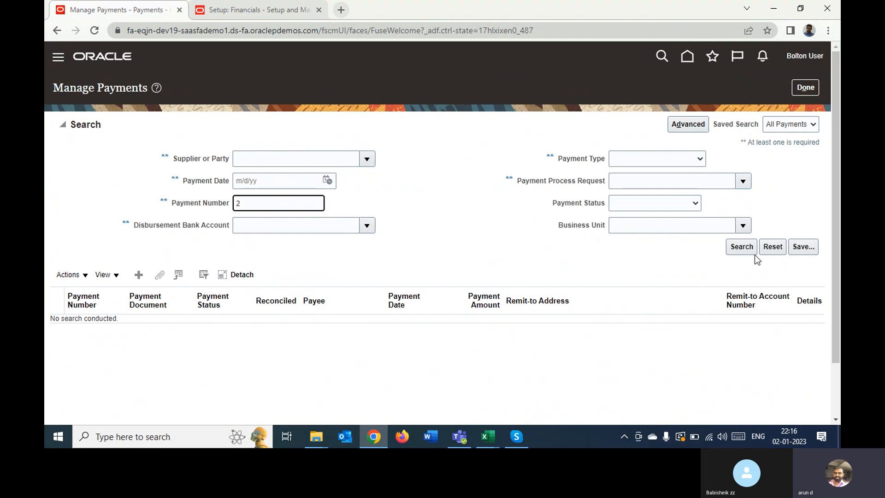
{"action": "left_click", "coordinate": [741, 248]}
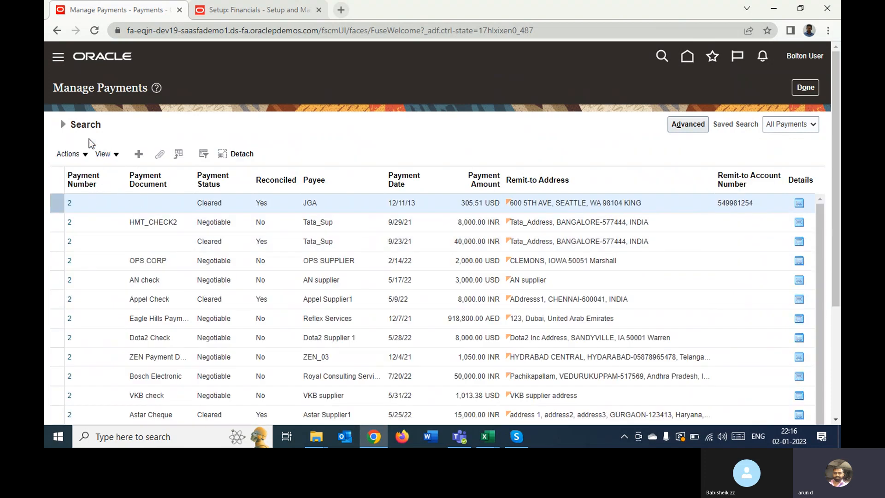
Narrow the payment number 2 search to AVK Supplier as the supplier or party and rerun it.
{"action": "left_click", "coordinate": [63, 123]}
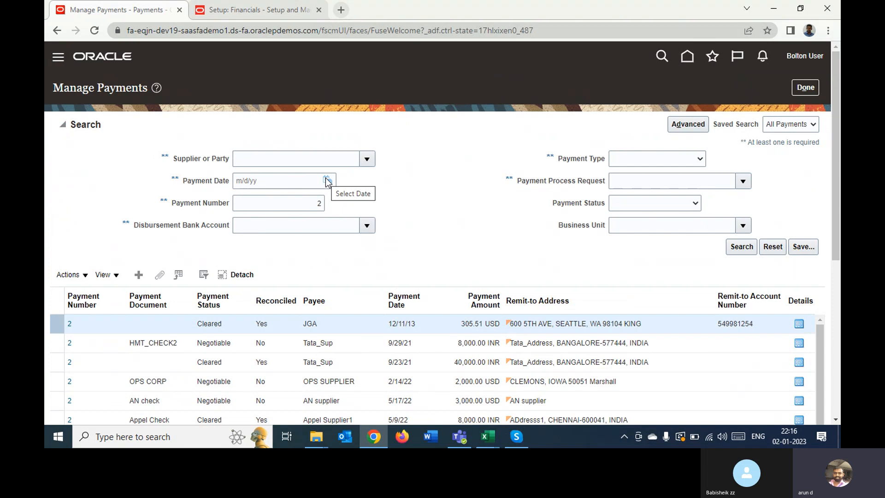
{"action": "left_click", "coordinate": [319, 159]}
{"action": "type", "text": "AV"}
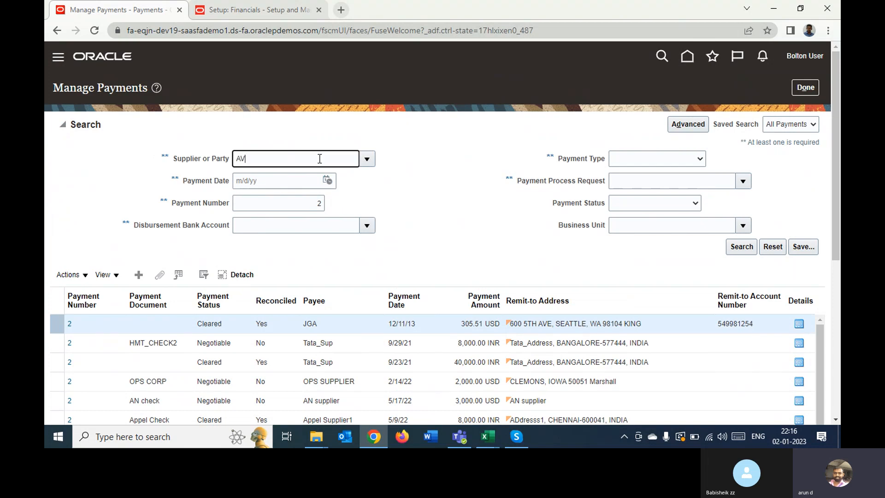
{"action": "type", "text": "K"}
{"action": "key", "text": "Tab"}
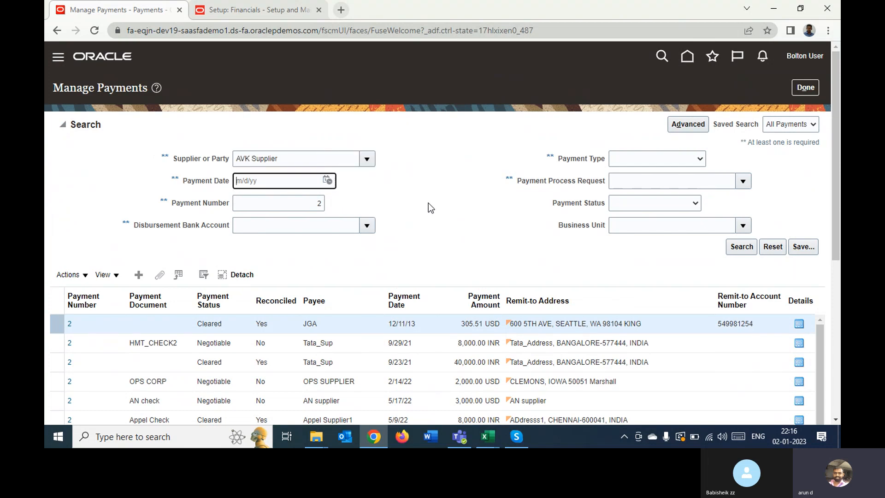
{"action": "left_click", "coordinate": [743, 248]}
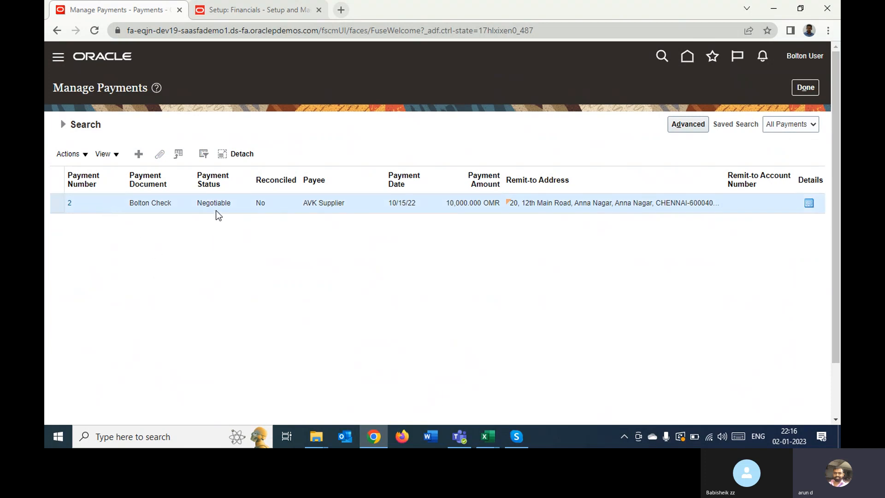
Examine the AVK Supplier payment's status and reconciled flag, and leave Manage Payments for the payments overview.
{"action": "double_click", "coordinate": [203, 202]}
{"action": "double_click", "coordinate": [262, 205]}
{"action": "left_click", "coordinate": [362, 300]}
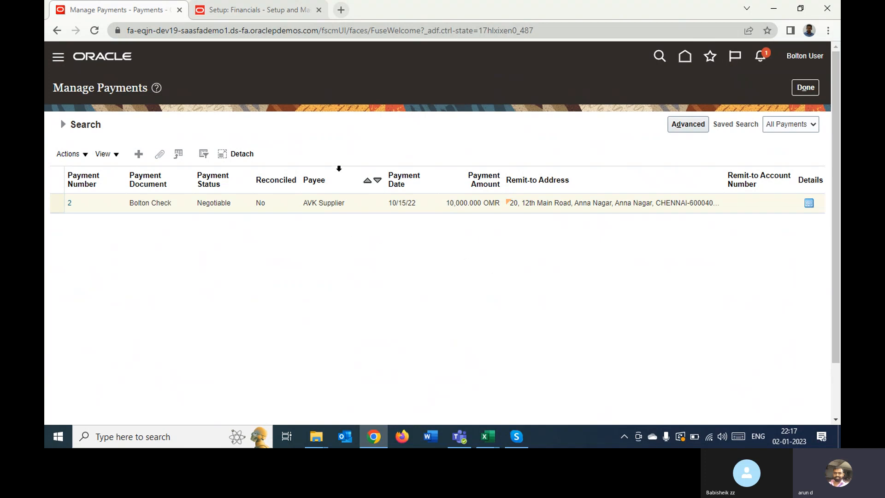
{"action": "left_click_drag", "start_coordinate": [324, 135], "coordinate": [593, 137]}
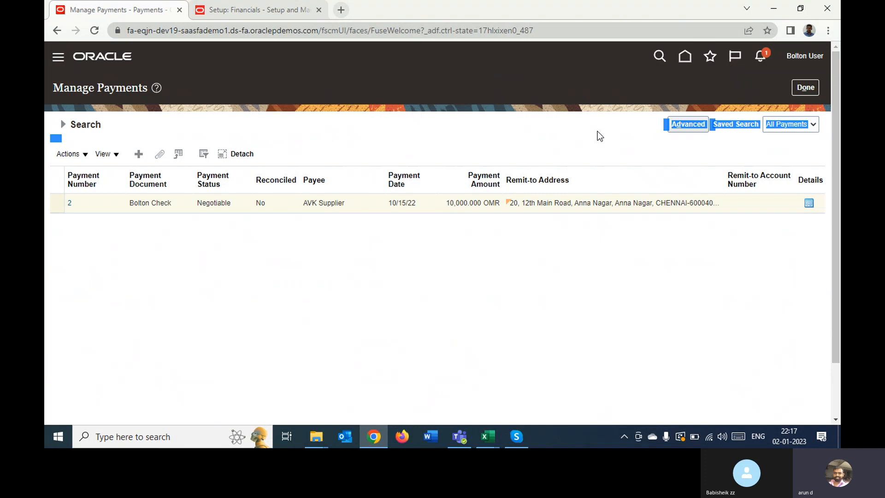
{"action": "left_click", "coordinate": [599, 131]}
{"action": "left_click", "coordinate": [805, 87]}
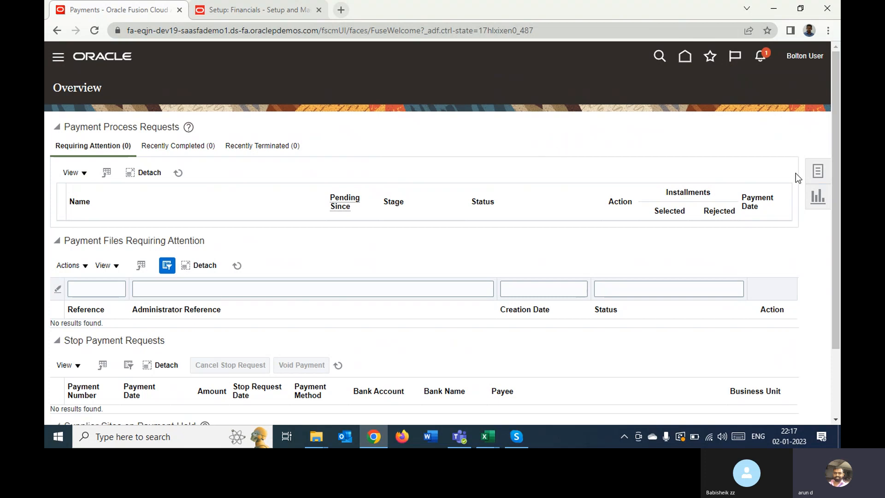
{"action": "left_click", "coordinate": [817, 171]}
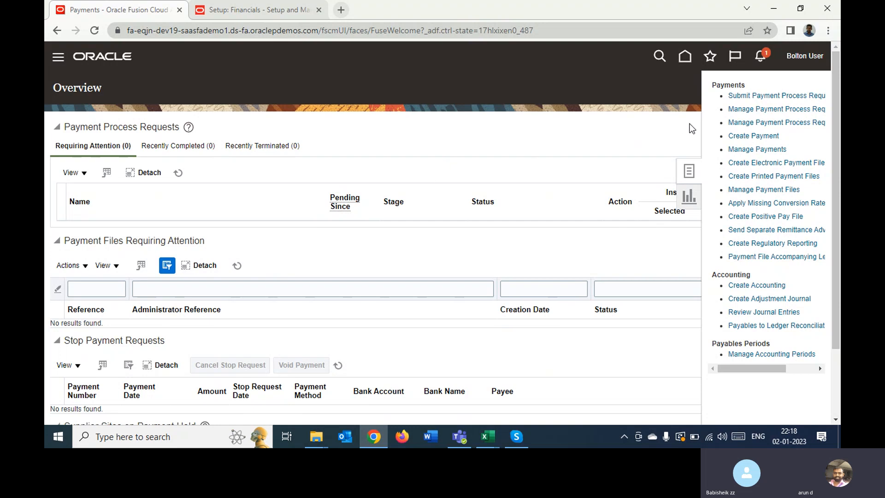
{"action": "left_click", "coordinate": [756, 111]}
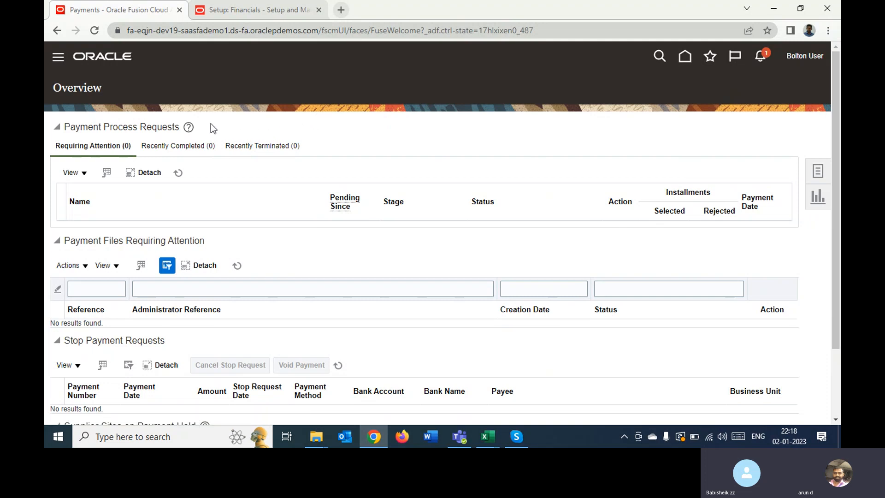
{"action": "double_click", "coordinate": [79, 127]}
{"action": "triple_click", "coordinate": [78, 127]}
{"action": "left_click", "coordinate": [142, 83]}
Switch to Skype and end the ongoing Oracle Fusion Financials call.
{"action": "mouse_move", "coordinate": [519, 436]}
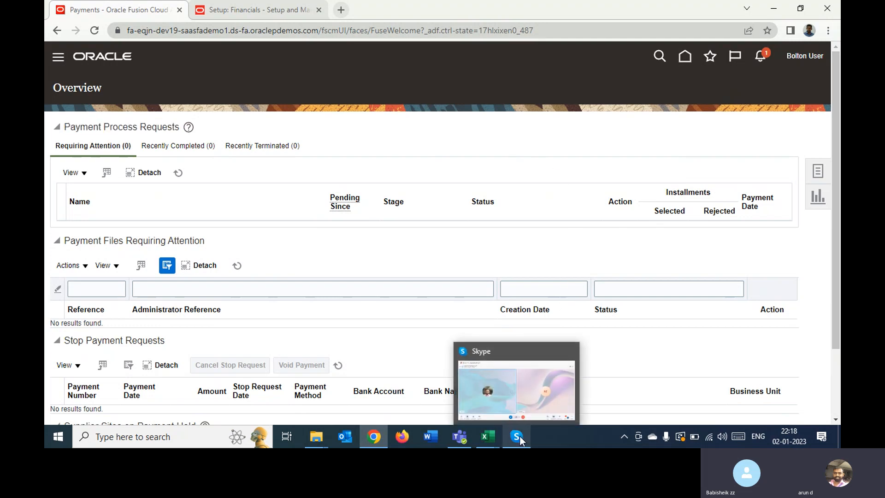
{"action": "left_click", "coordinate": [525, 383]}
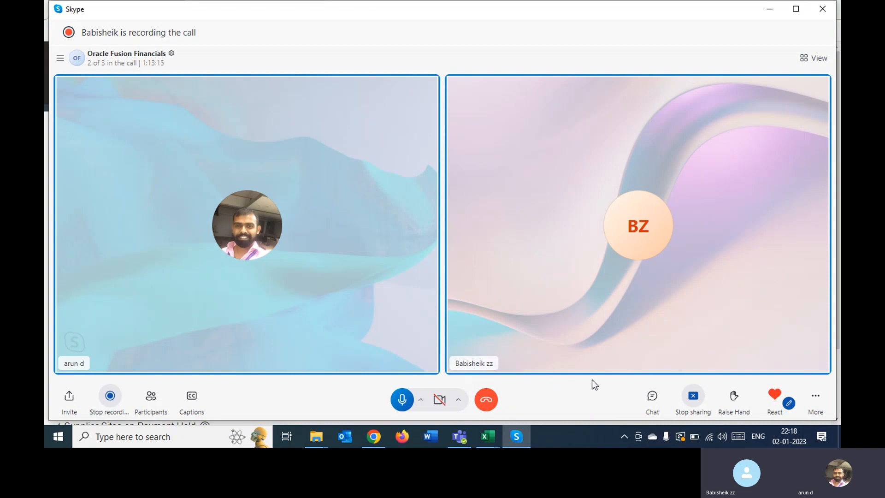
{"action": "left_click", "coordinate": [486, 401]}
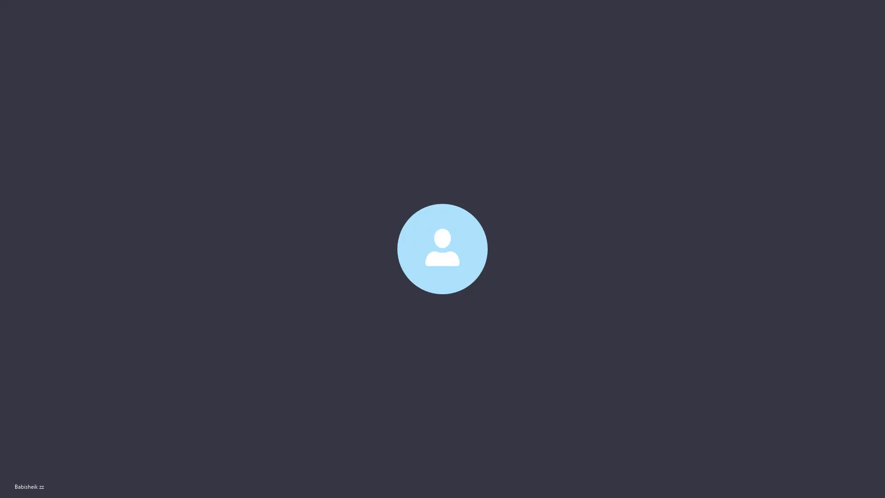